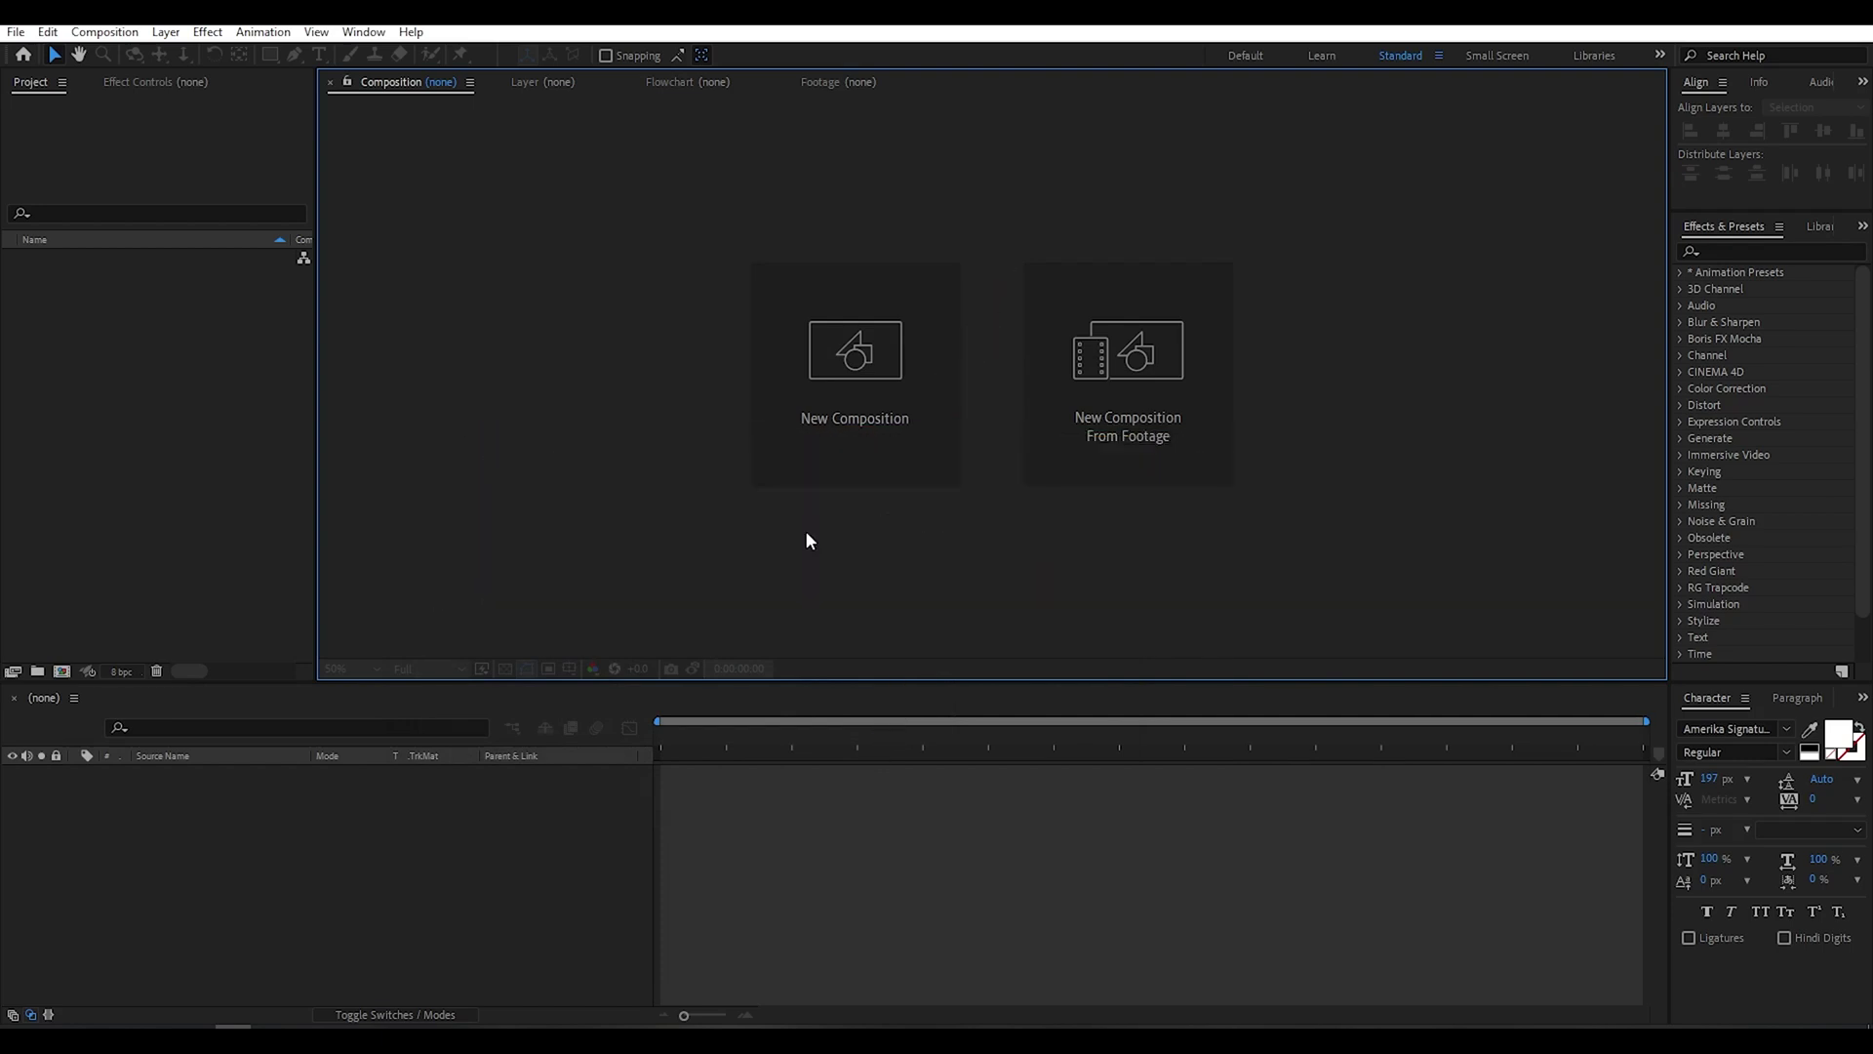
- Start a new composition, with default settings of 1920×1080, 29.97 fps and 5 seconds
left_click(843, 368)
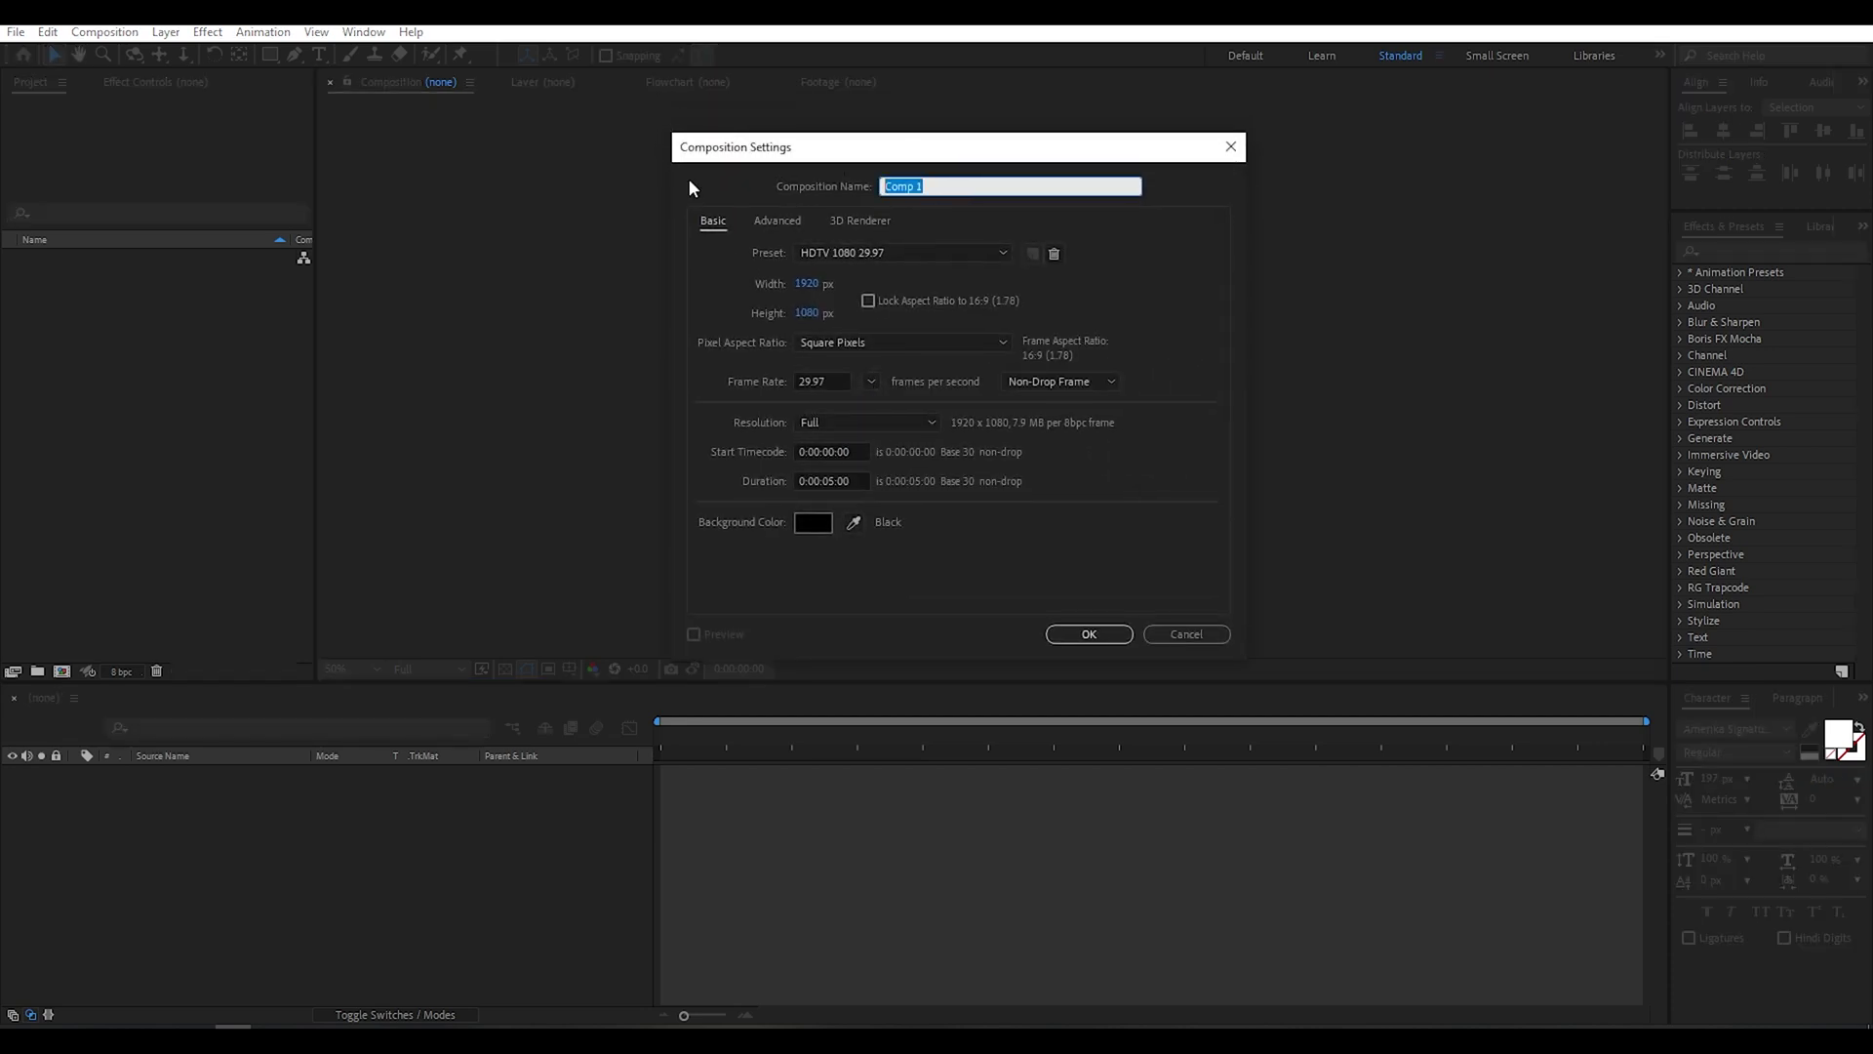
type("Name A")
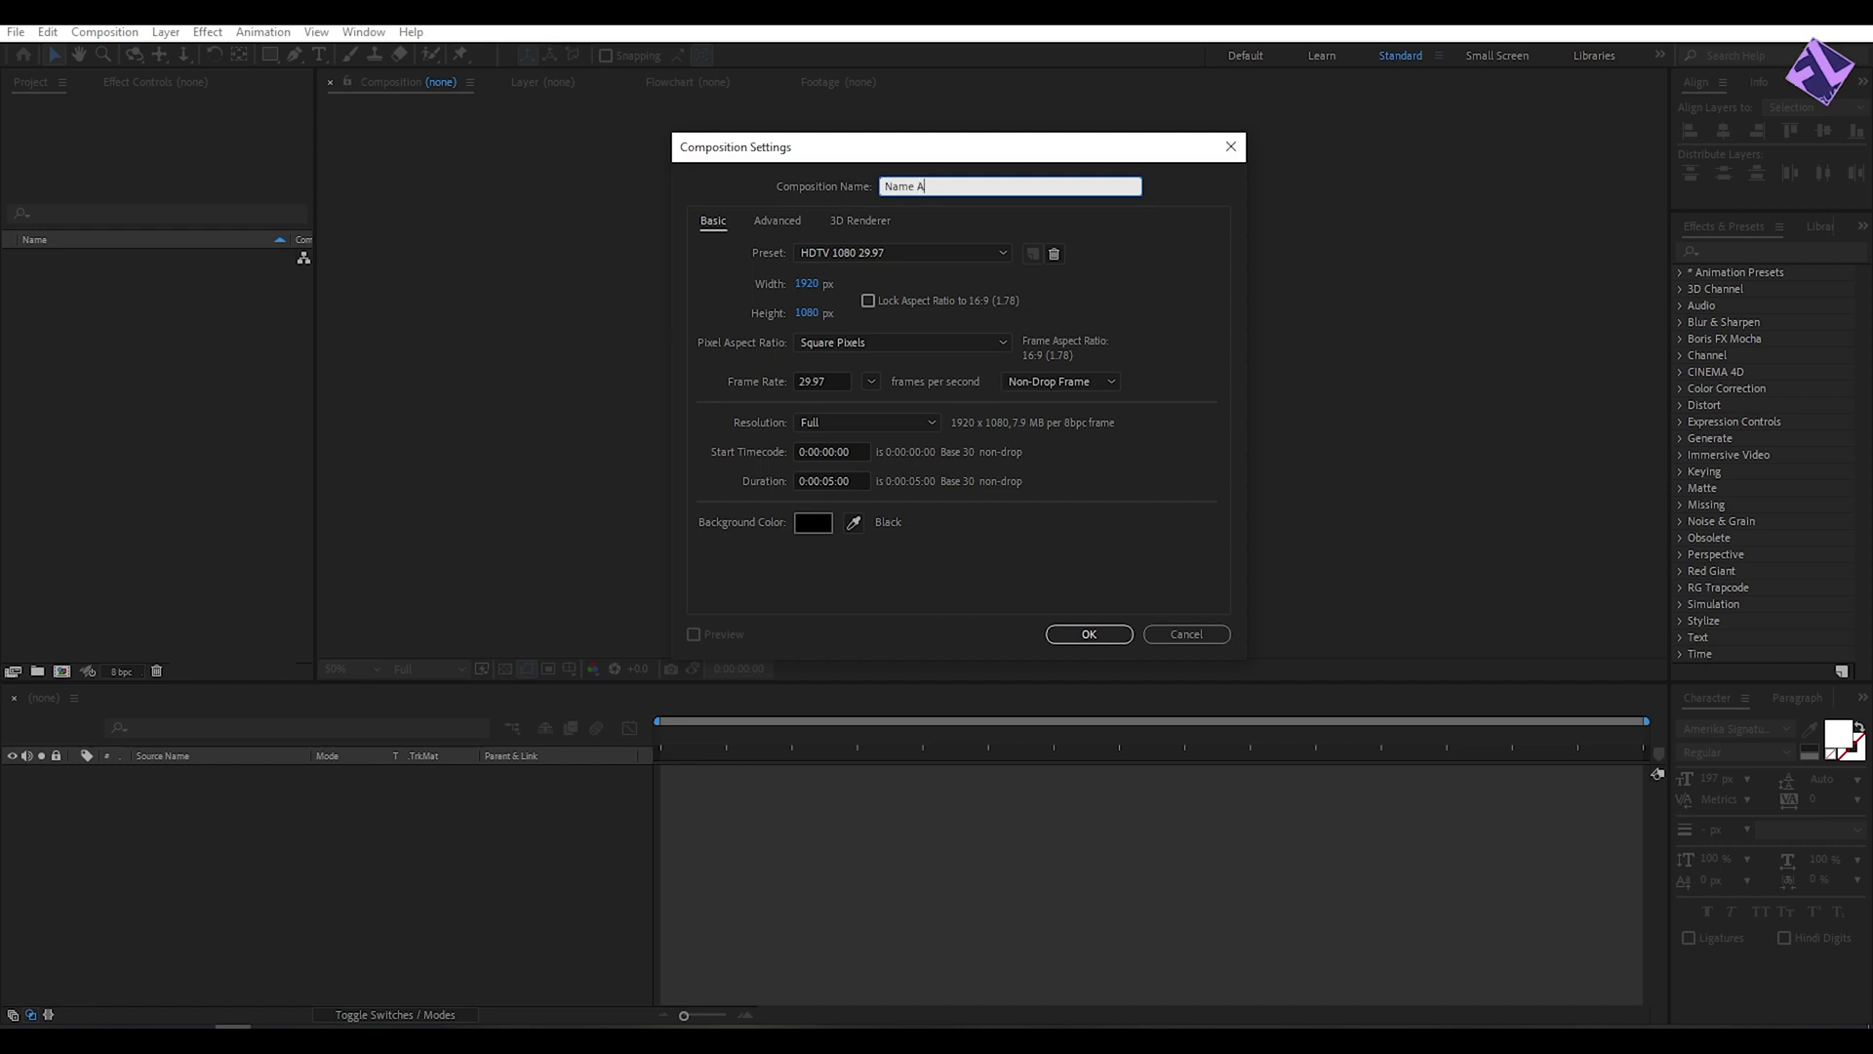
type("nimation")
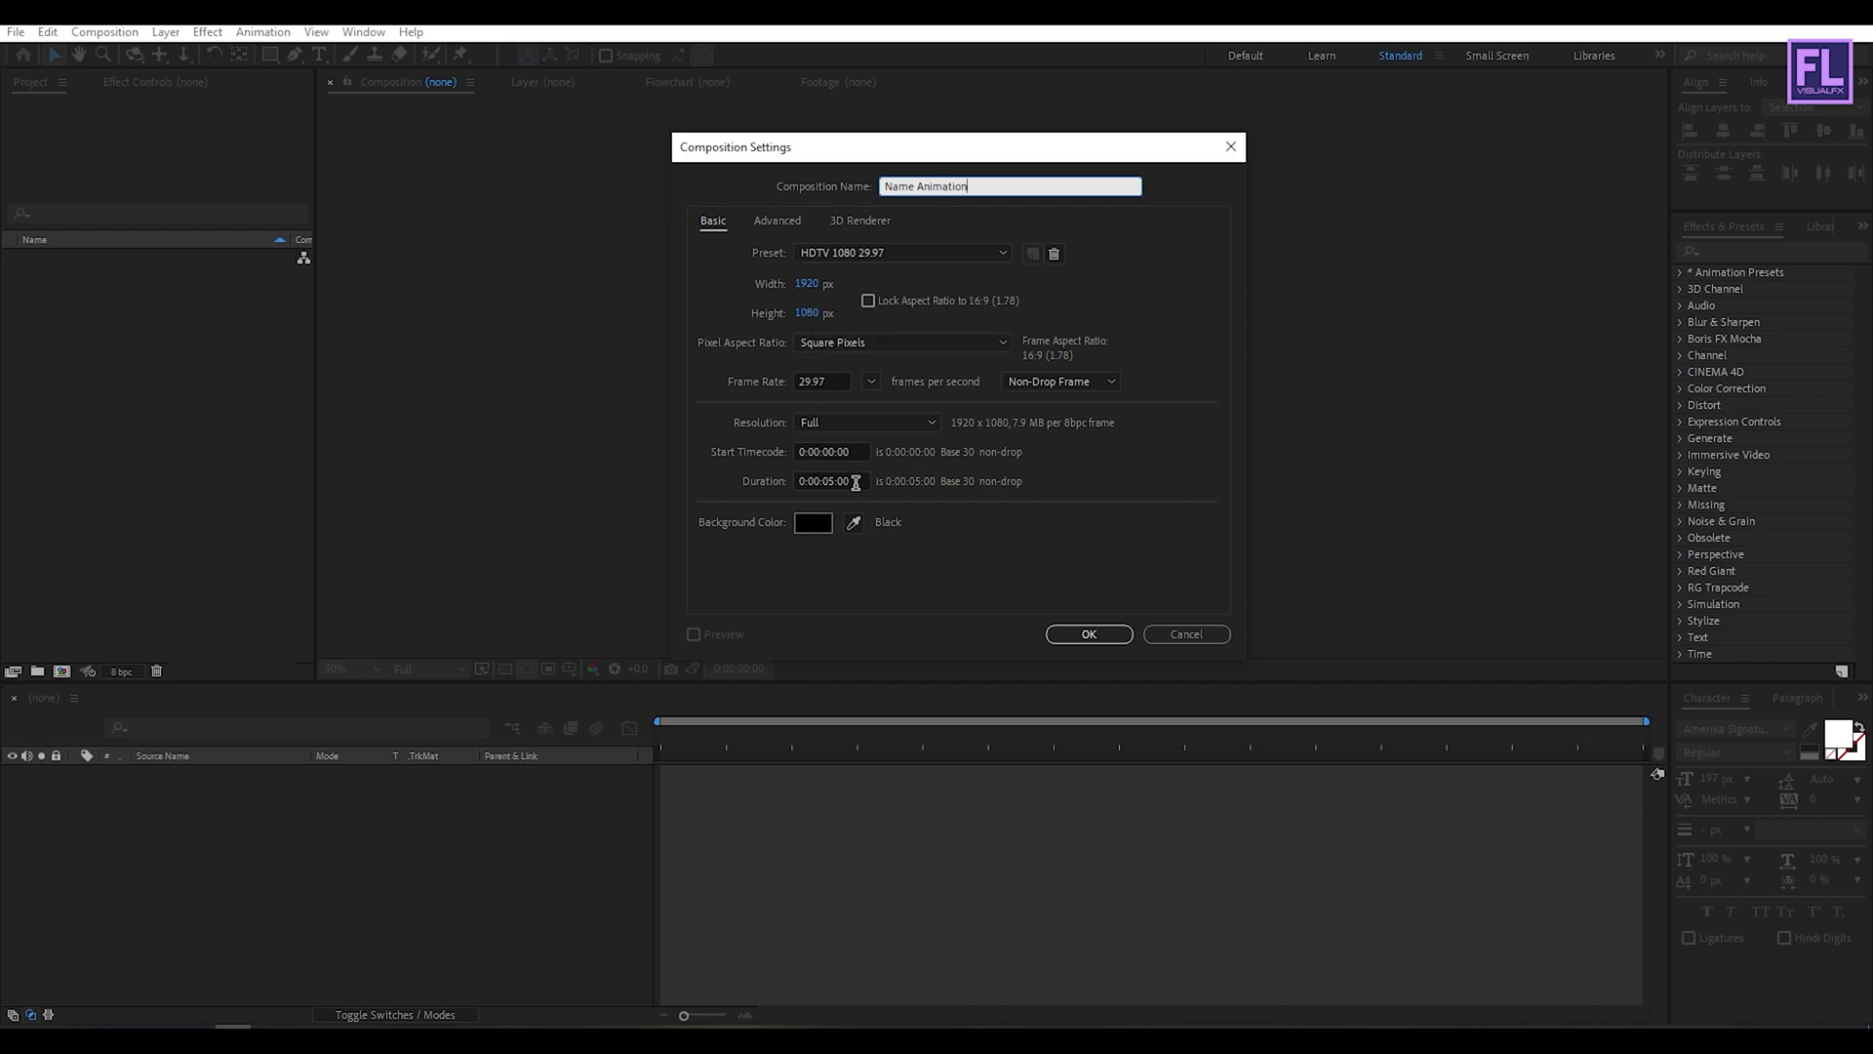
- Create the Name Animation comp and add a full-frame dark blue solid as background
left_click(1085, 632)
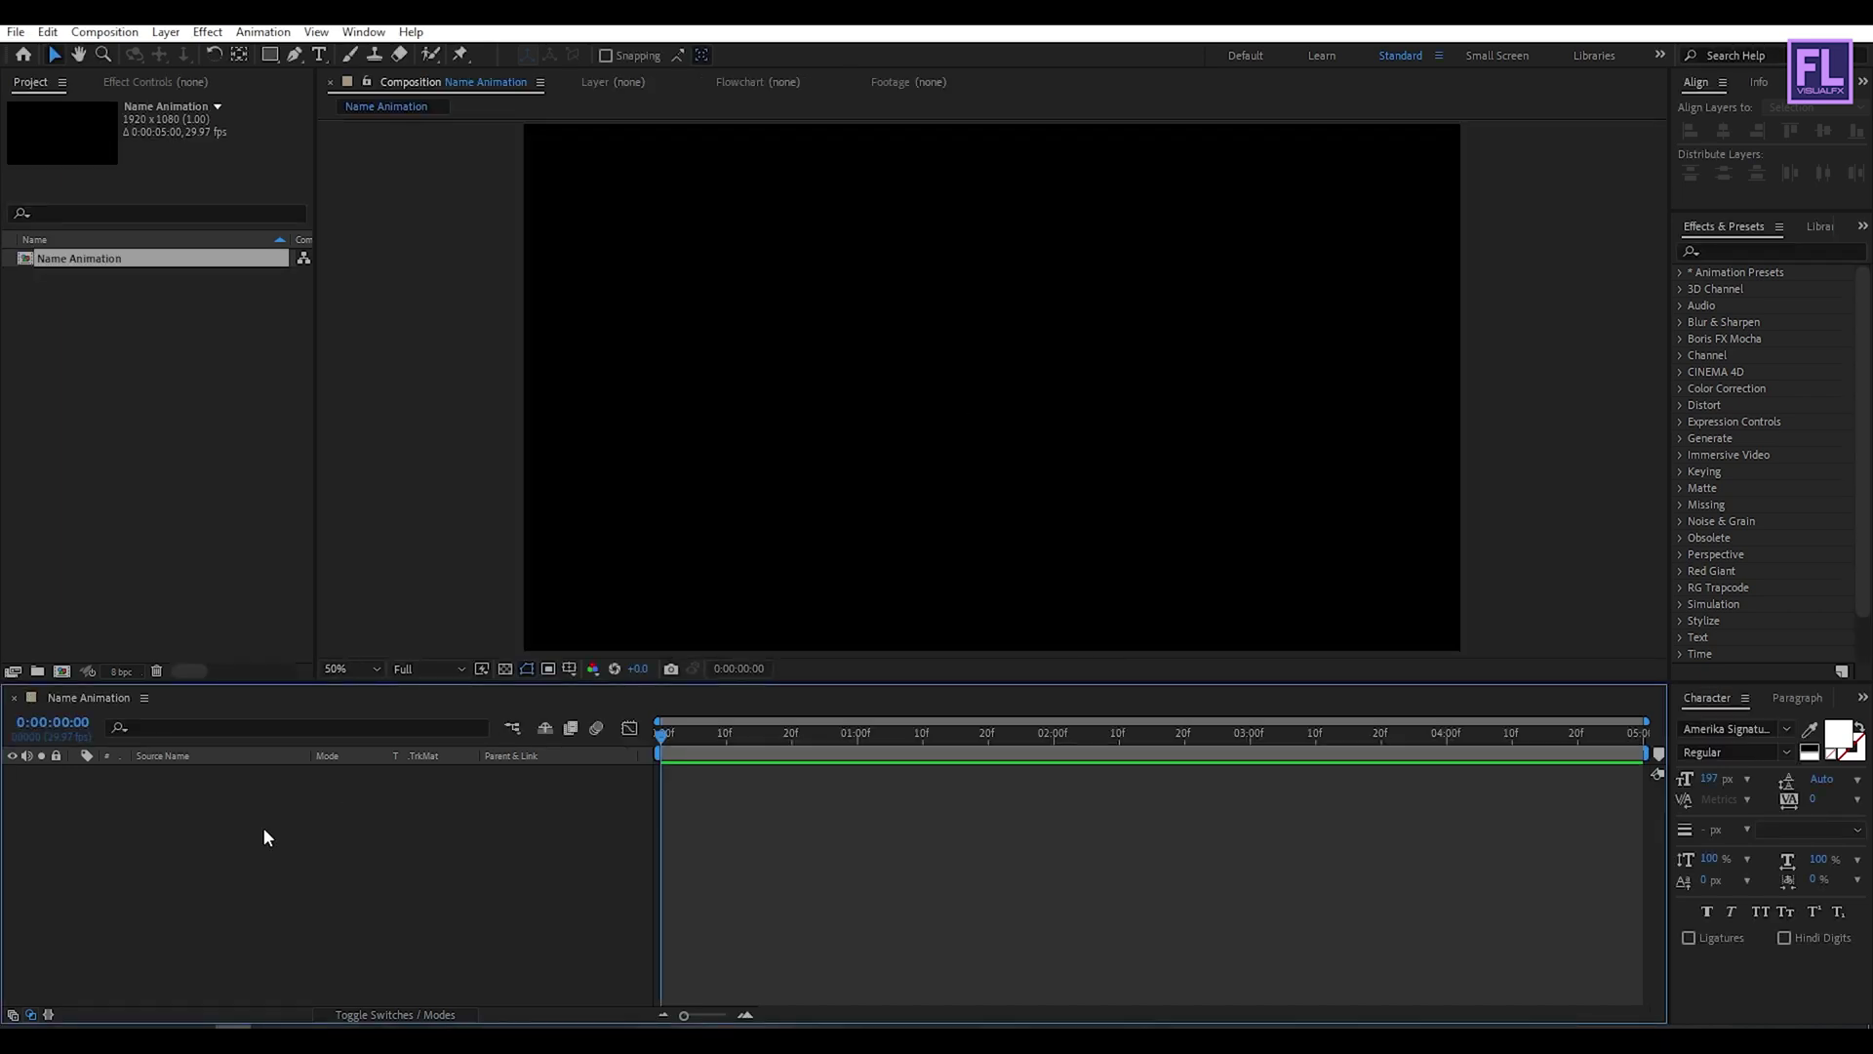
right_click(170, 869)
left_click(455, 698)
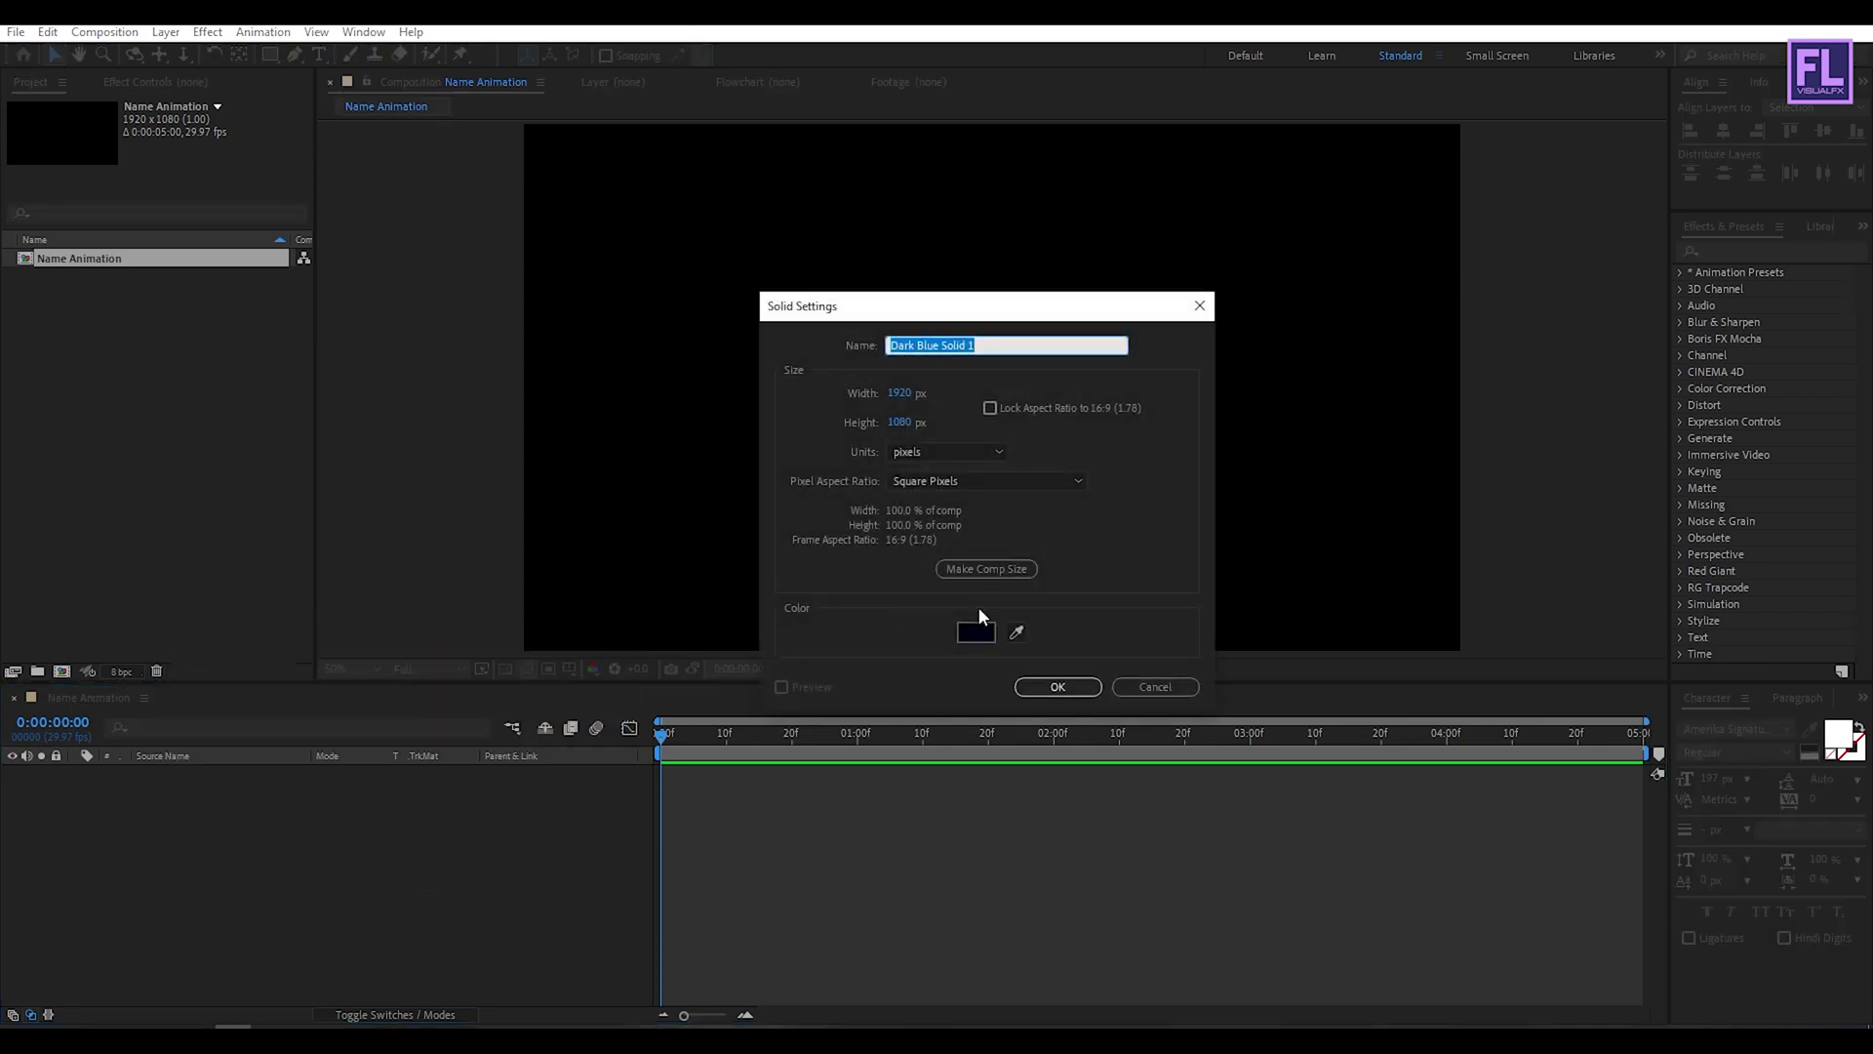
left_click(975, 632)
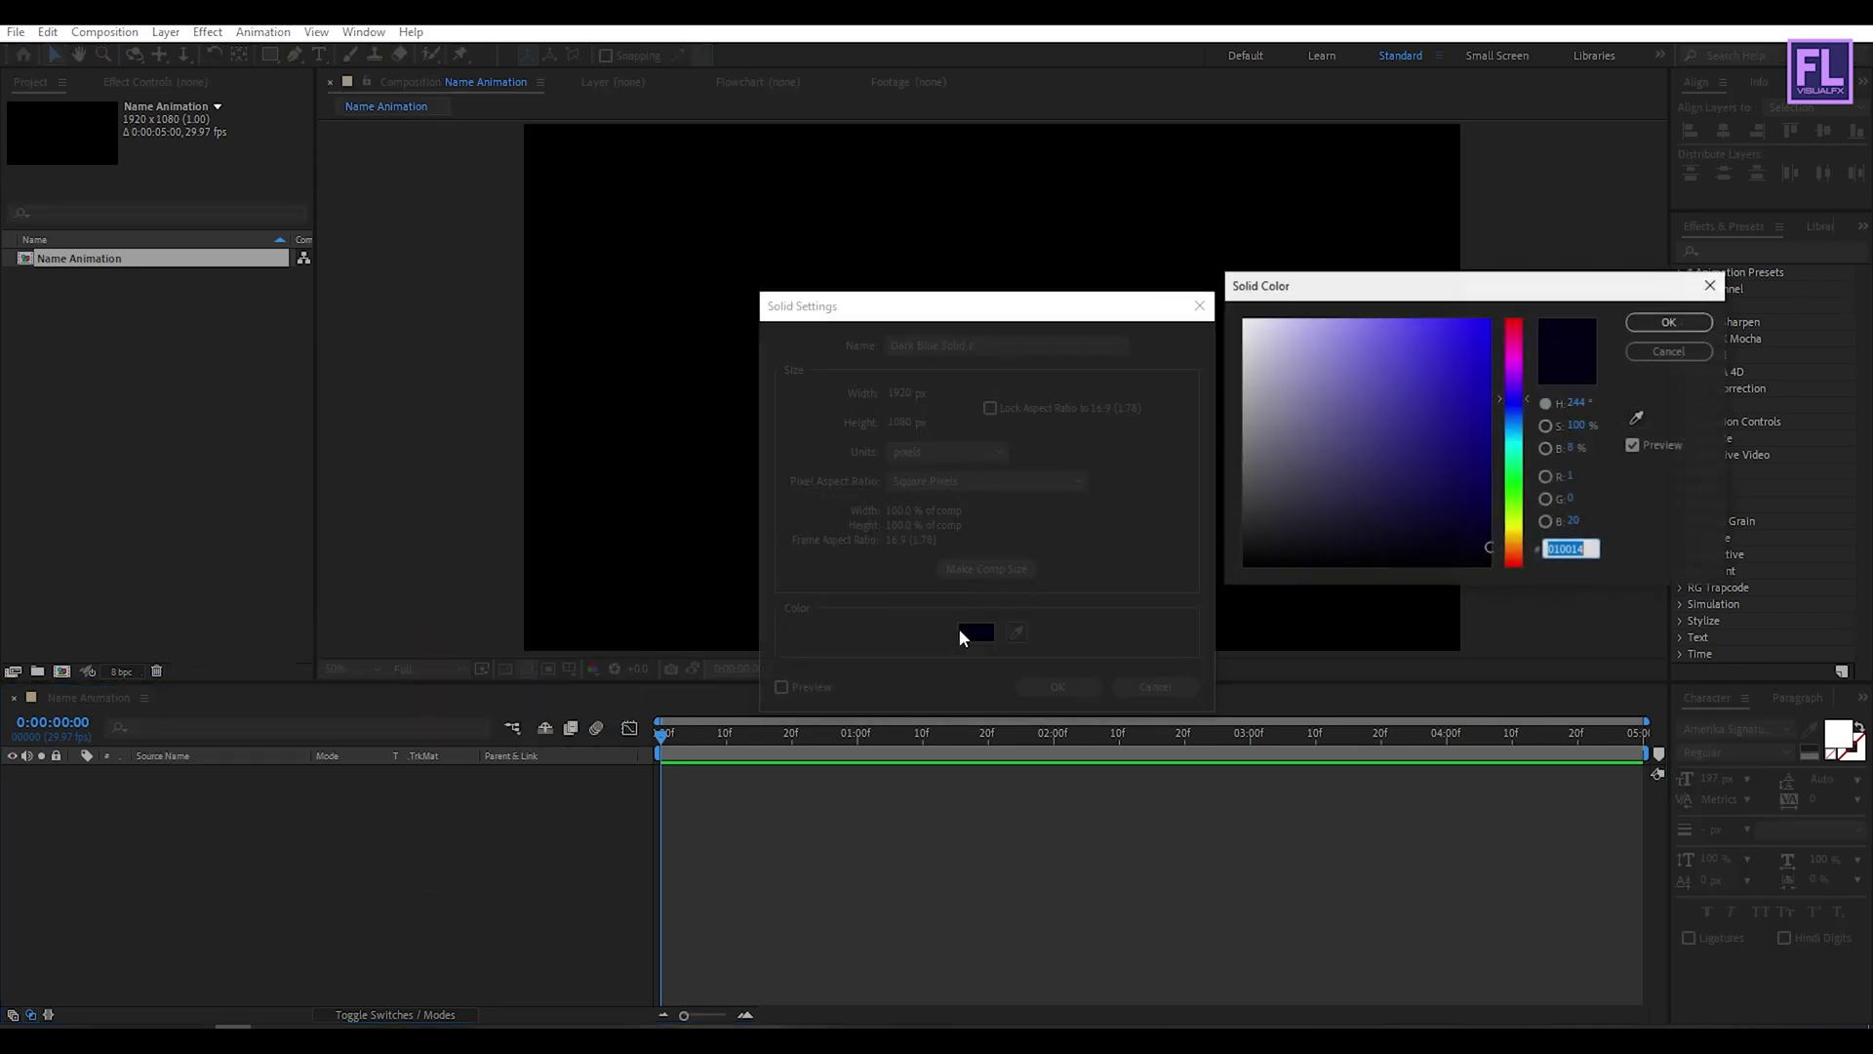
left_click(1668, 322)
left_click(1056, 687)
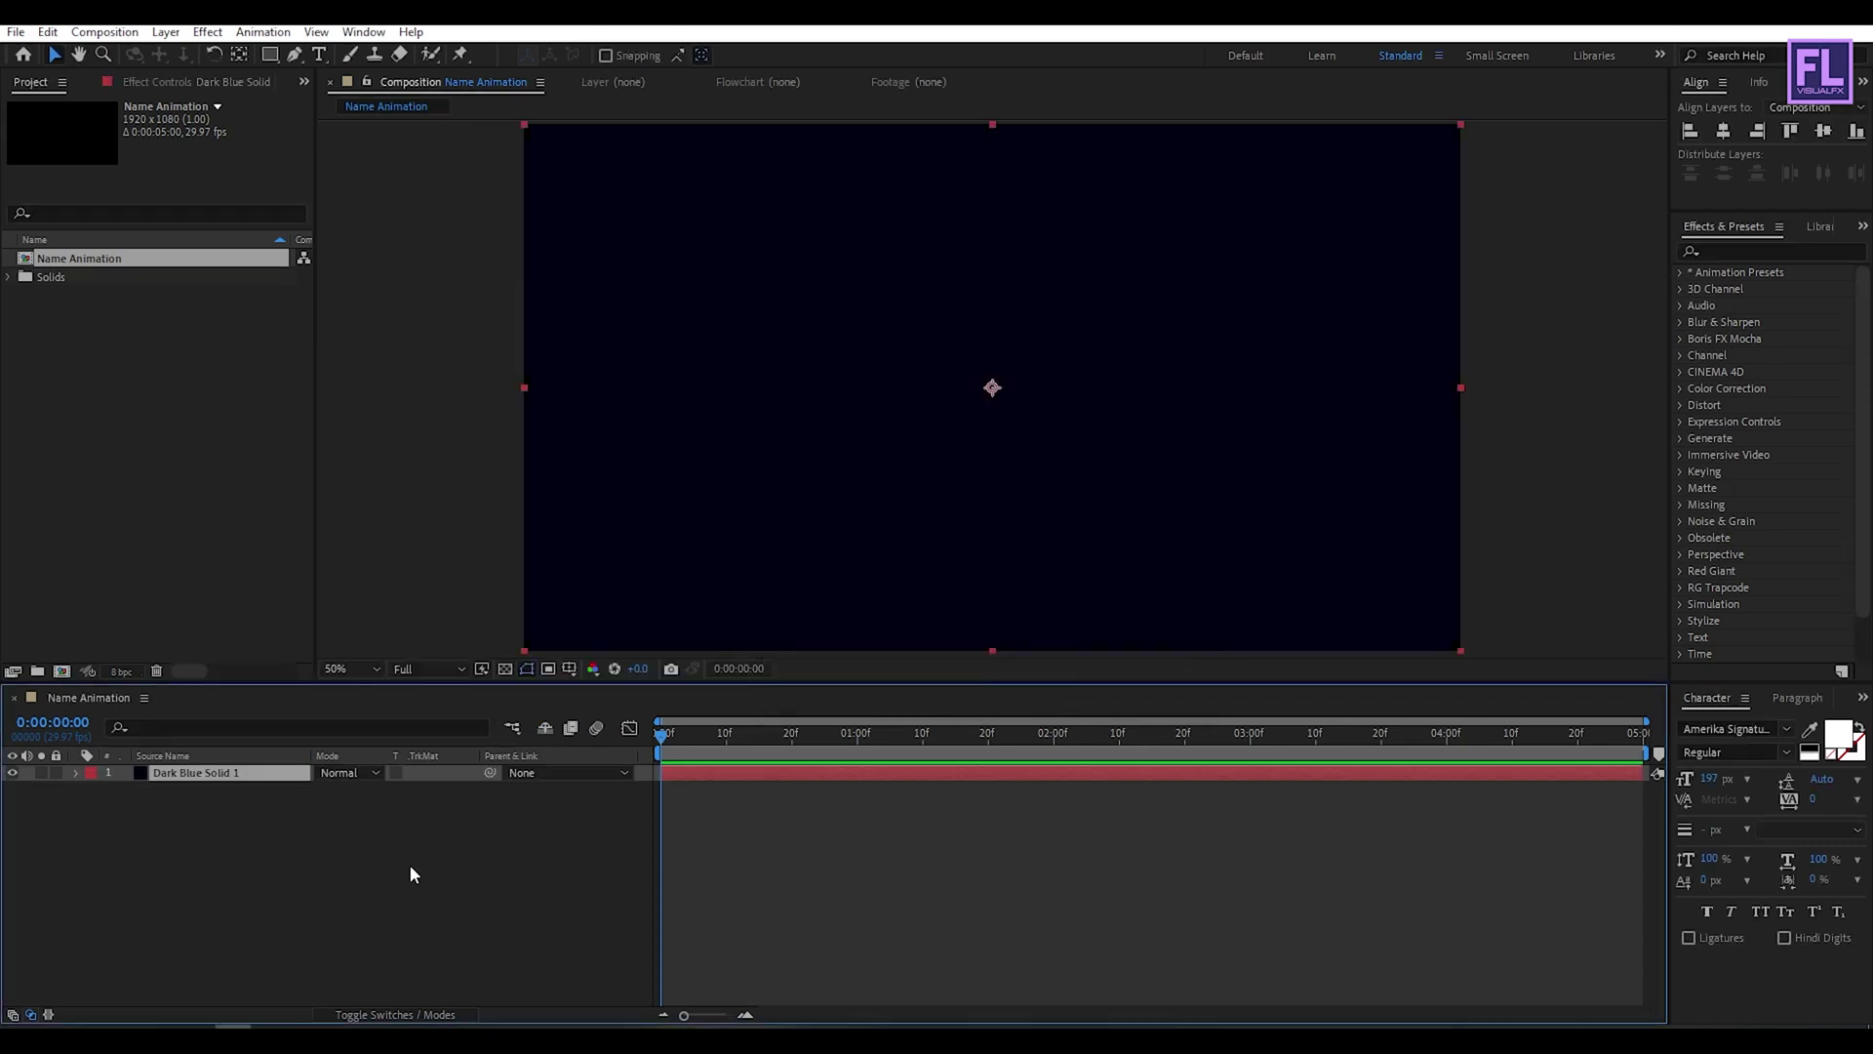
left_click(230, 873)
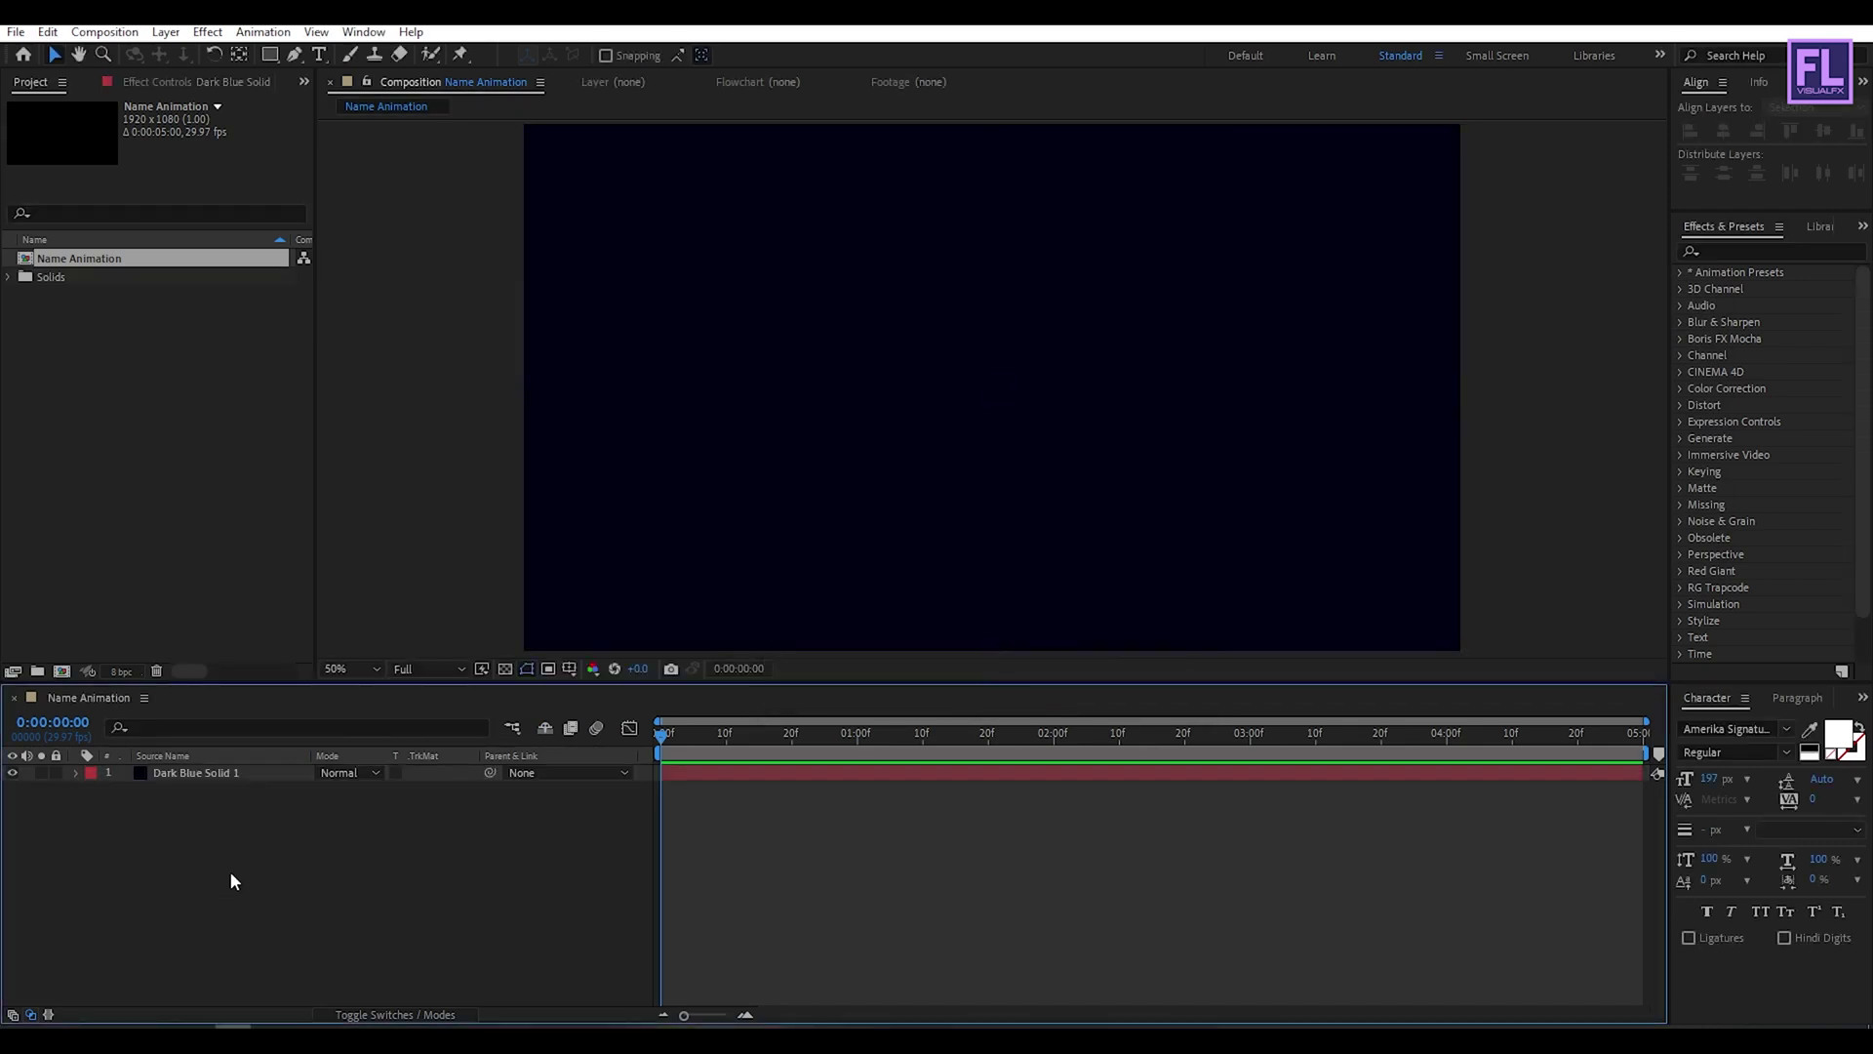
- Add a new text layer reading 'Elon'
right_click(172, 866)
mouse_move(287, 652)
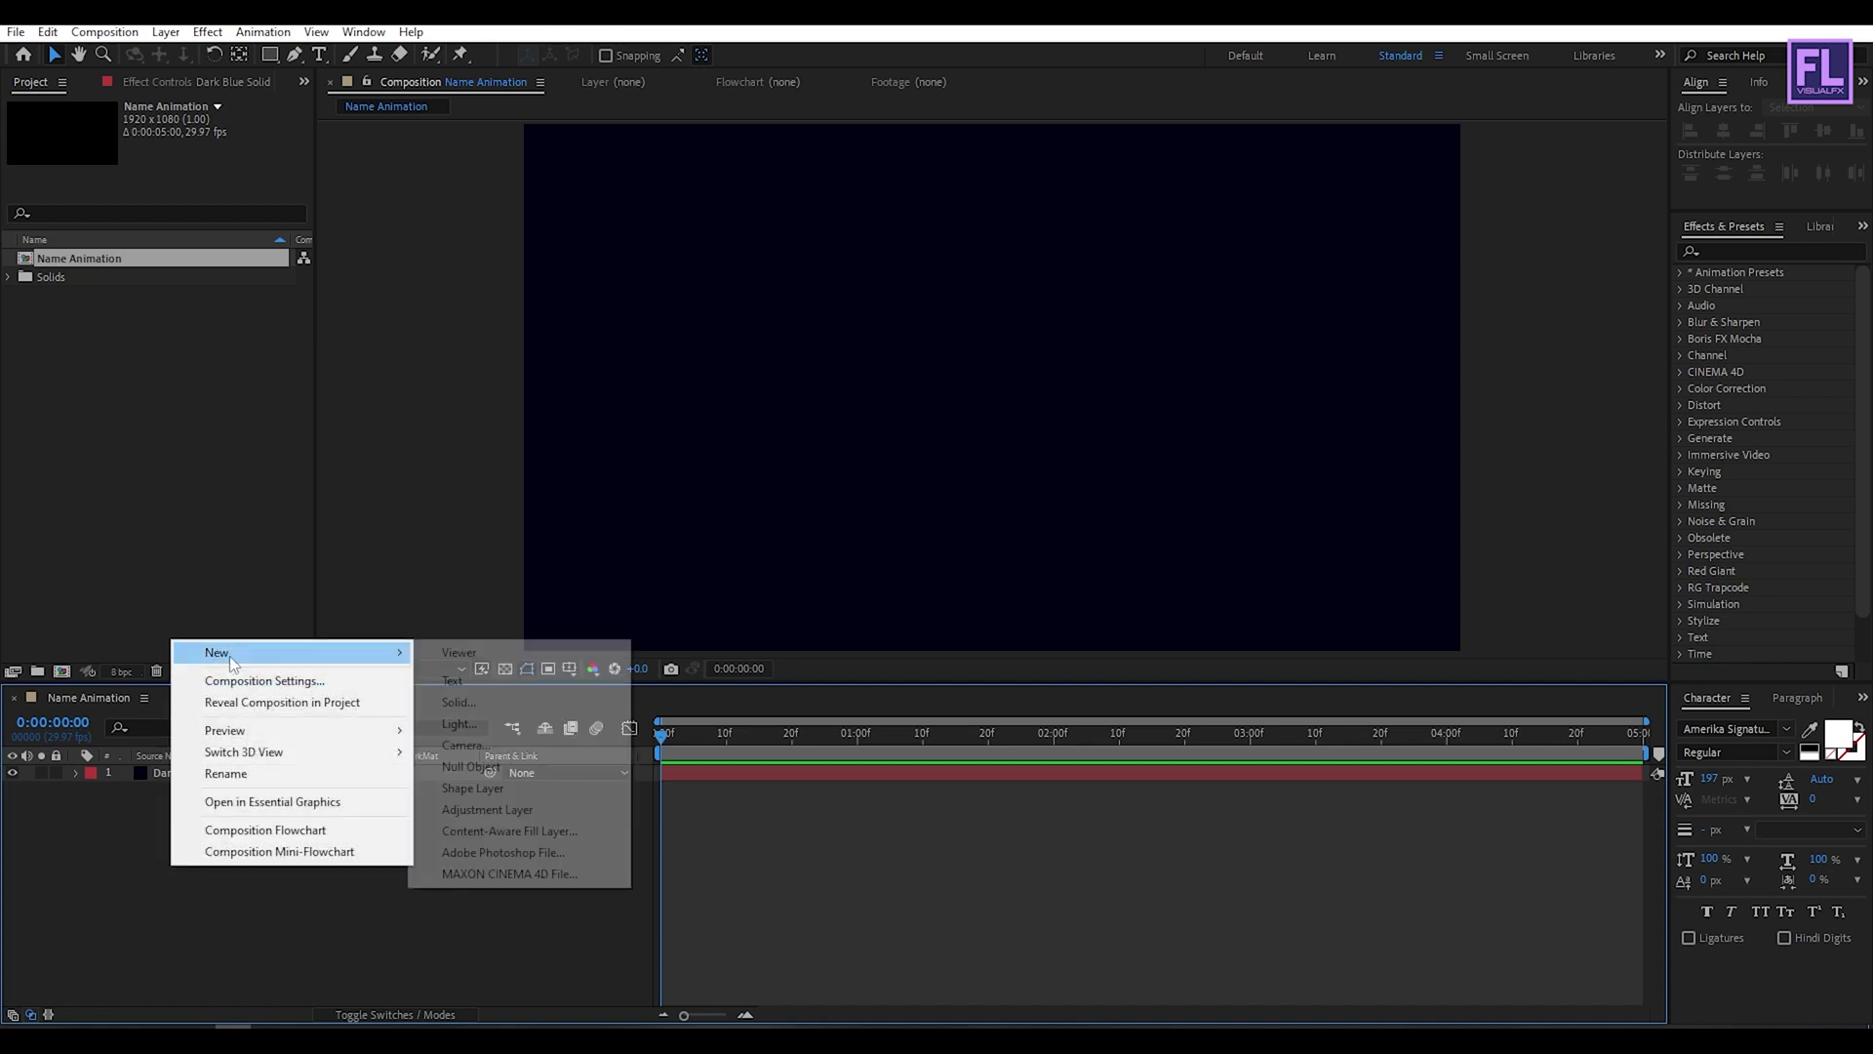
left_click(453, 681)
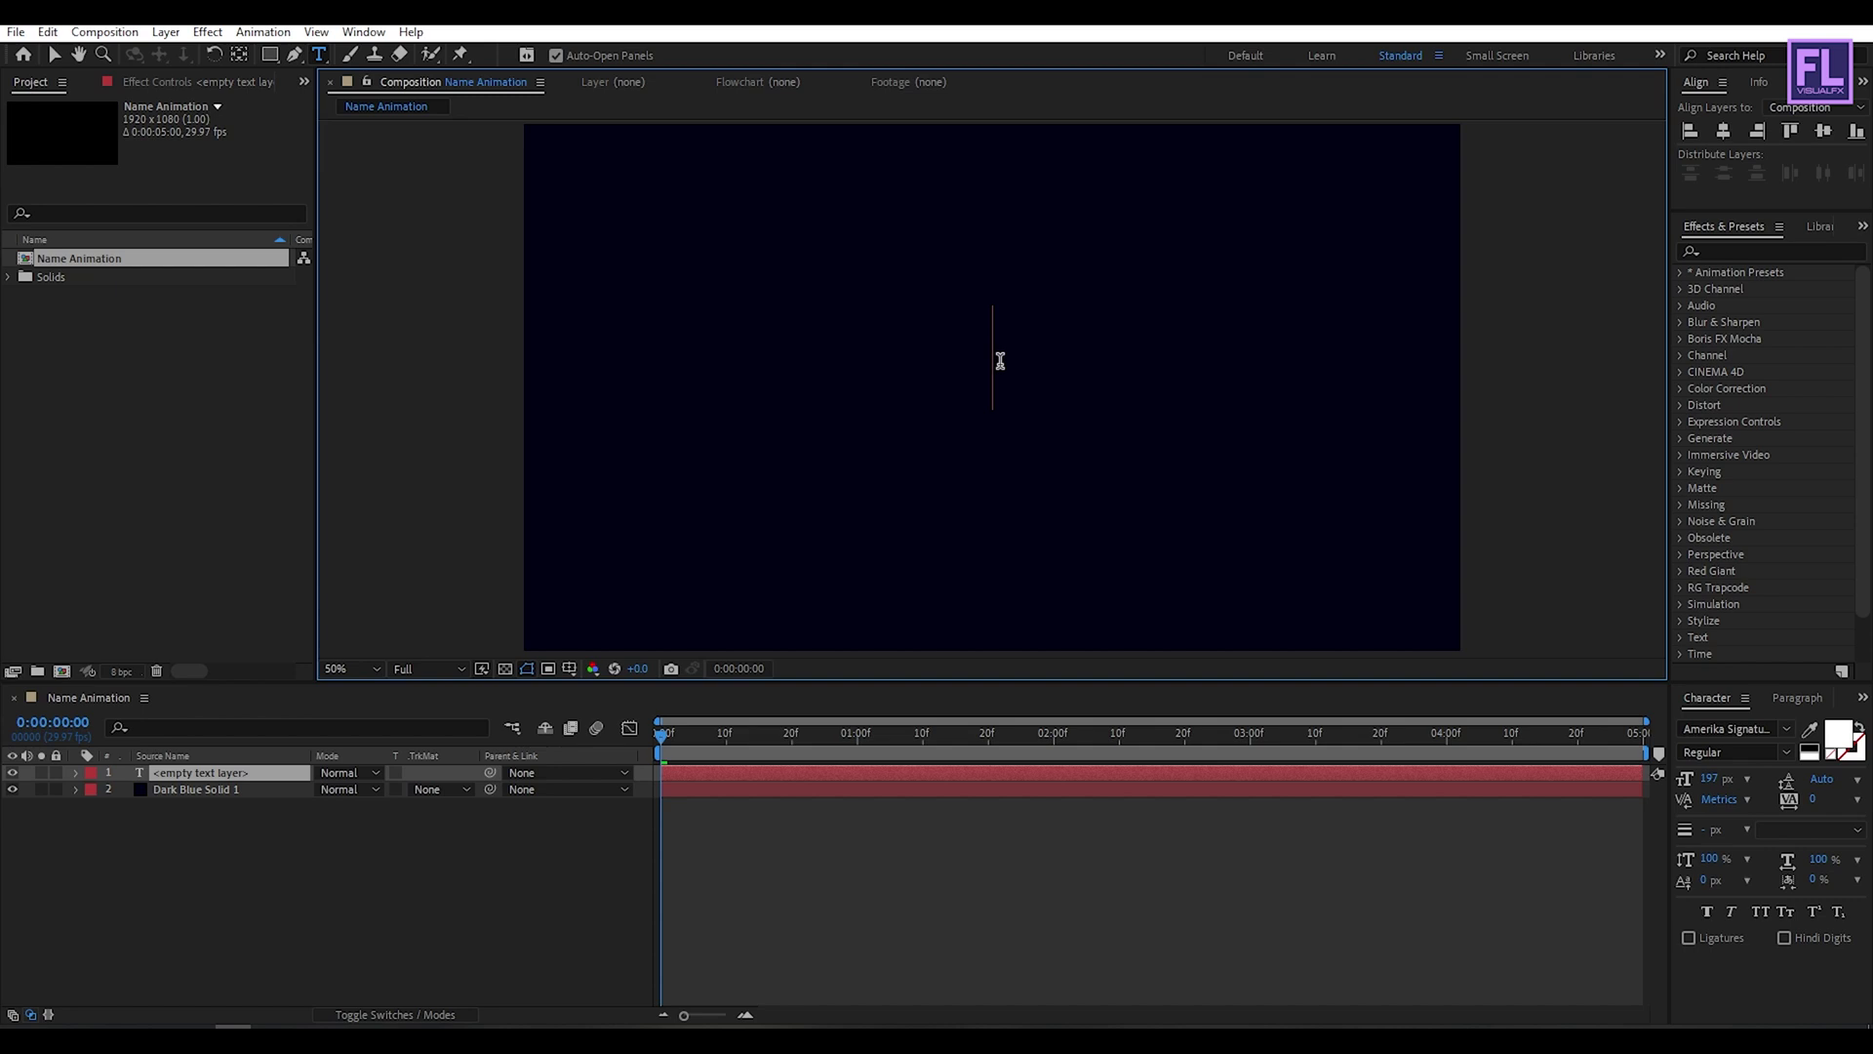
type("Elon")
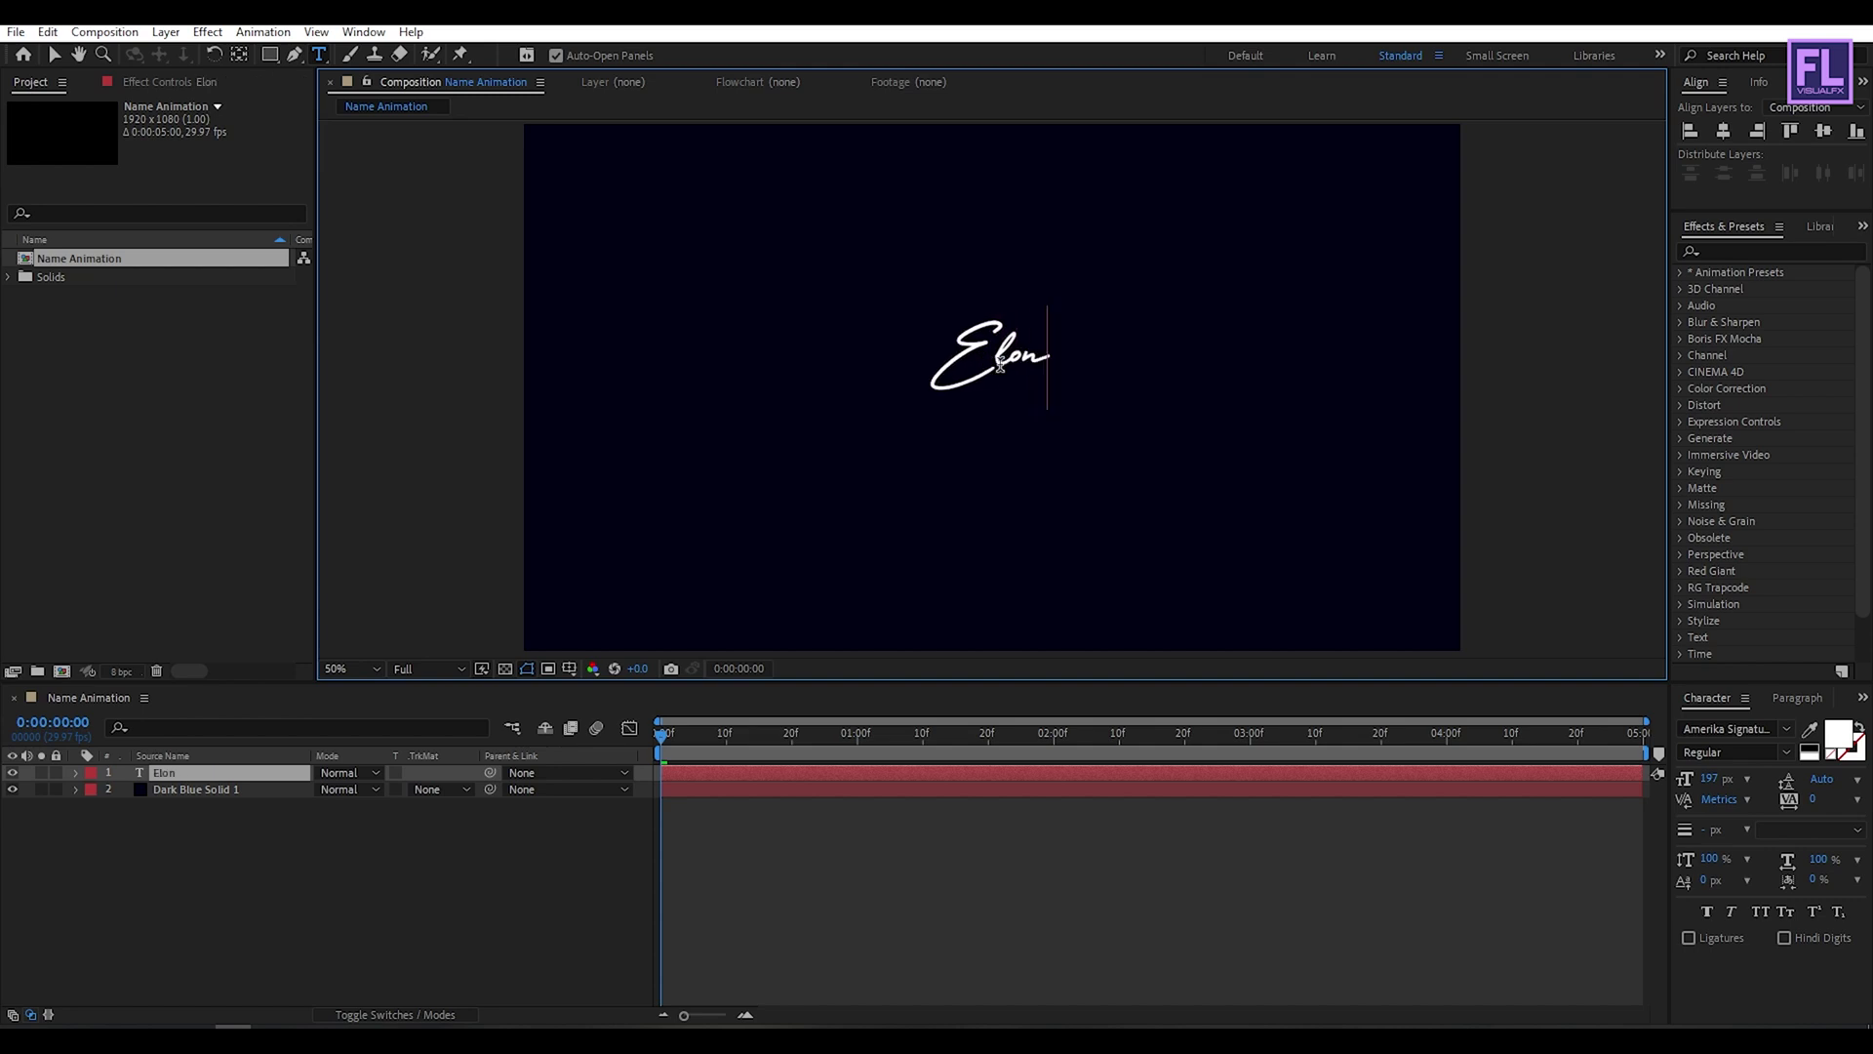
key("Escape")
- Enlarge the Elon text, centre it with the Align panel, and view at 100%
key("v")
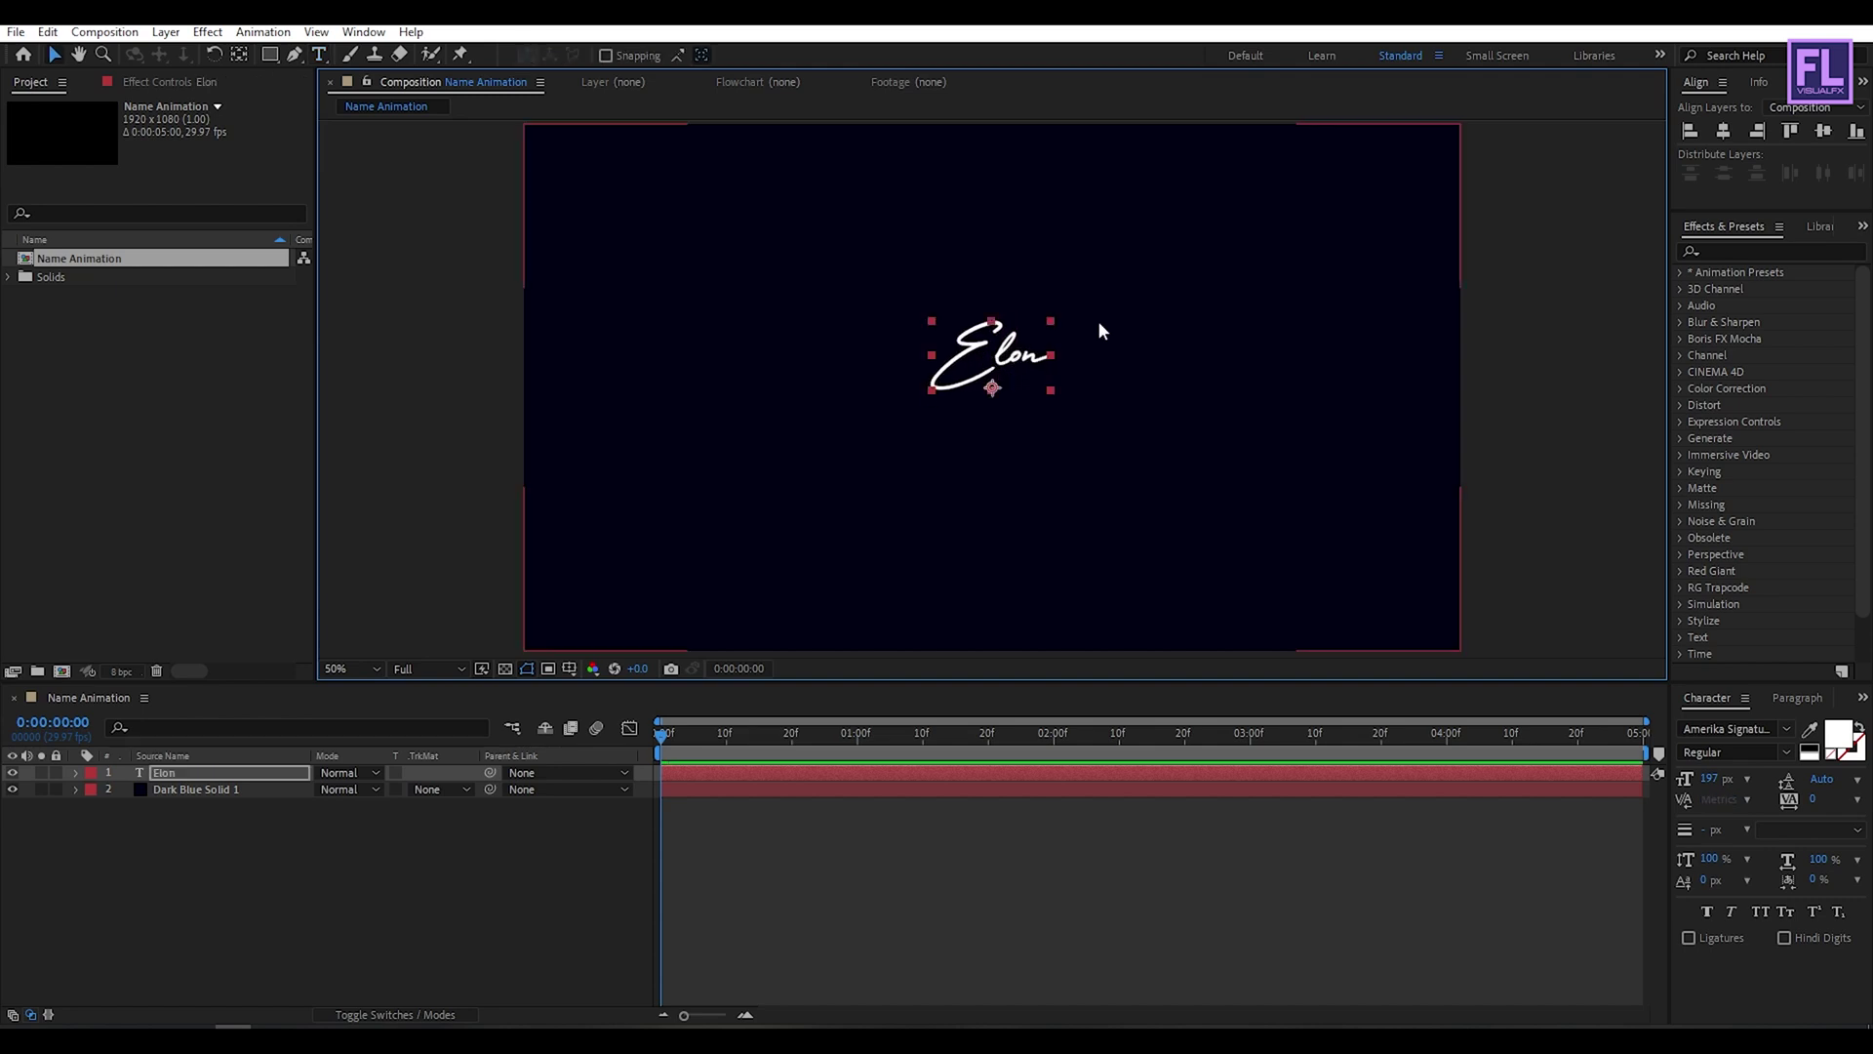
left_click_drag(1052, 321, 1183, 209)
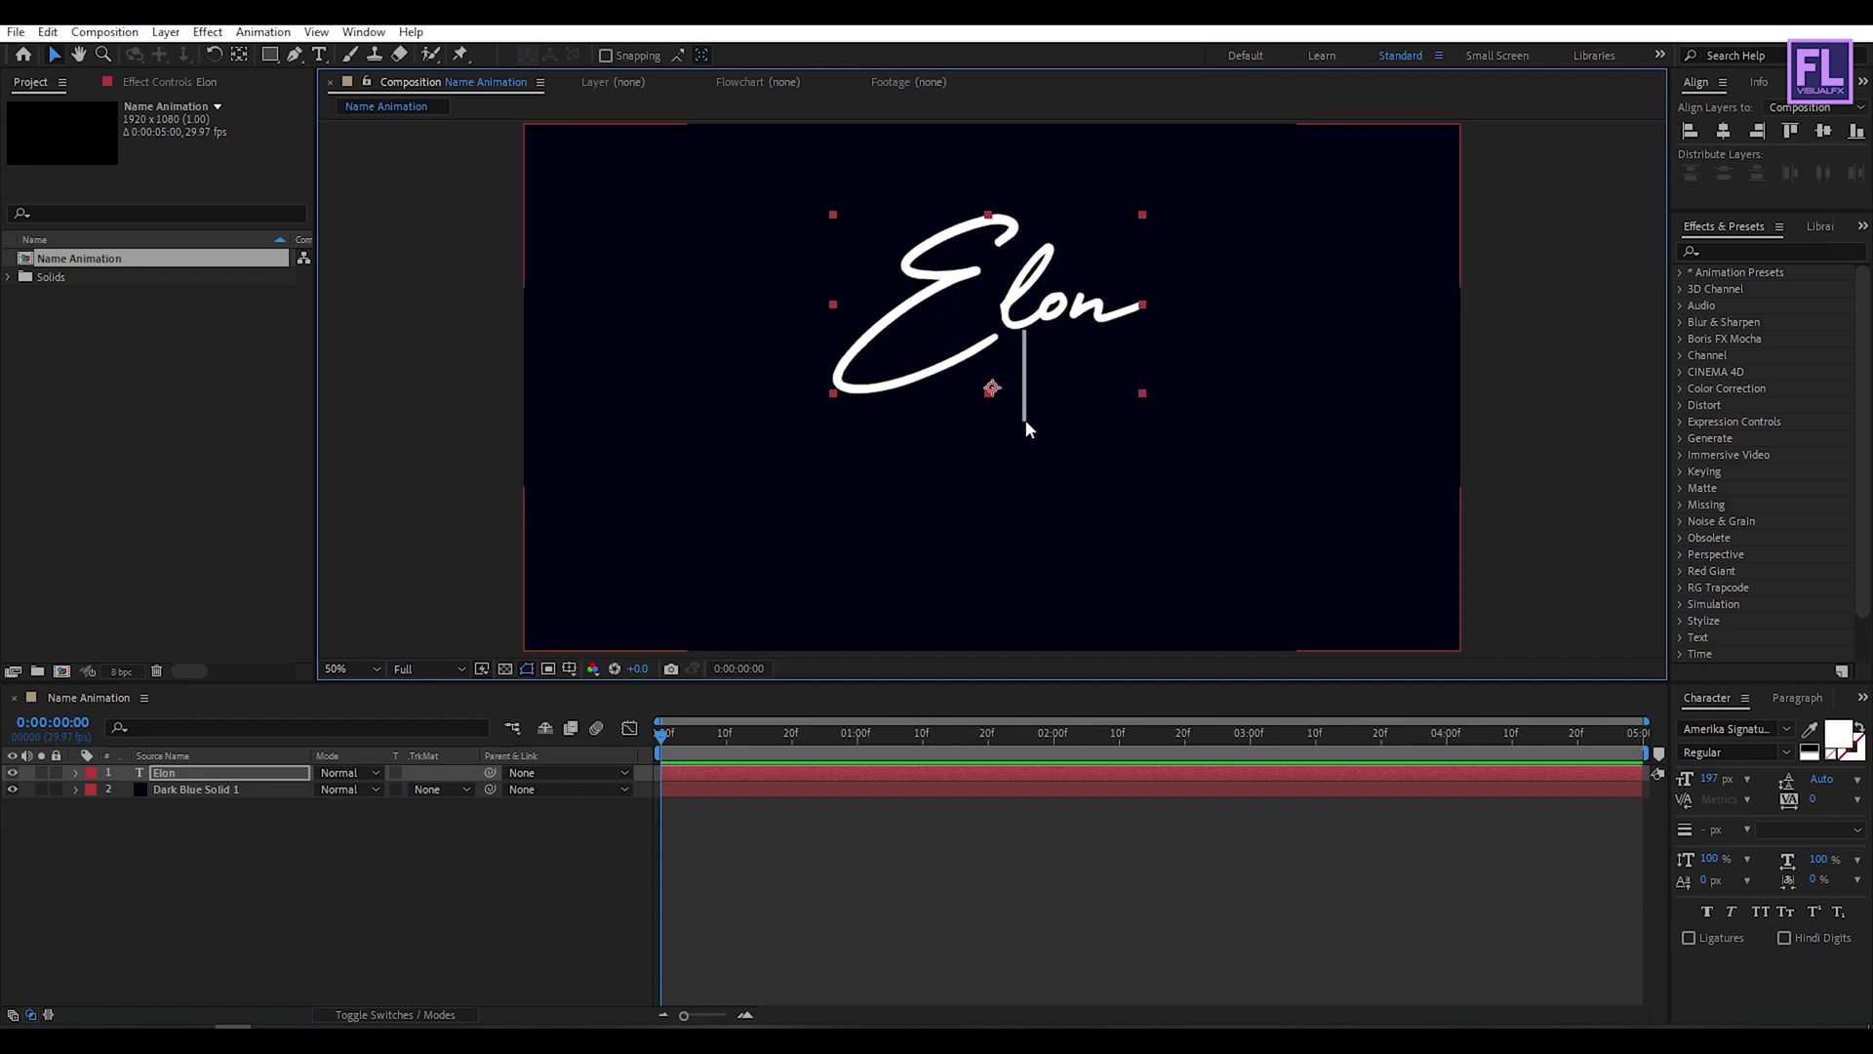
left_click_drag(1024, 395, 1024, 462)
left_click(1736, 129)
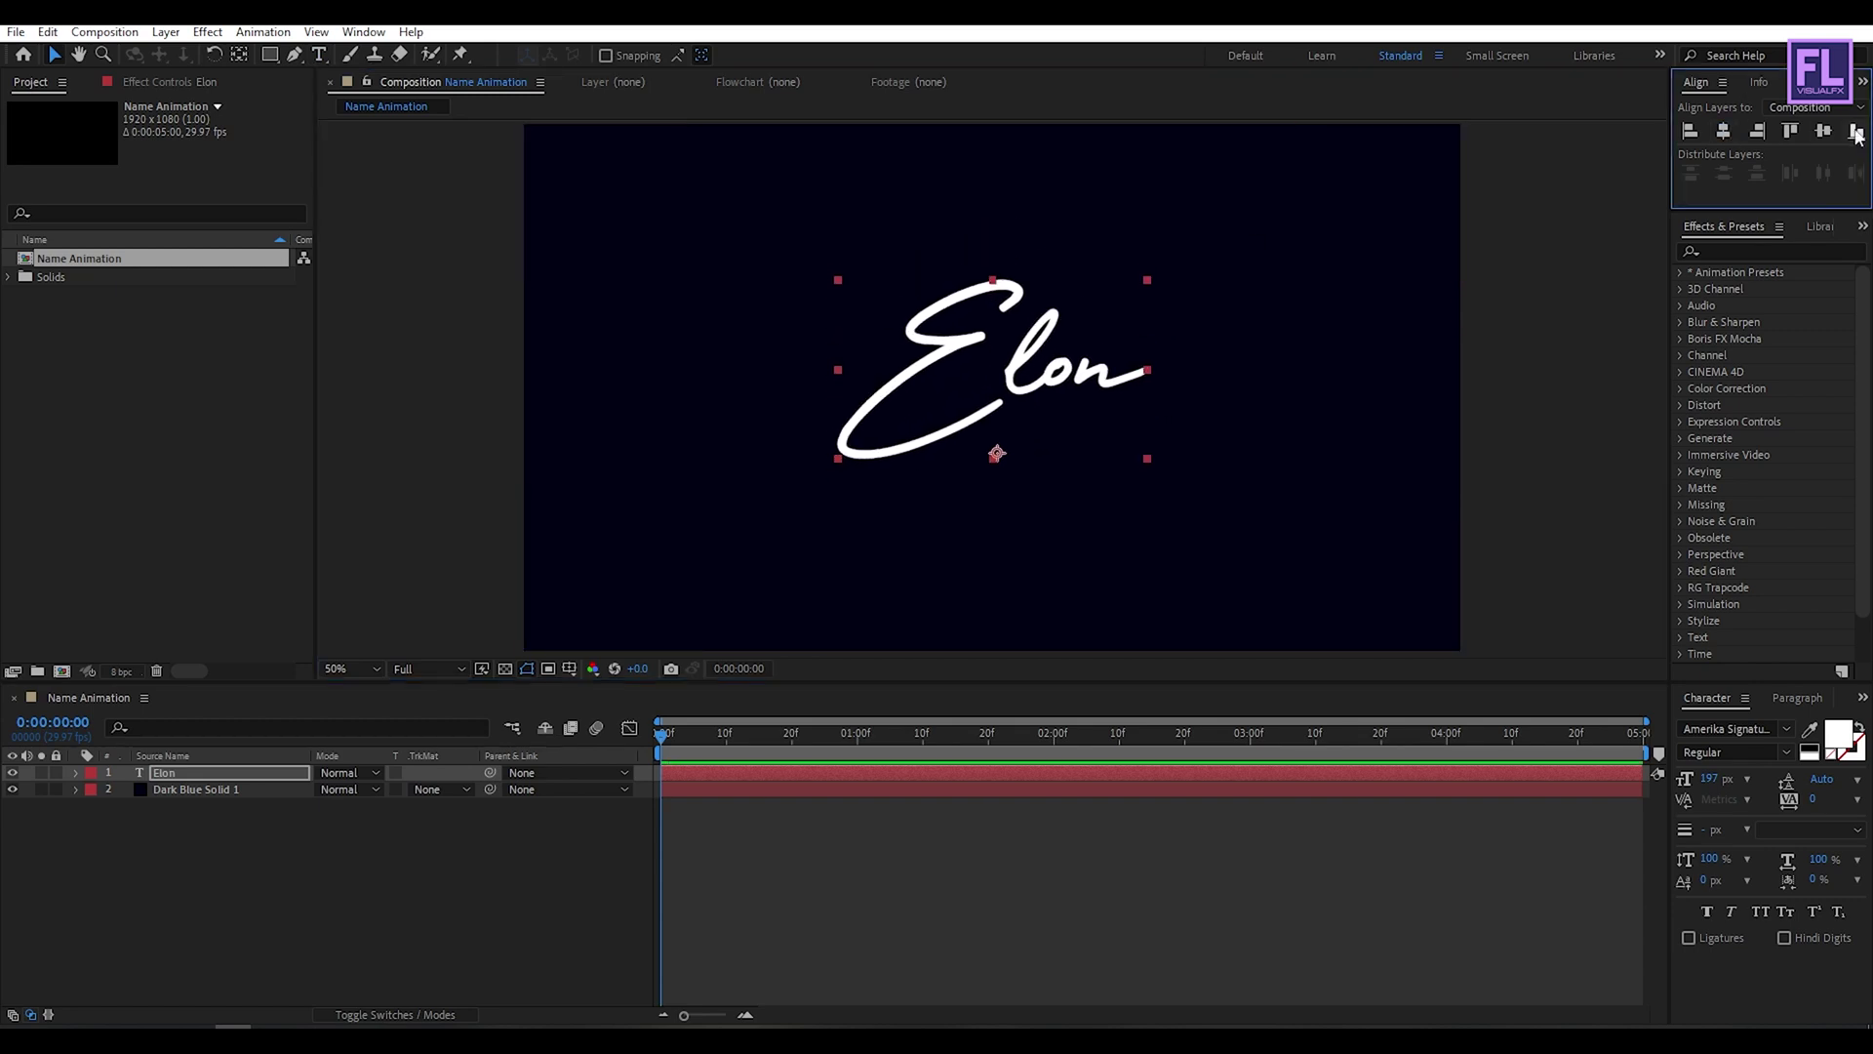
left_click(1857, 129)
left_click(1394, 371)
key("slash")
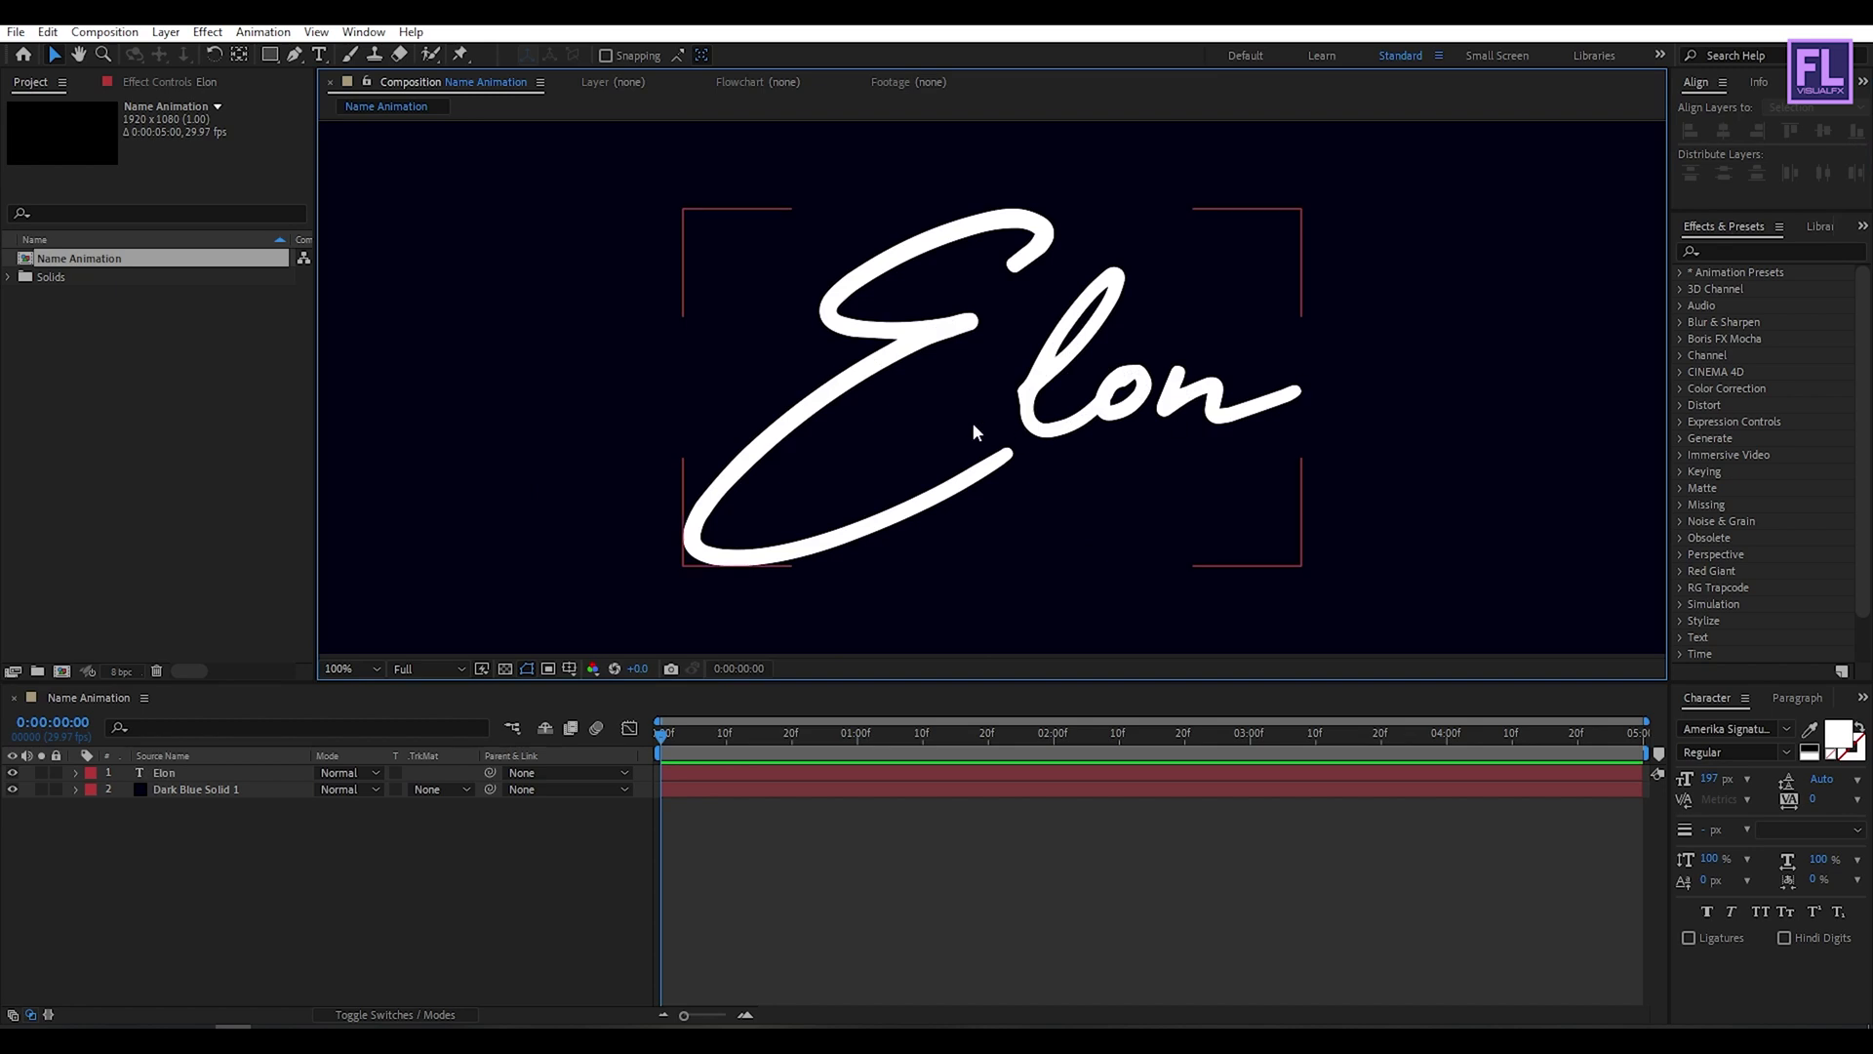
left_click(202, 777)
- Begin a Pen mask path along the top and downstroke of the E
left_click_drag(937, 340, 941, 325)
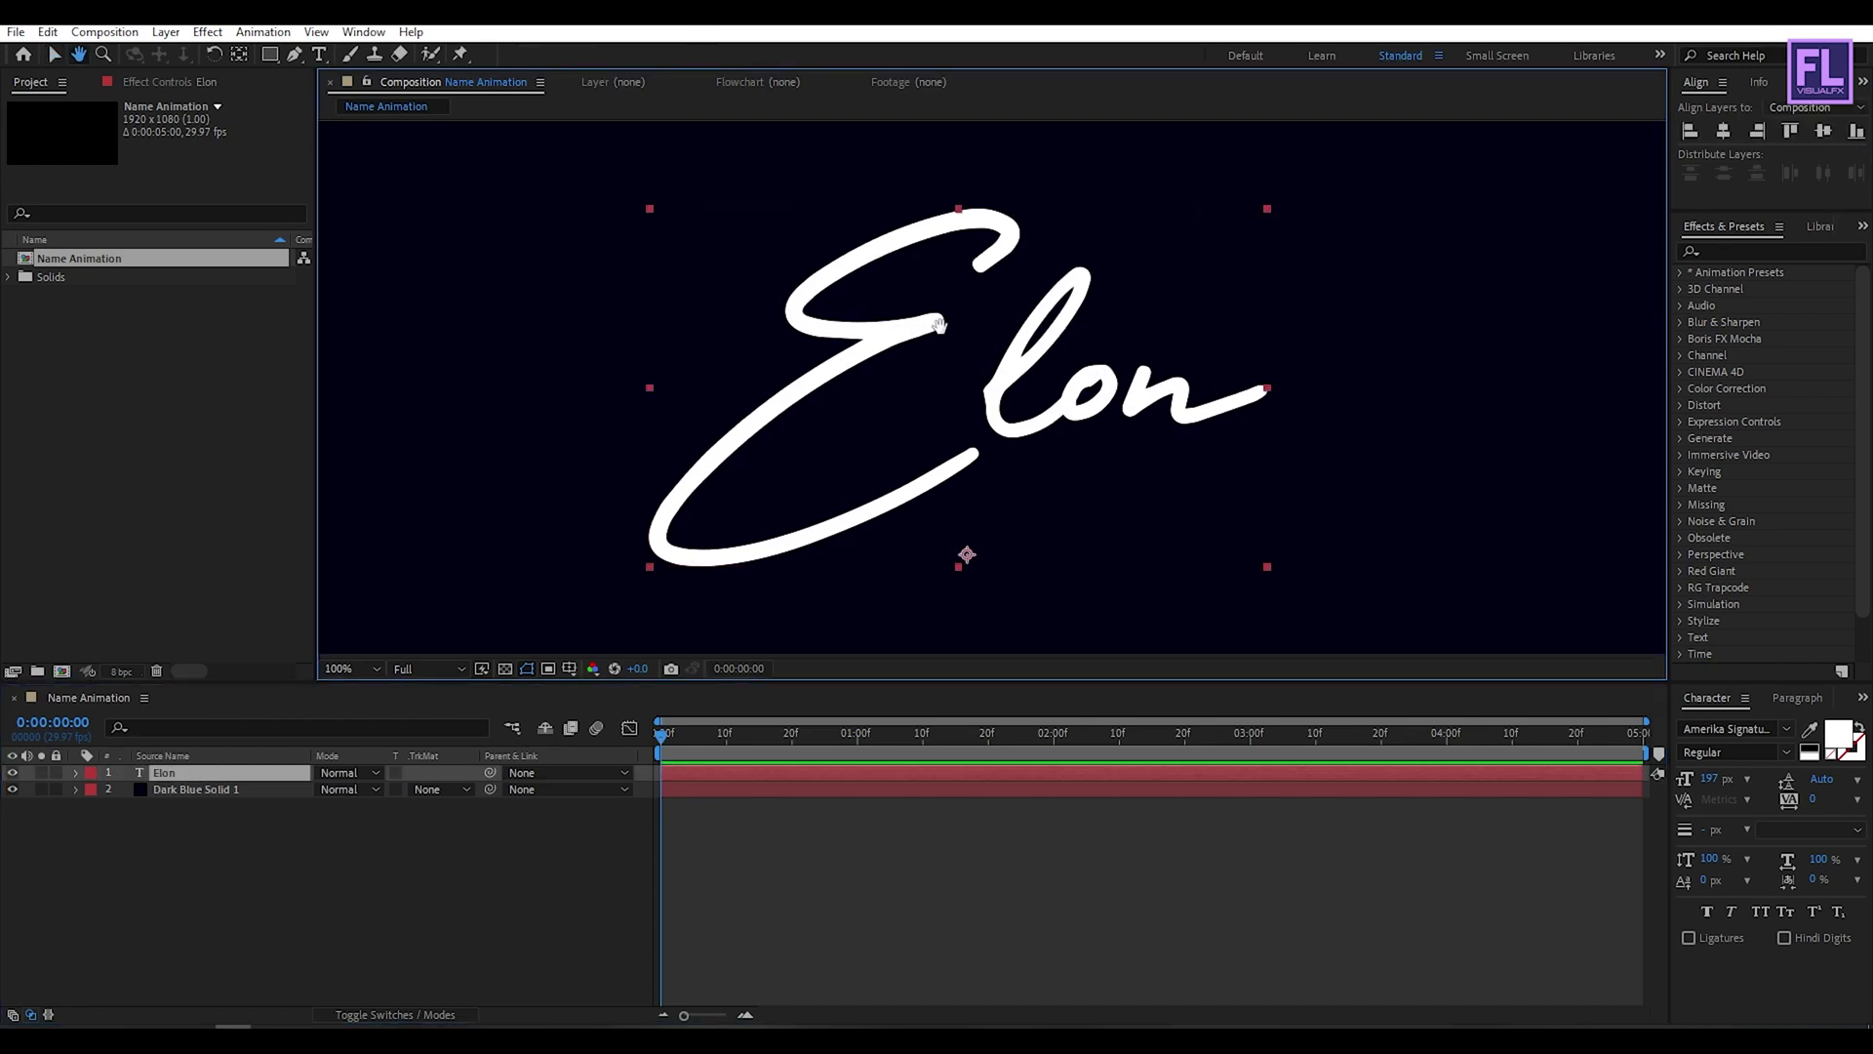
left_click(297, 59)
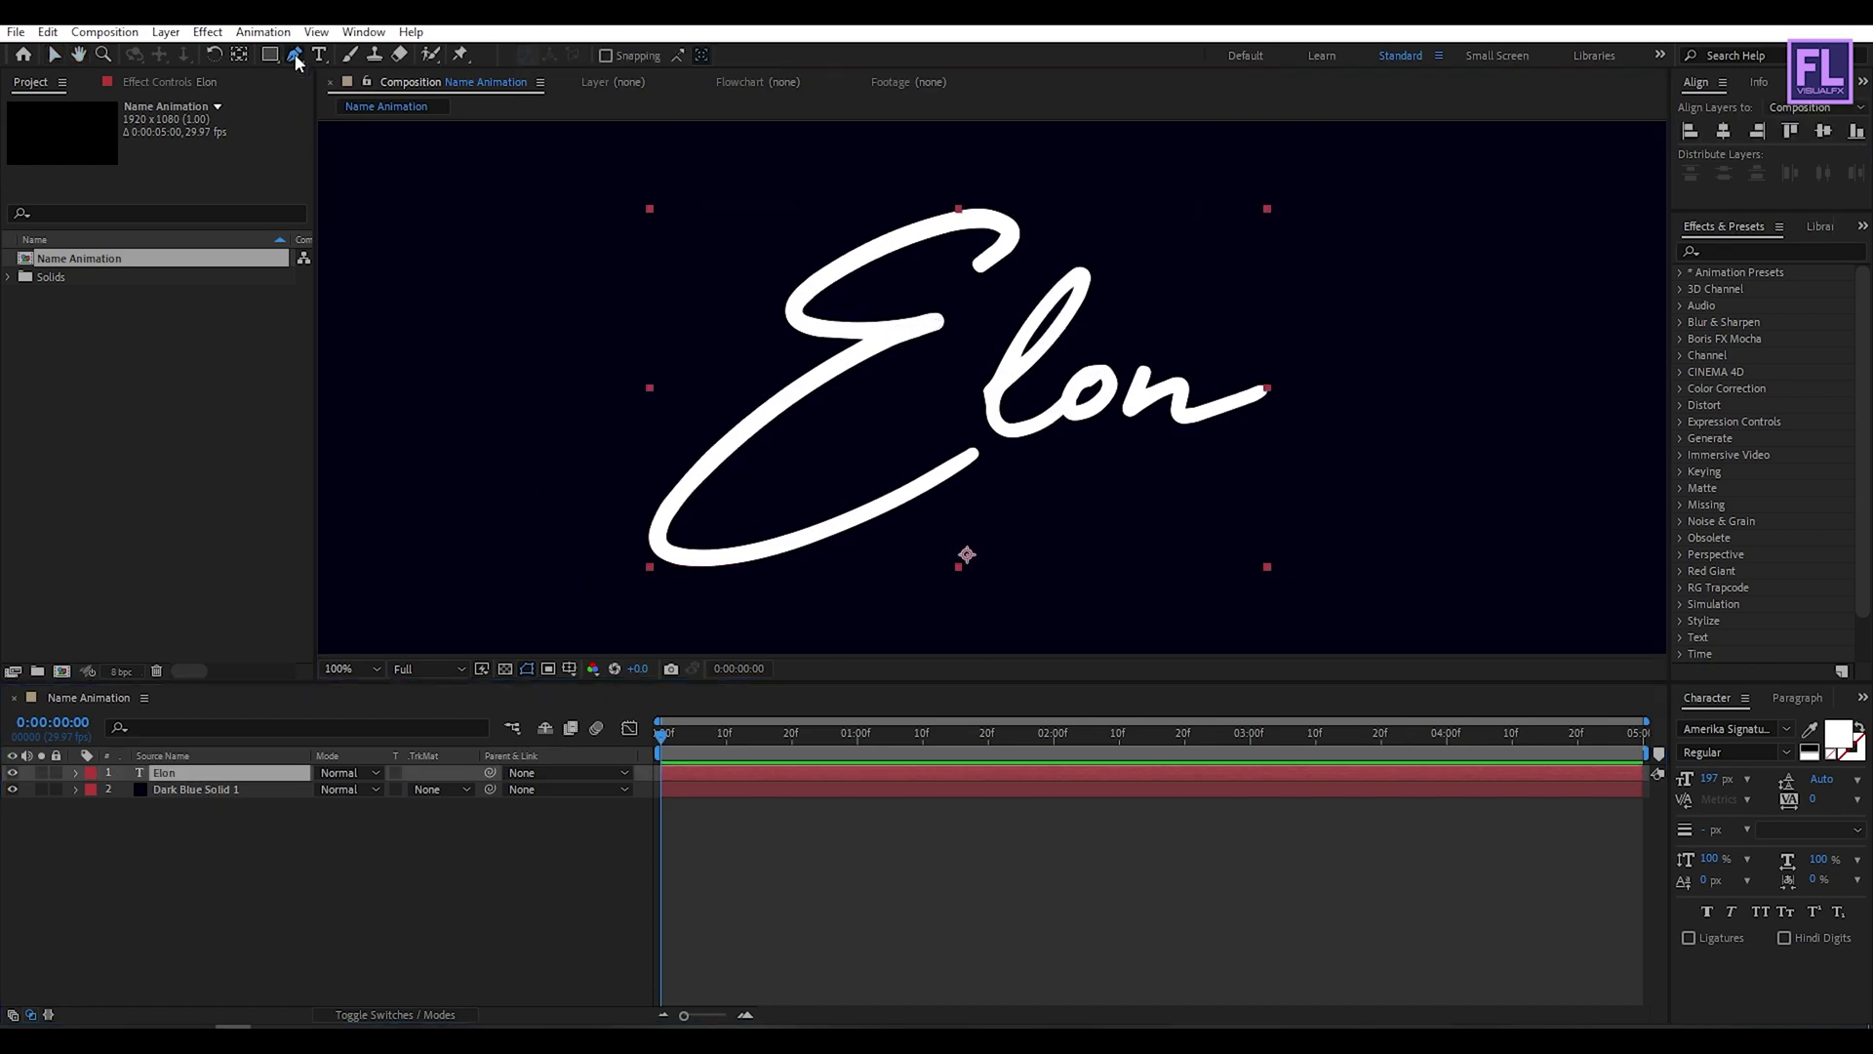
scroll(842, 257, "up", 1)
scroll(1004, 302, "up", 1)
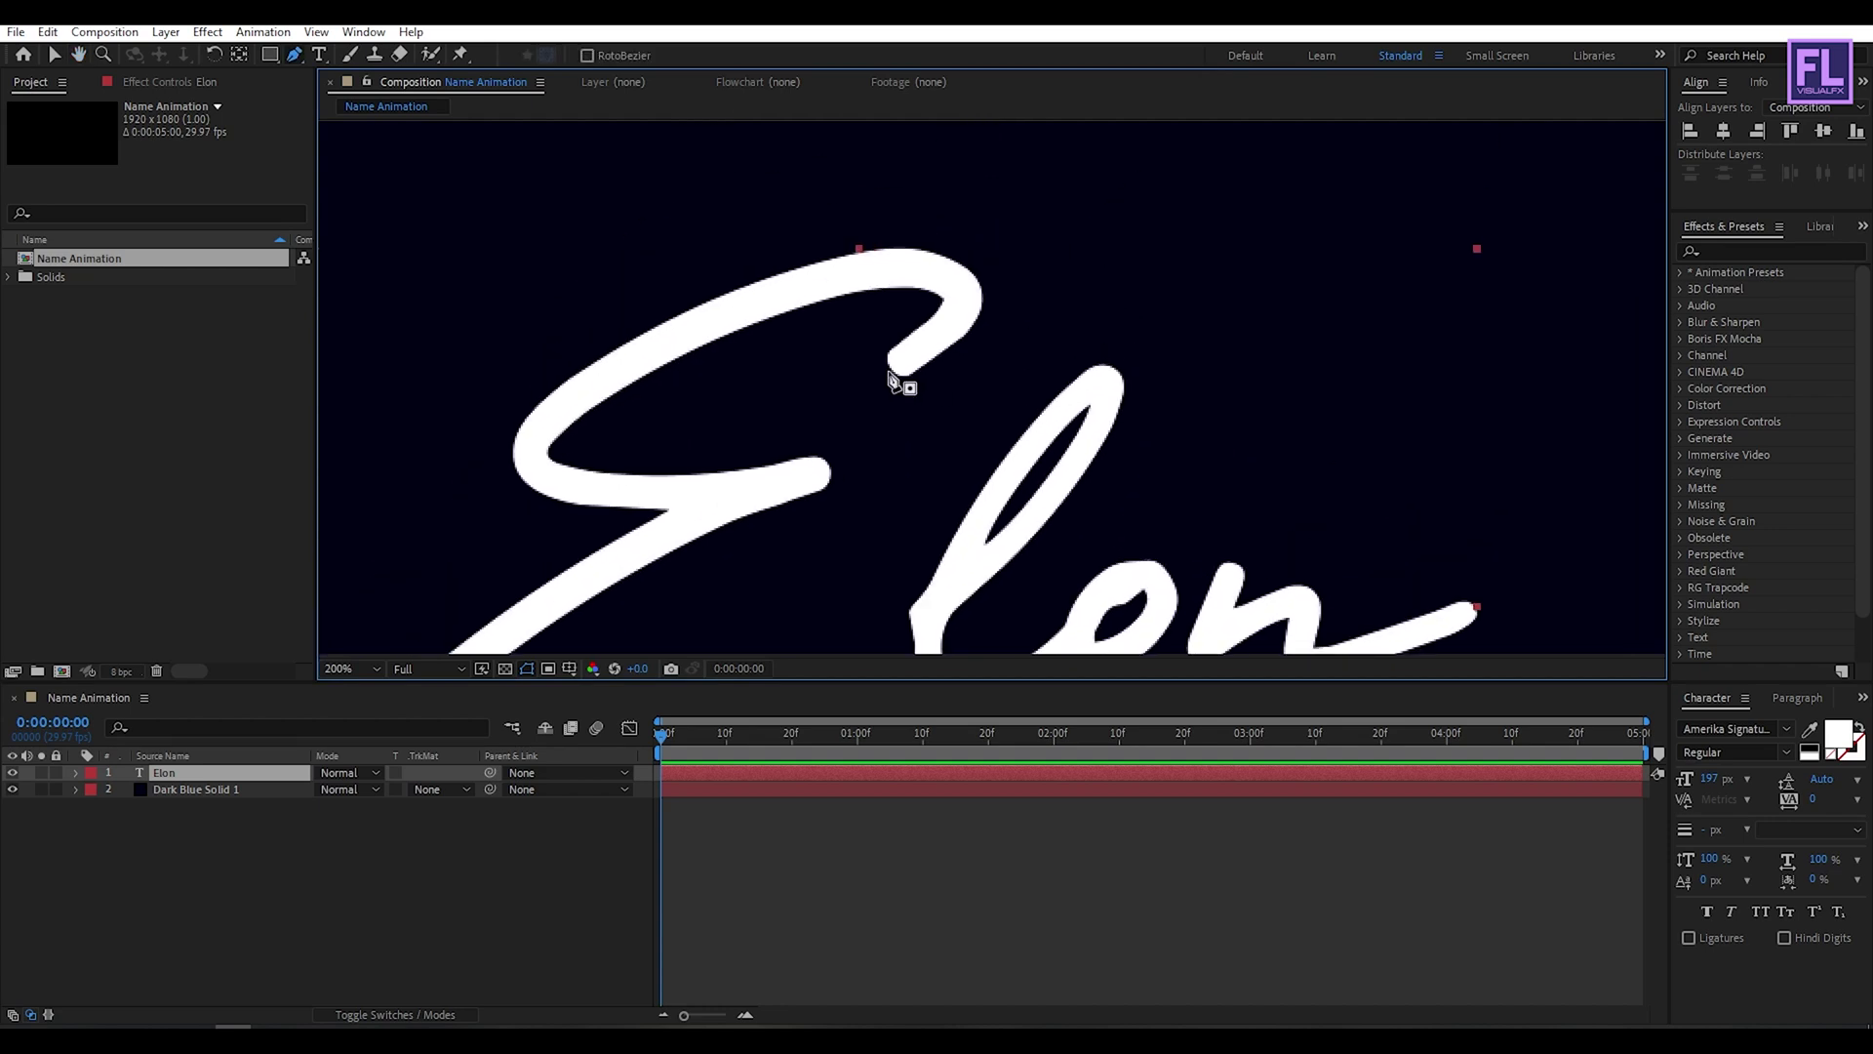
left_click(954, 319)
left_click(919, 264)
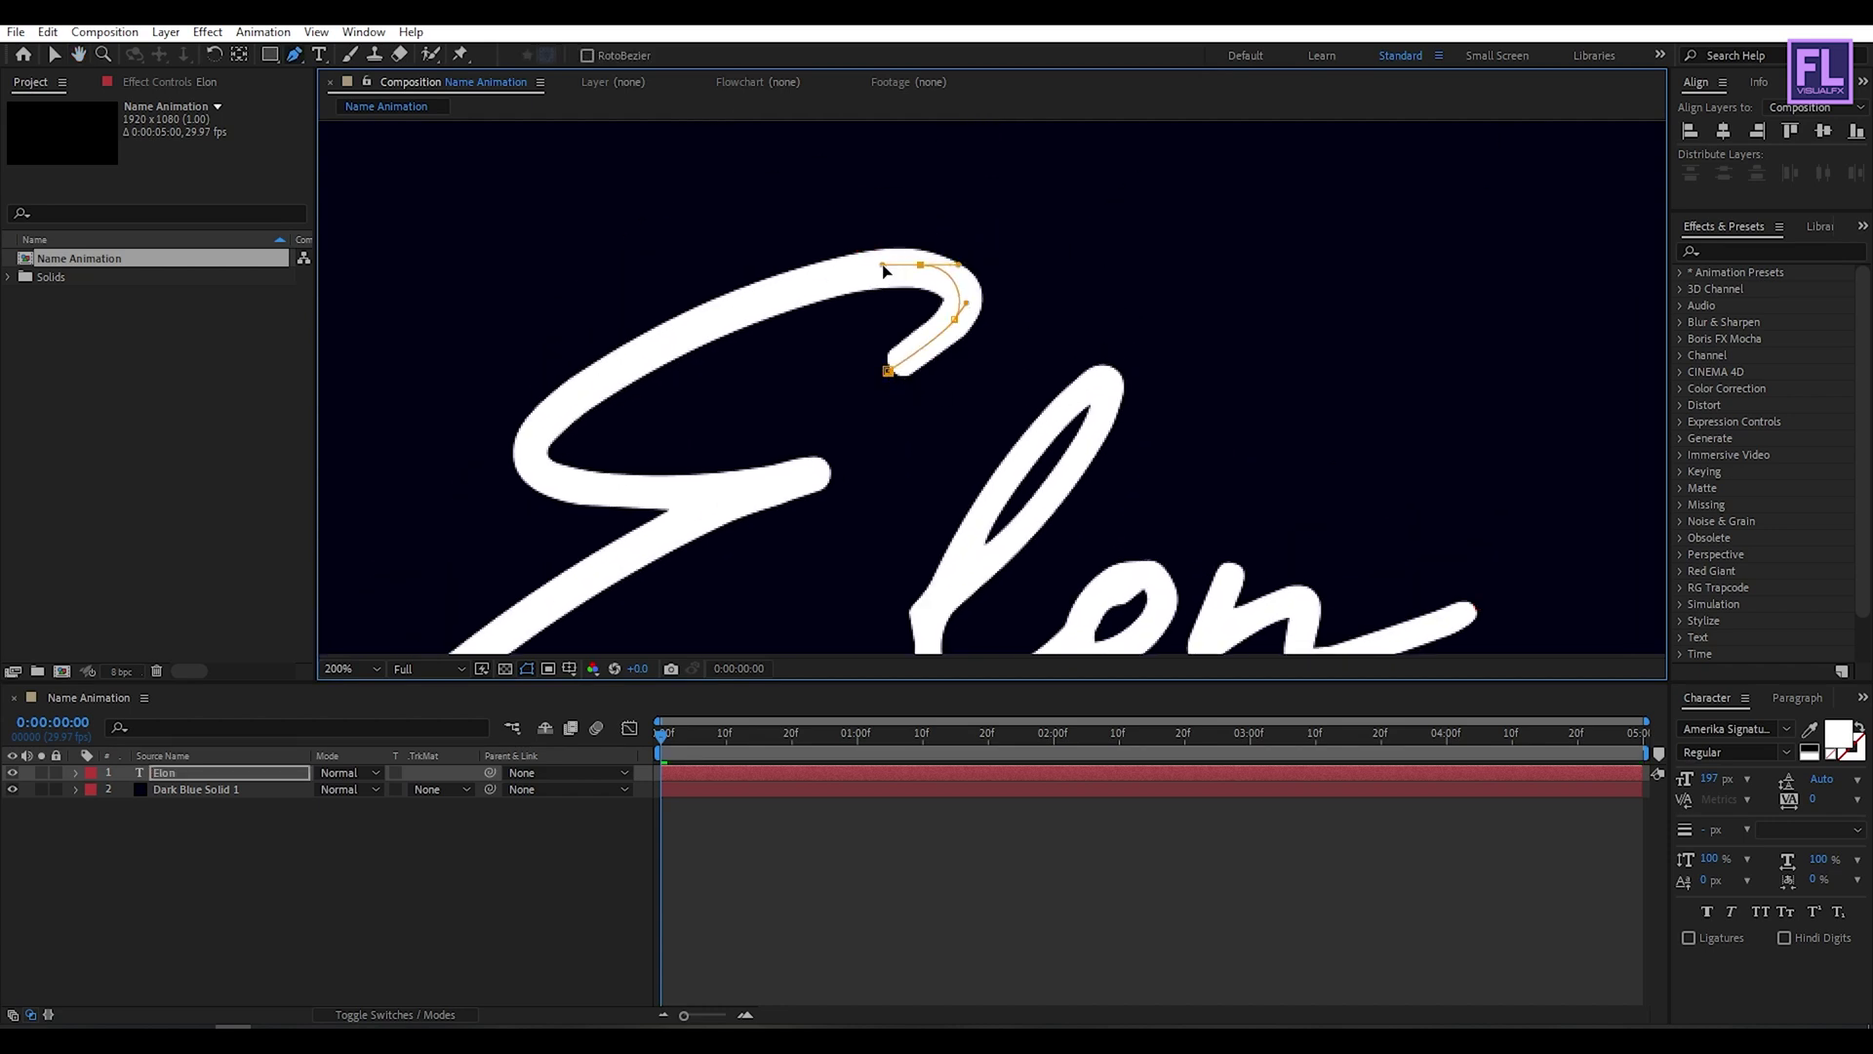
left_click_drag(630, 362, 949, 244)
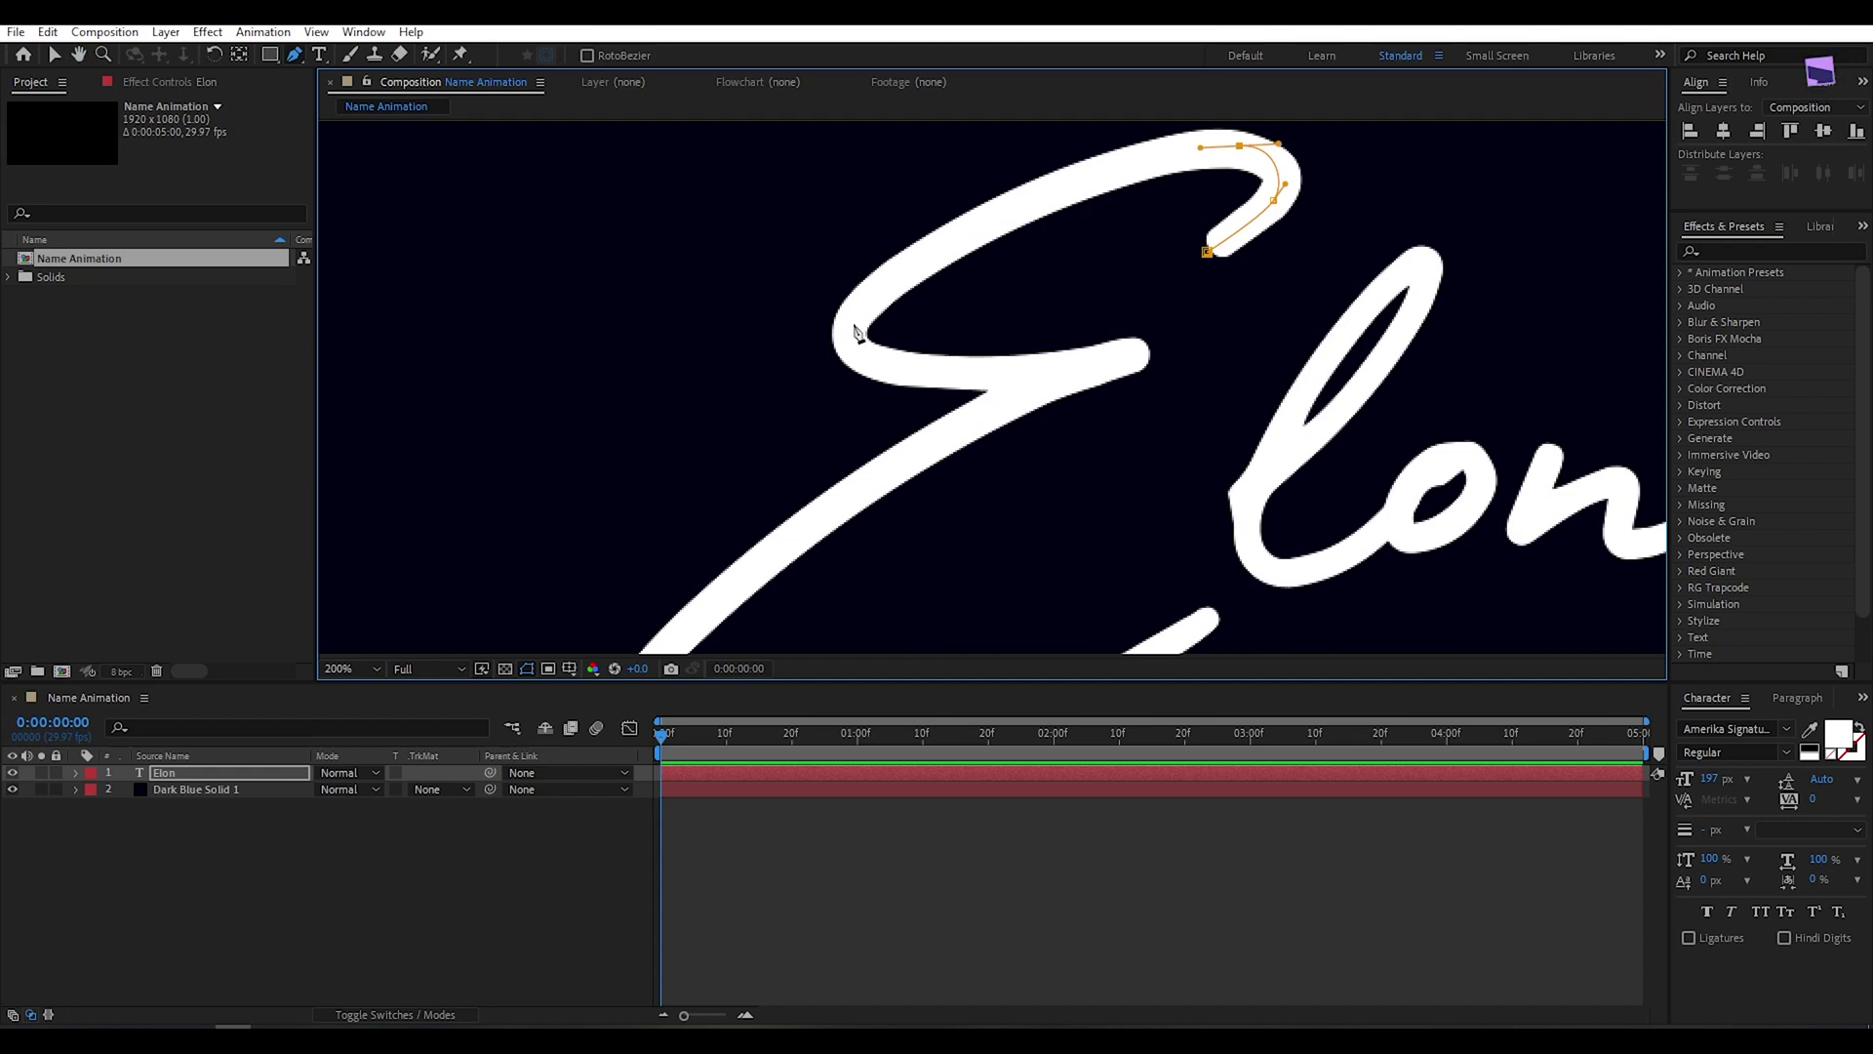
left_click_drag(851, 325, 808, 389)
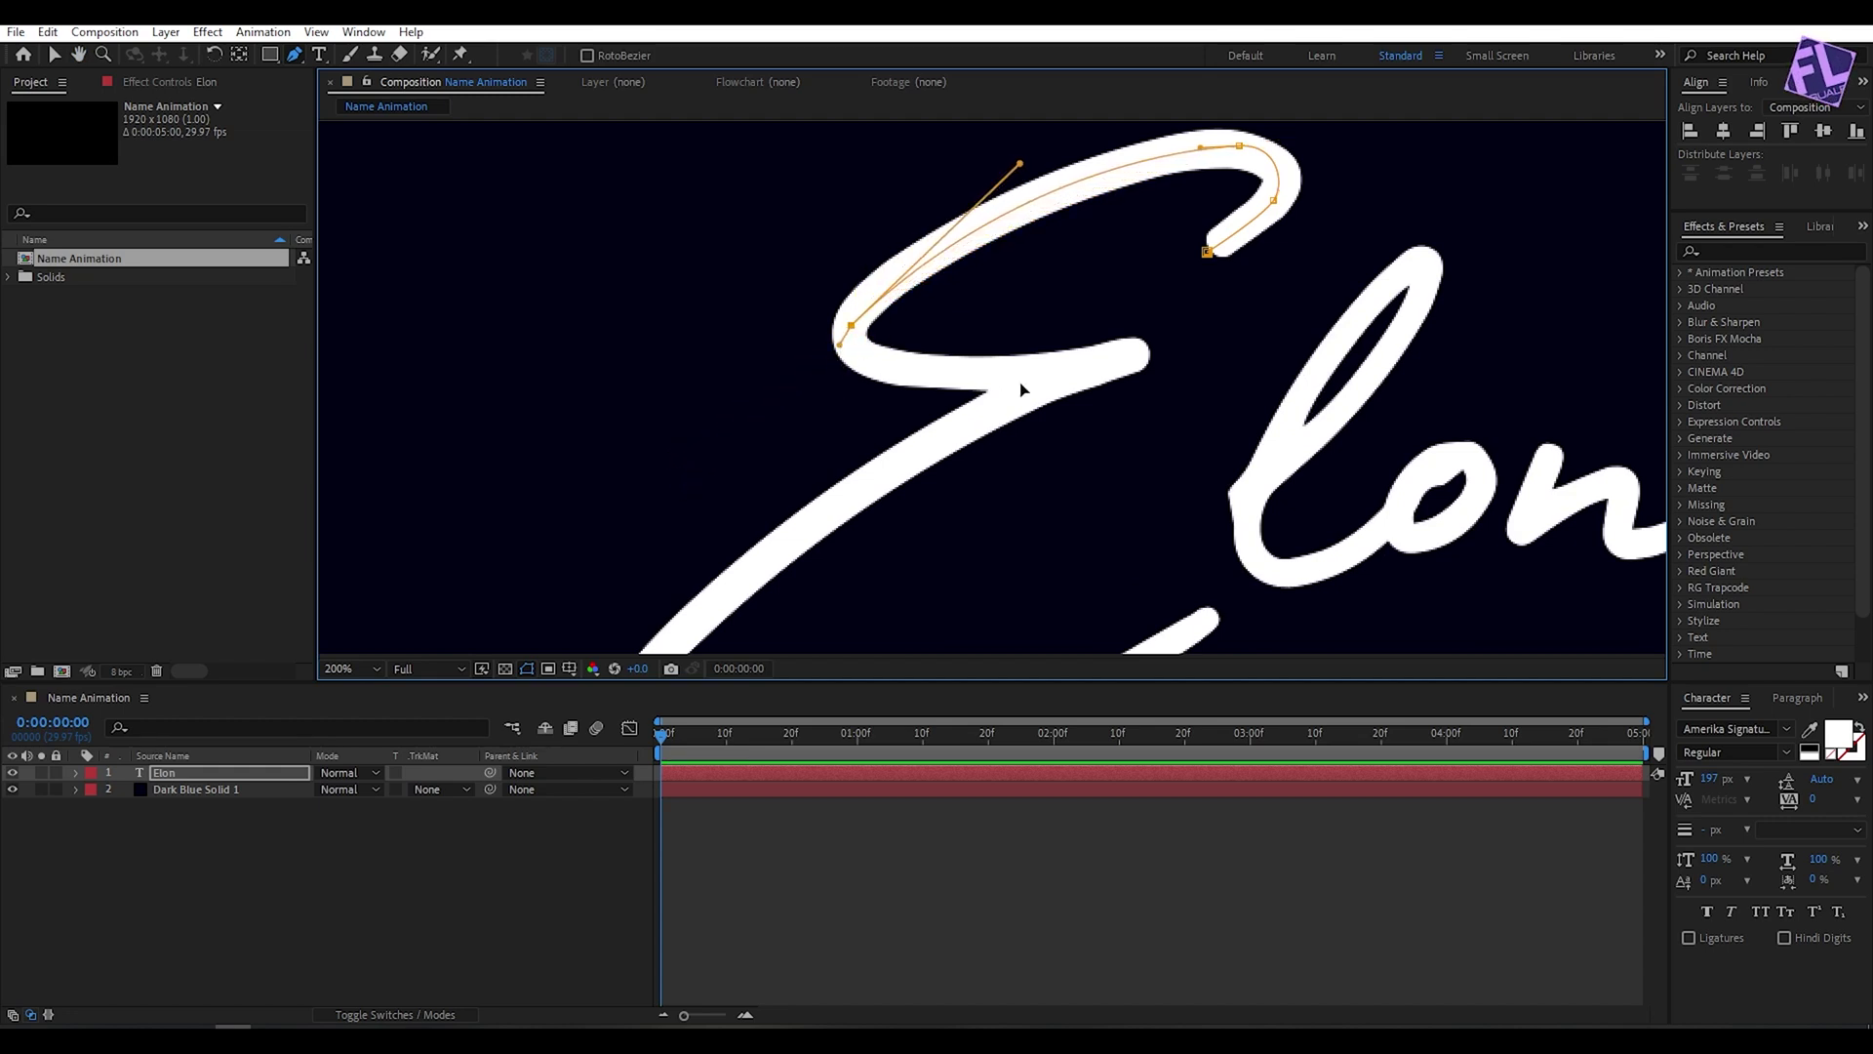
left_click_drag(1017, 384, 1171, 383)
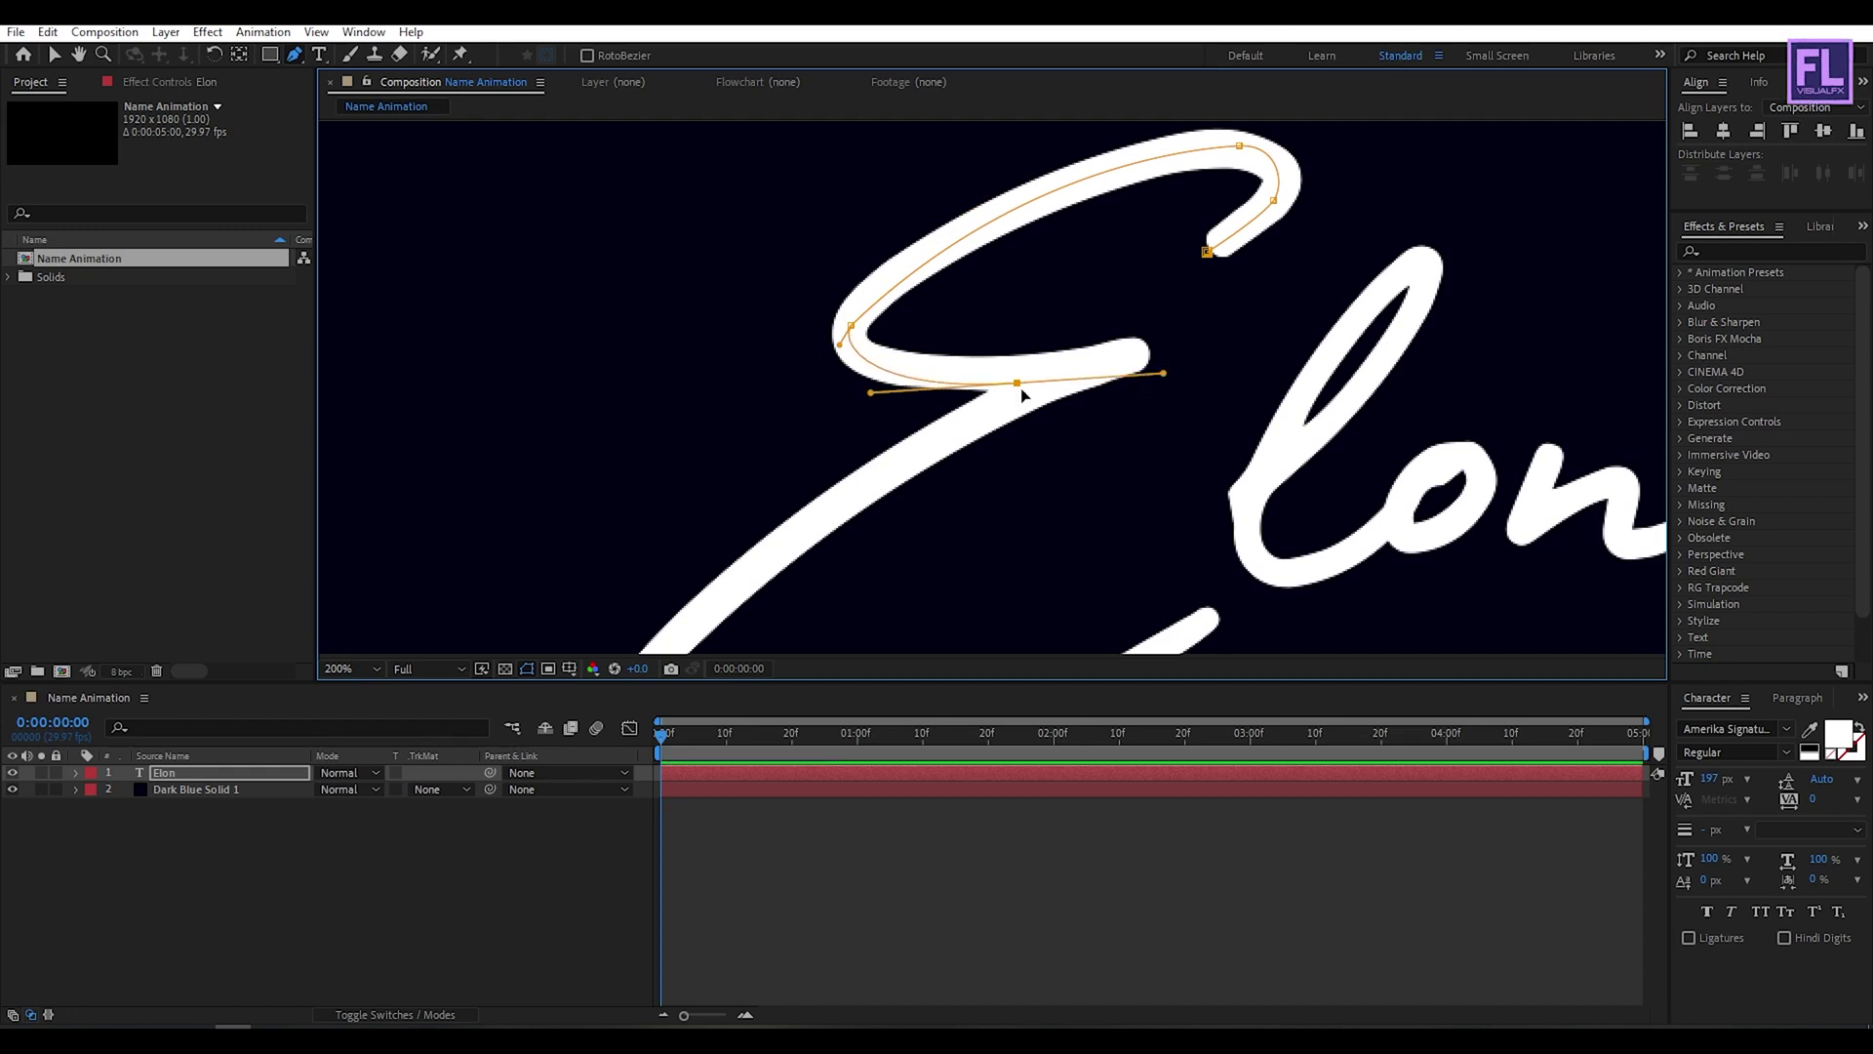
left_click_drag(1015, 383, 1004, 375)
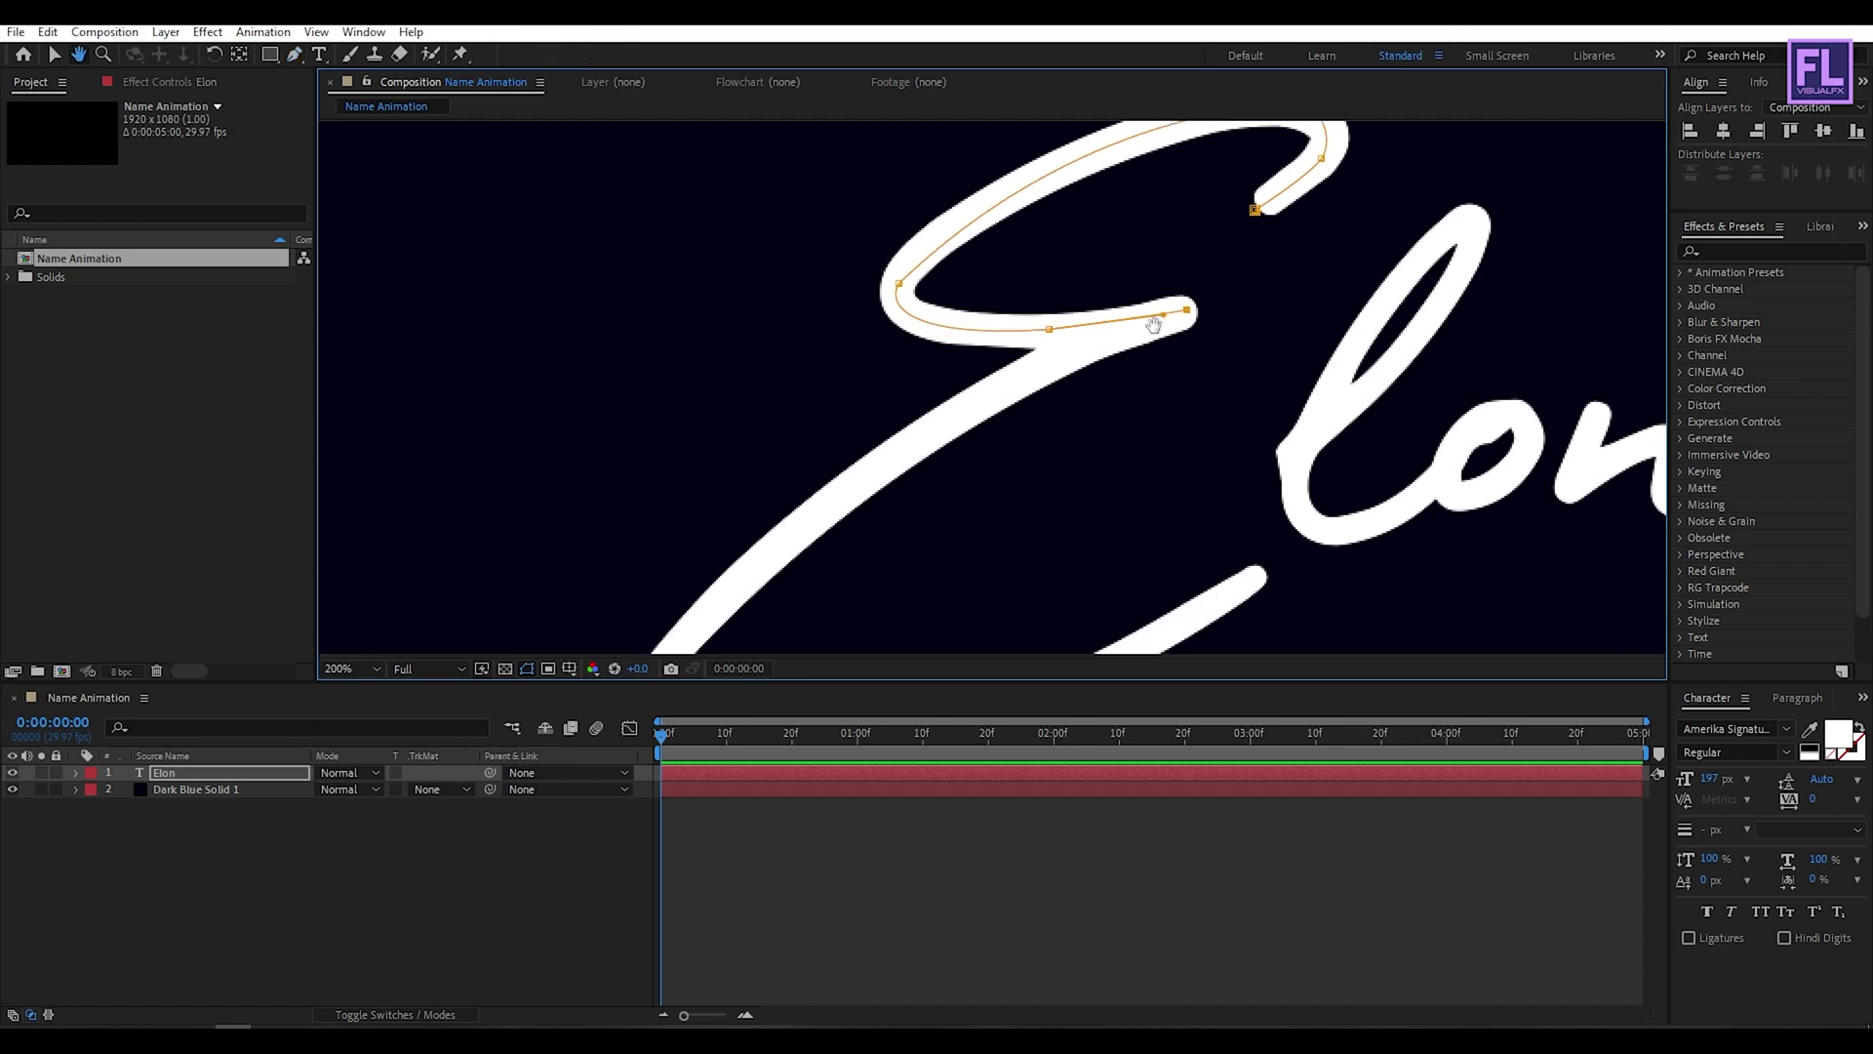
- Continue the E mask along the crossbar and shape its lower stroke curve
left_click_drag(1060, 394, 1111, 352)
left_click(1033, 371)
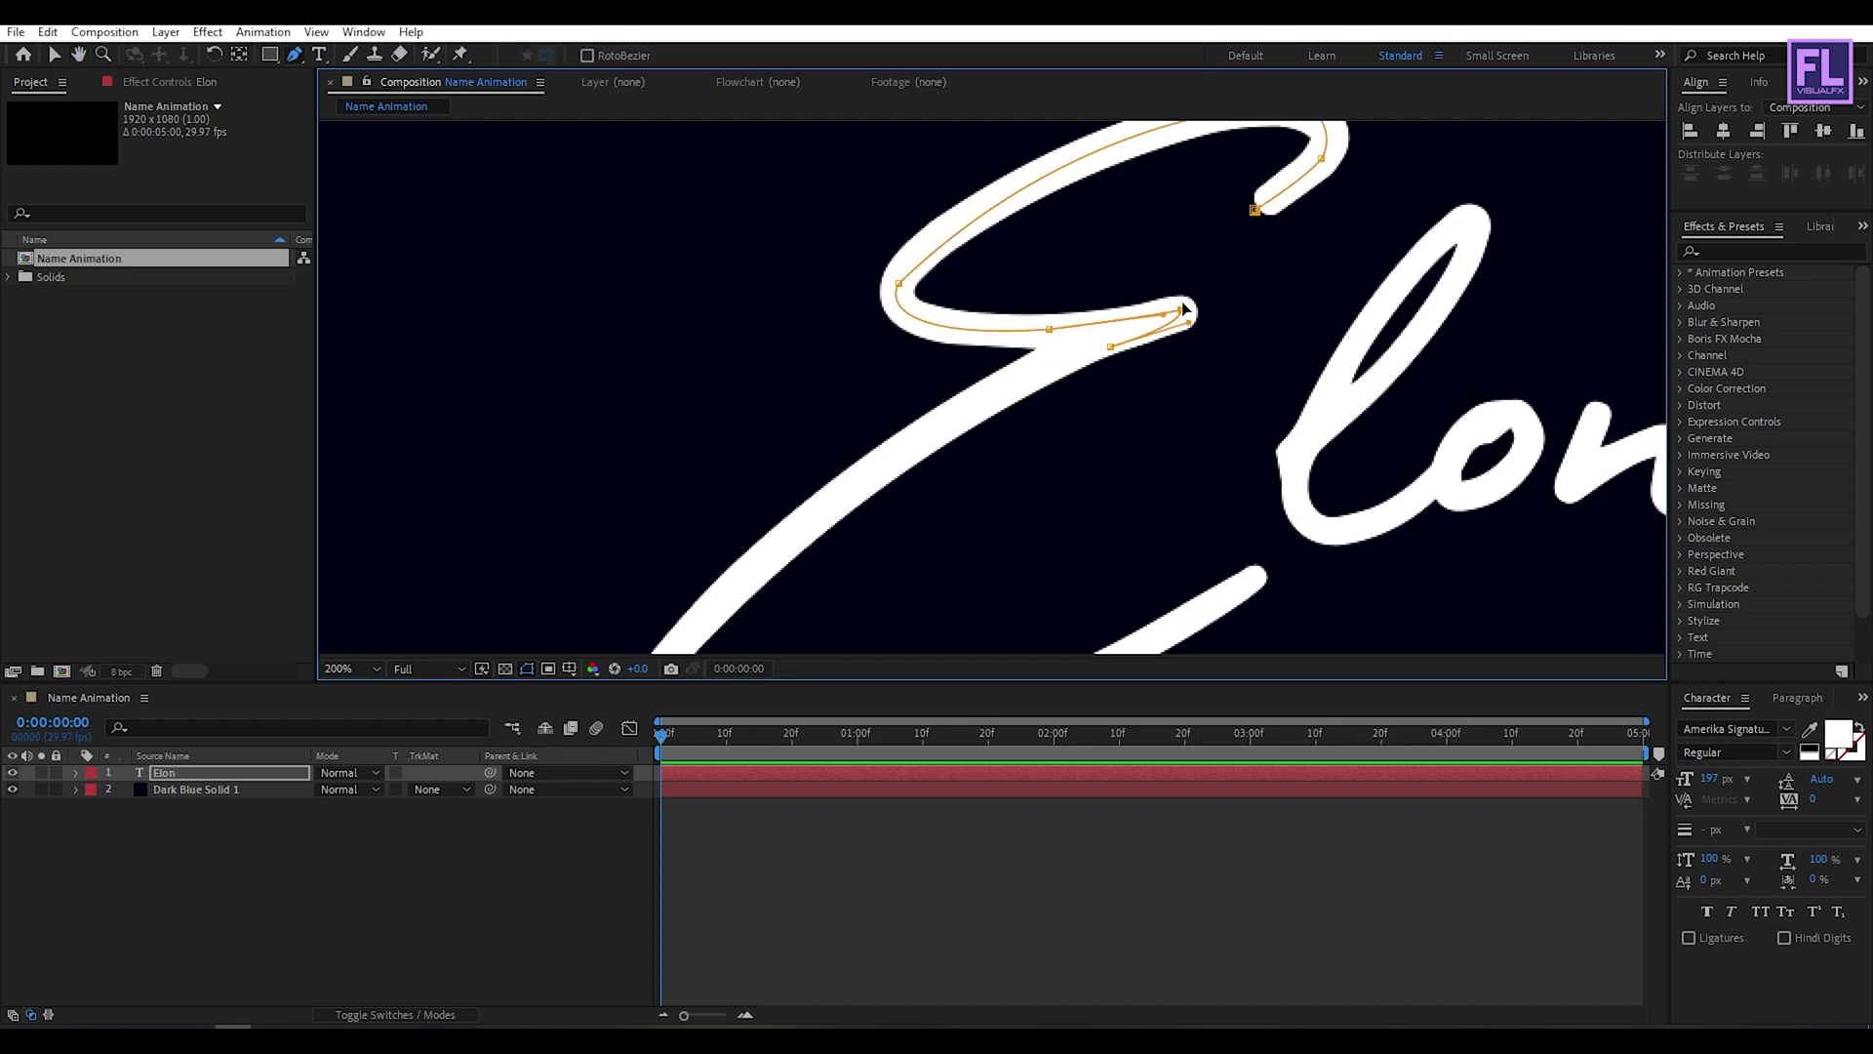
left_click(1031, 360)
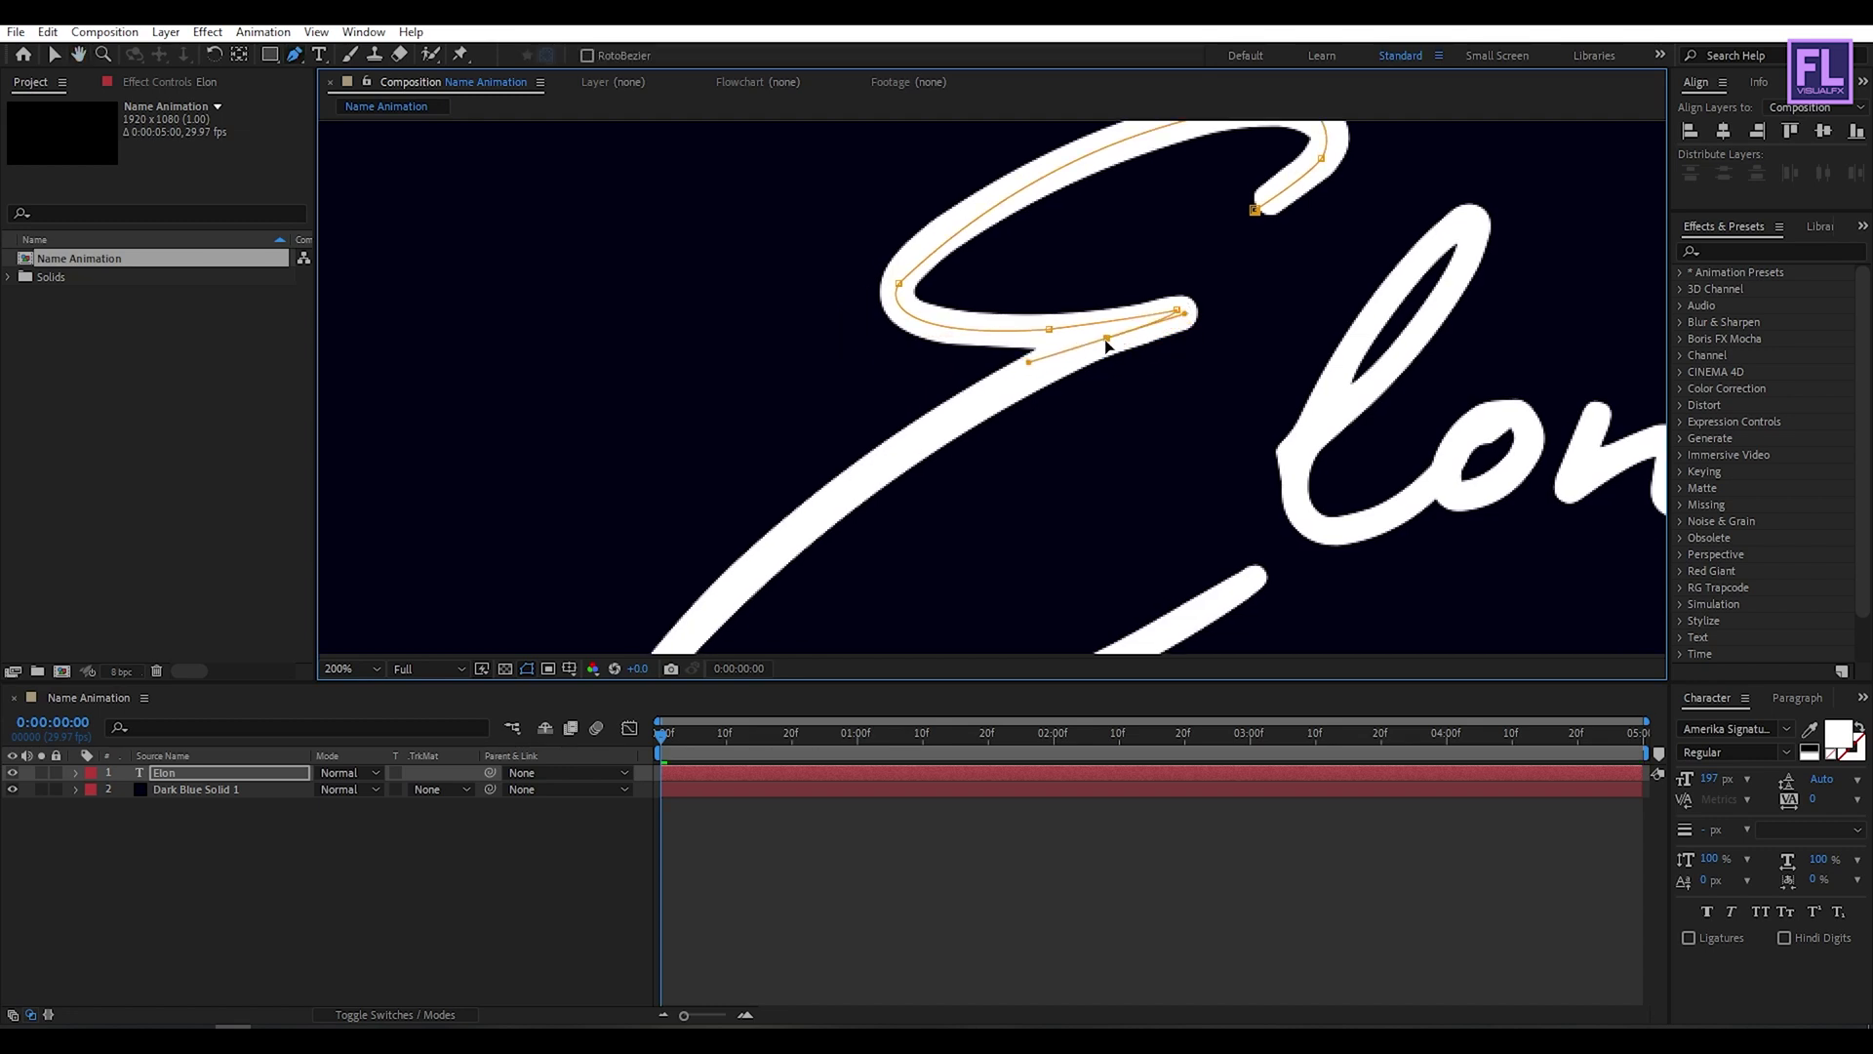
scroll(1047, 377, "down", 1)
scroll(1022, 337, "down", 1)
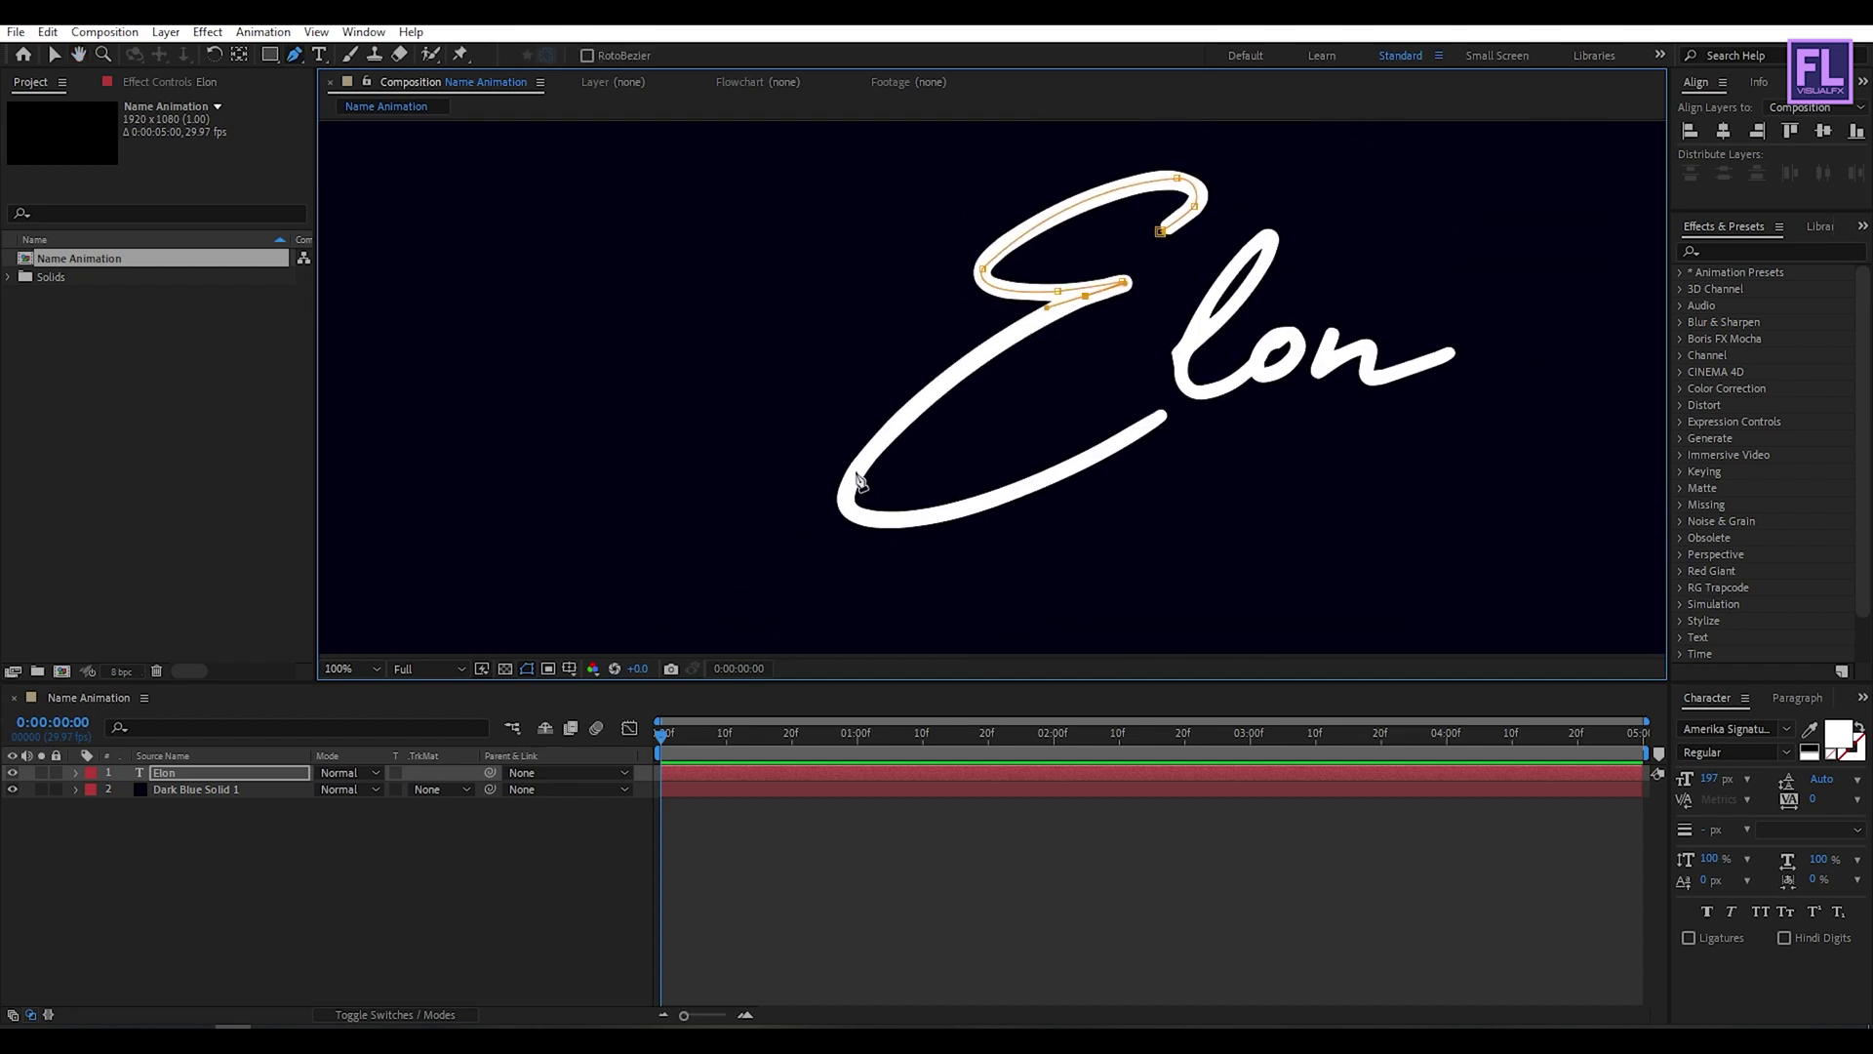
left_click_drag(852, 481, 803, 558)
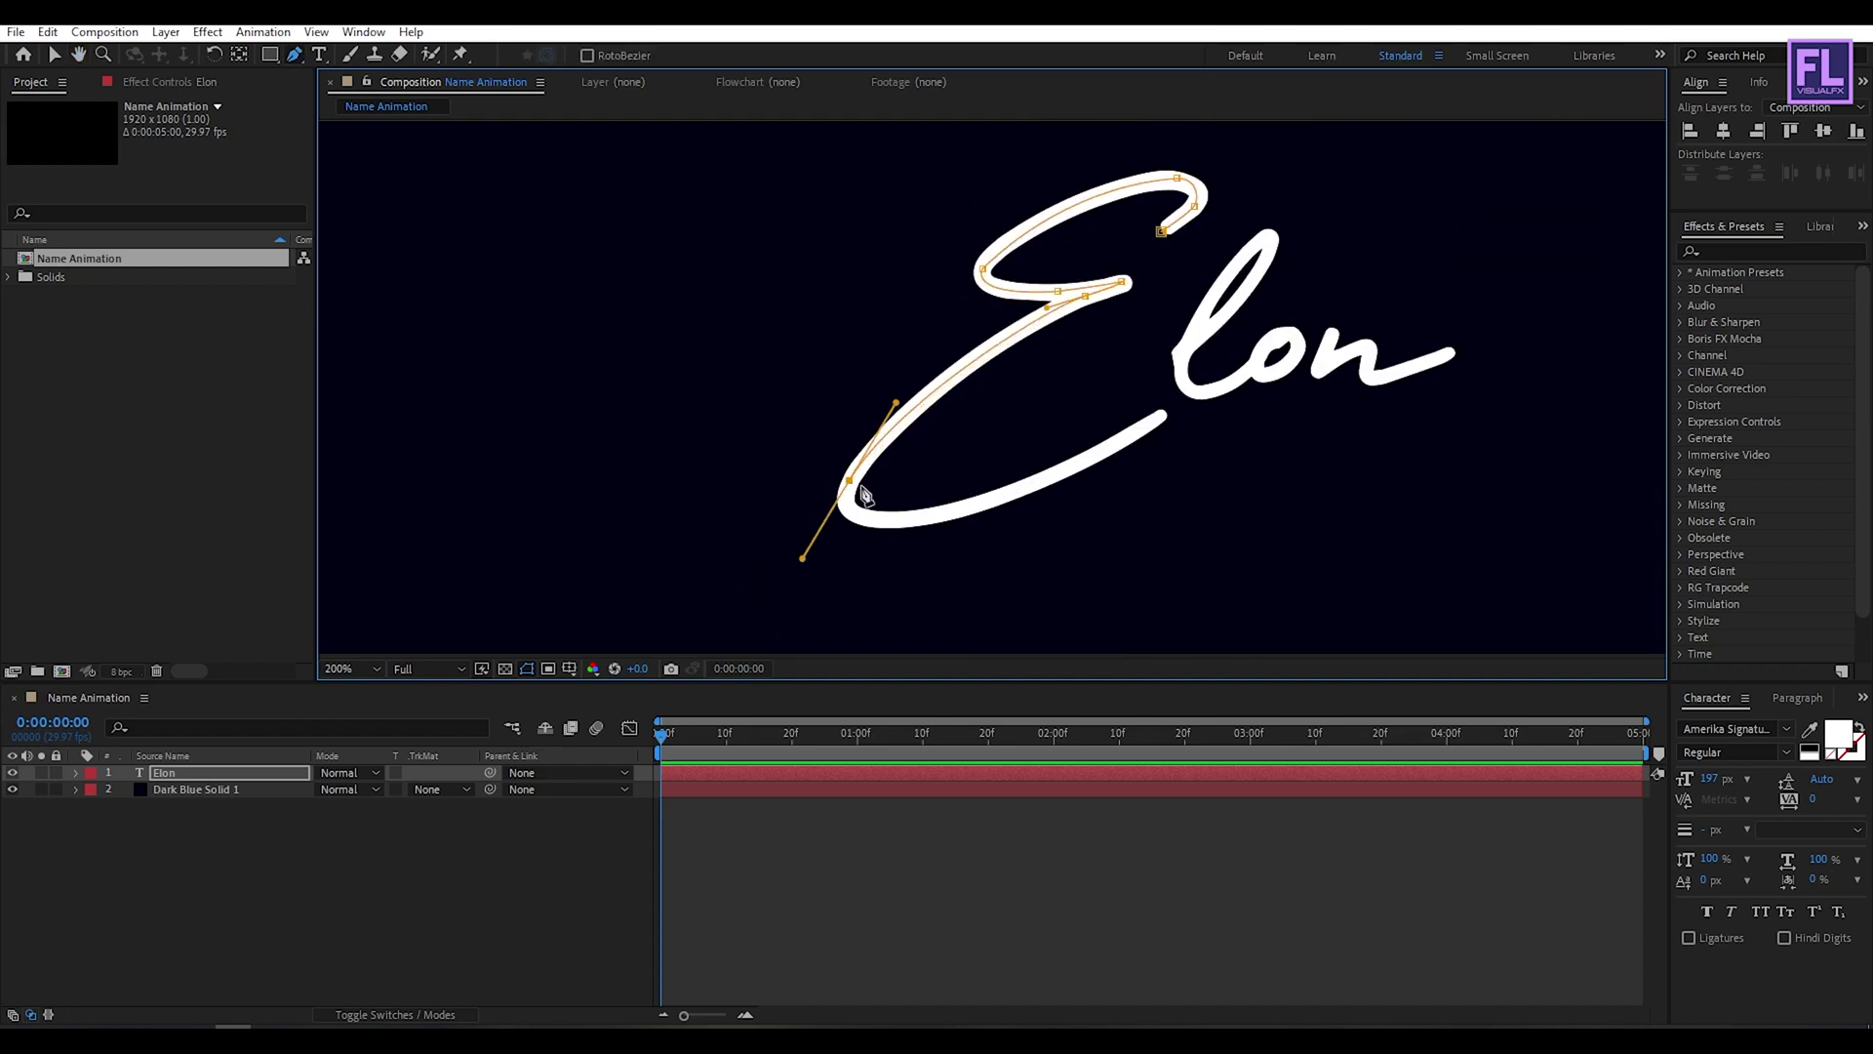
scroll(865, 497, "up", 1)
mouse_move(875, 524)
left_mouse_down()
mouse_move(820, 530)
mouse_move(933, 428)
mouse_move(1150, 431)
mouse_move(1162, 458)
mouse_move(1019, 452)
left_mouse_up()
mouse_move(1266, 346)
left_mouse_down()
mouse_move(889, 388)
mouse_move(890, 368)
mouse_move(758, 494)
mouse_move(688, 520)
mouse_move(1070, 351)
left_mouse_up()
key("g")
scroll(1071, 351, "down", 2)
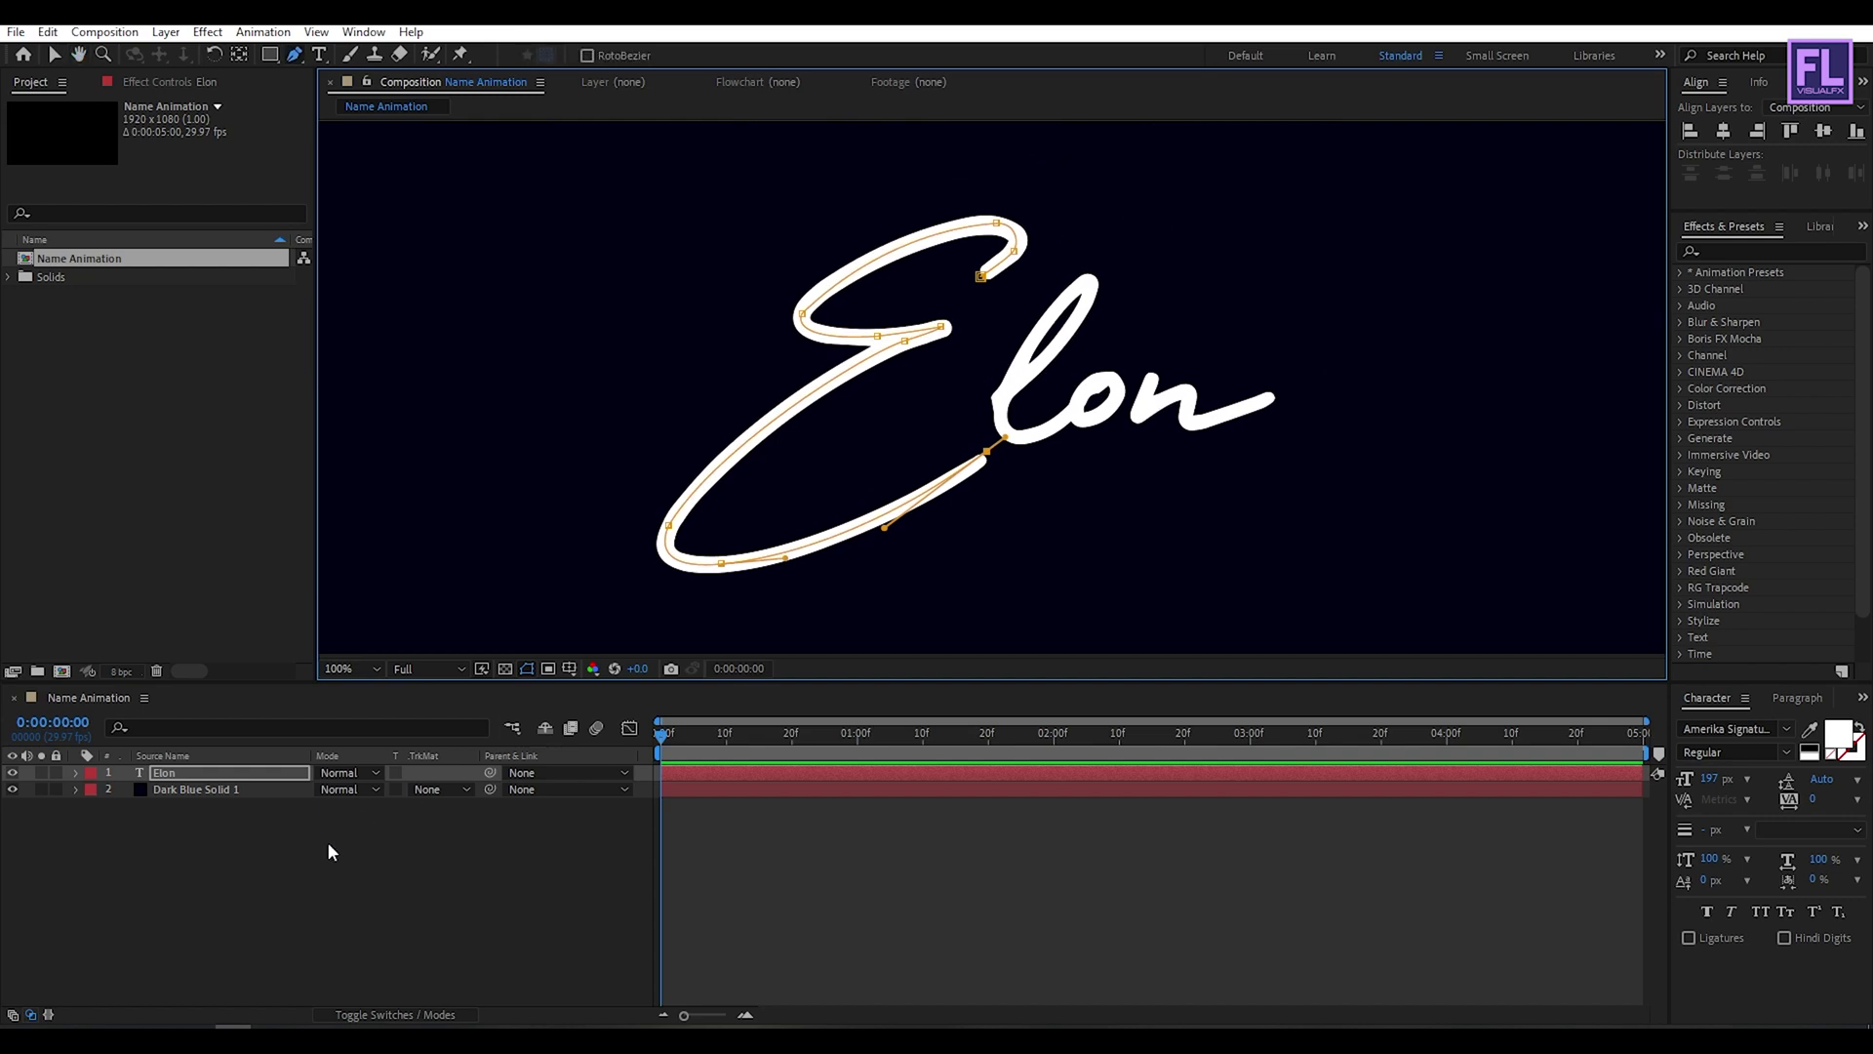
left_click(221, 772)
scroll(1045, 334, "up", 2)
- Draw a second Pen mask running through the l, o and n of Elon
key("g")
left_click(917, 398)
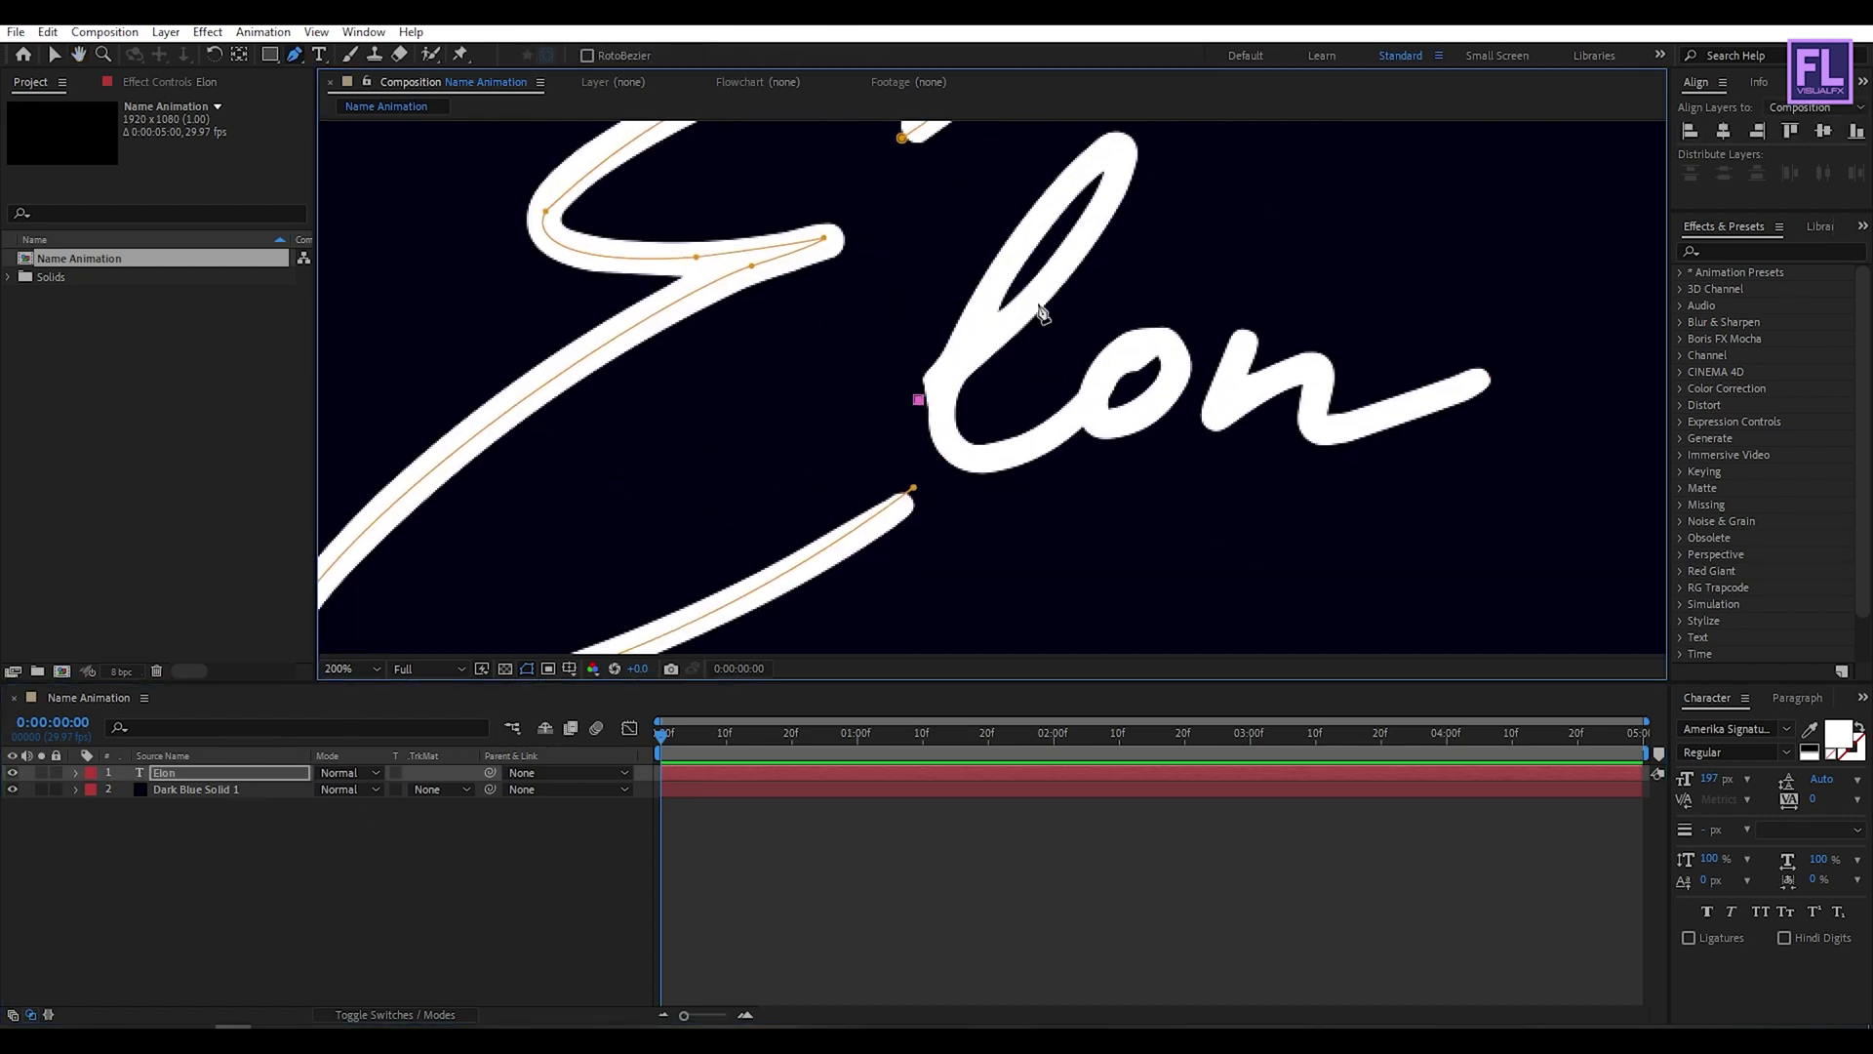
scroll(1048, 302, "up", 2)
left_click_drag(1106, 218, 1140, 216)
scroll(1049, 303, "down", 2)
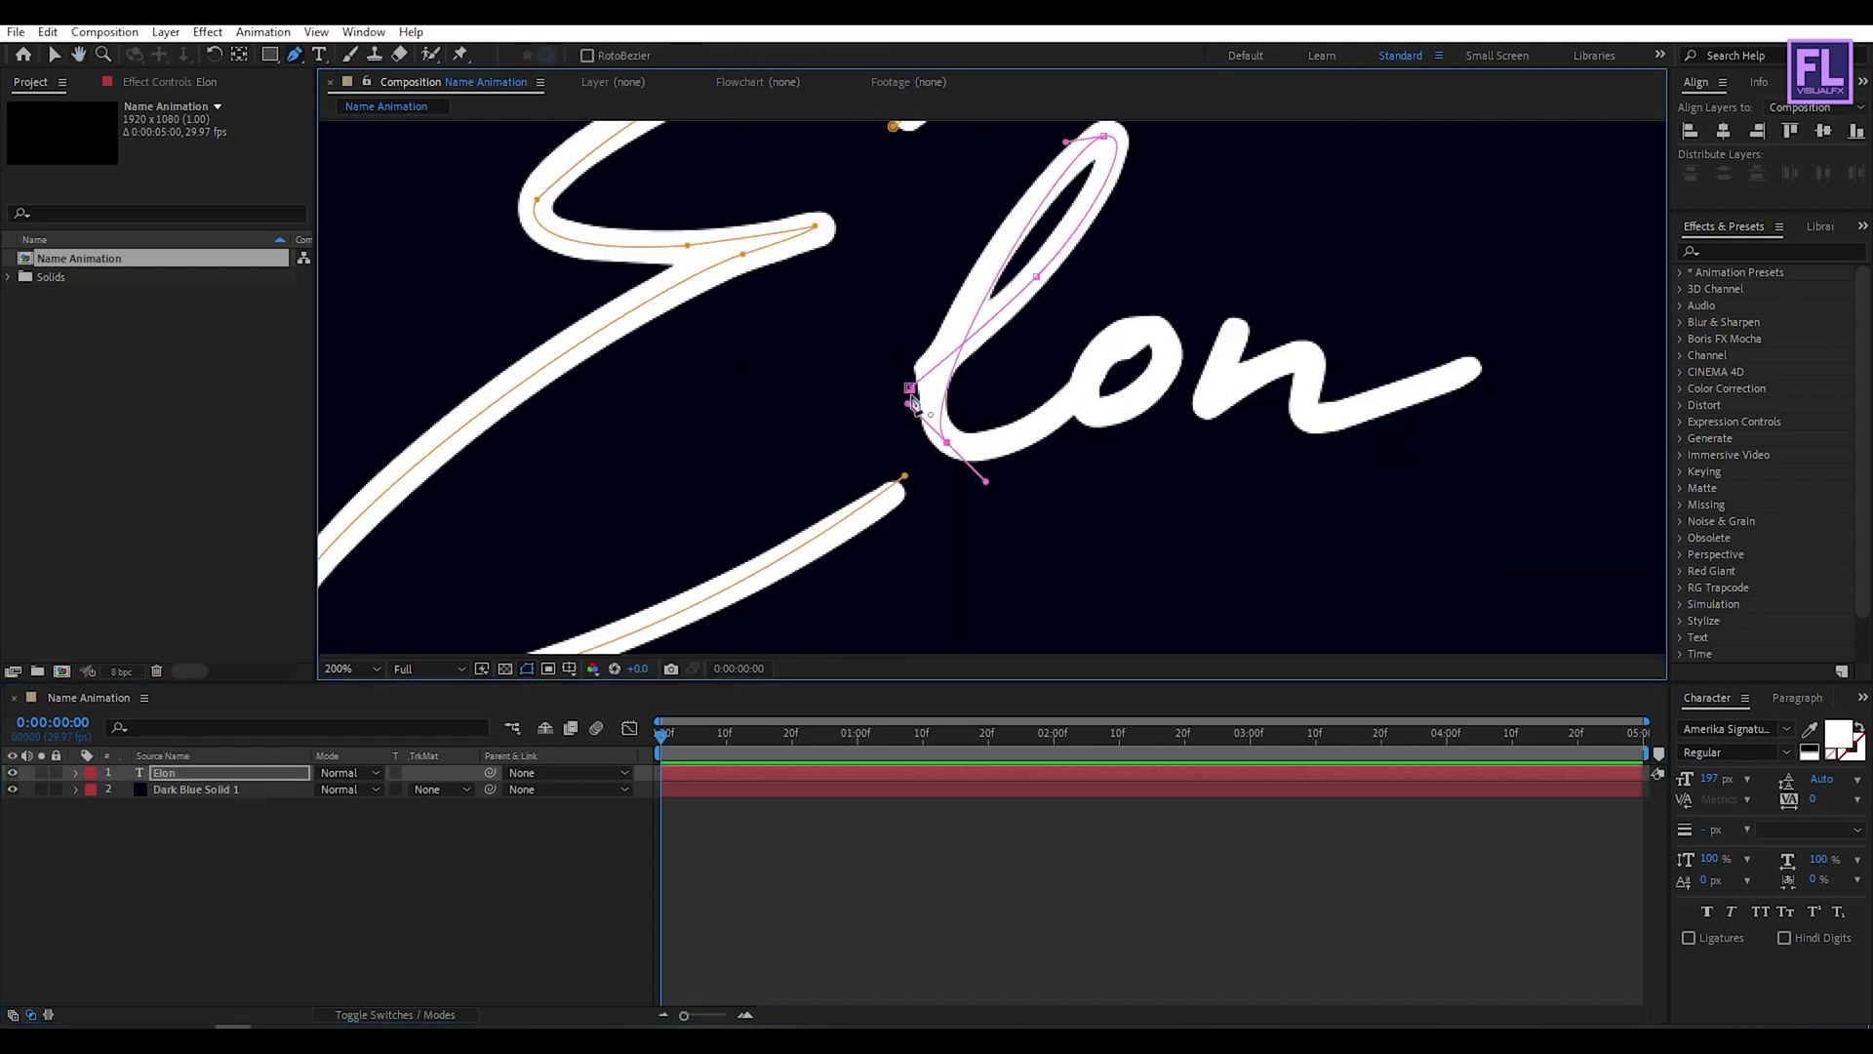
scroll(908, 402, "right", 3)
left_click_drag(828, 431, 868, 470)
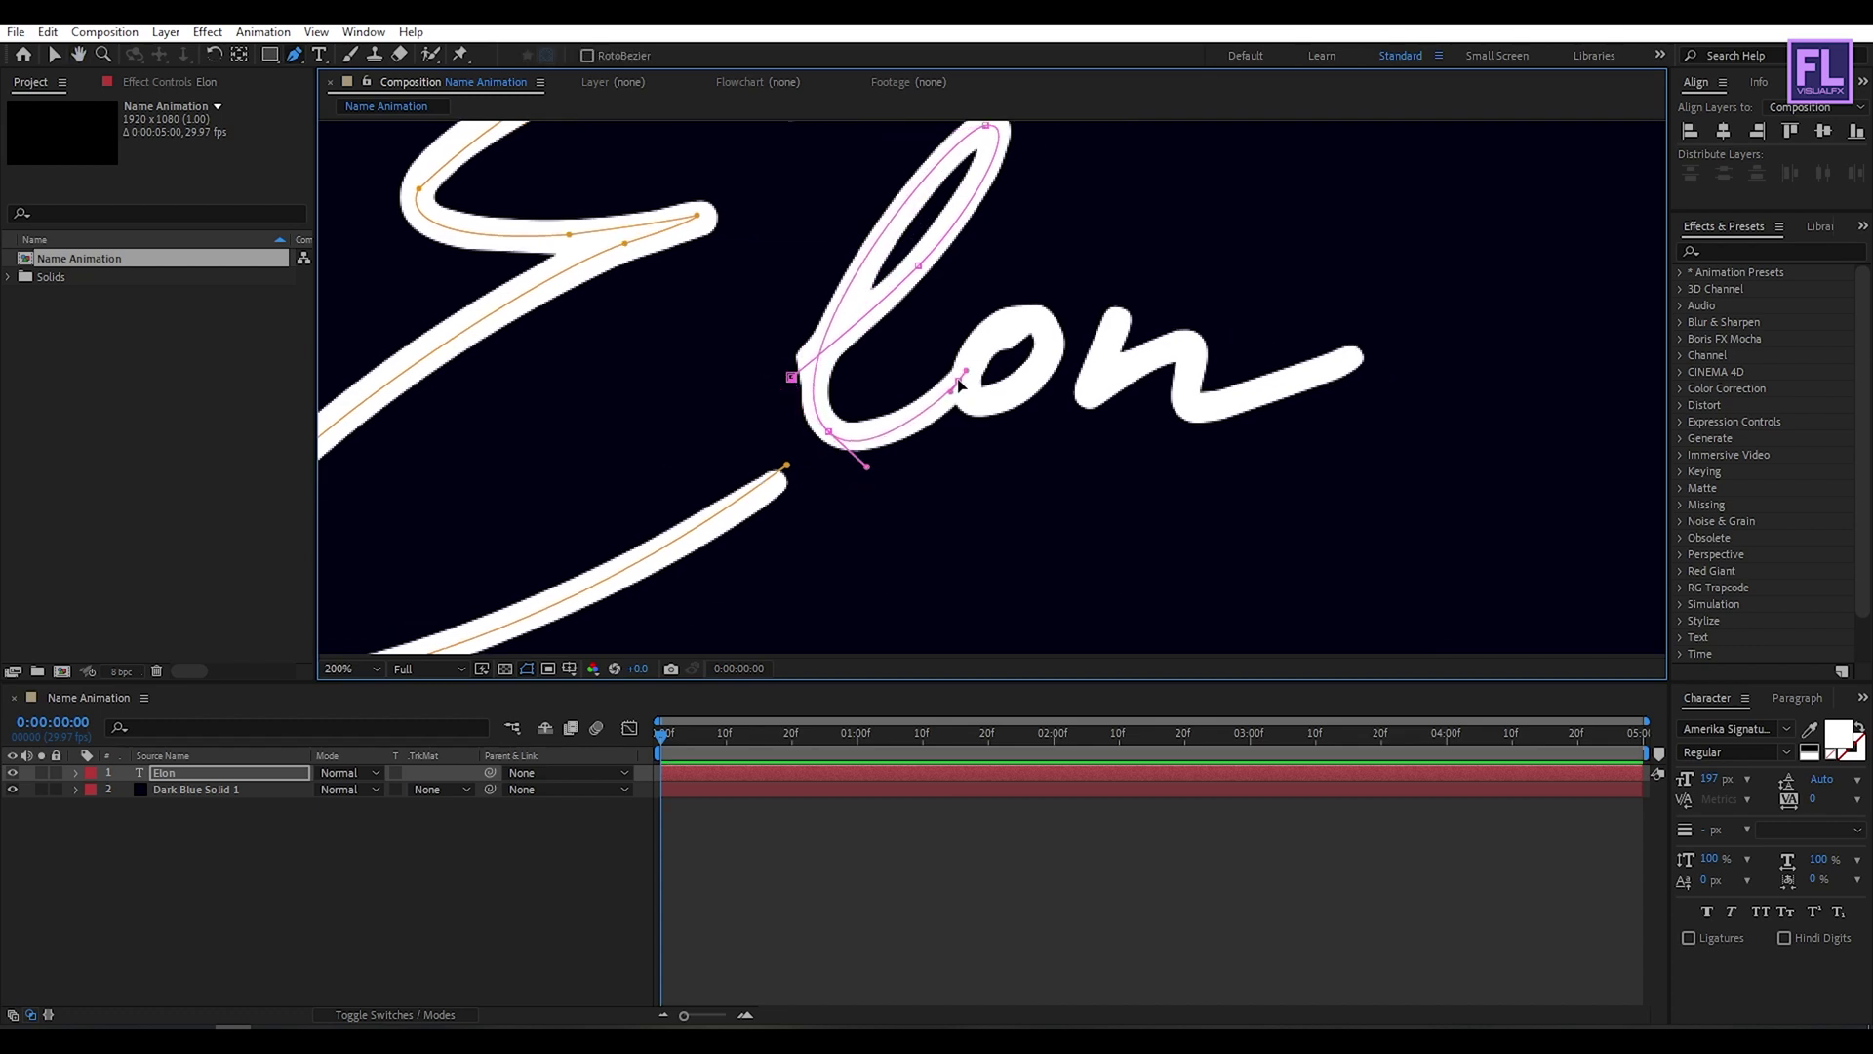
mouse_move(958, 383)
left_mouse_down()
mouse_move(1024, 392)
mouse_move(1044, 322)
mouse_move(992, 325)
mouse_move(978, 390)
left_mouse_up()
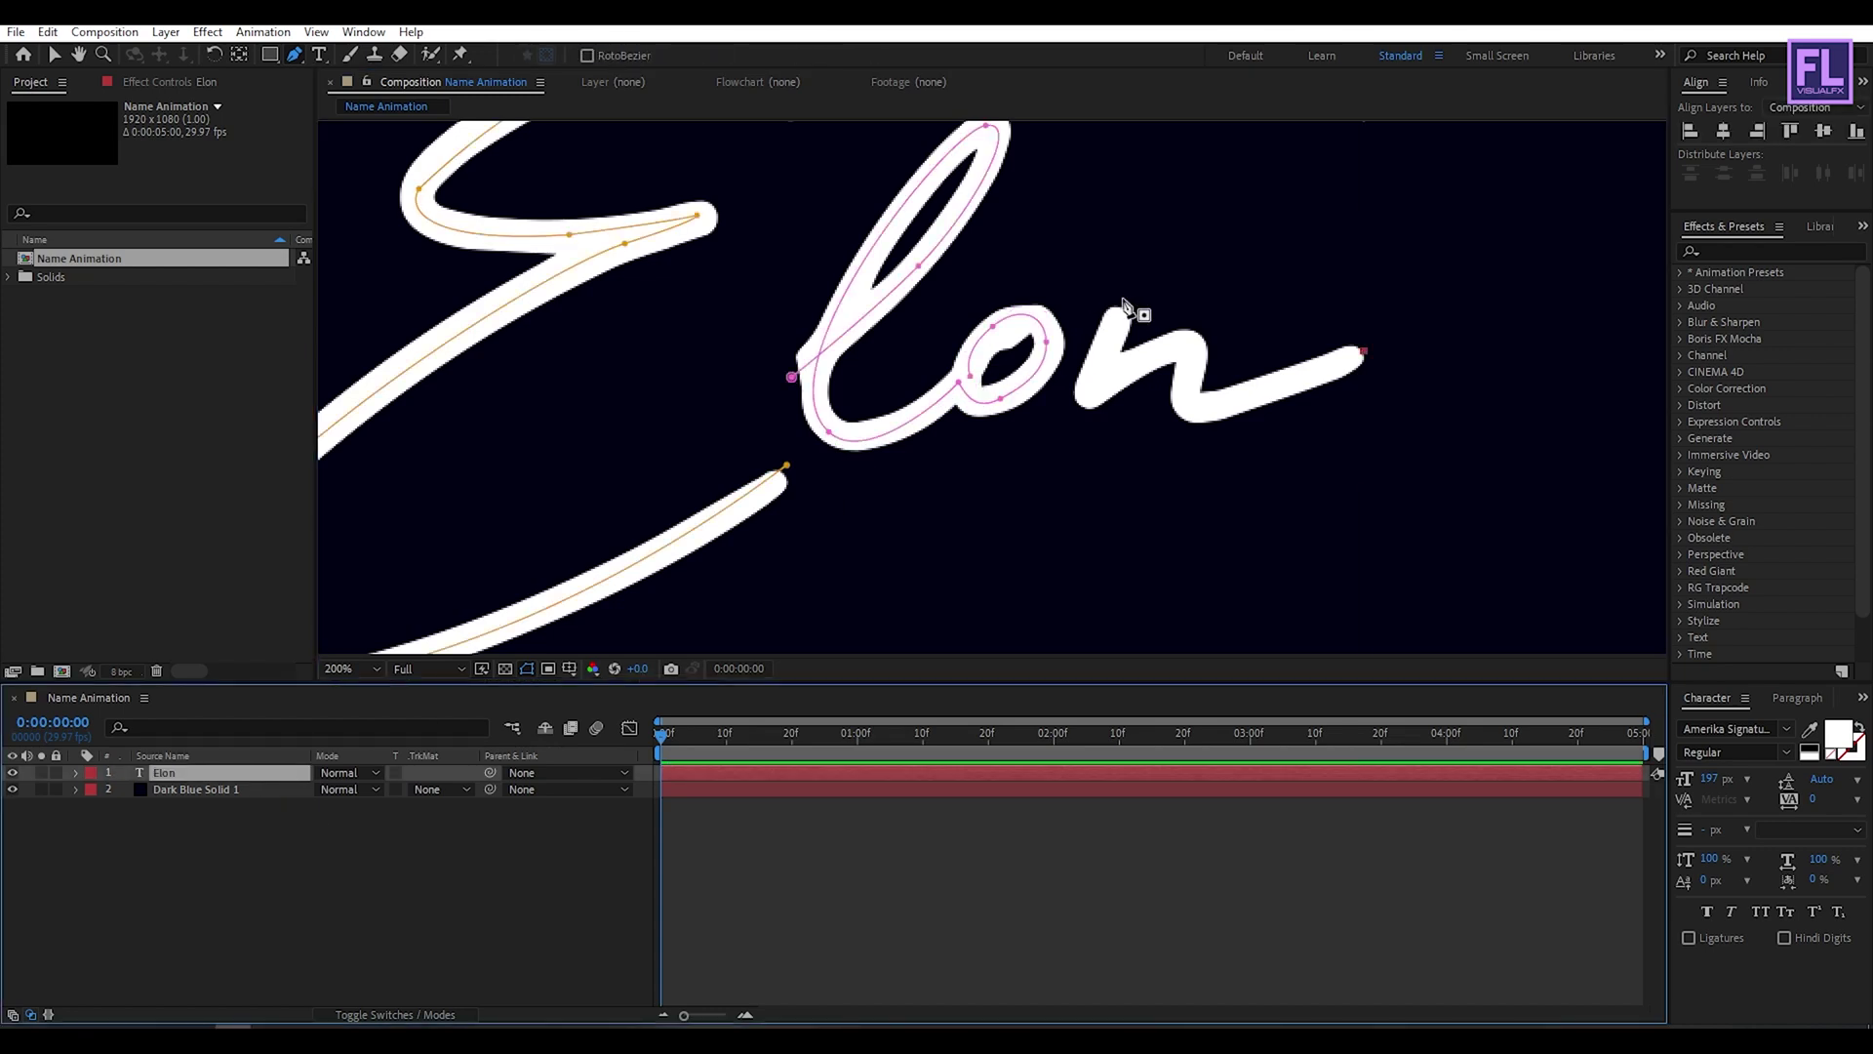
mouse_move(1122, 299)
left_mouse_down()
mouse_move(1112, 381)
mouse_move(1213, 336)
left_mouse_up()
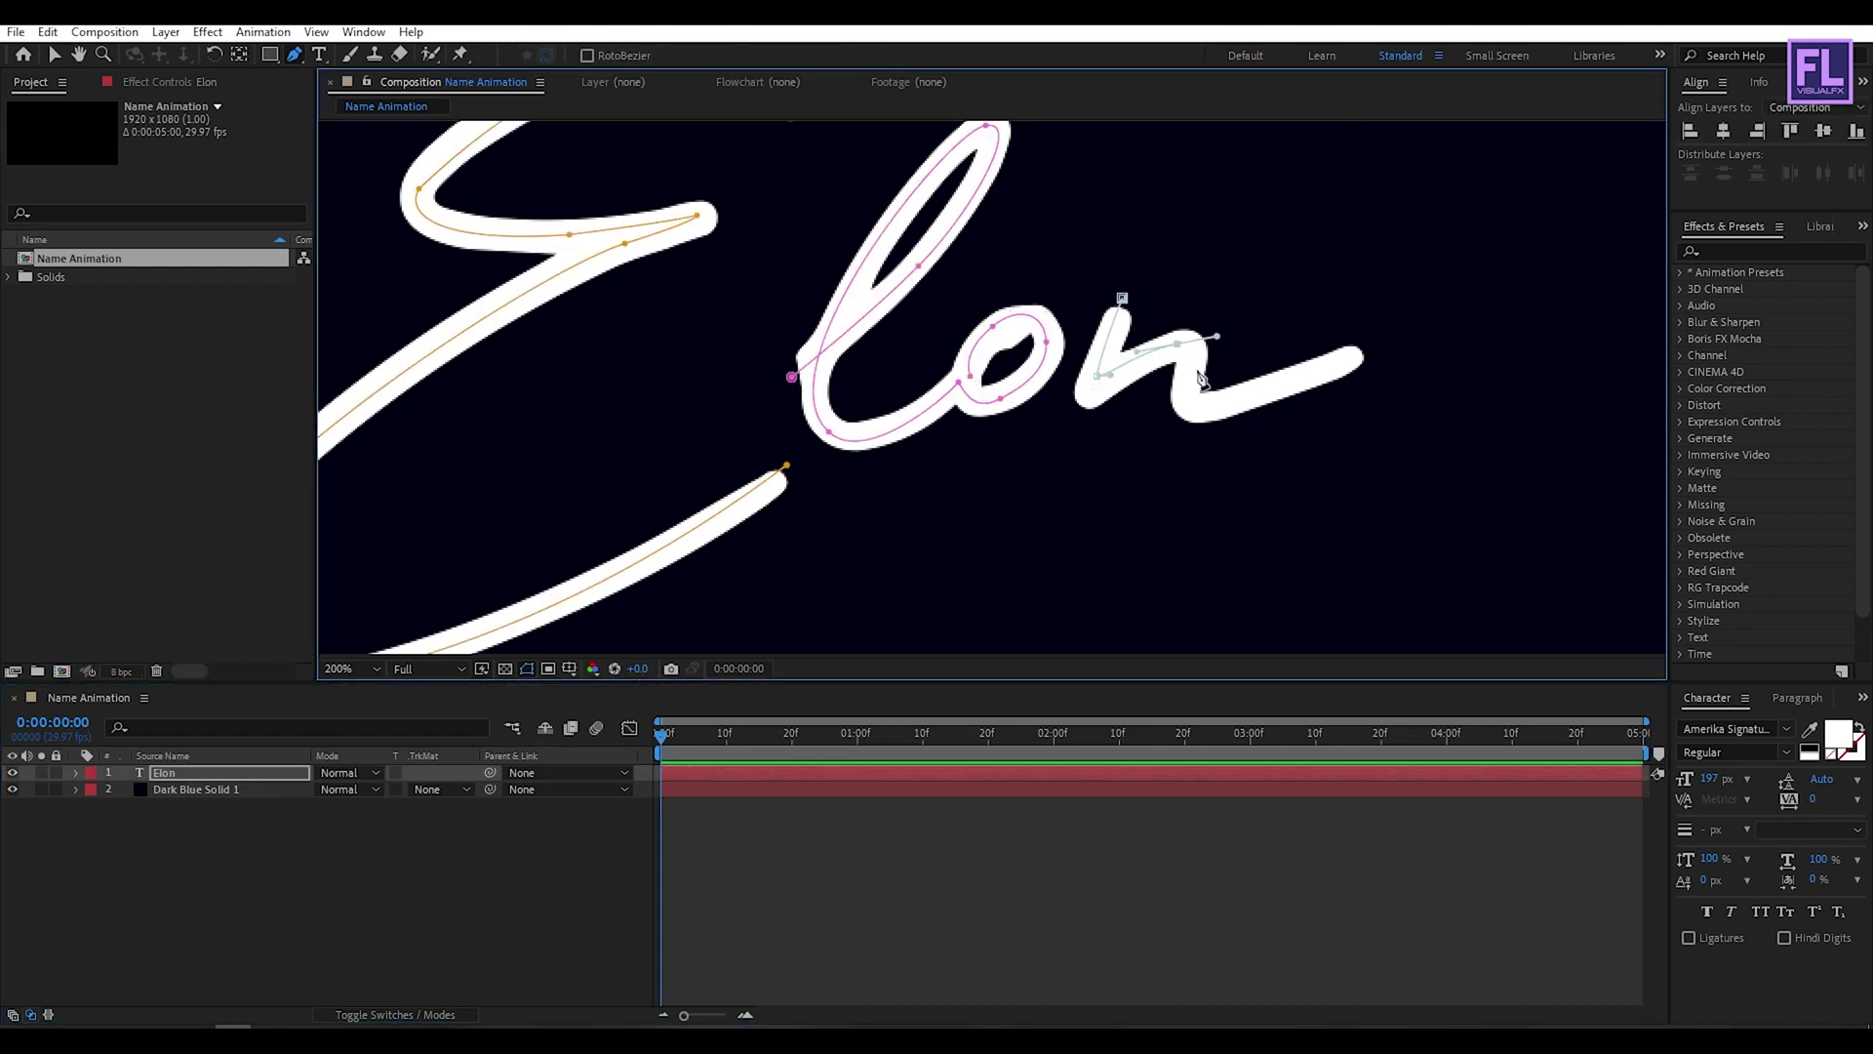
left_click(1194, 429)
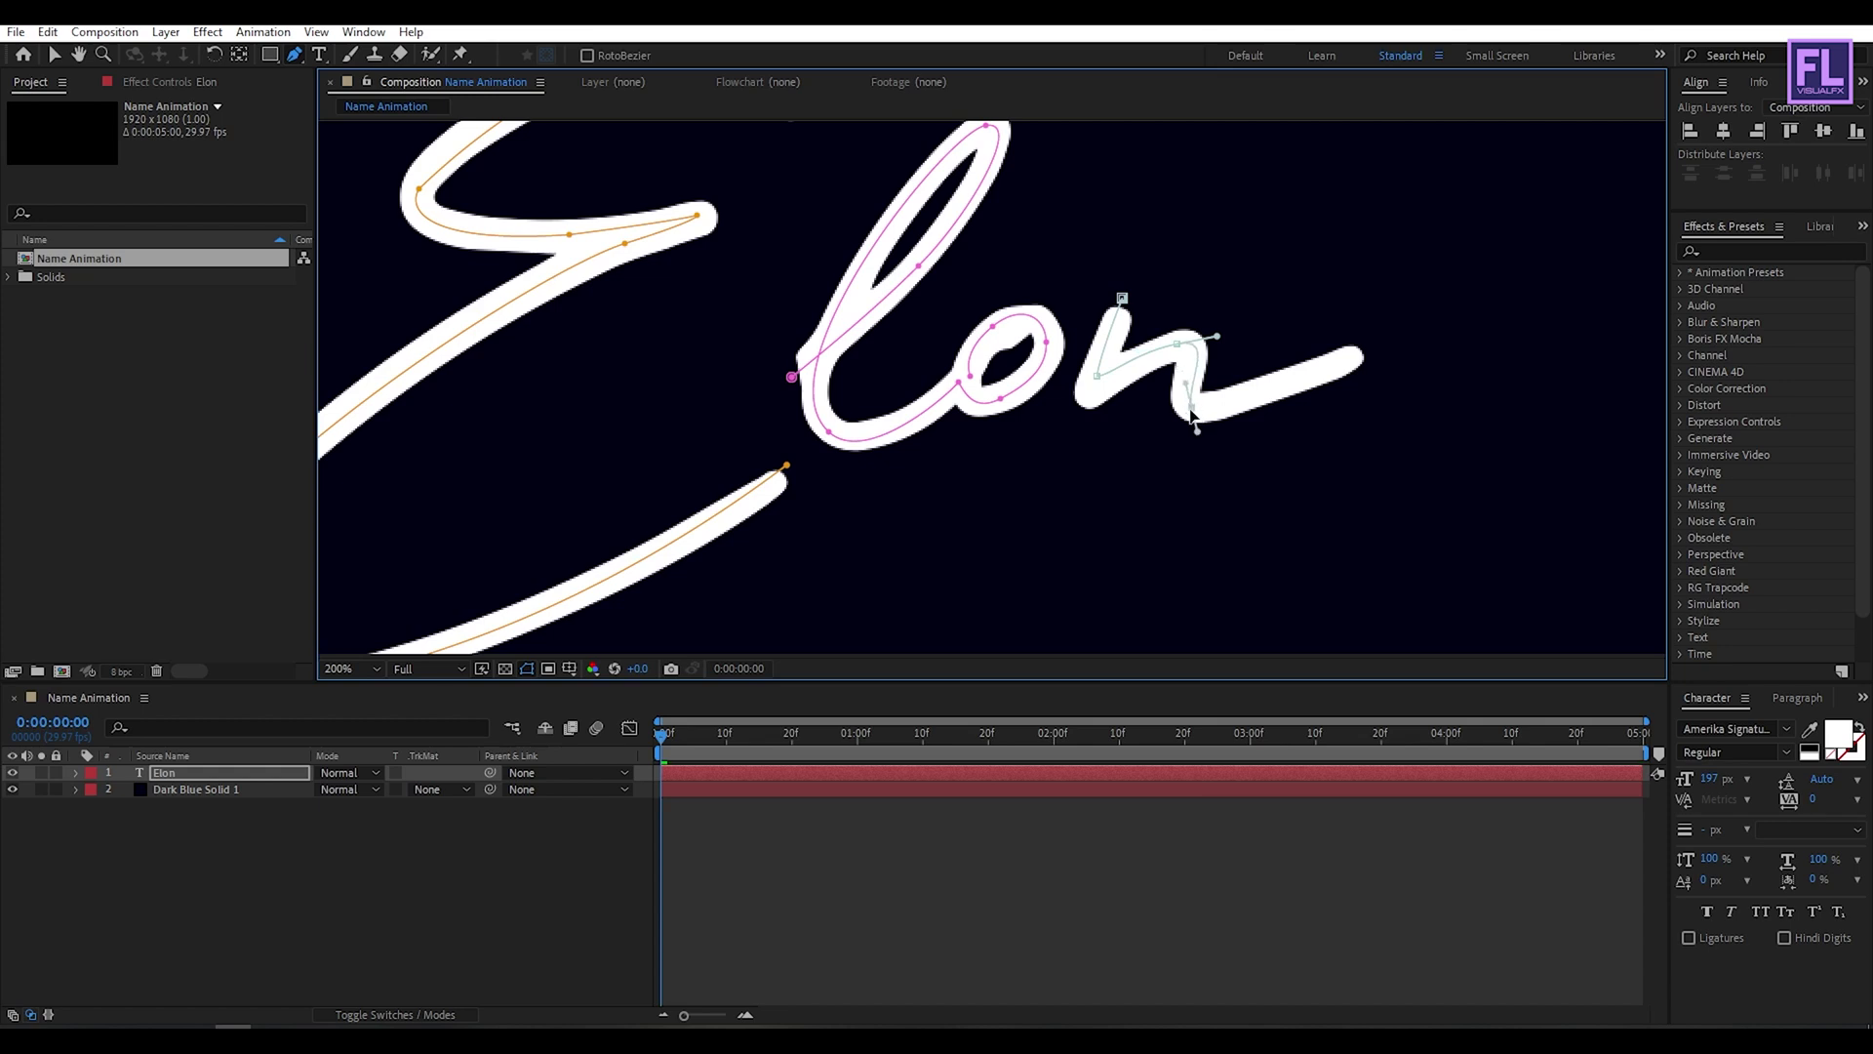
left_click_drag(1369, 355, 1408, 323)
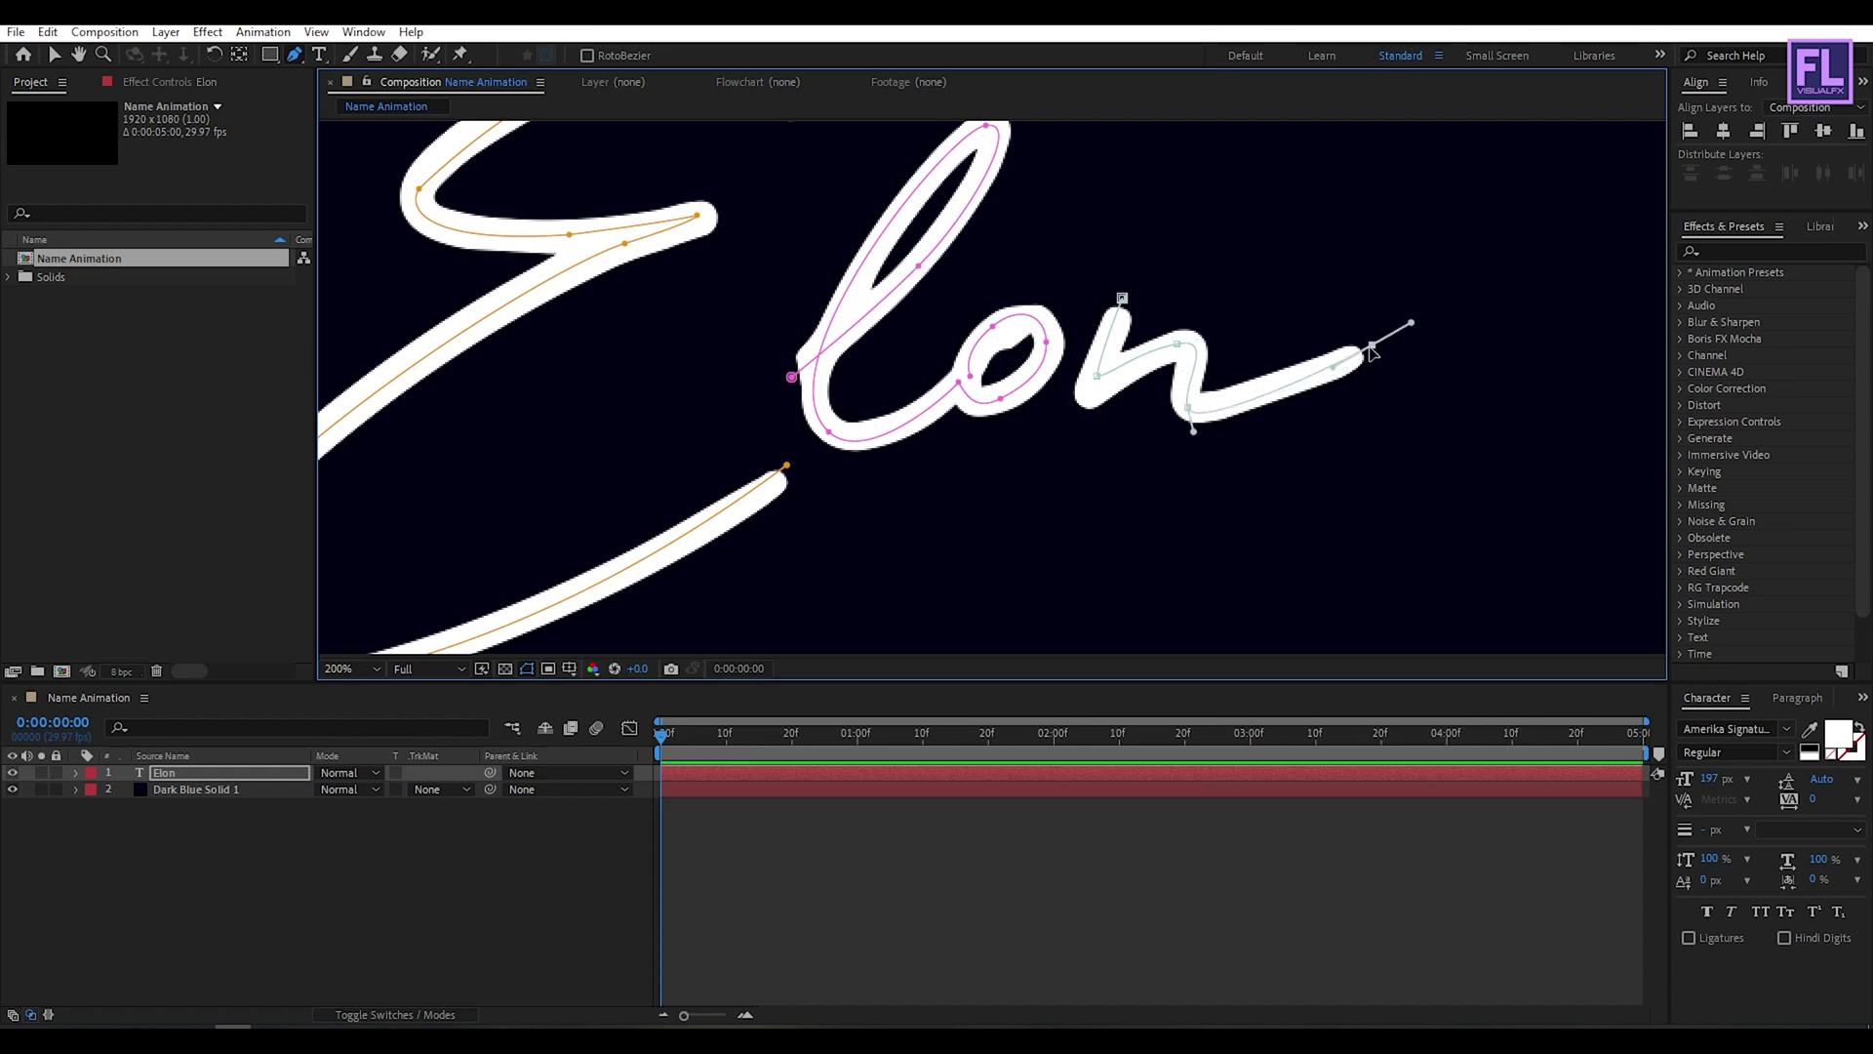
left_click(1190, 417)
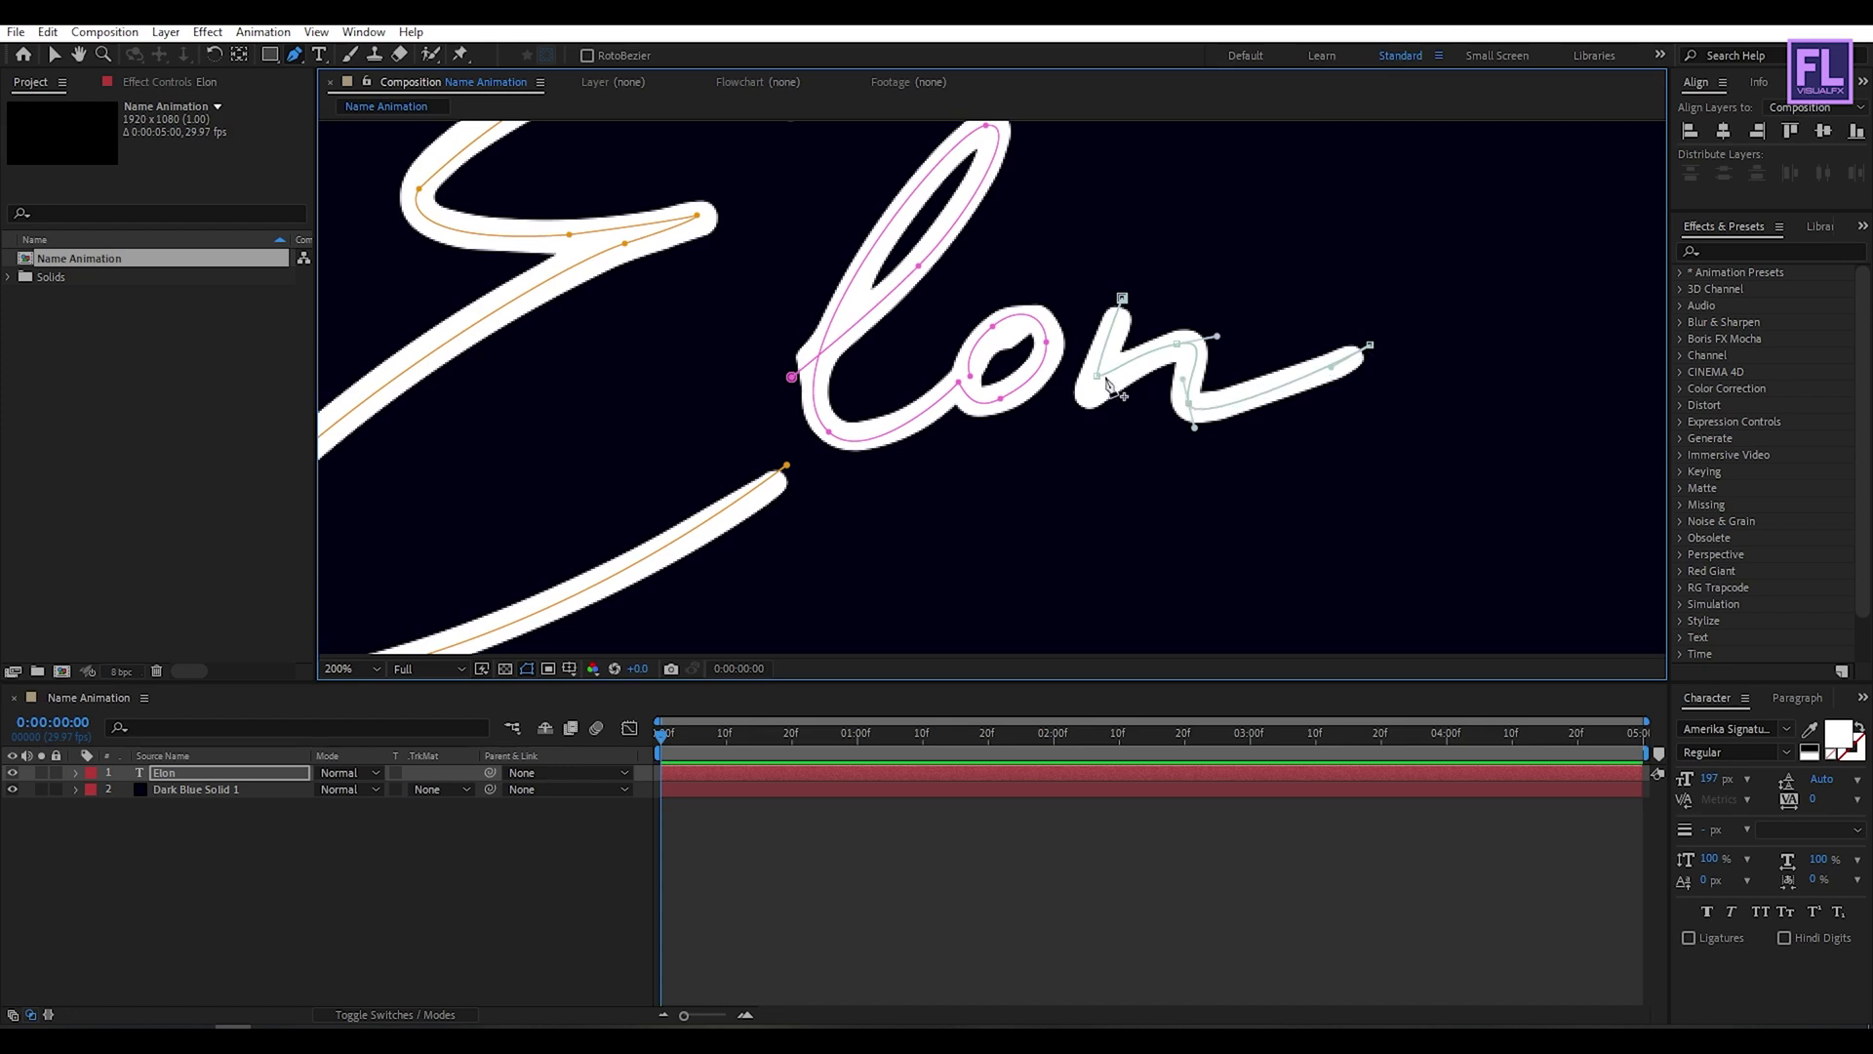
scroll(1259, 261, "down", 2)
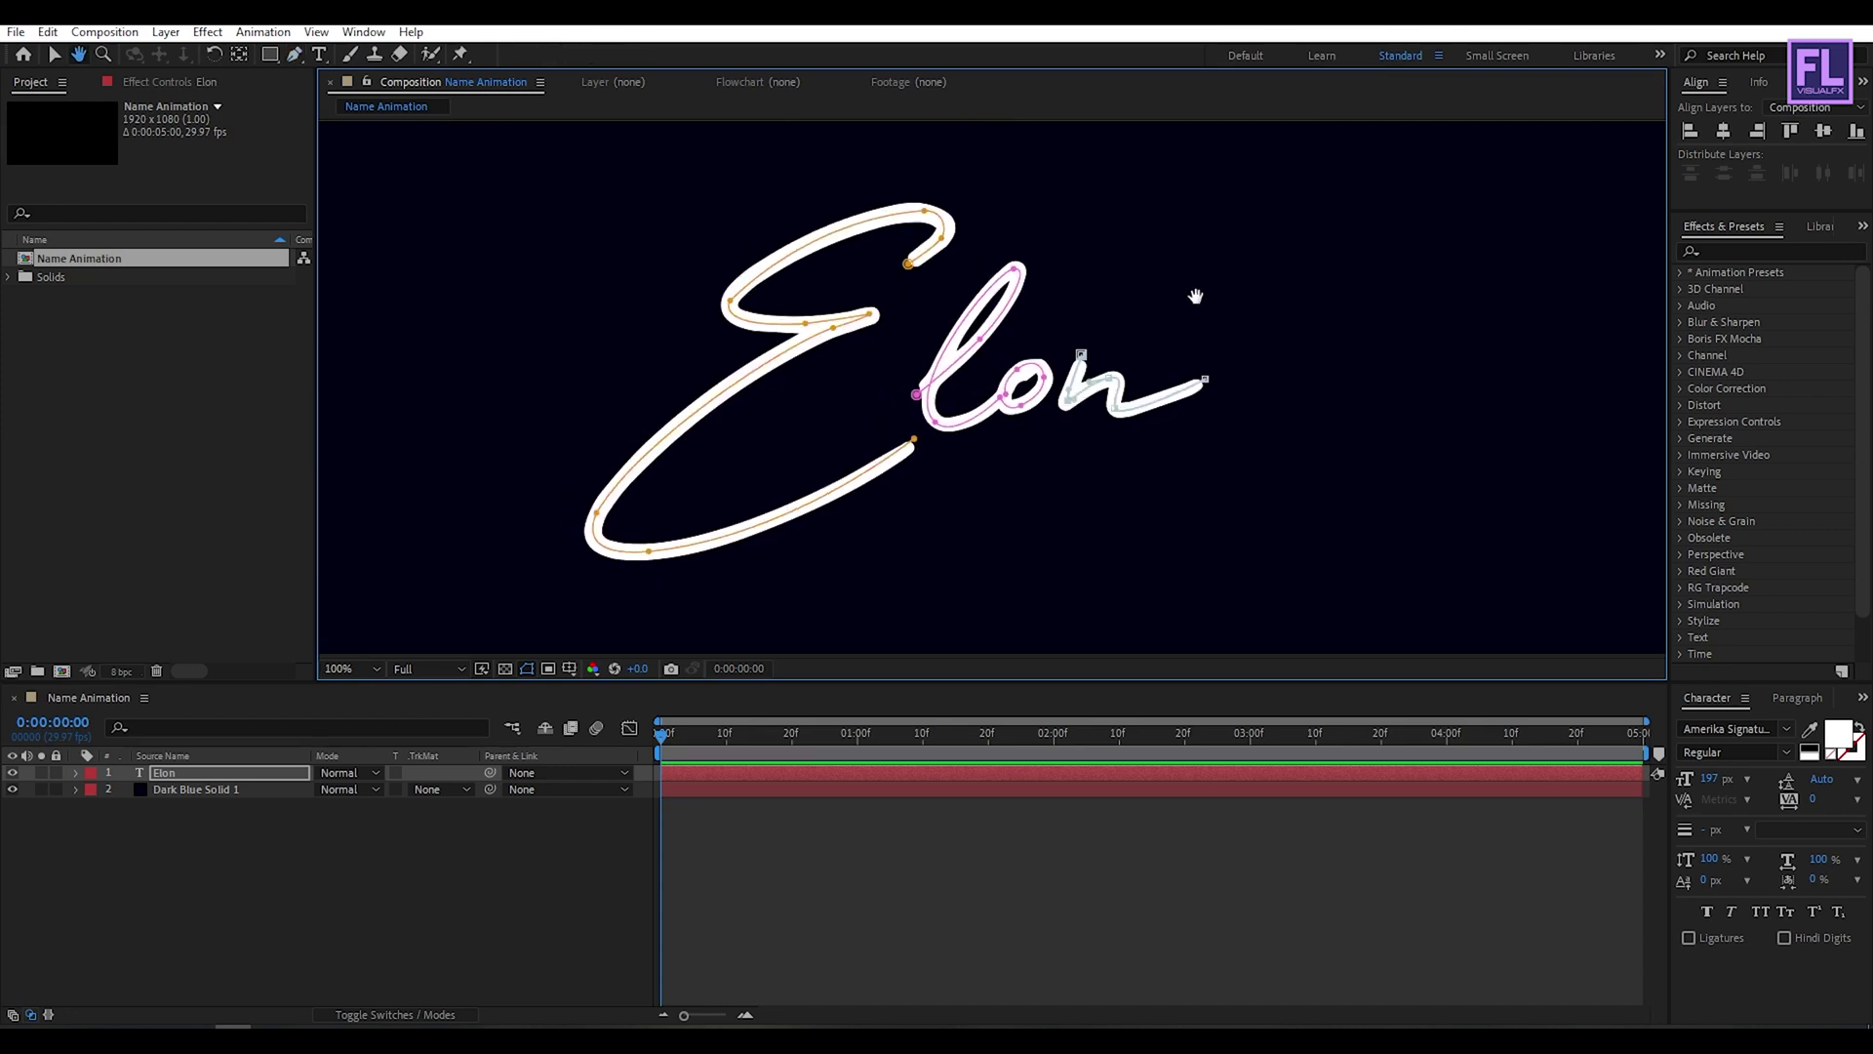
- Apply the Stroke effect from Effects & Presets to the Elon layer
left_click(218, 776)
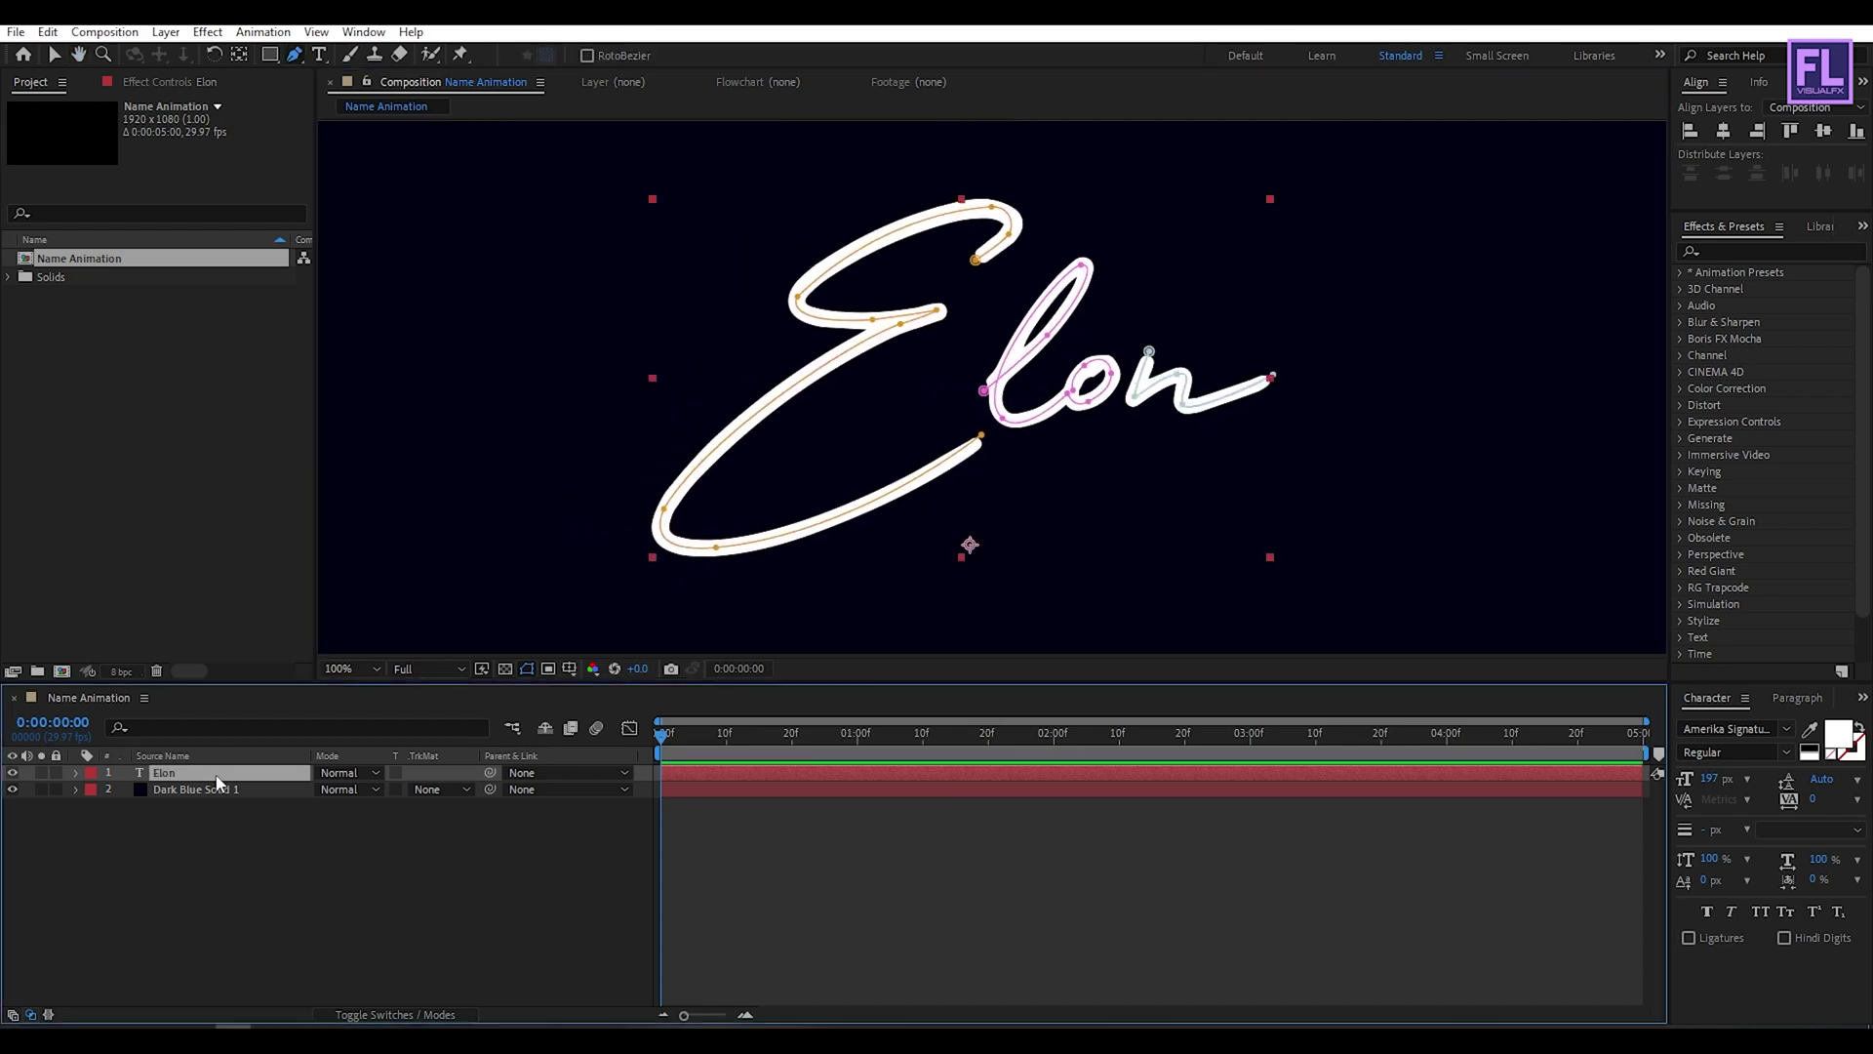
left_click(1729, 249)
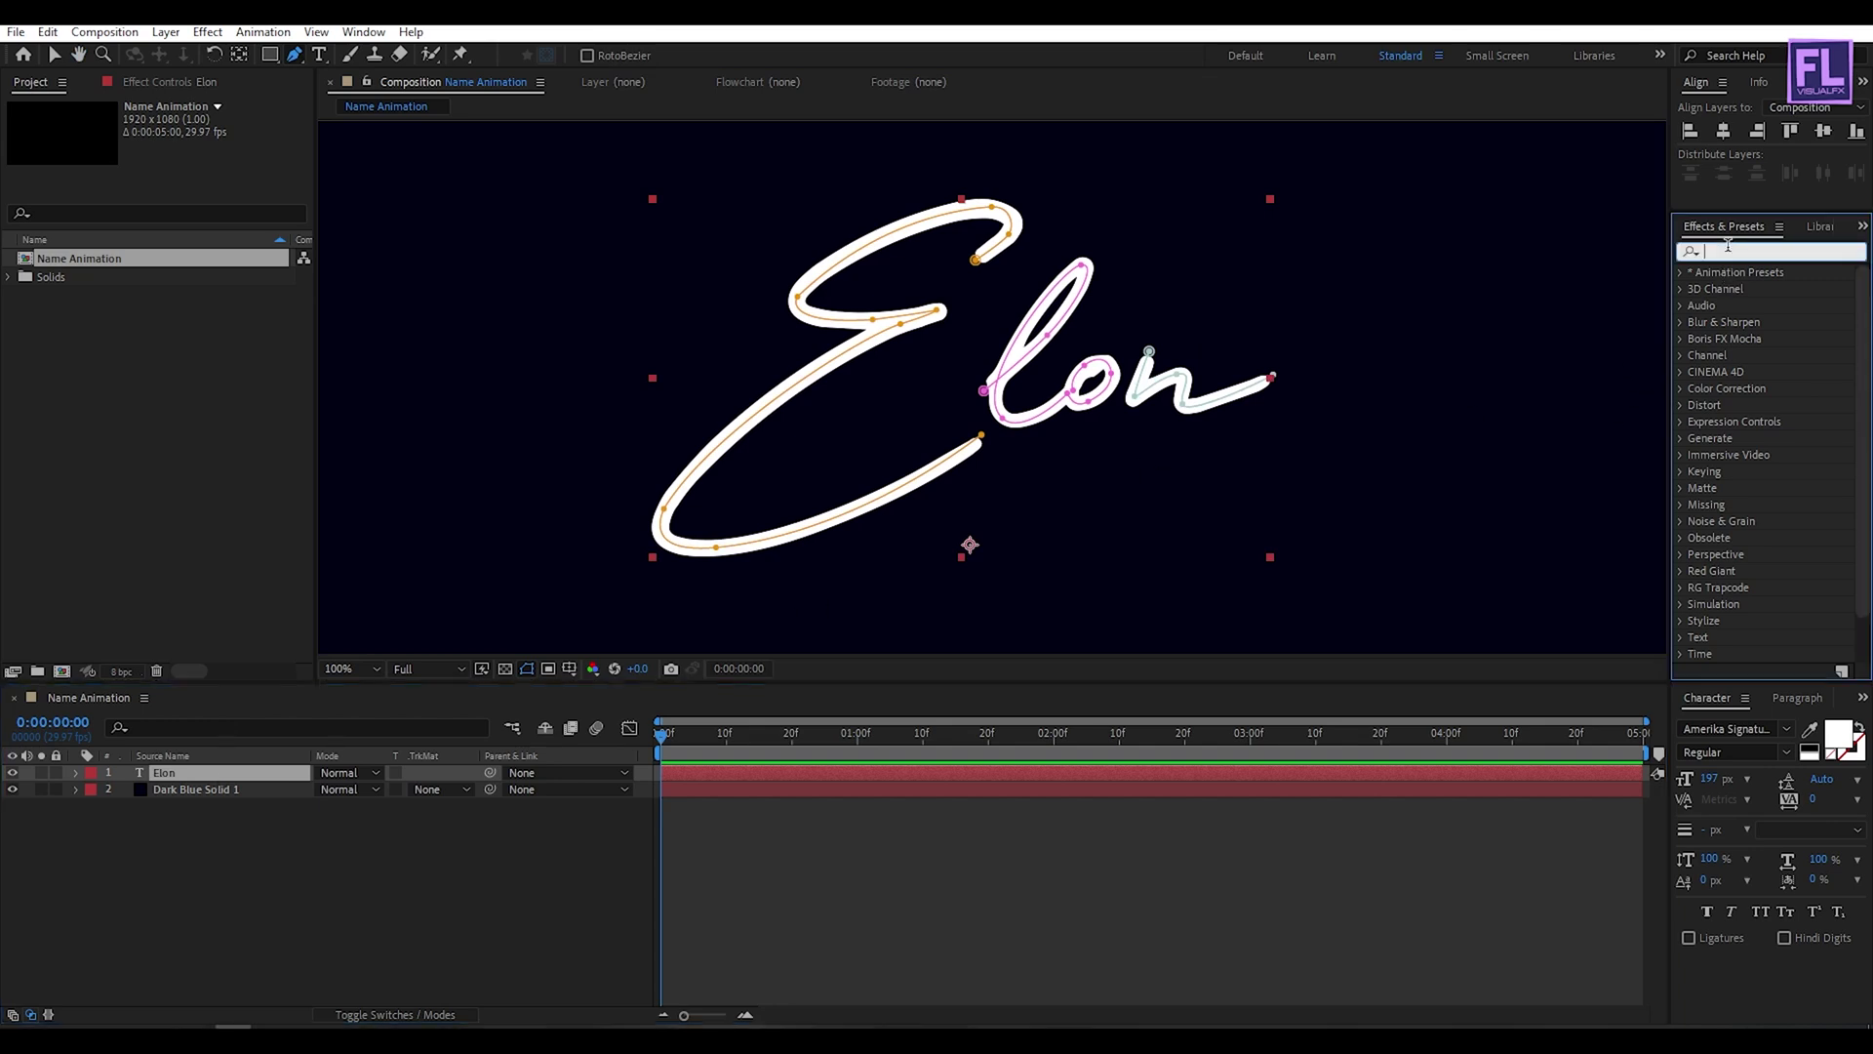
type("s")
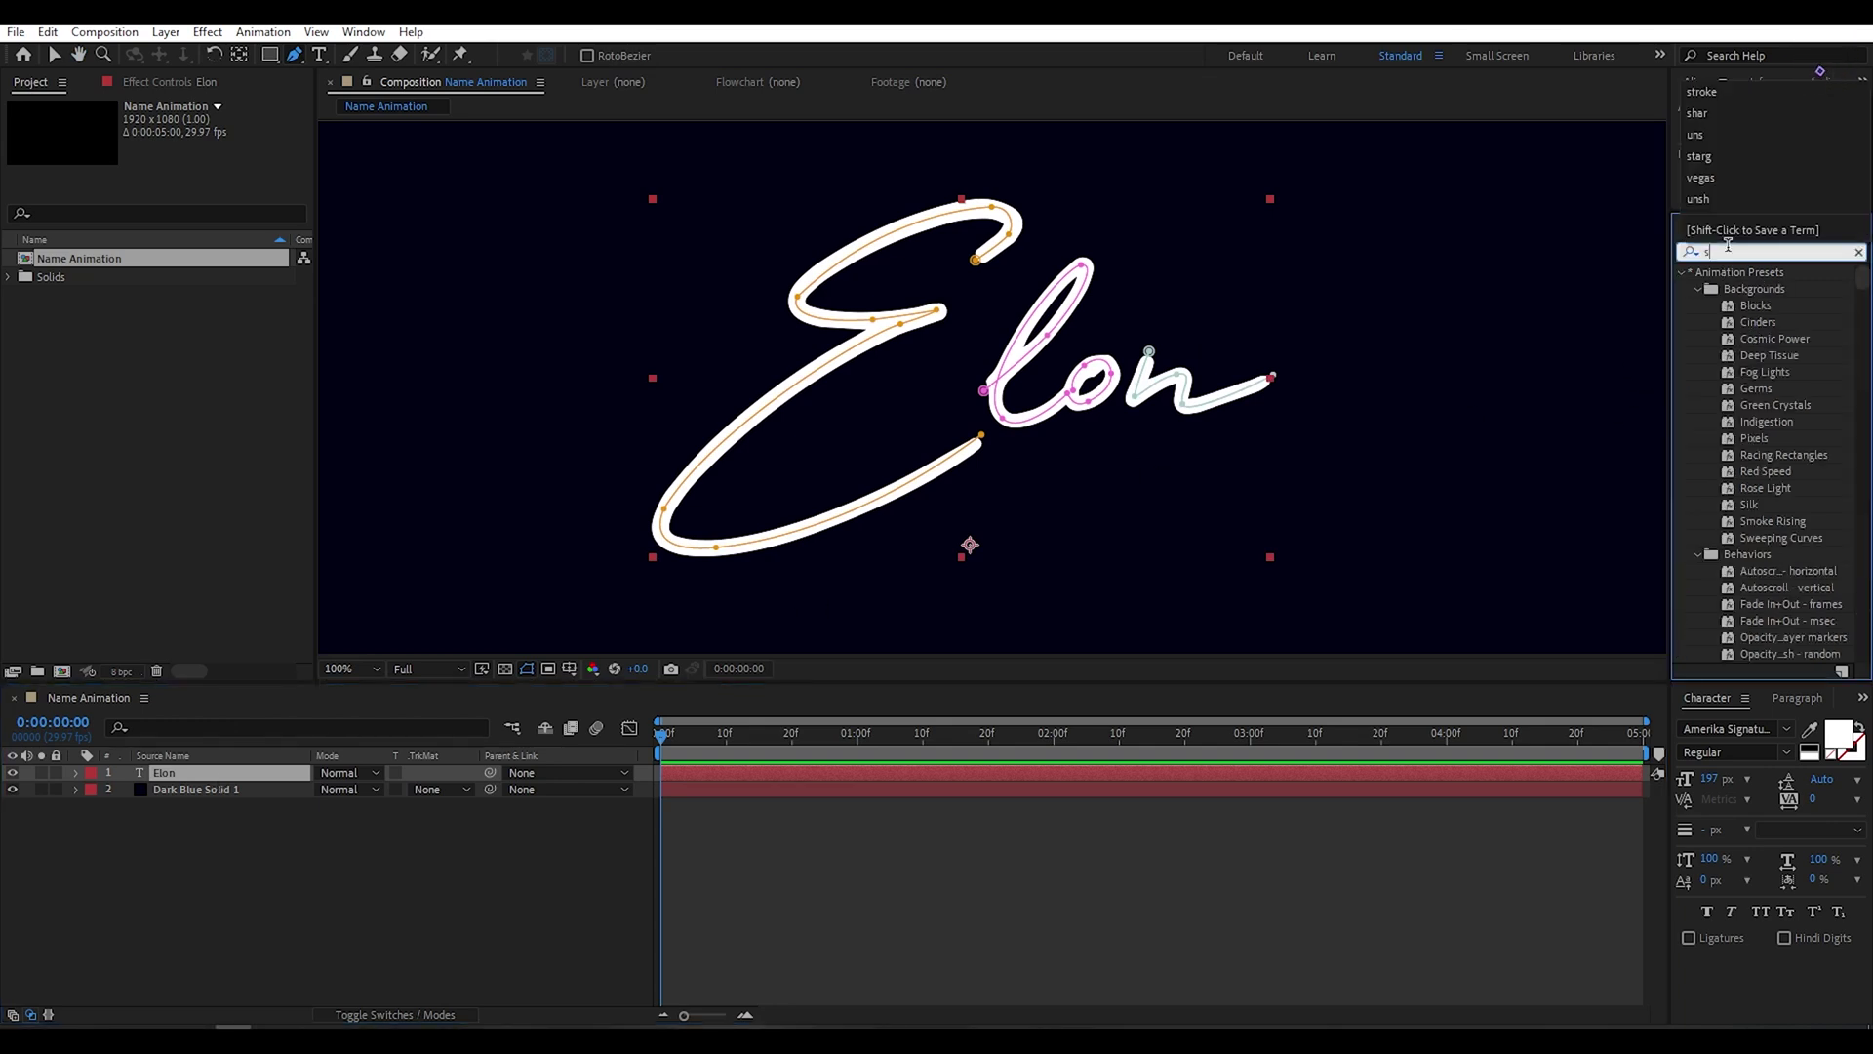
type("troke")
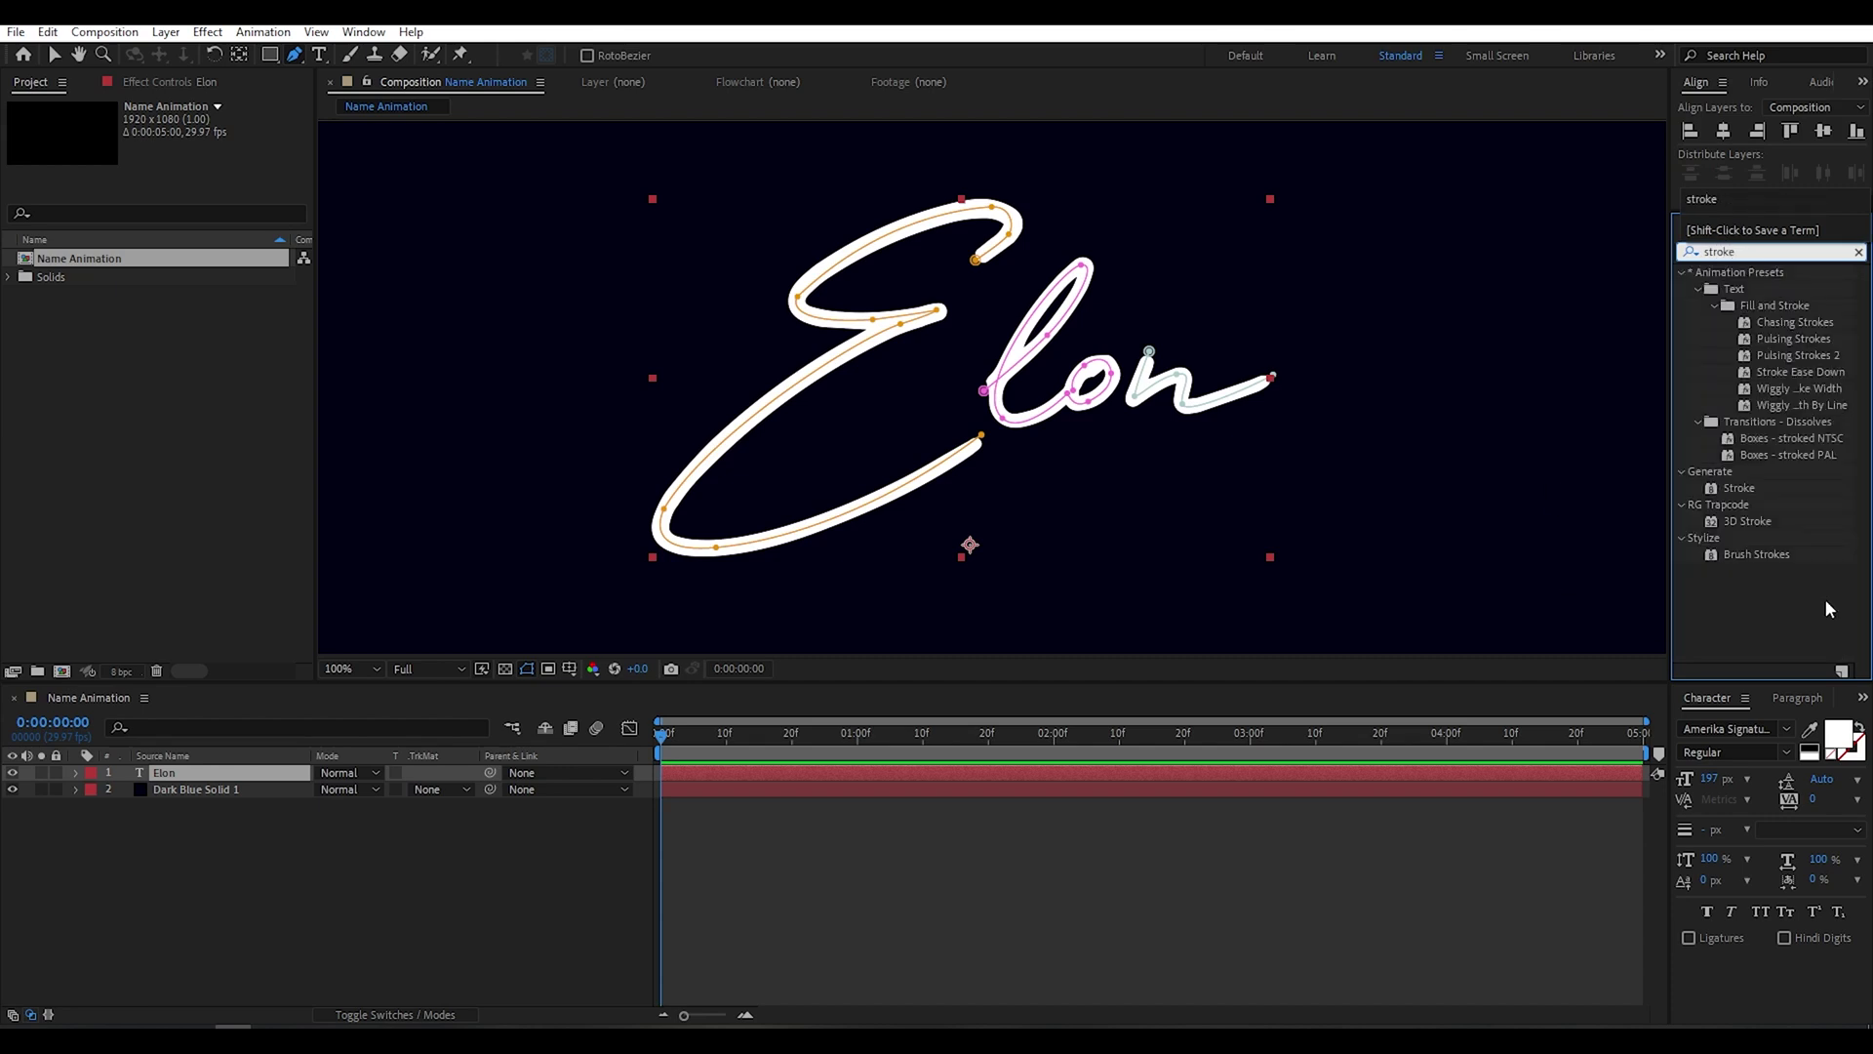
left_click(1740, 489)
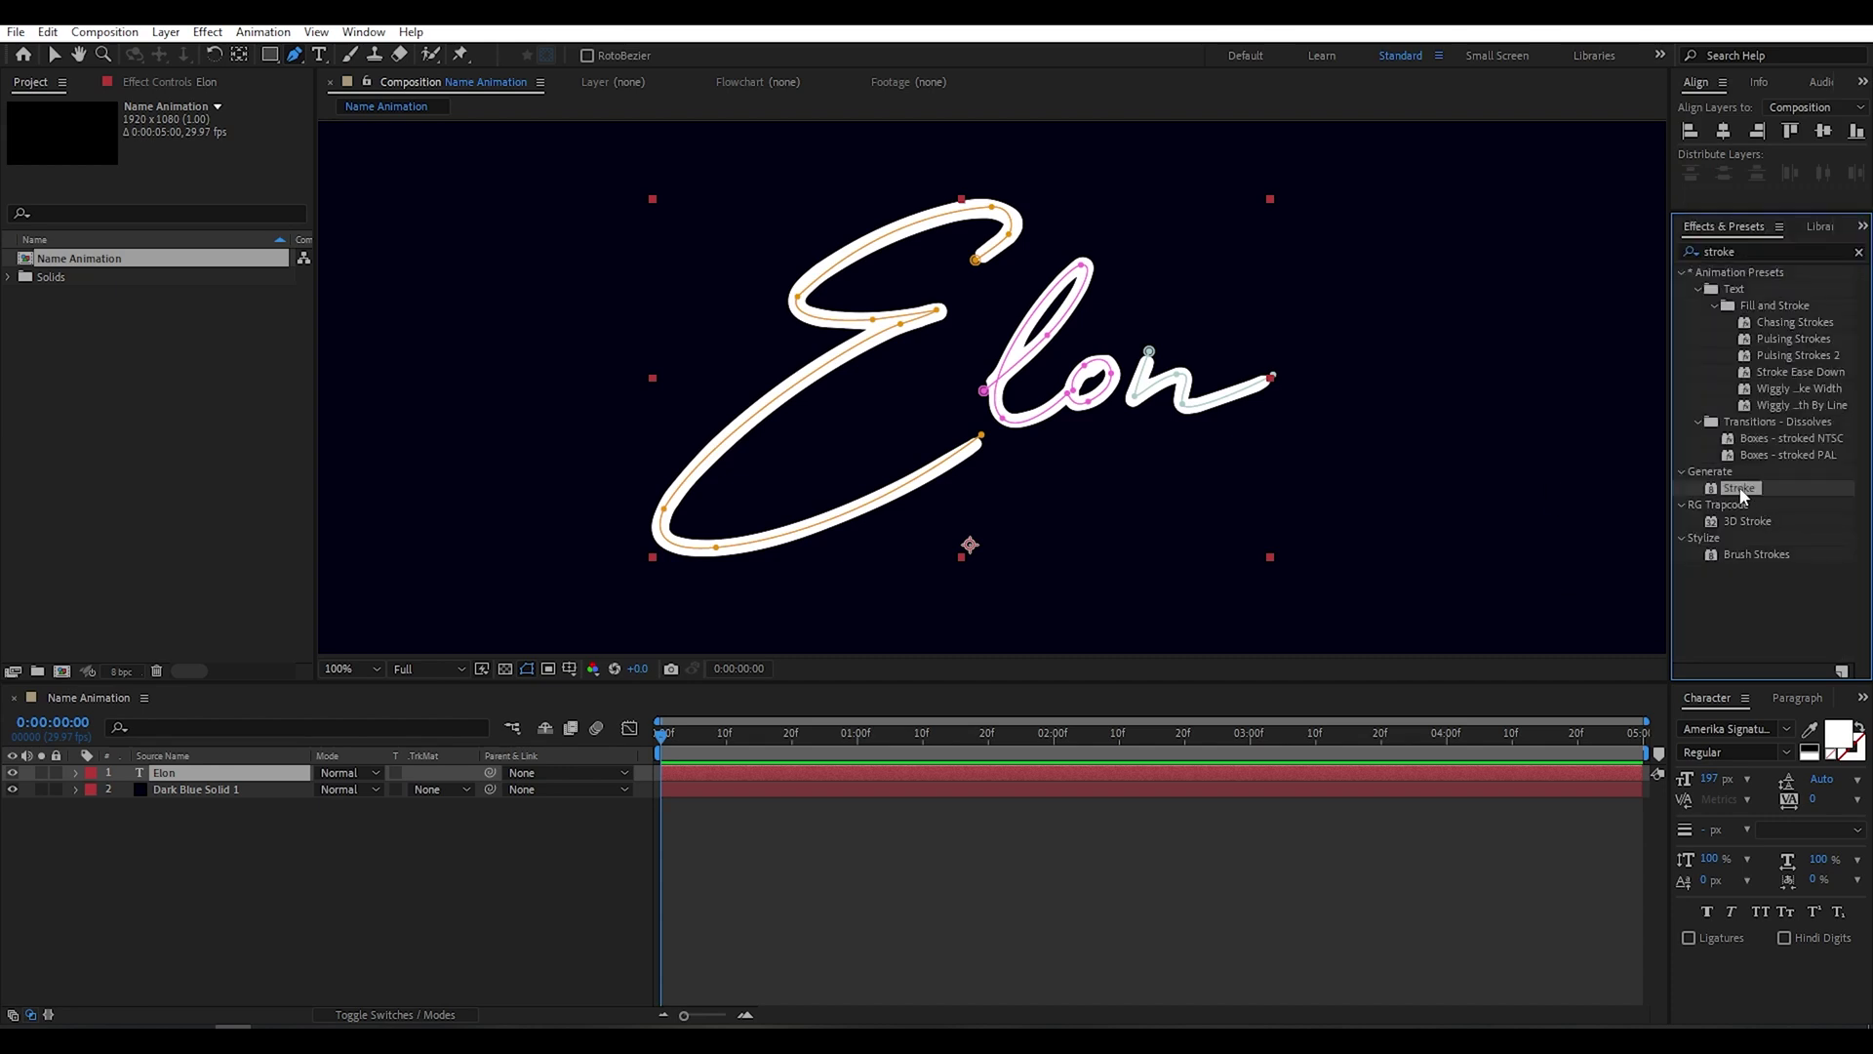
left_click_drag(1743, 493, 207, 775)
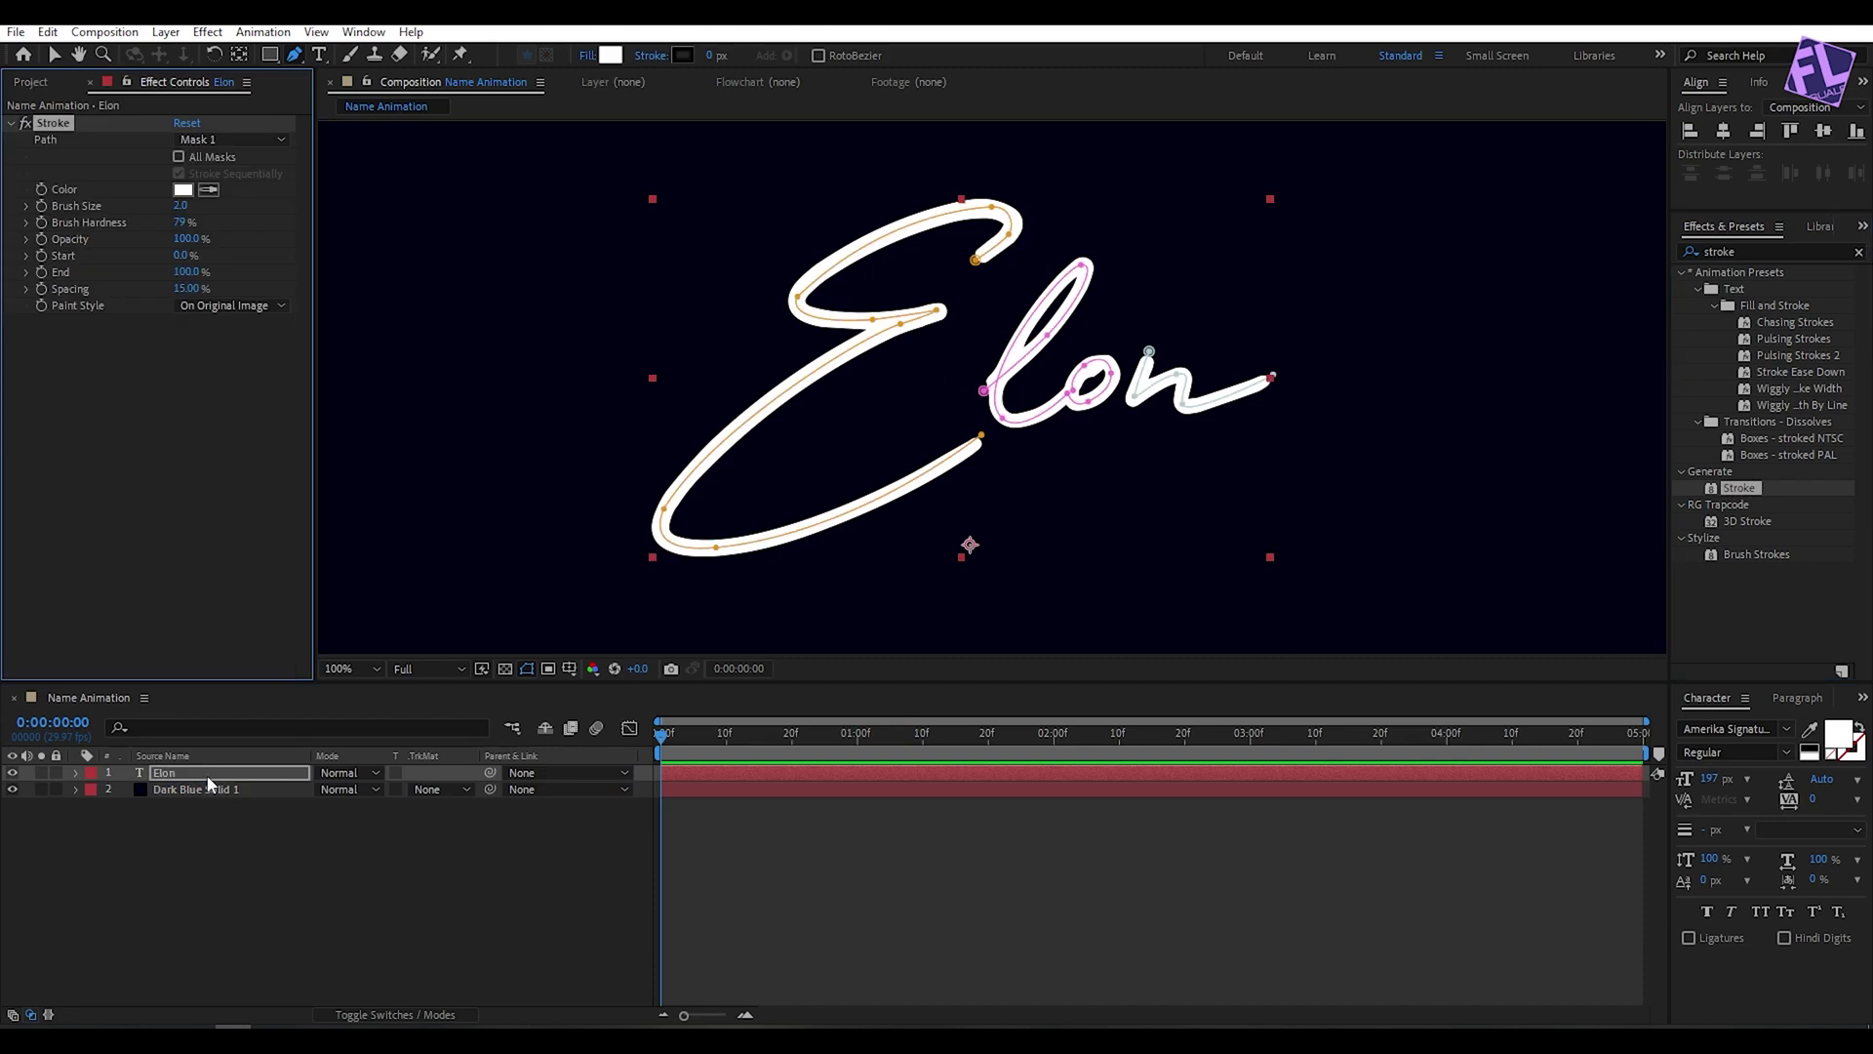
- Set Stroke to All Masks, red colour, Hardness 100%, and a larger brush size
left_click(179, 157)
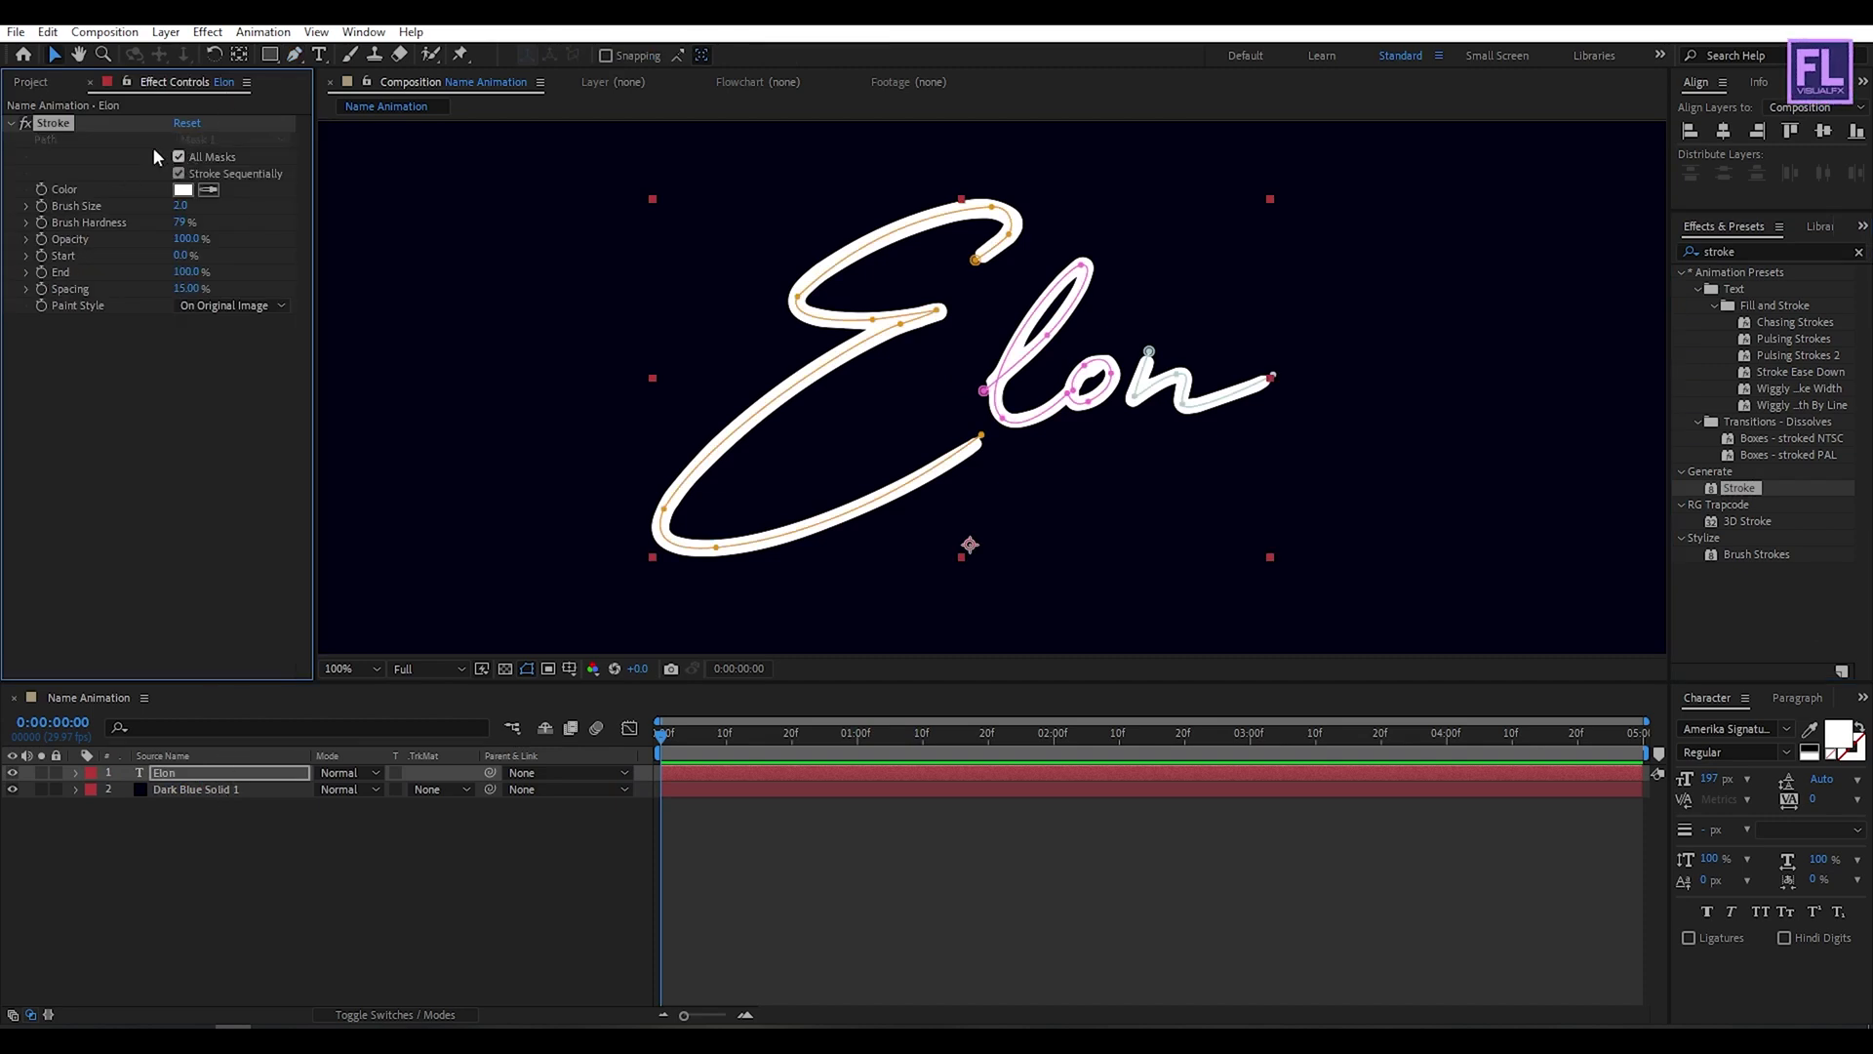
left_click(181, 188)
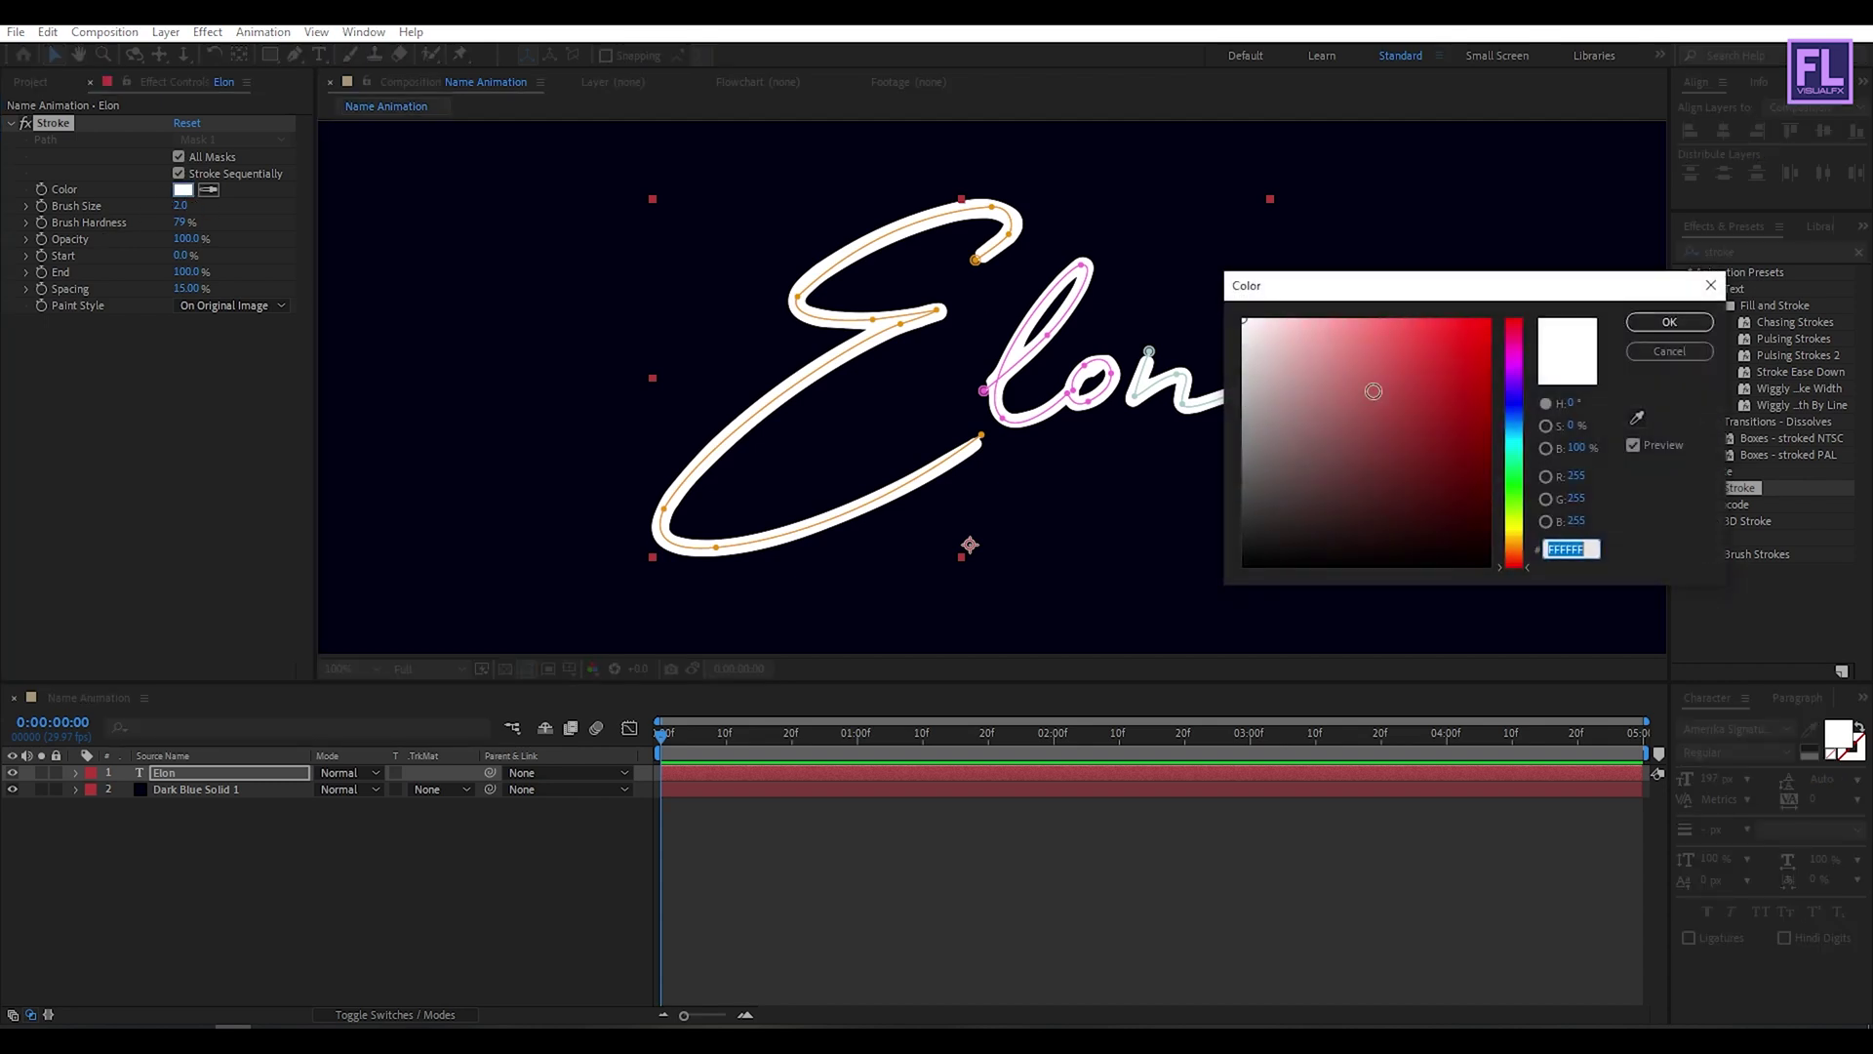
left_click(1372, 375)
key("Return")
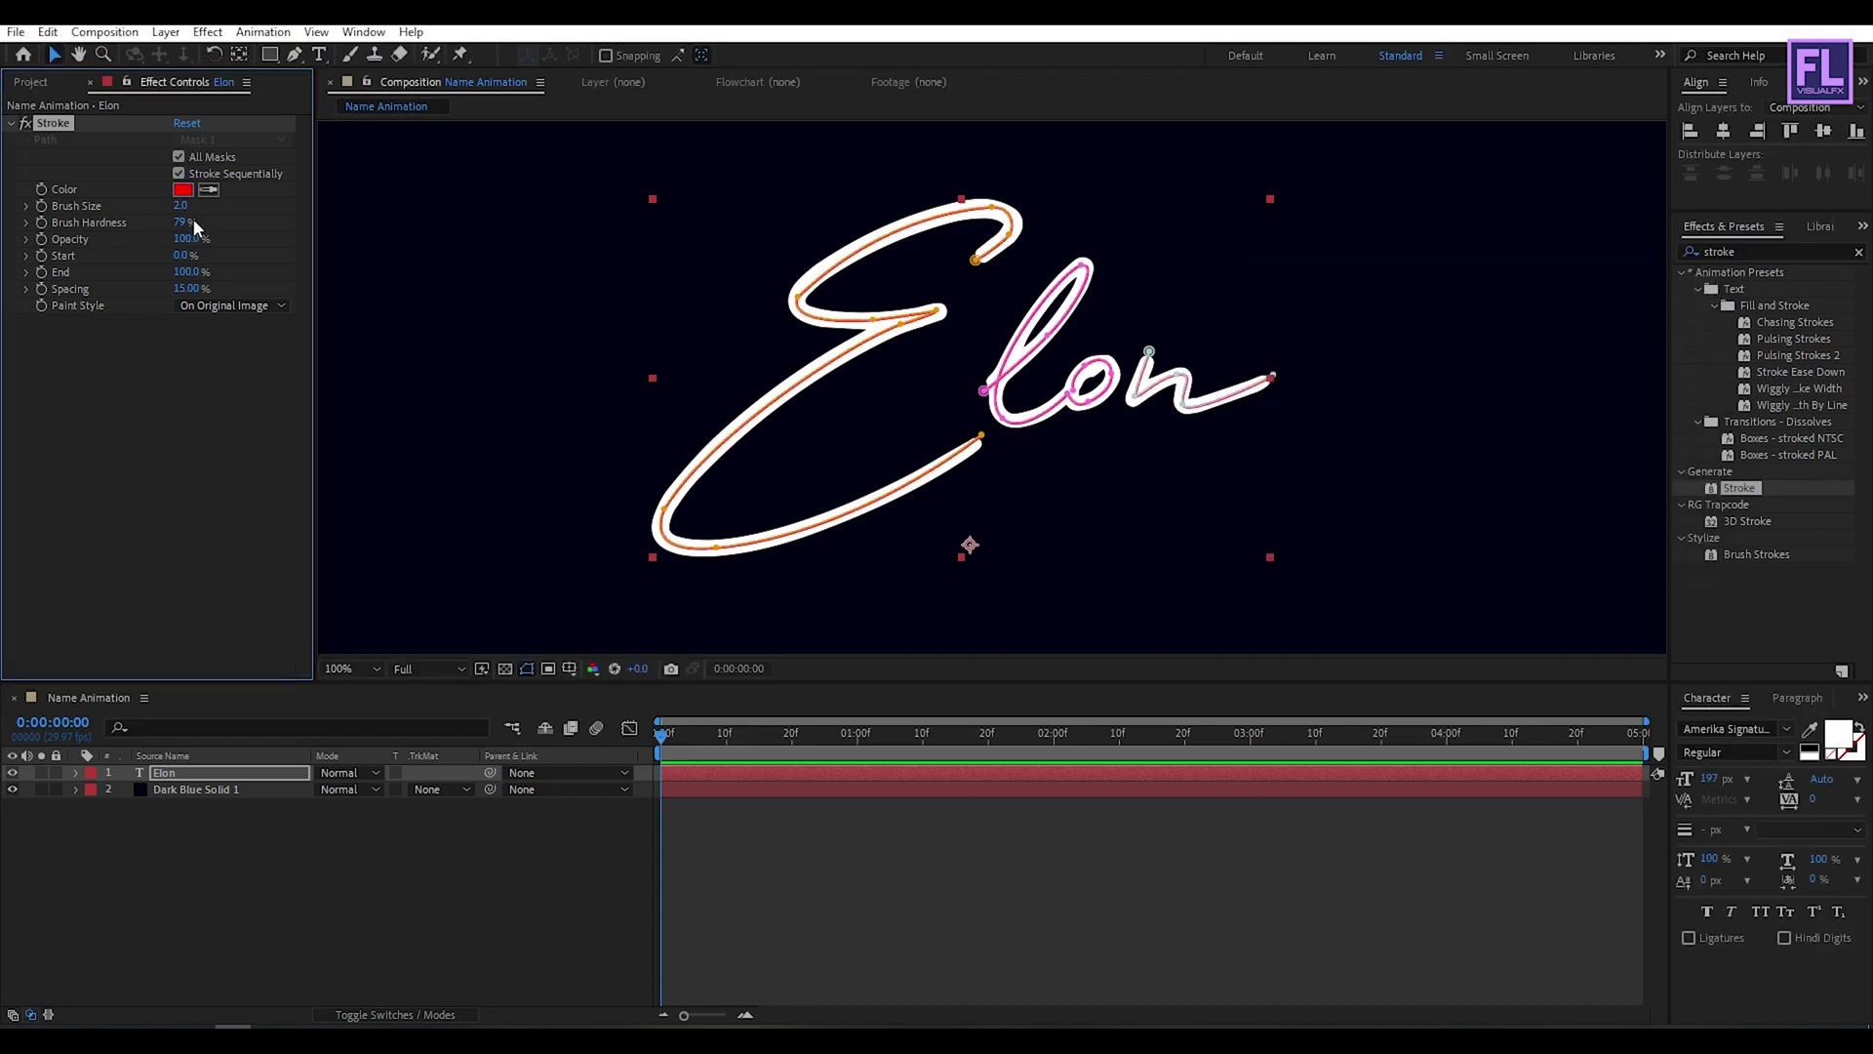
key("Return")
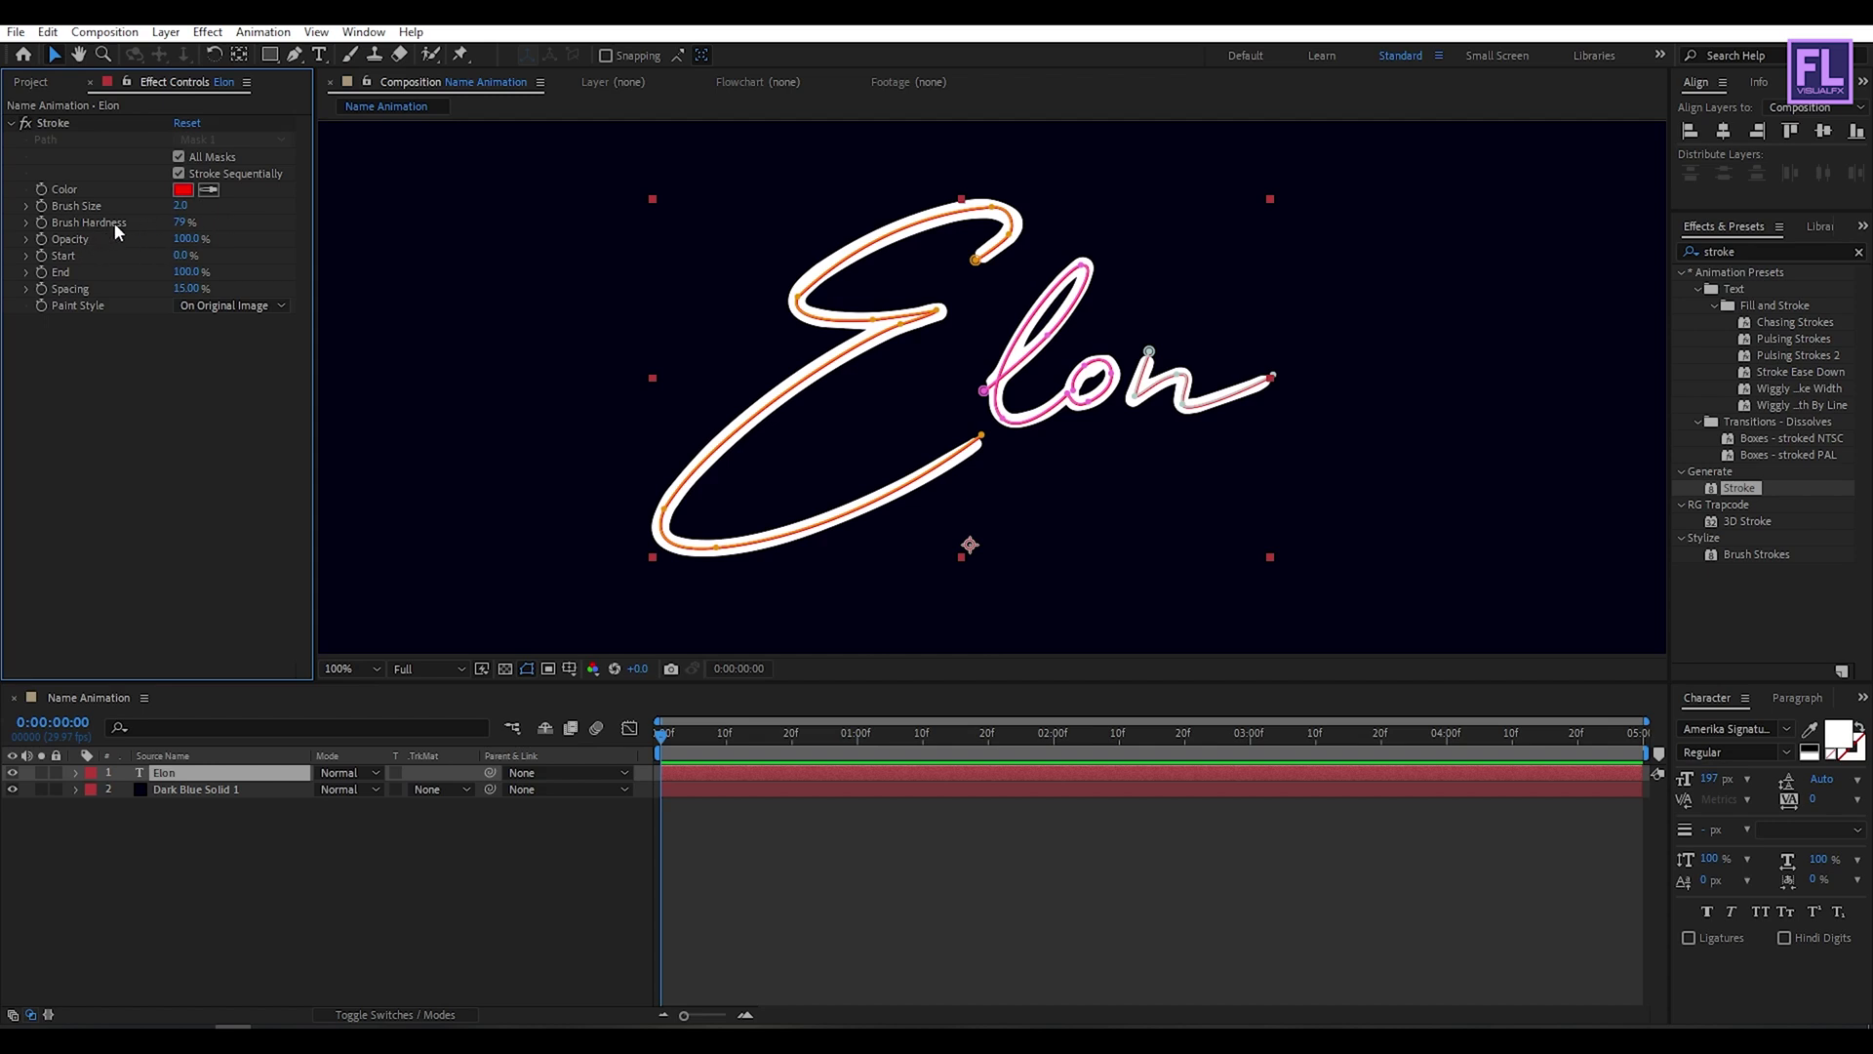
left_click(182, 222)
type("100")
key("Return")
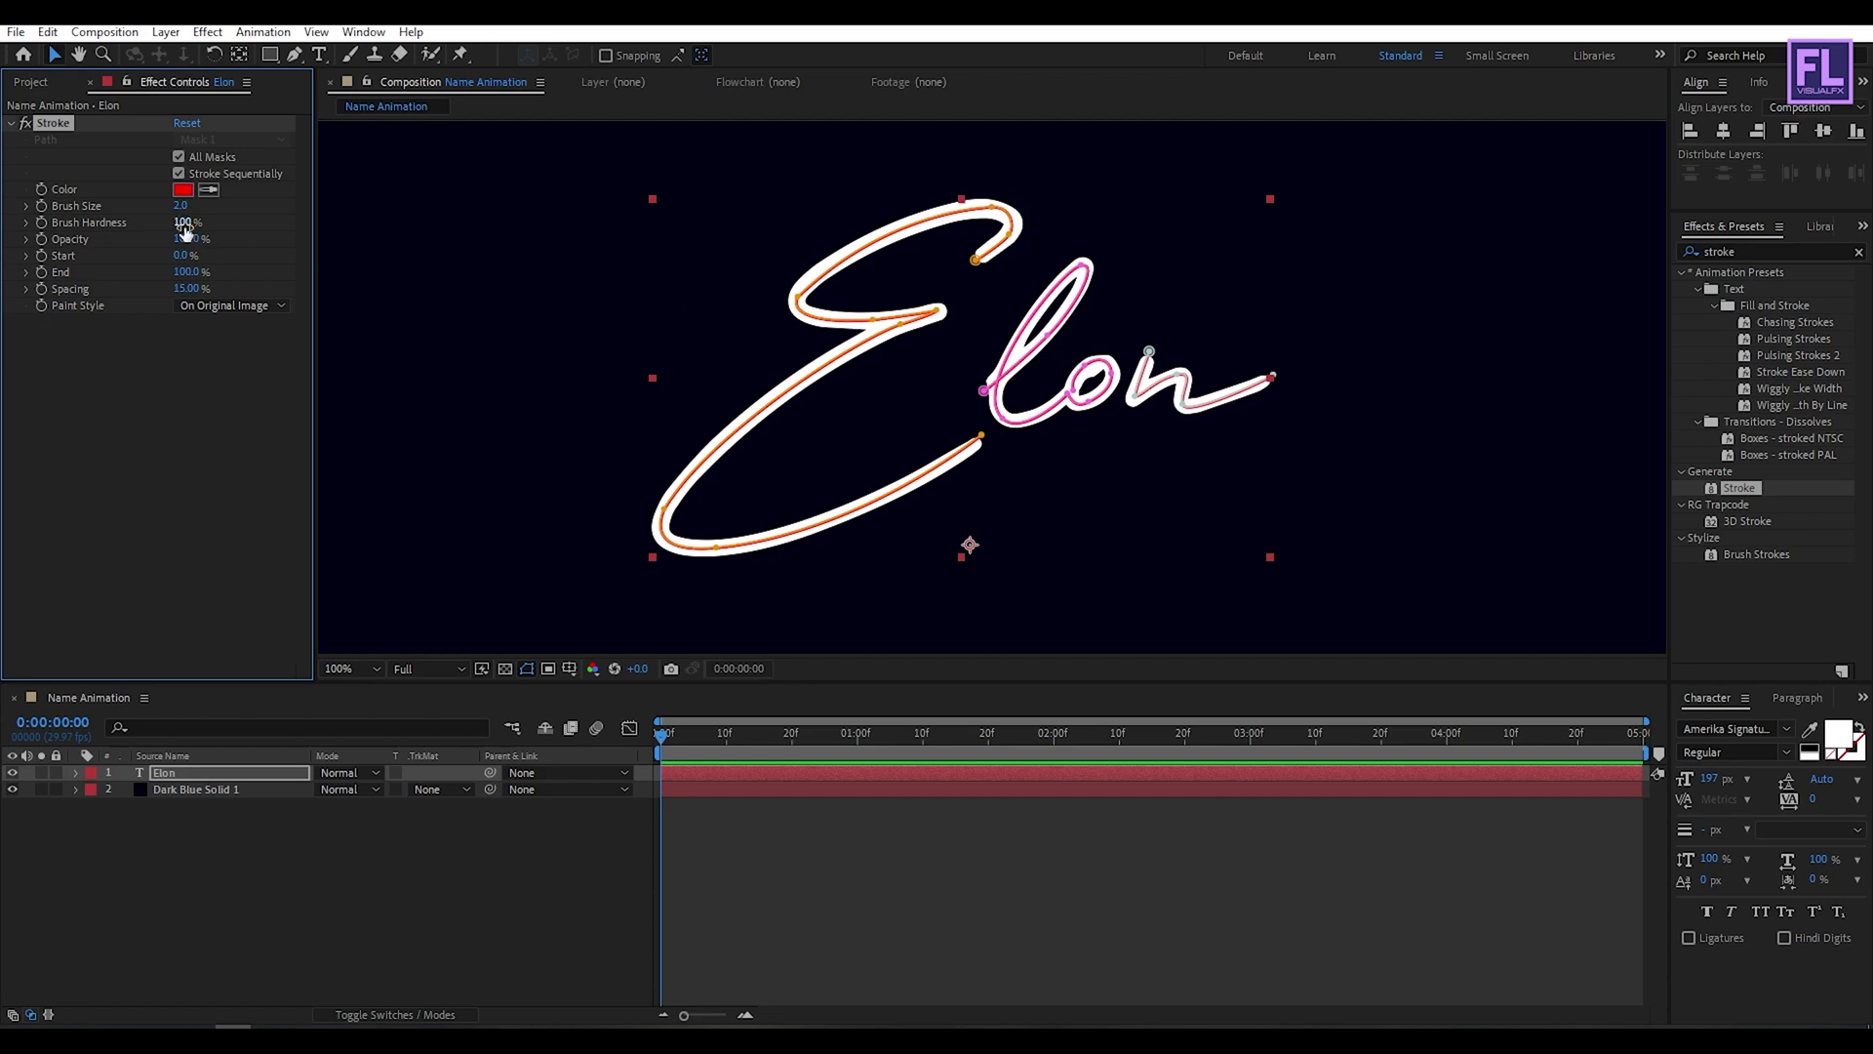
left_click_drag(184, 207, 283, 206)
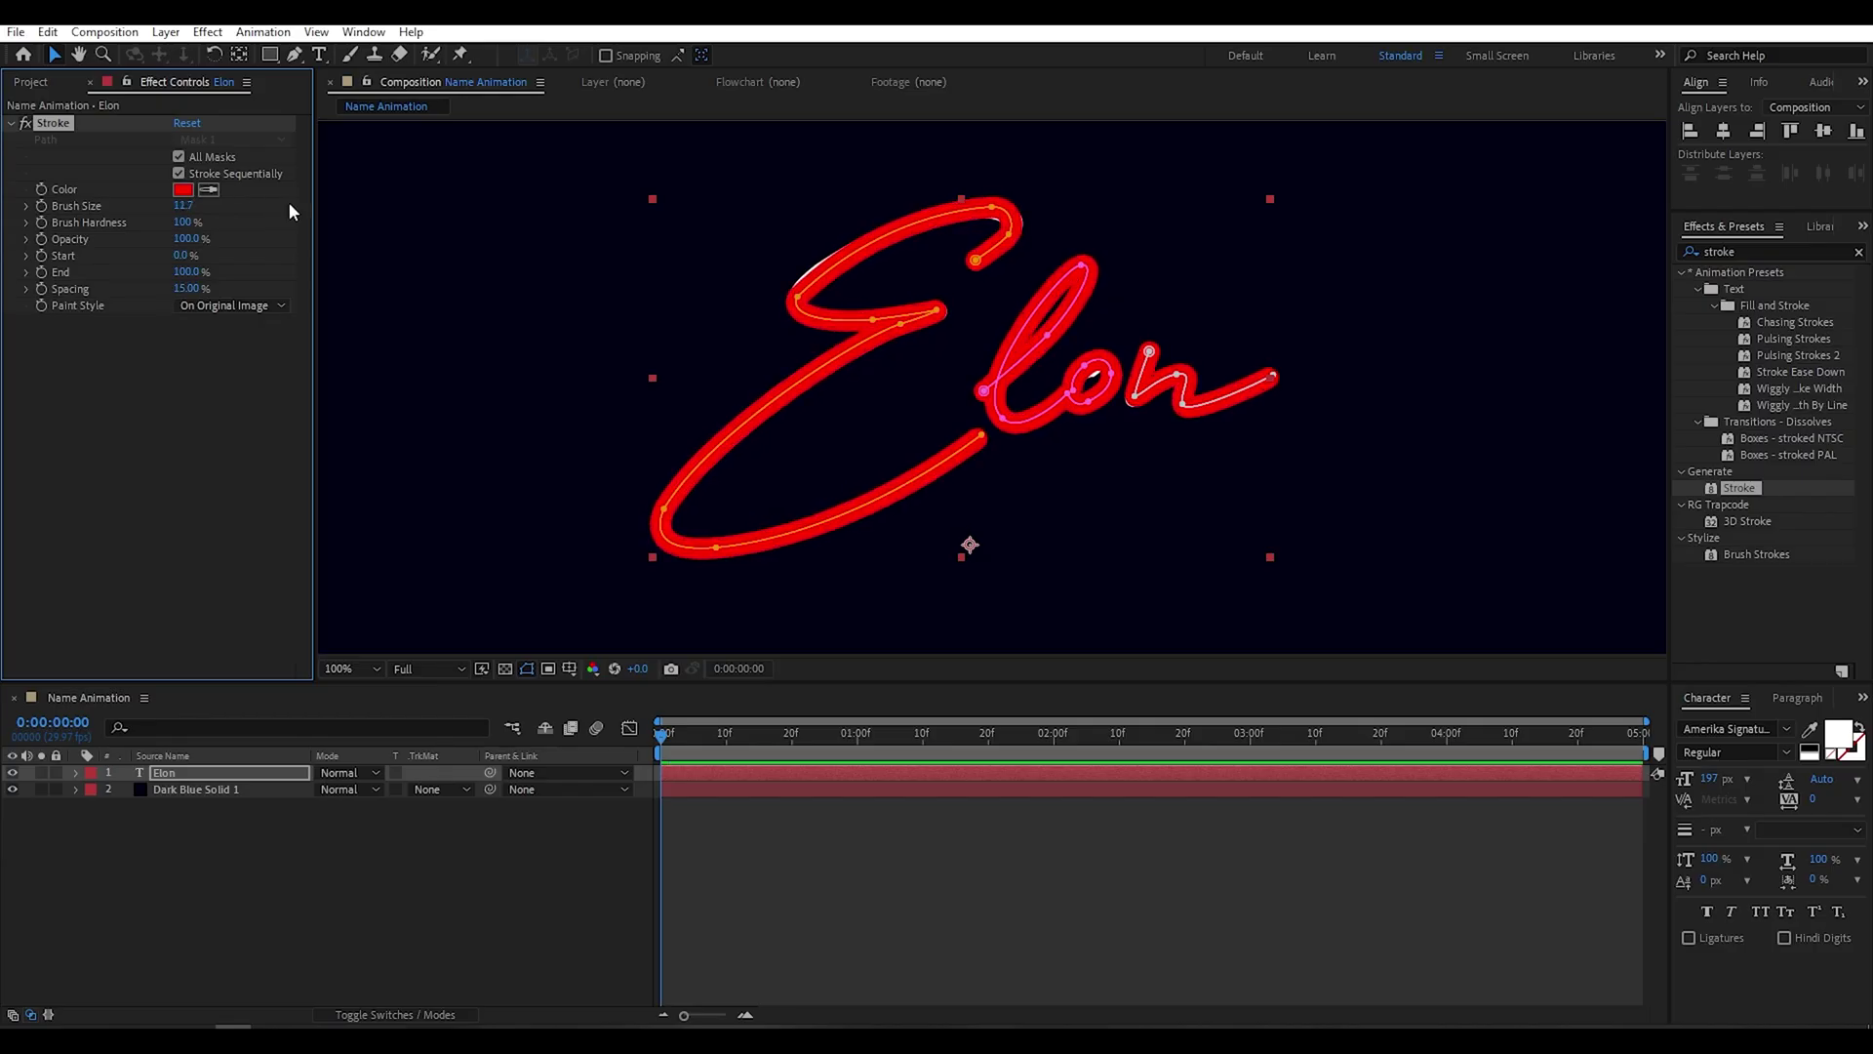
scroll(802, 303, "up", 2)
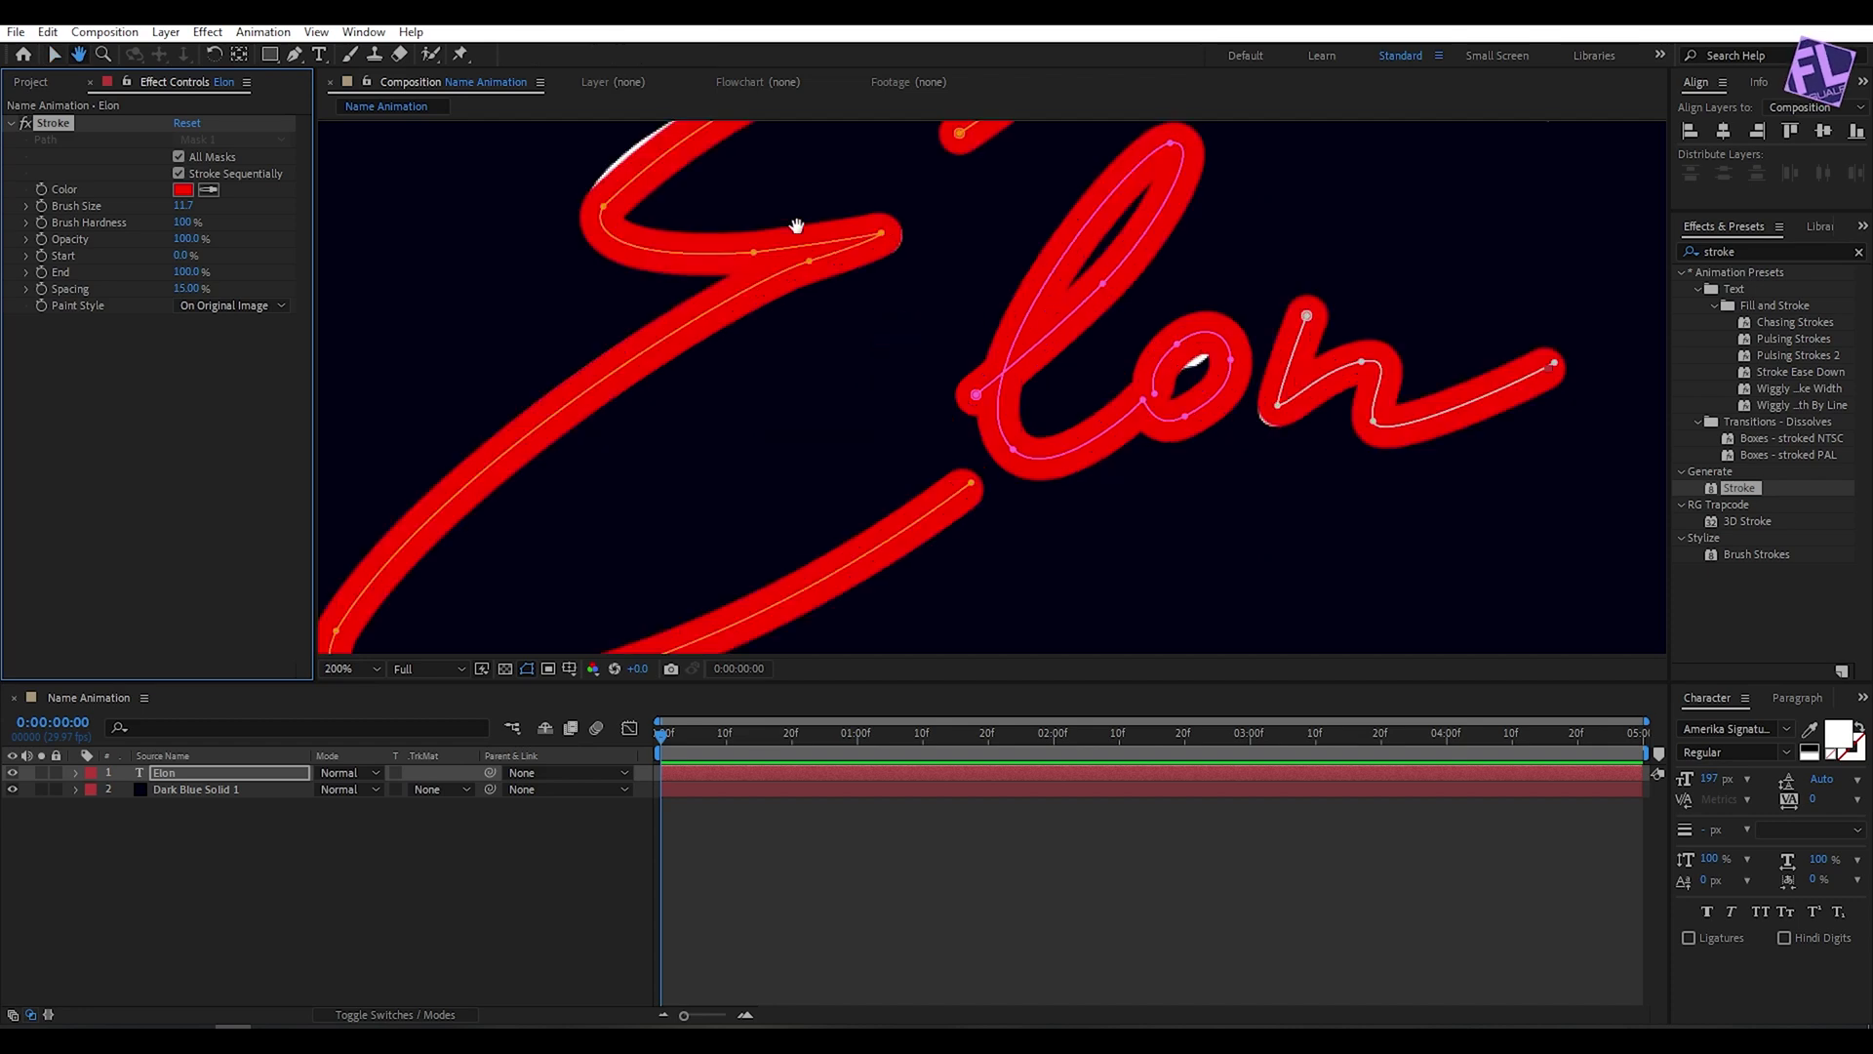
- Refine the mask curves on the E, o and n for a smoother signature line
left_click_drag(719, 393, 884, 216)
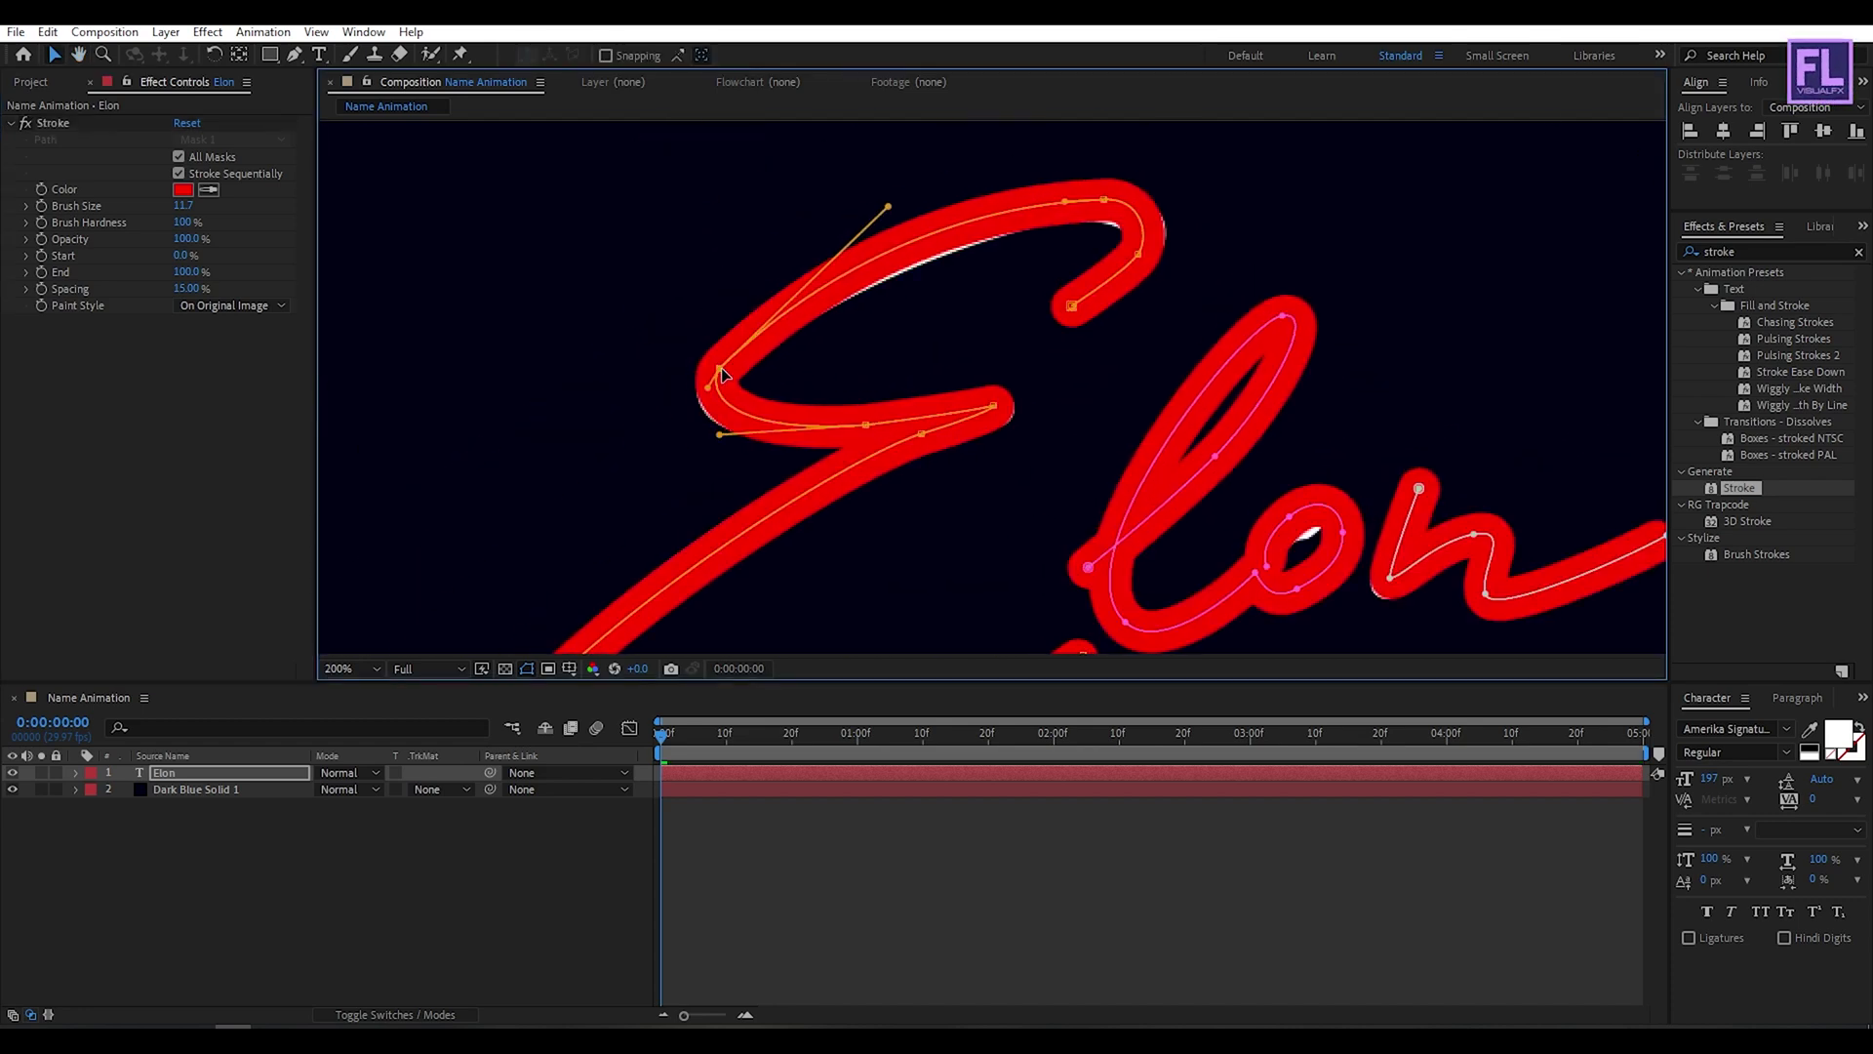
key("g")
left_click(781, 329)
left_click_drag(781, 332, 774, 334)
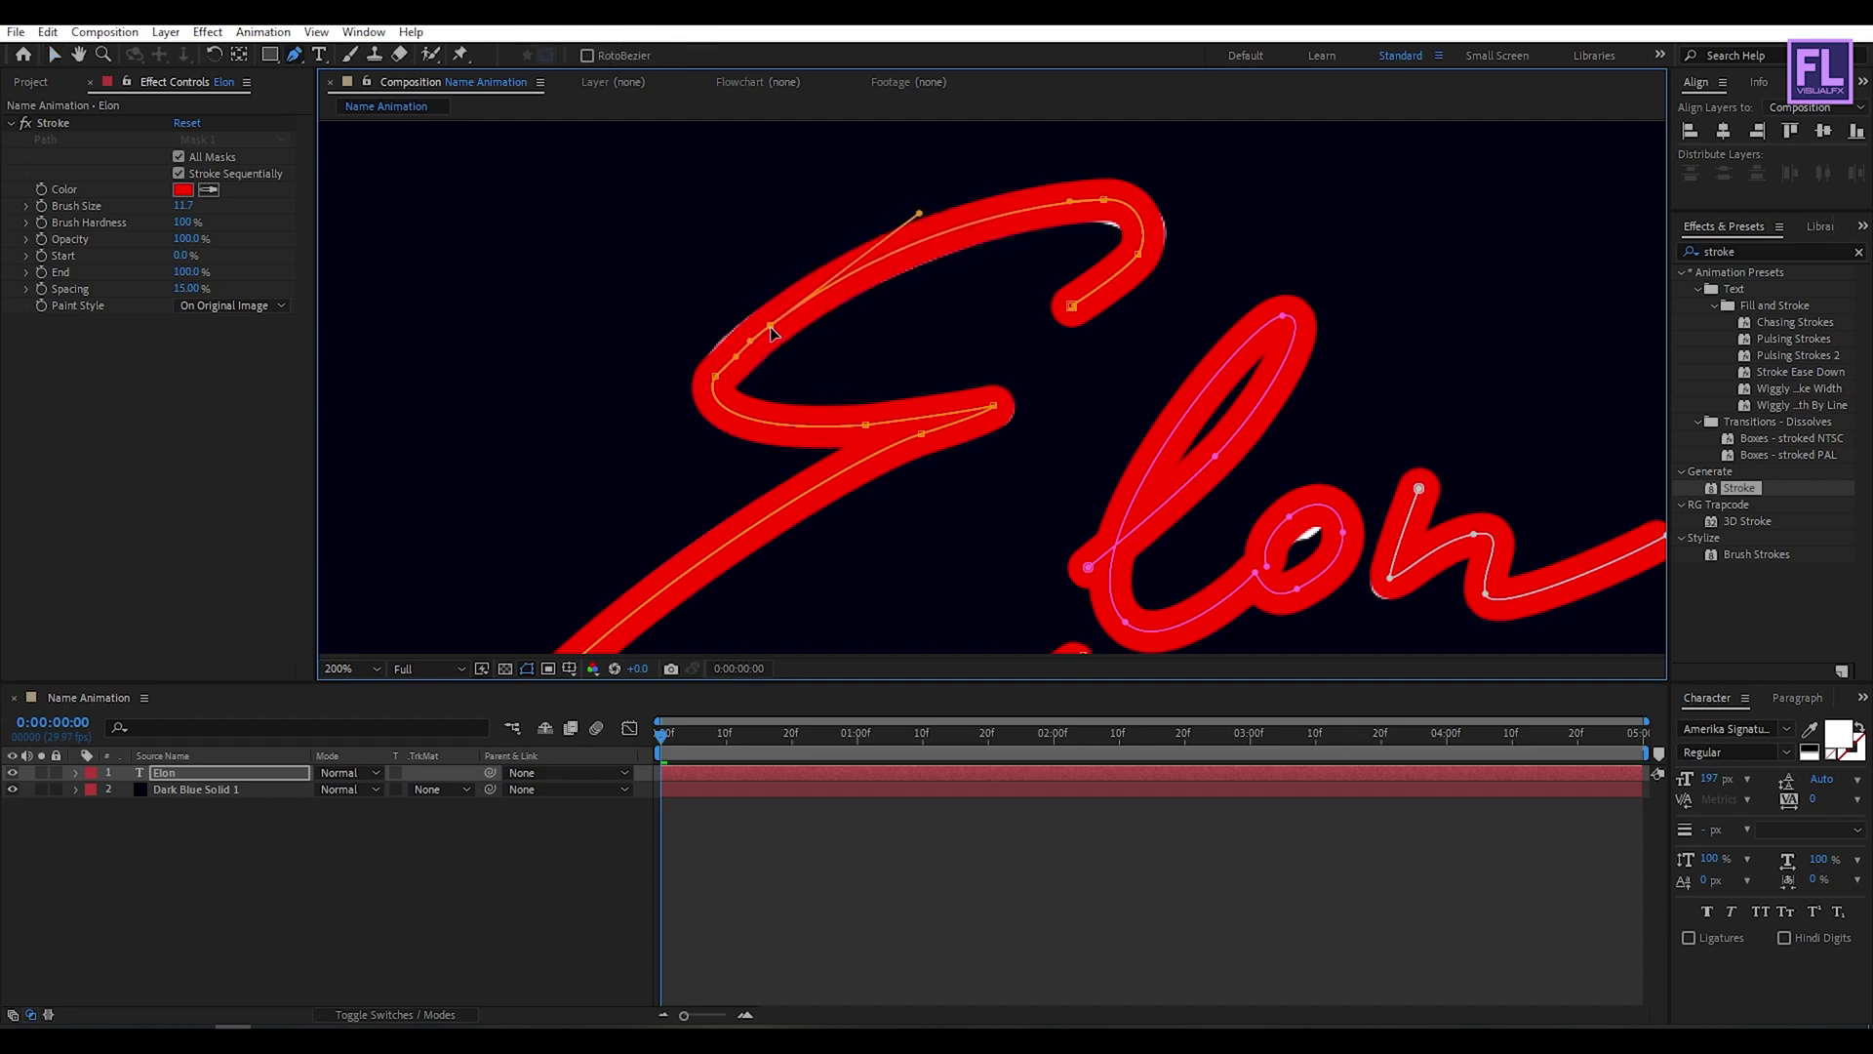
left_click_drag(1124, 210, 1147, 249)
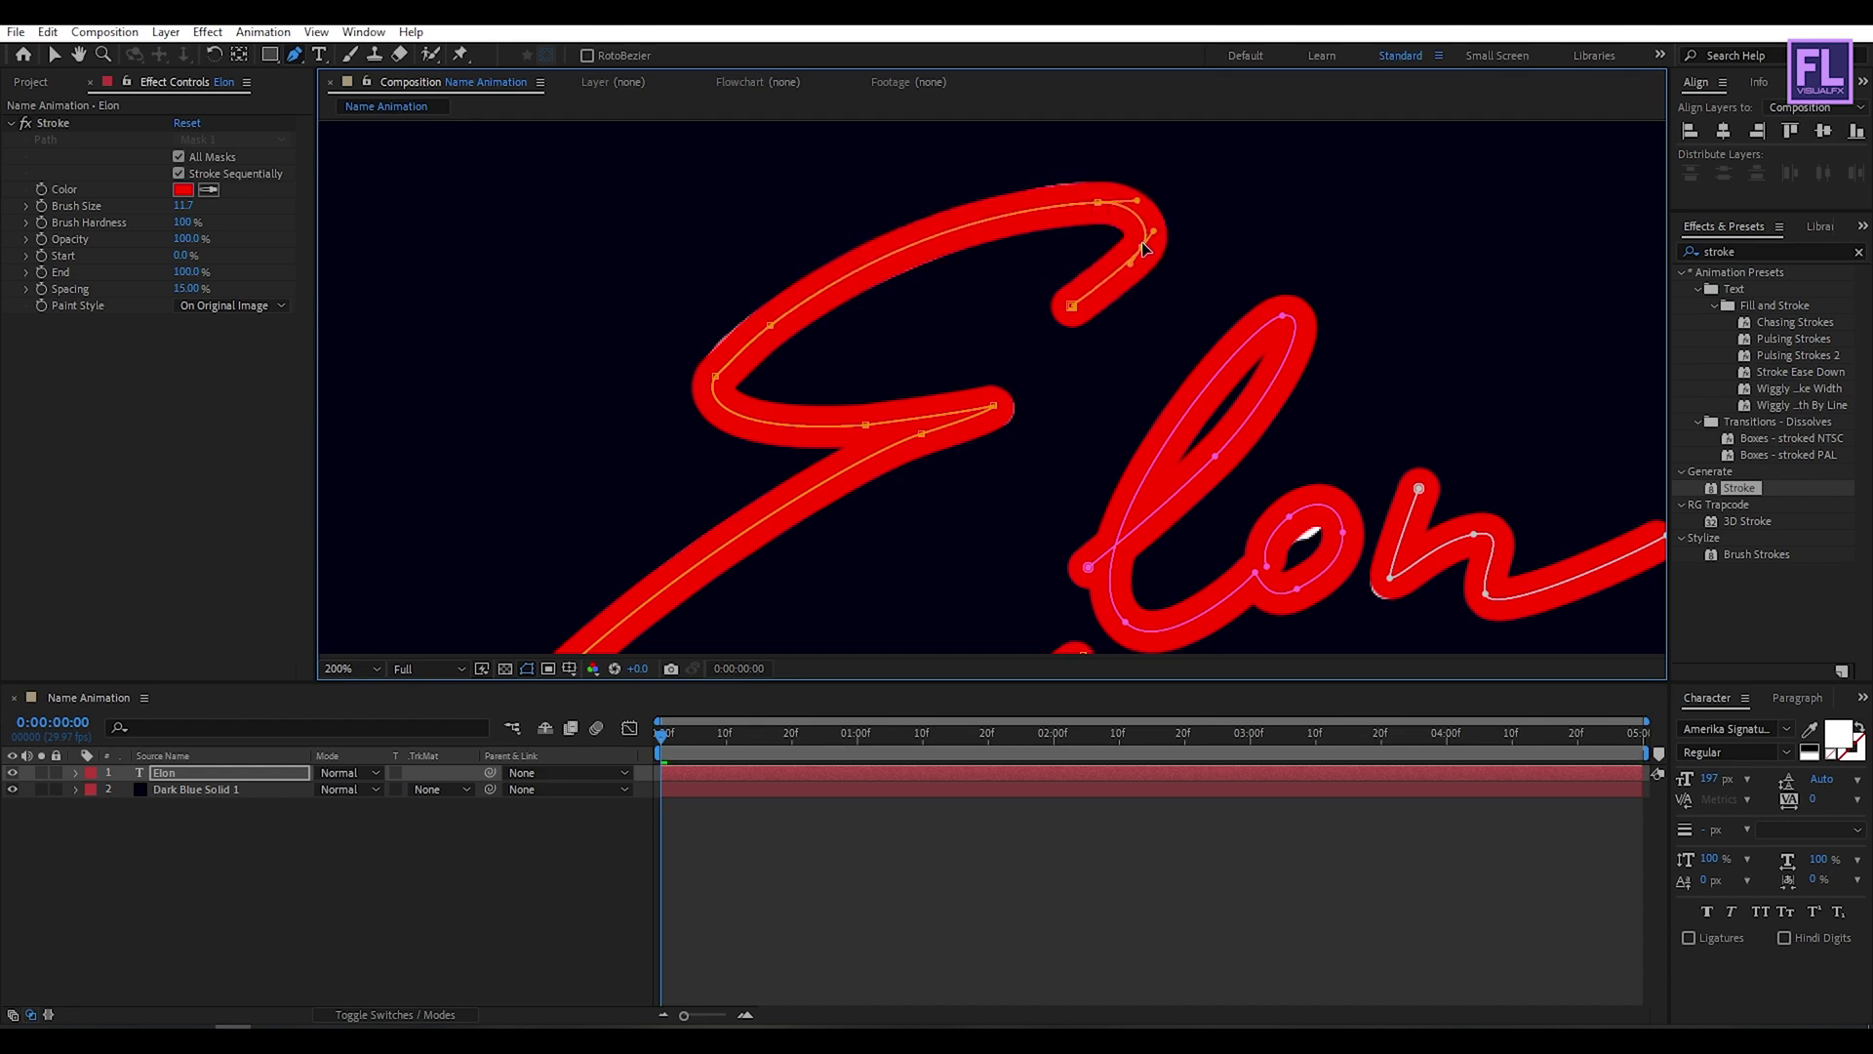
scroll(1146, 250, "down", 3)
scroll(1147, 248, "right", 3)
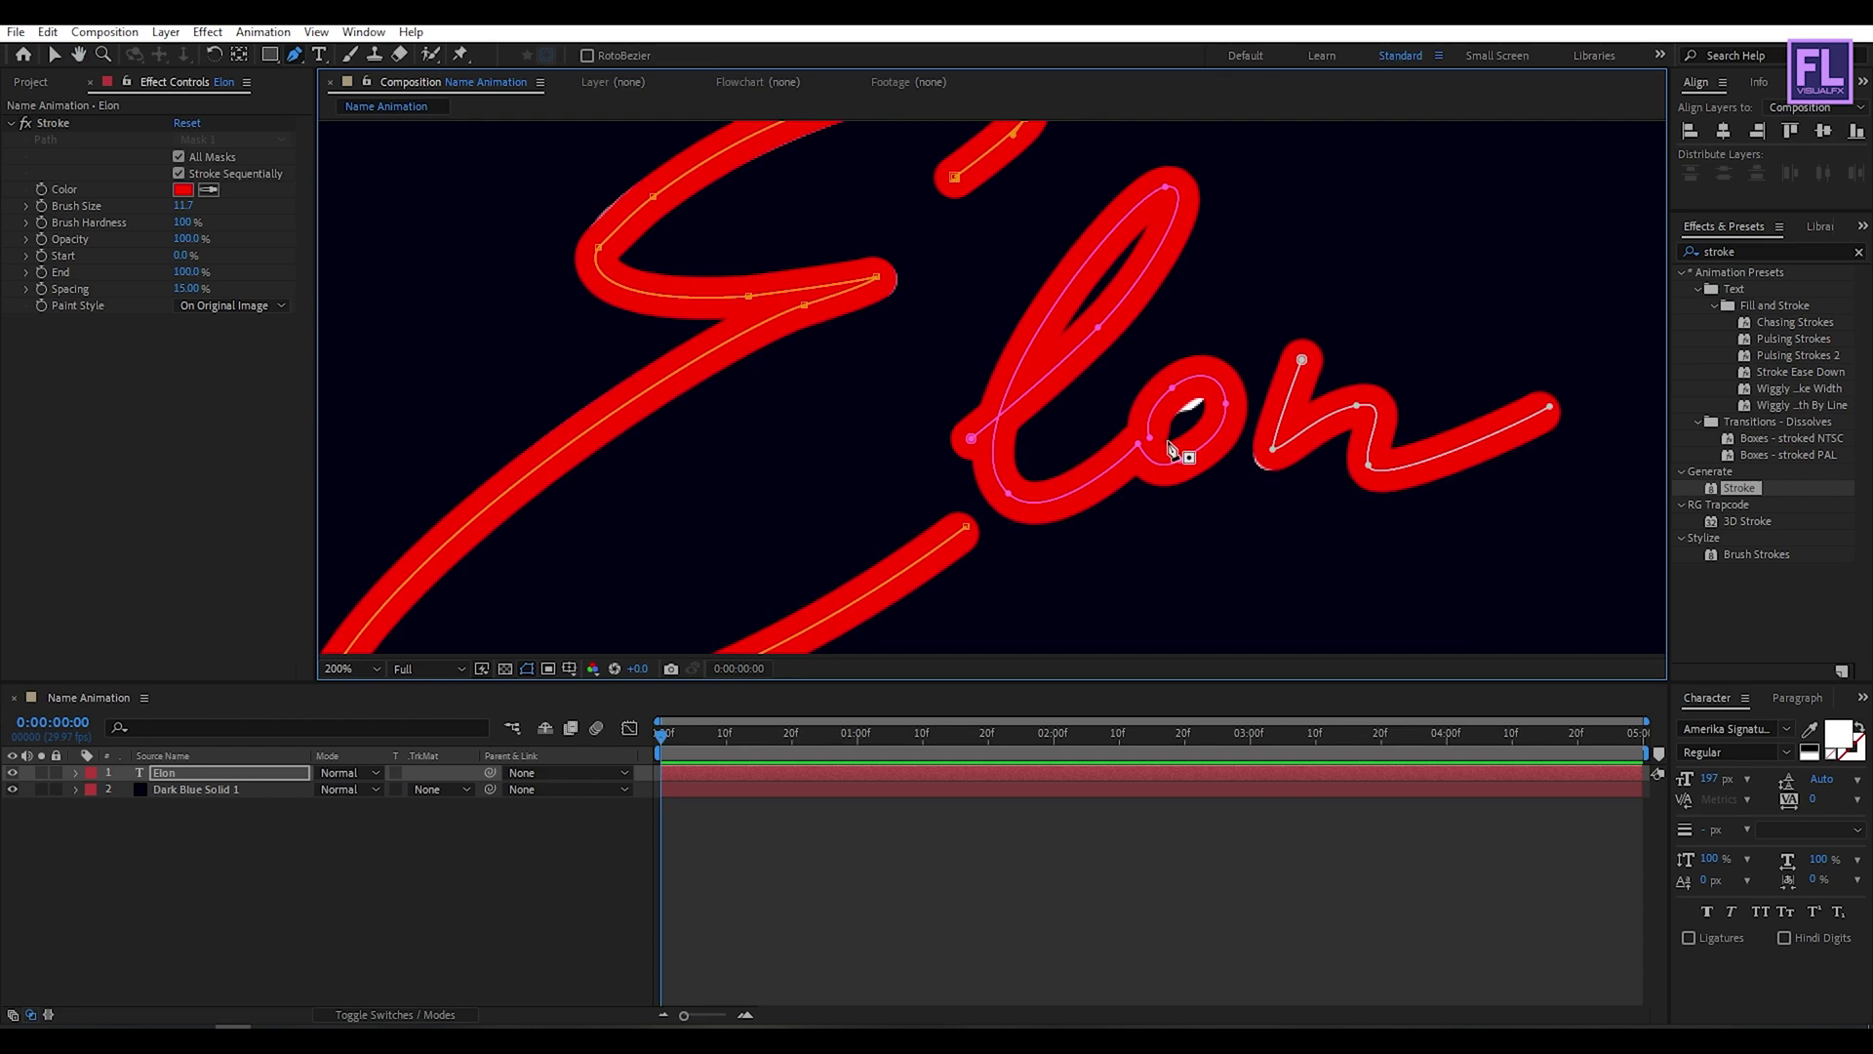
mouse_move(1152, 442)
left_mouse_down()
mouse_move(1183, 414)
mouse_move(1173, 398)
left_mouse_up()
left_click_drag(1406, 405, 1333, 389)
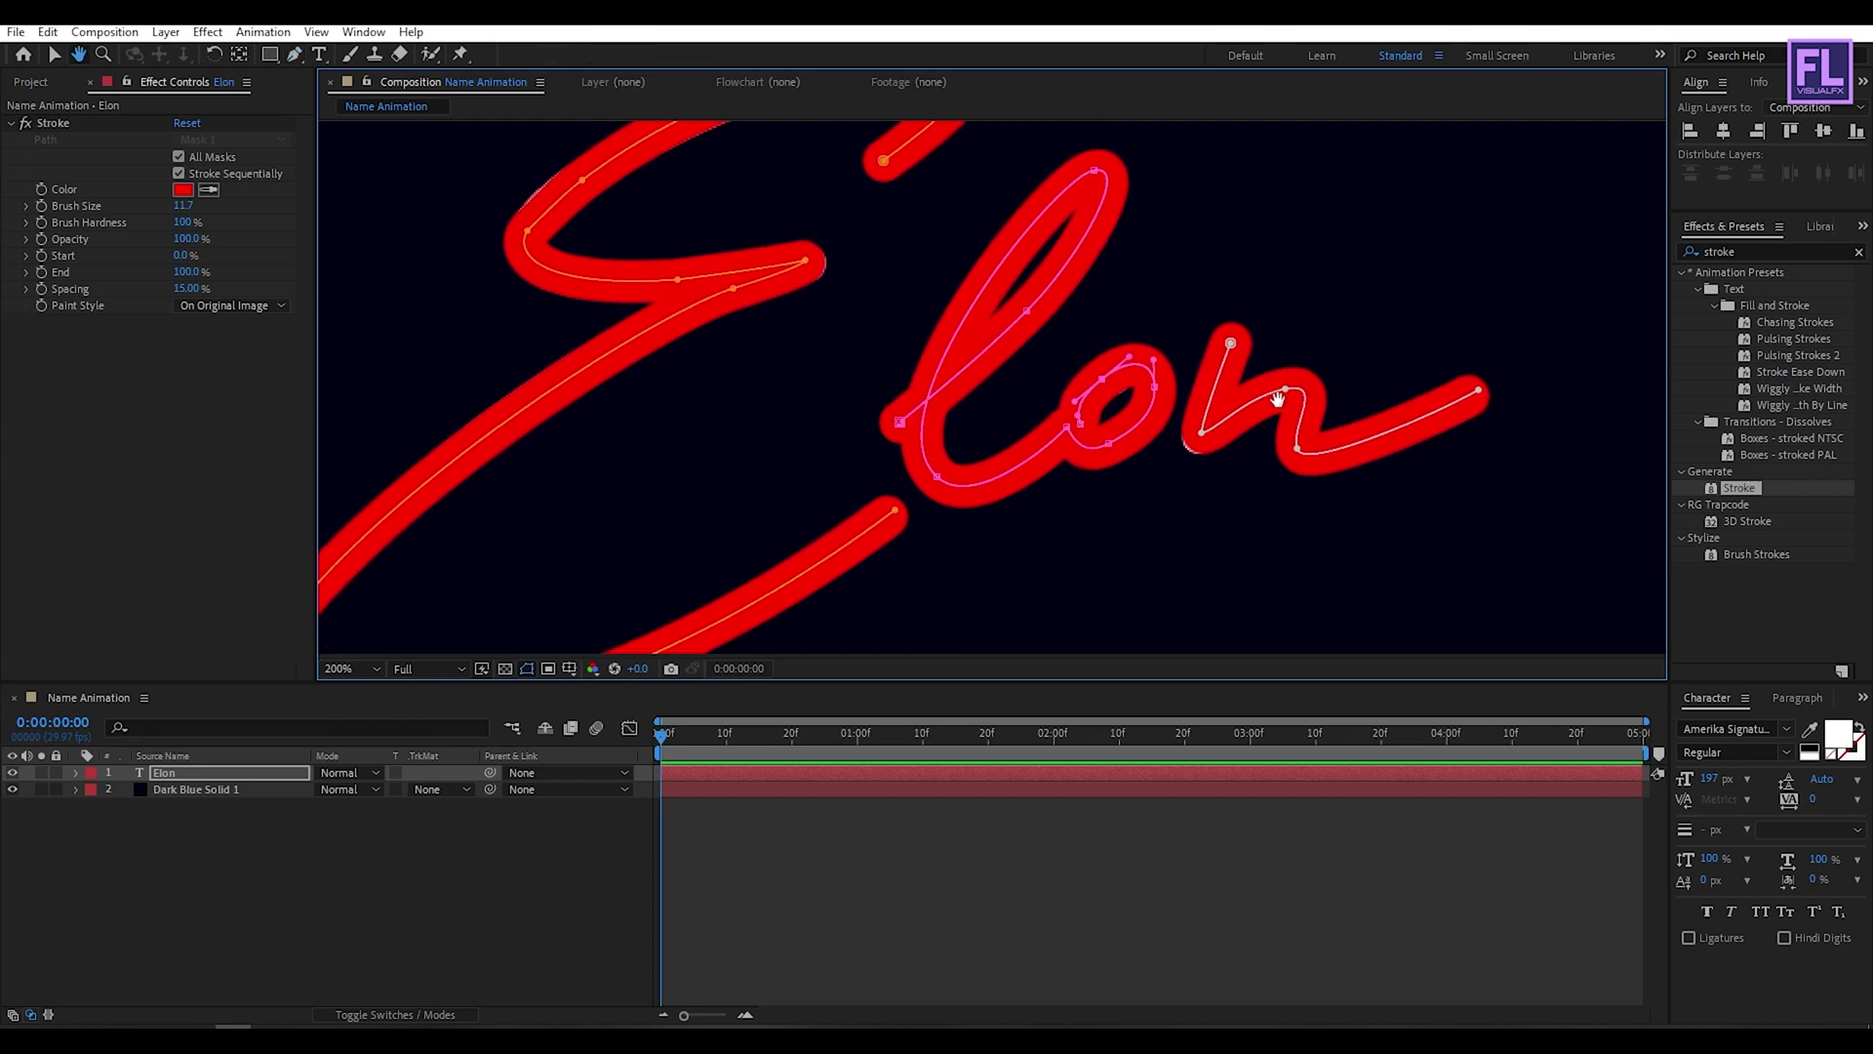
left_click(1203, 437)
scroll(1203, 437, "down", 2)
scroll(1221, 314, "left", 2)
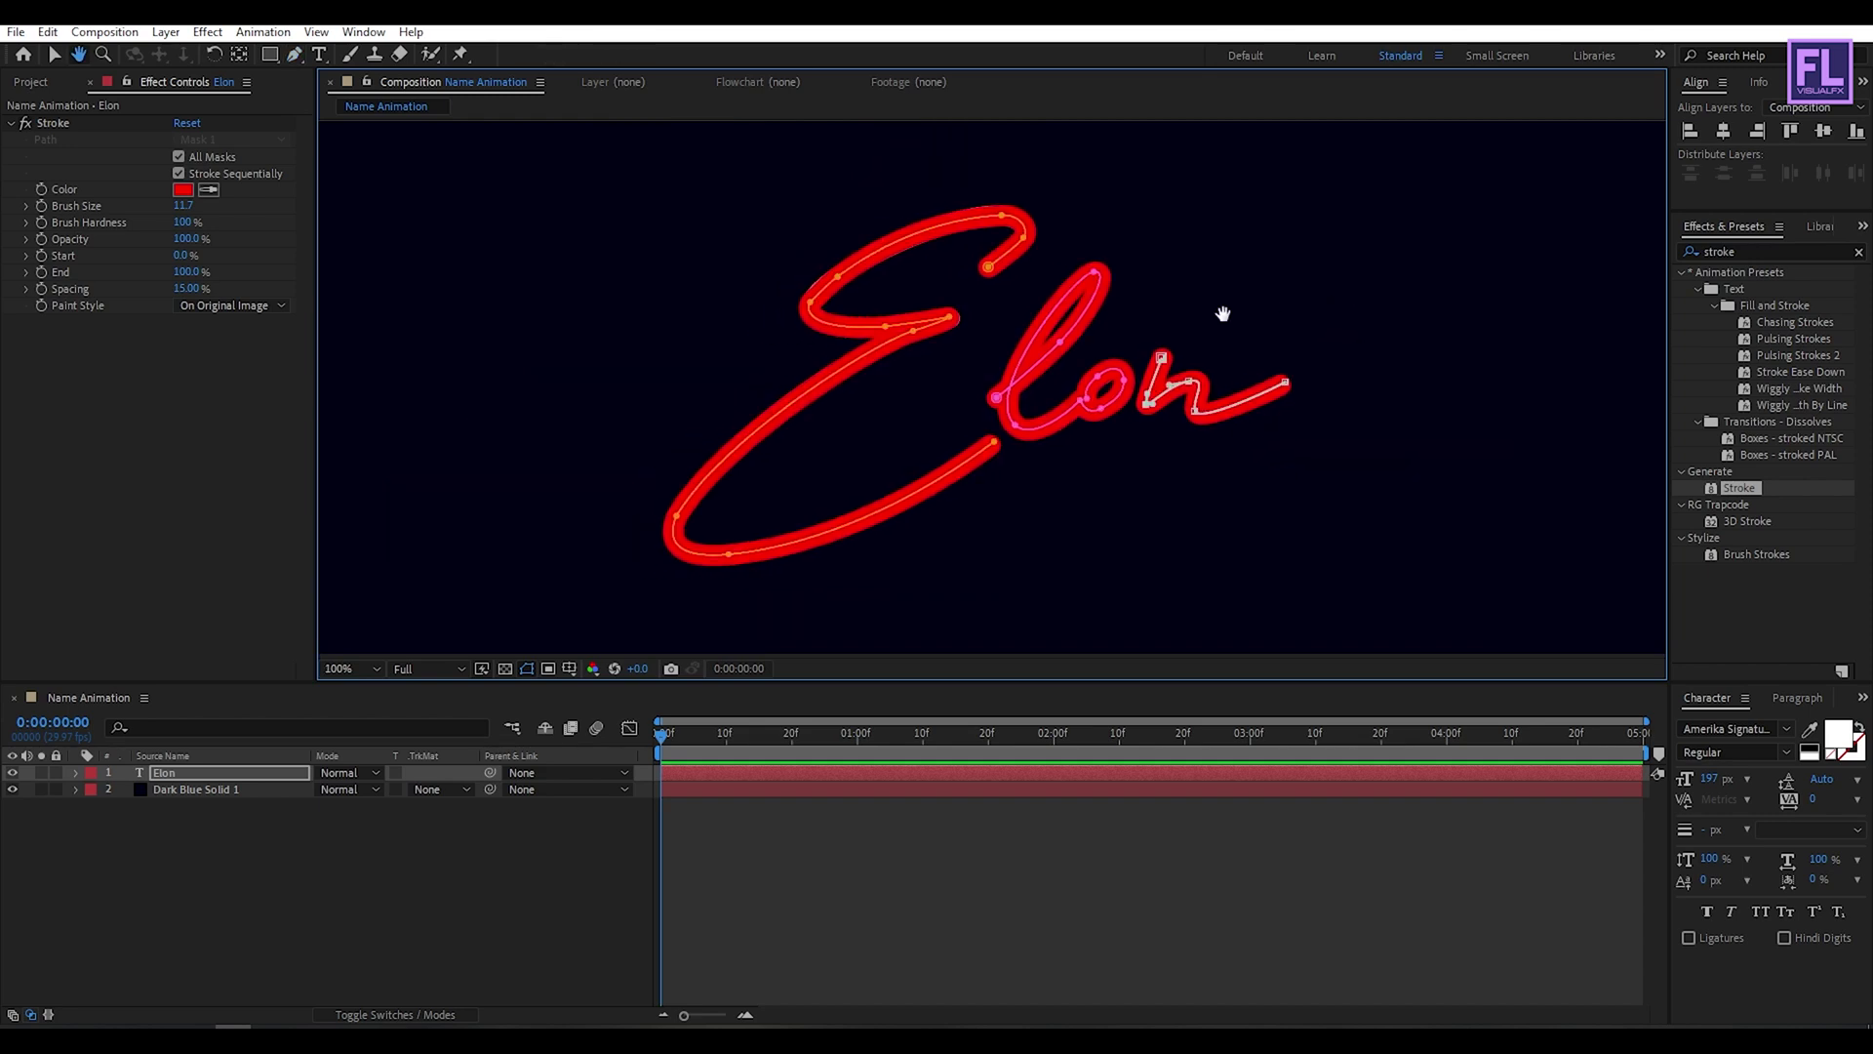
scroll(1242, 311, "left", 2)
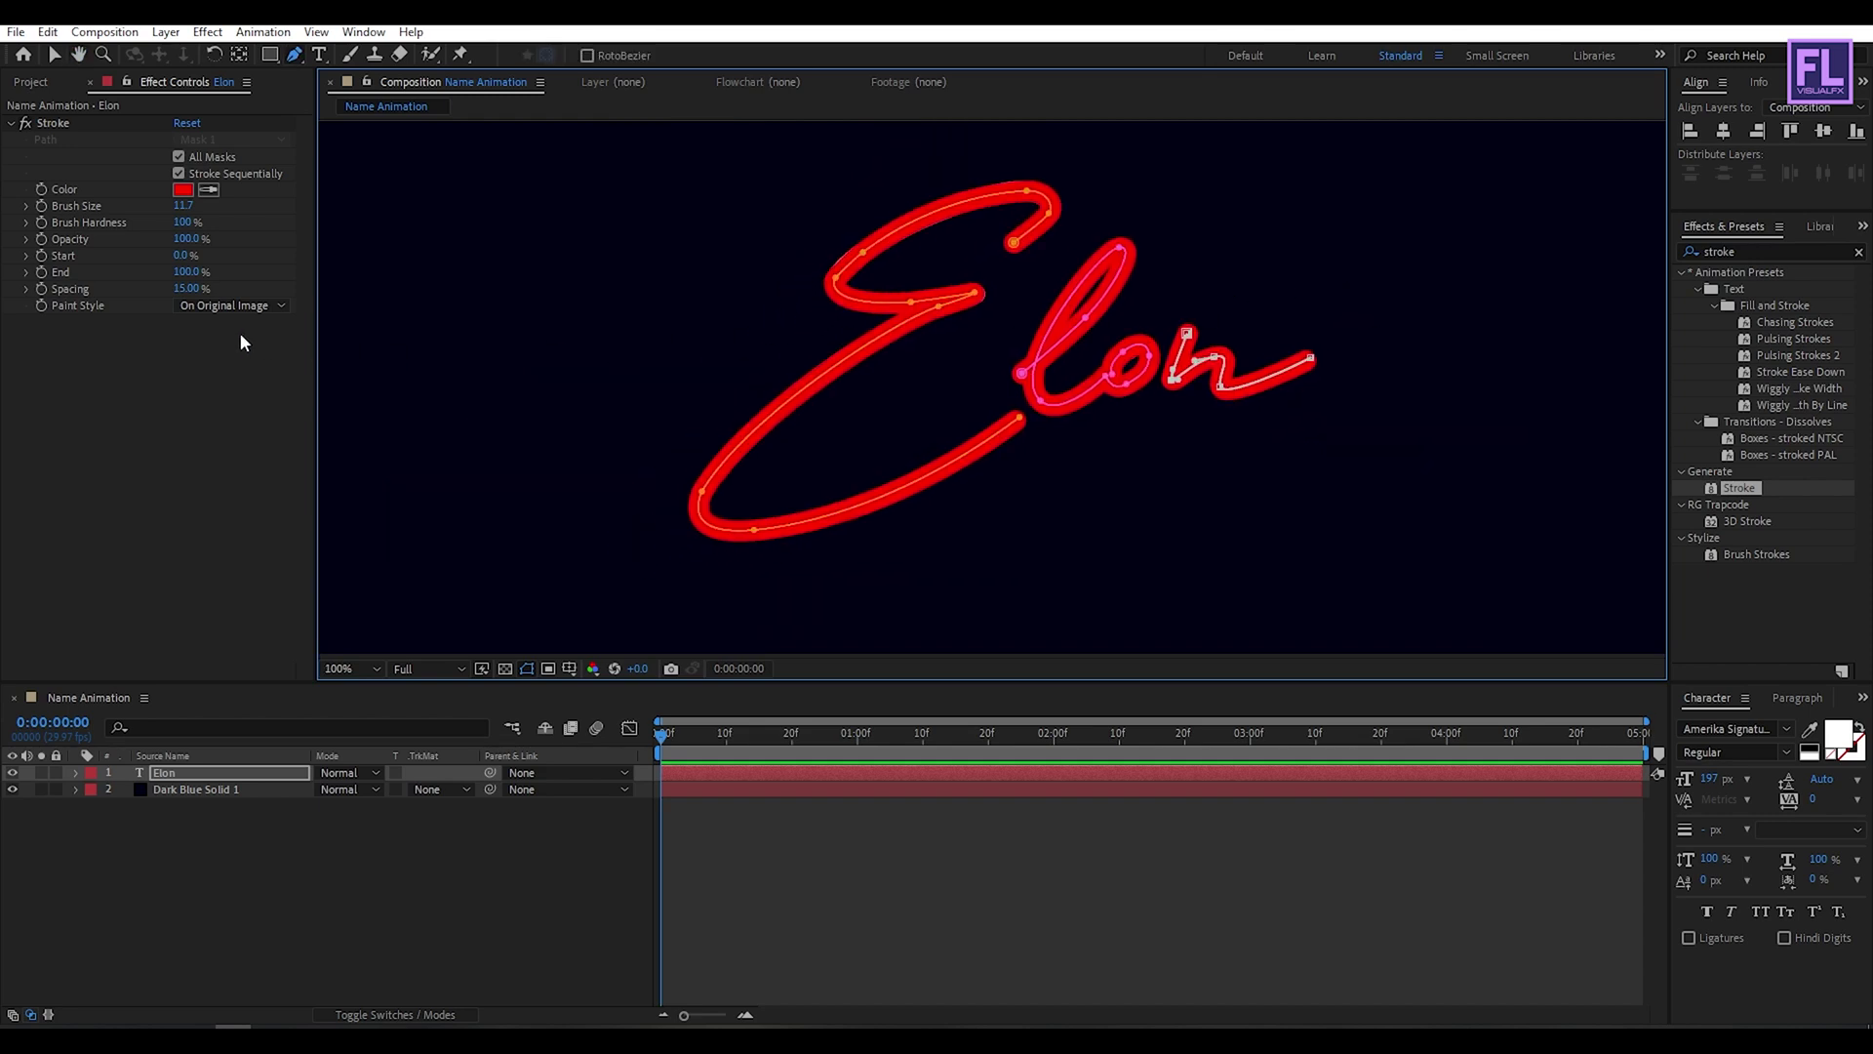
- Set Spacing to 0% and keyframe End from 0% at 0s to 100% at 1:15
left_click_drag(191, 290, 130, 404)
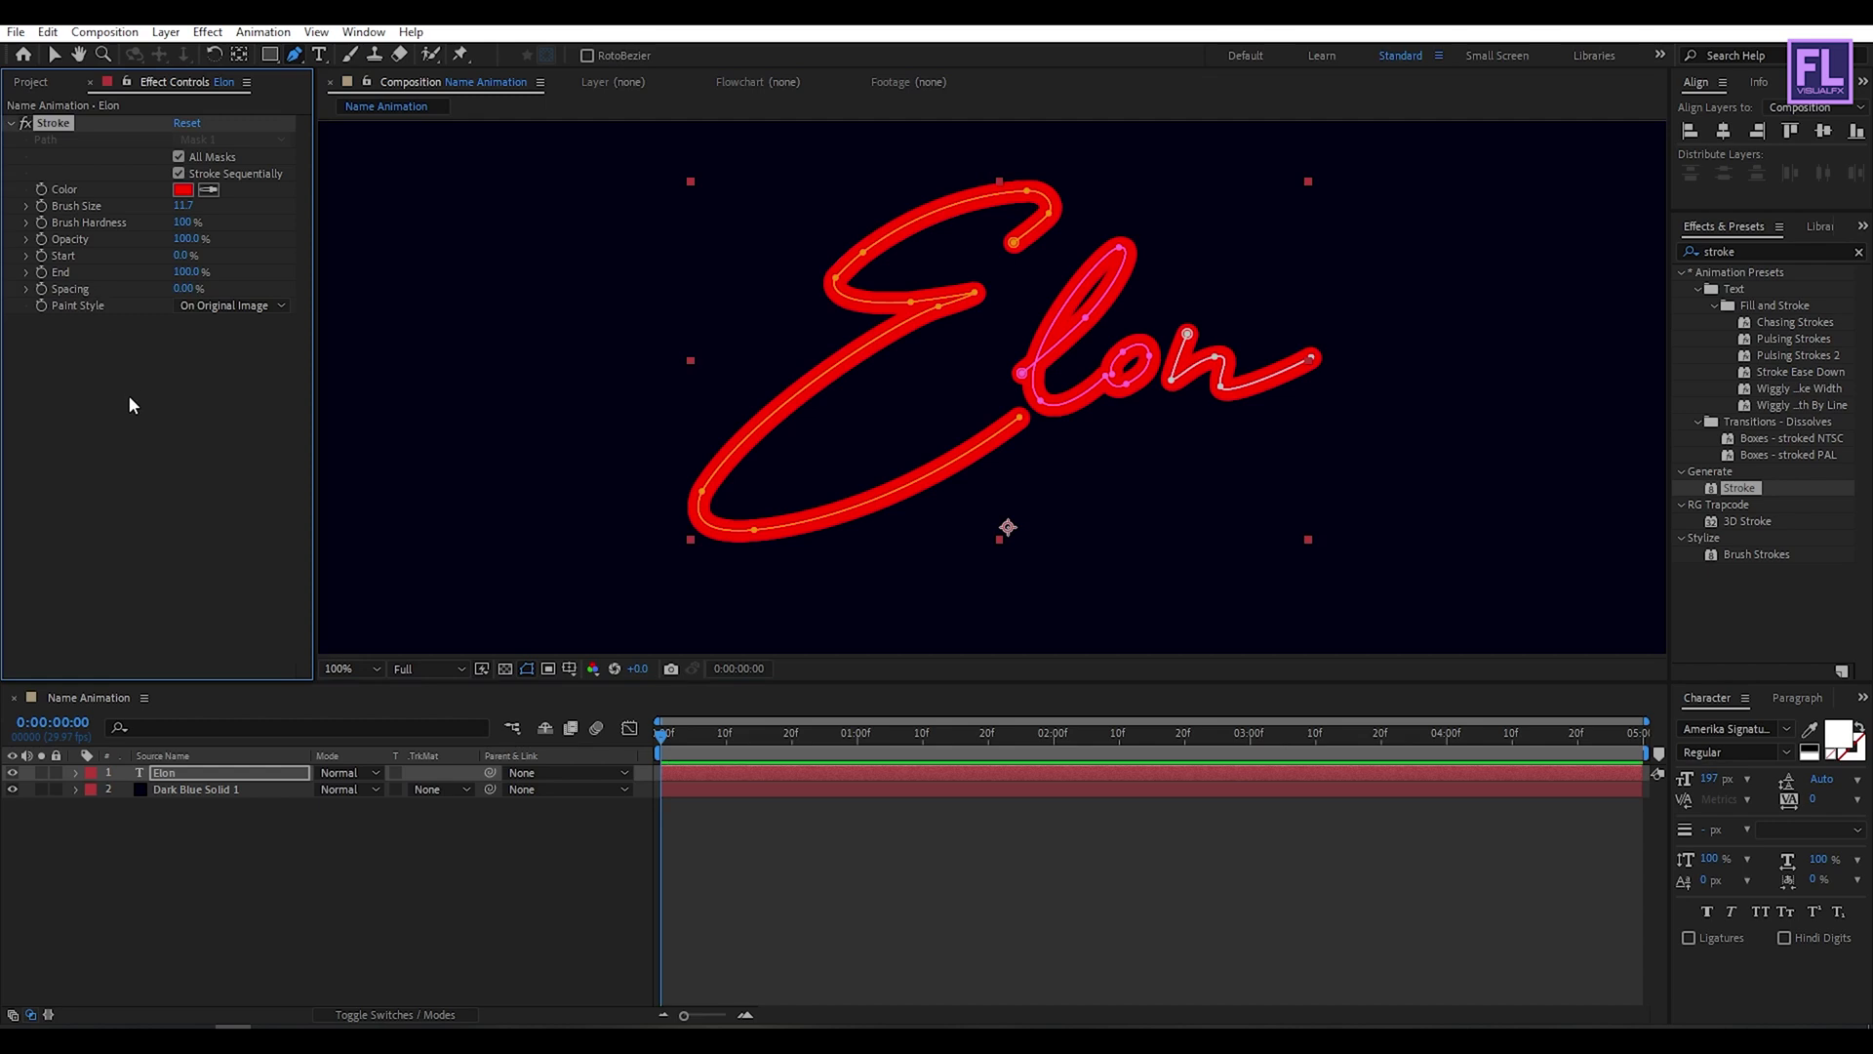
mouse_move(680, 746)
left_mouse_down()
mouse_move(927, 746)
mouse_move(601, 756)
left_mouse_up()
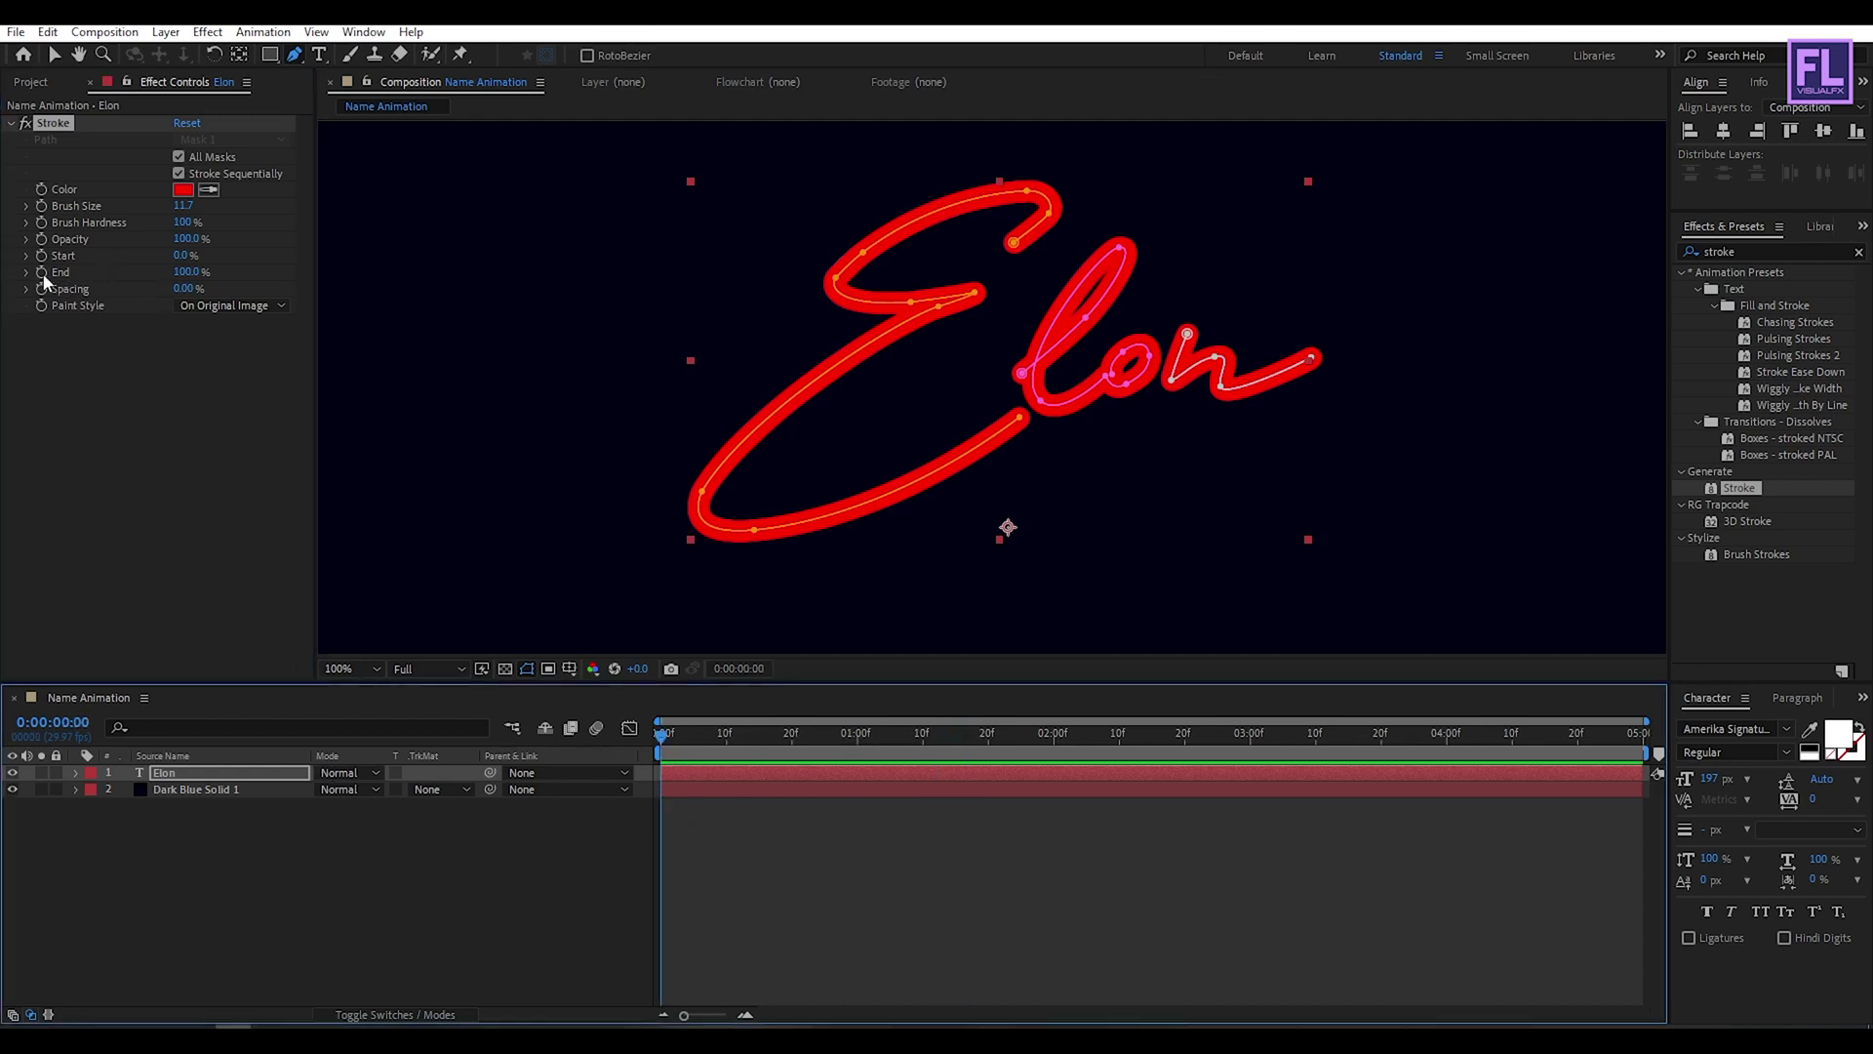
left_click_drag(184, 272, 32, 278)
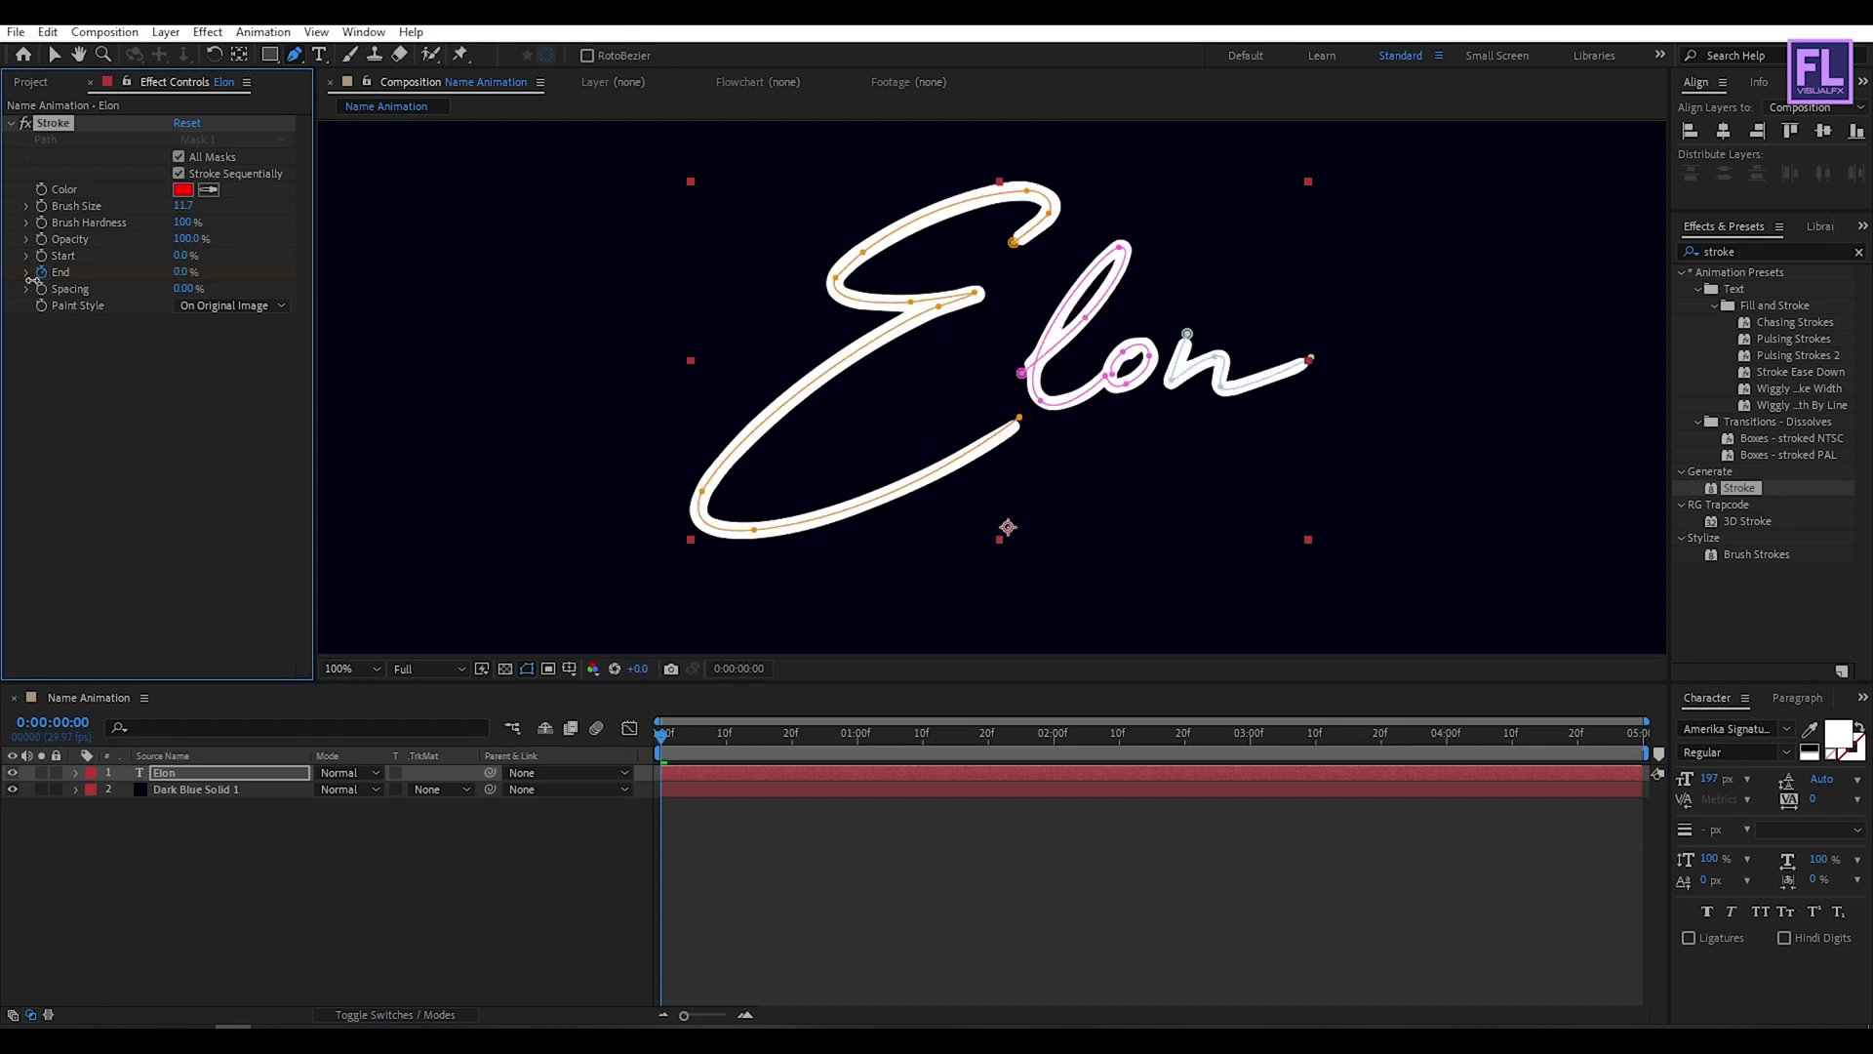
left_click_drag(685, 748, 957, 737)
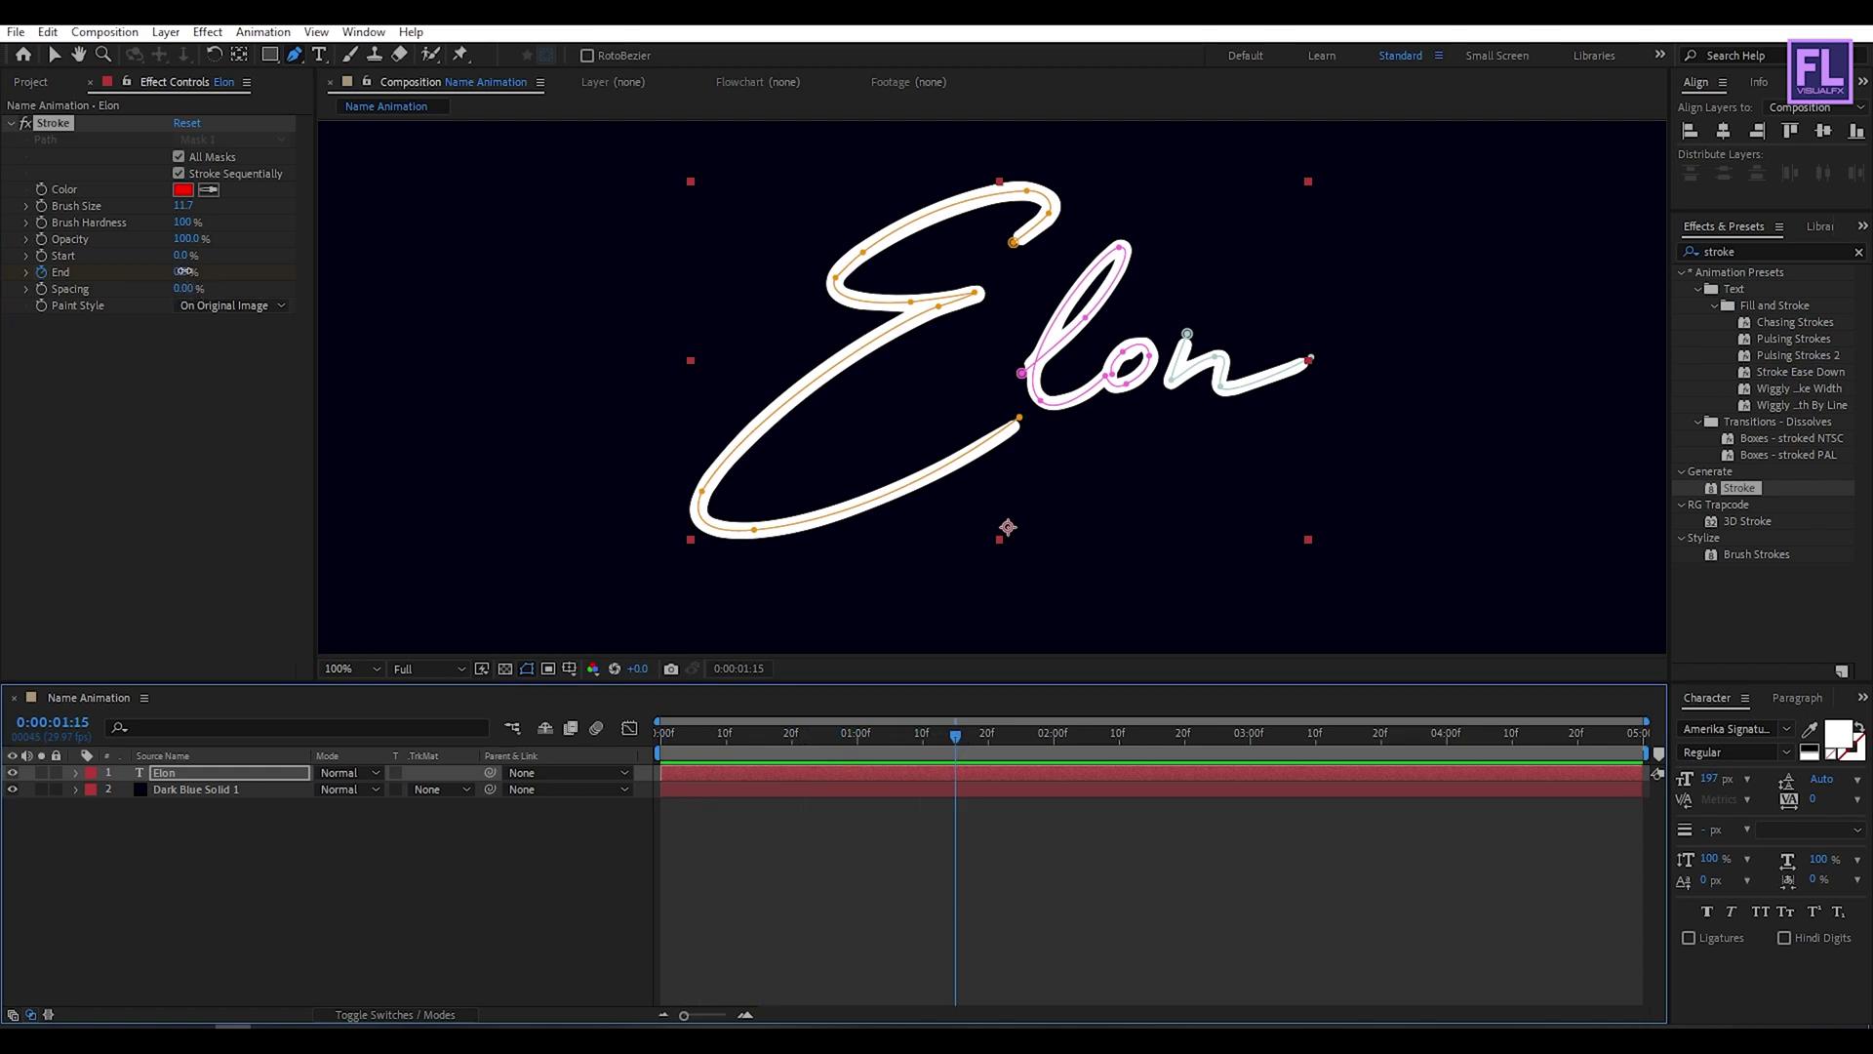
left_click_drag(185, 272, 187, 271)
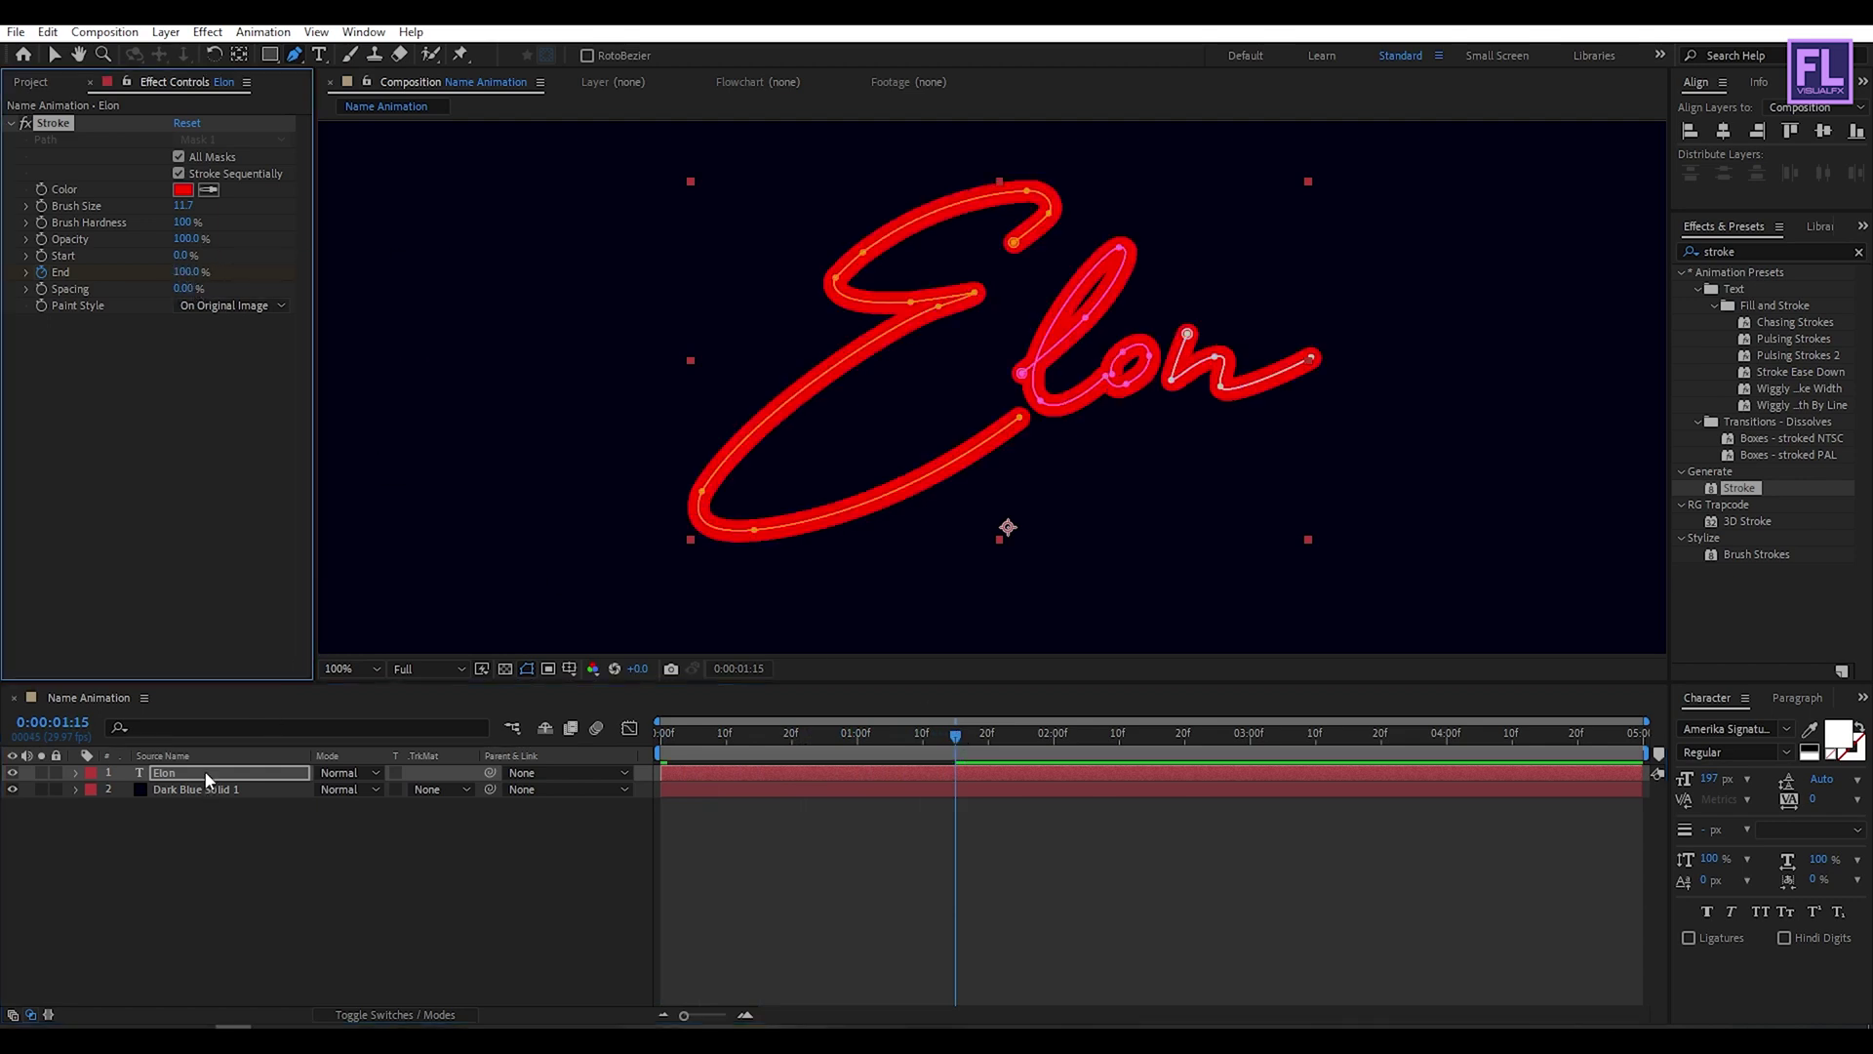
- Set Paint Style to Reveal Original Image and preview the write-on
left_click(259, 306)
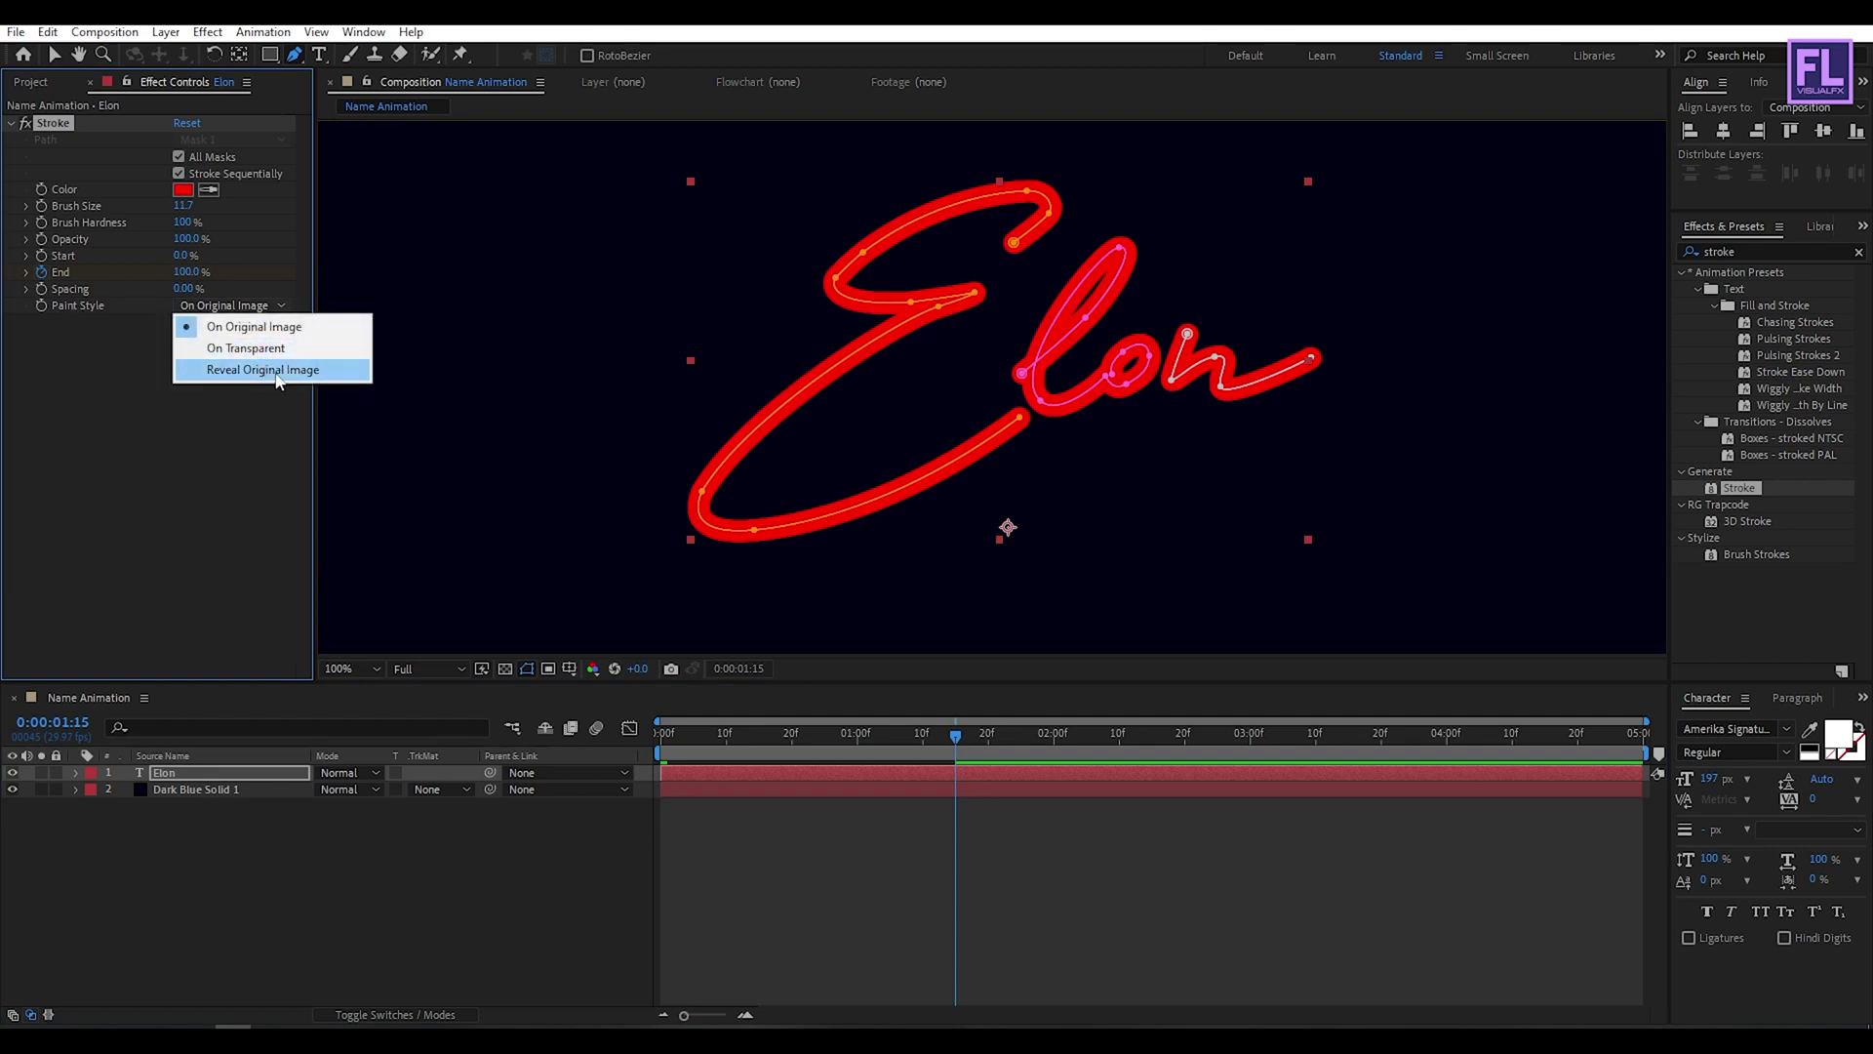
left_click(275, 374)
left_click_drag(931, 738, 600, 796)
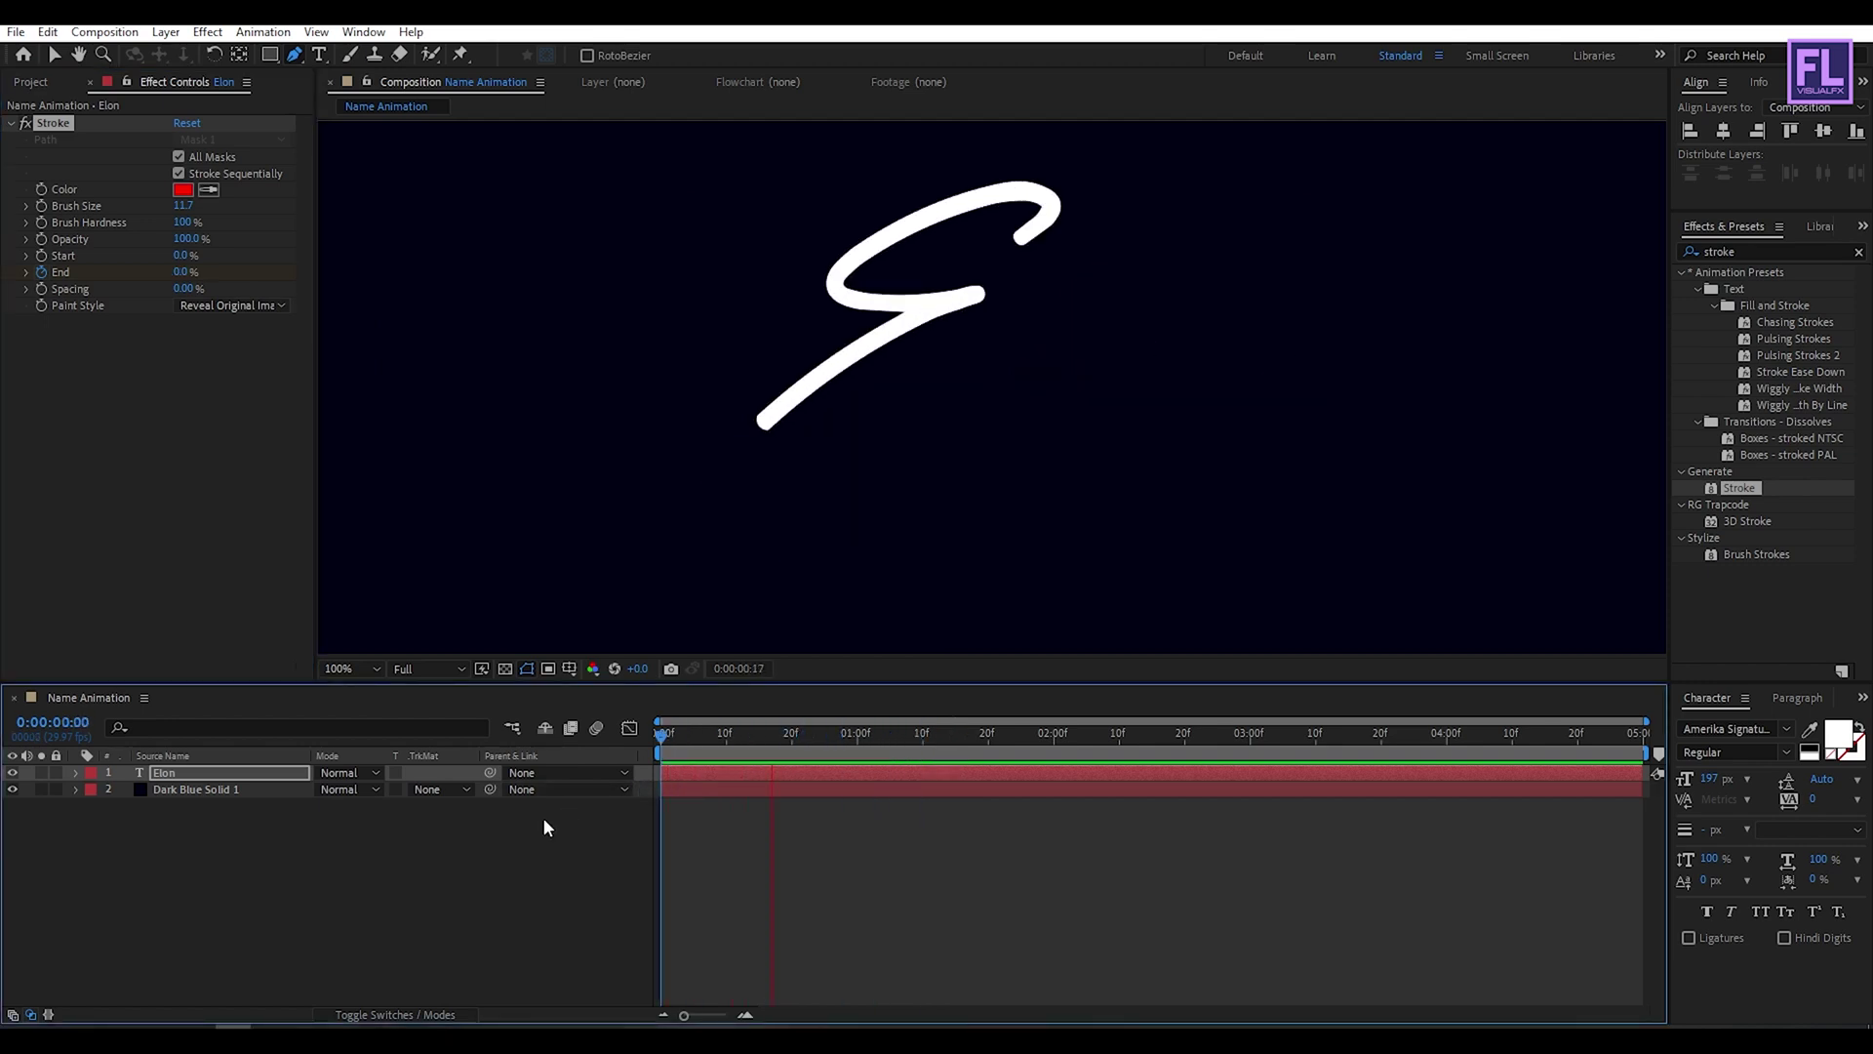
key("space")
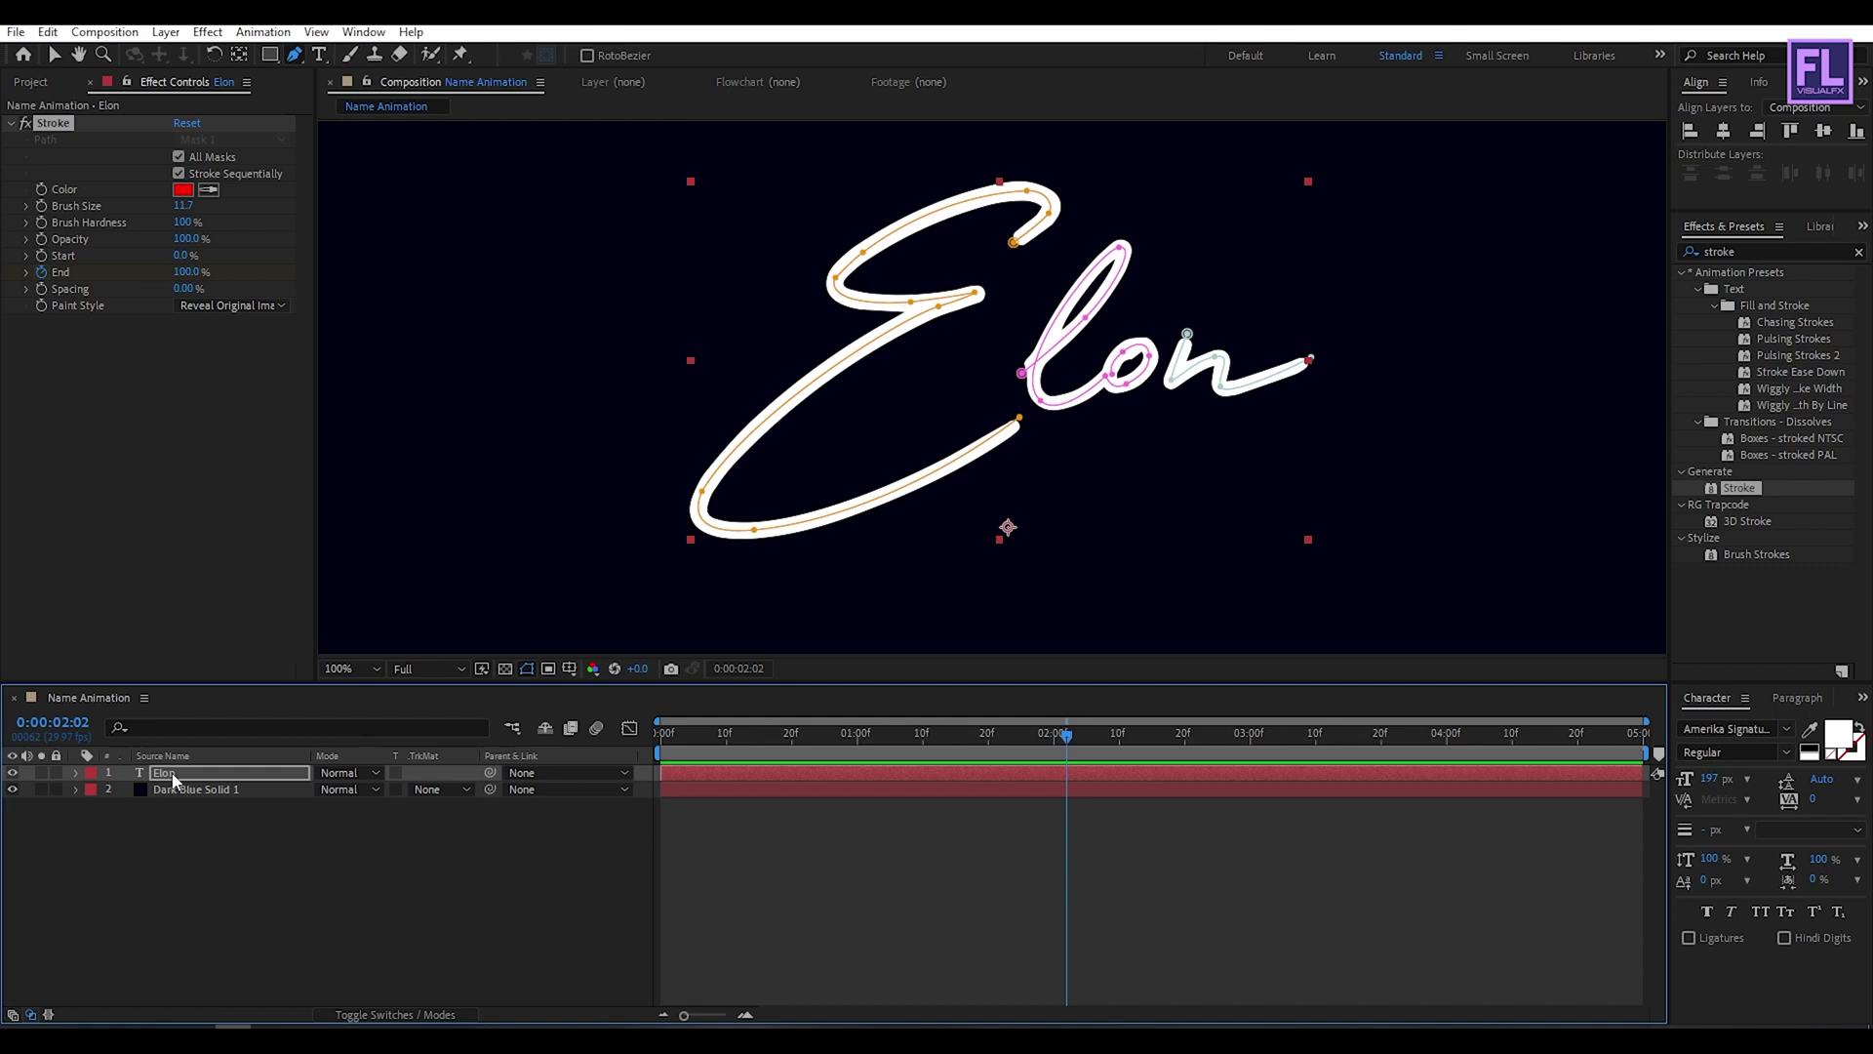
left_click(173, 776)
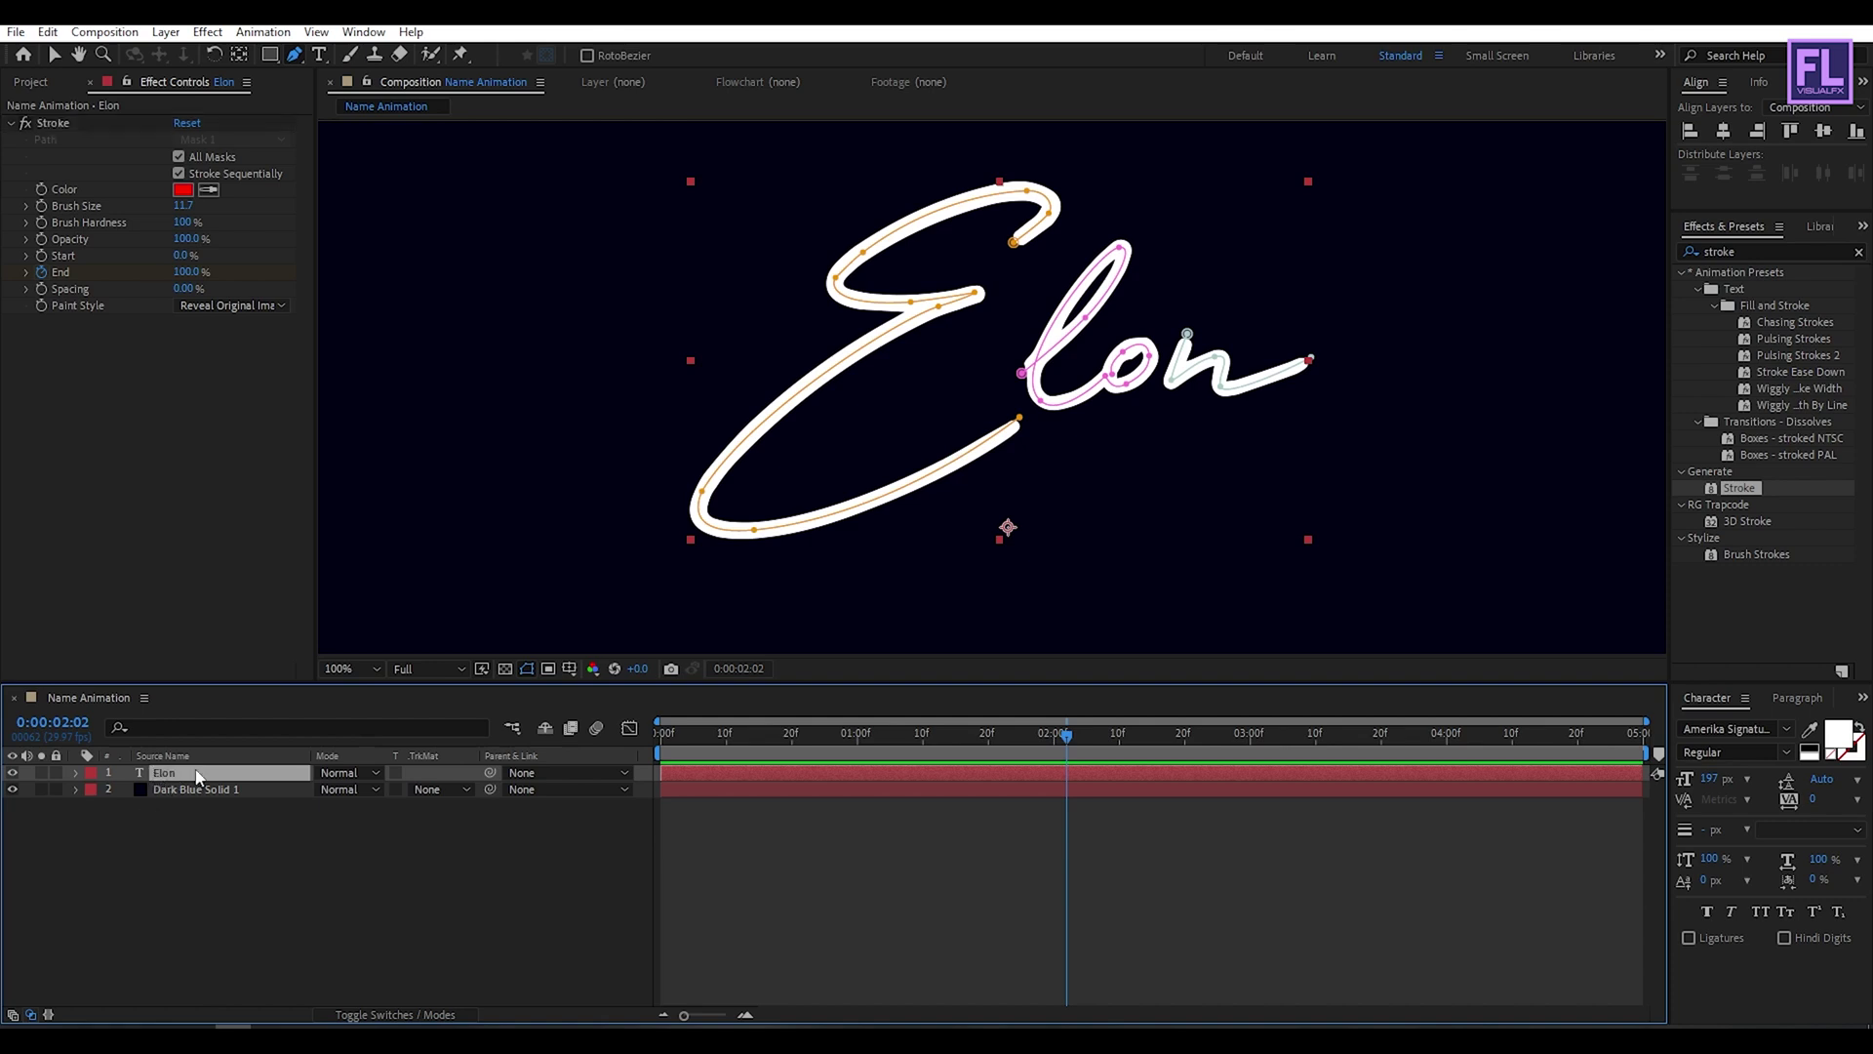
- Easy Ease both End keyframes and pull the last keyframe's influence left in the Graph Editor
key("u")
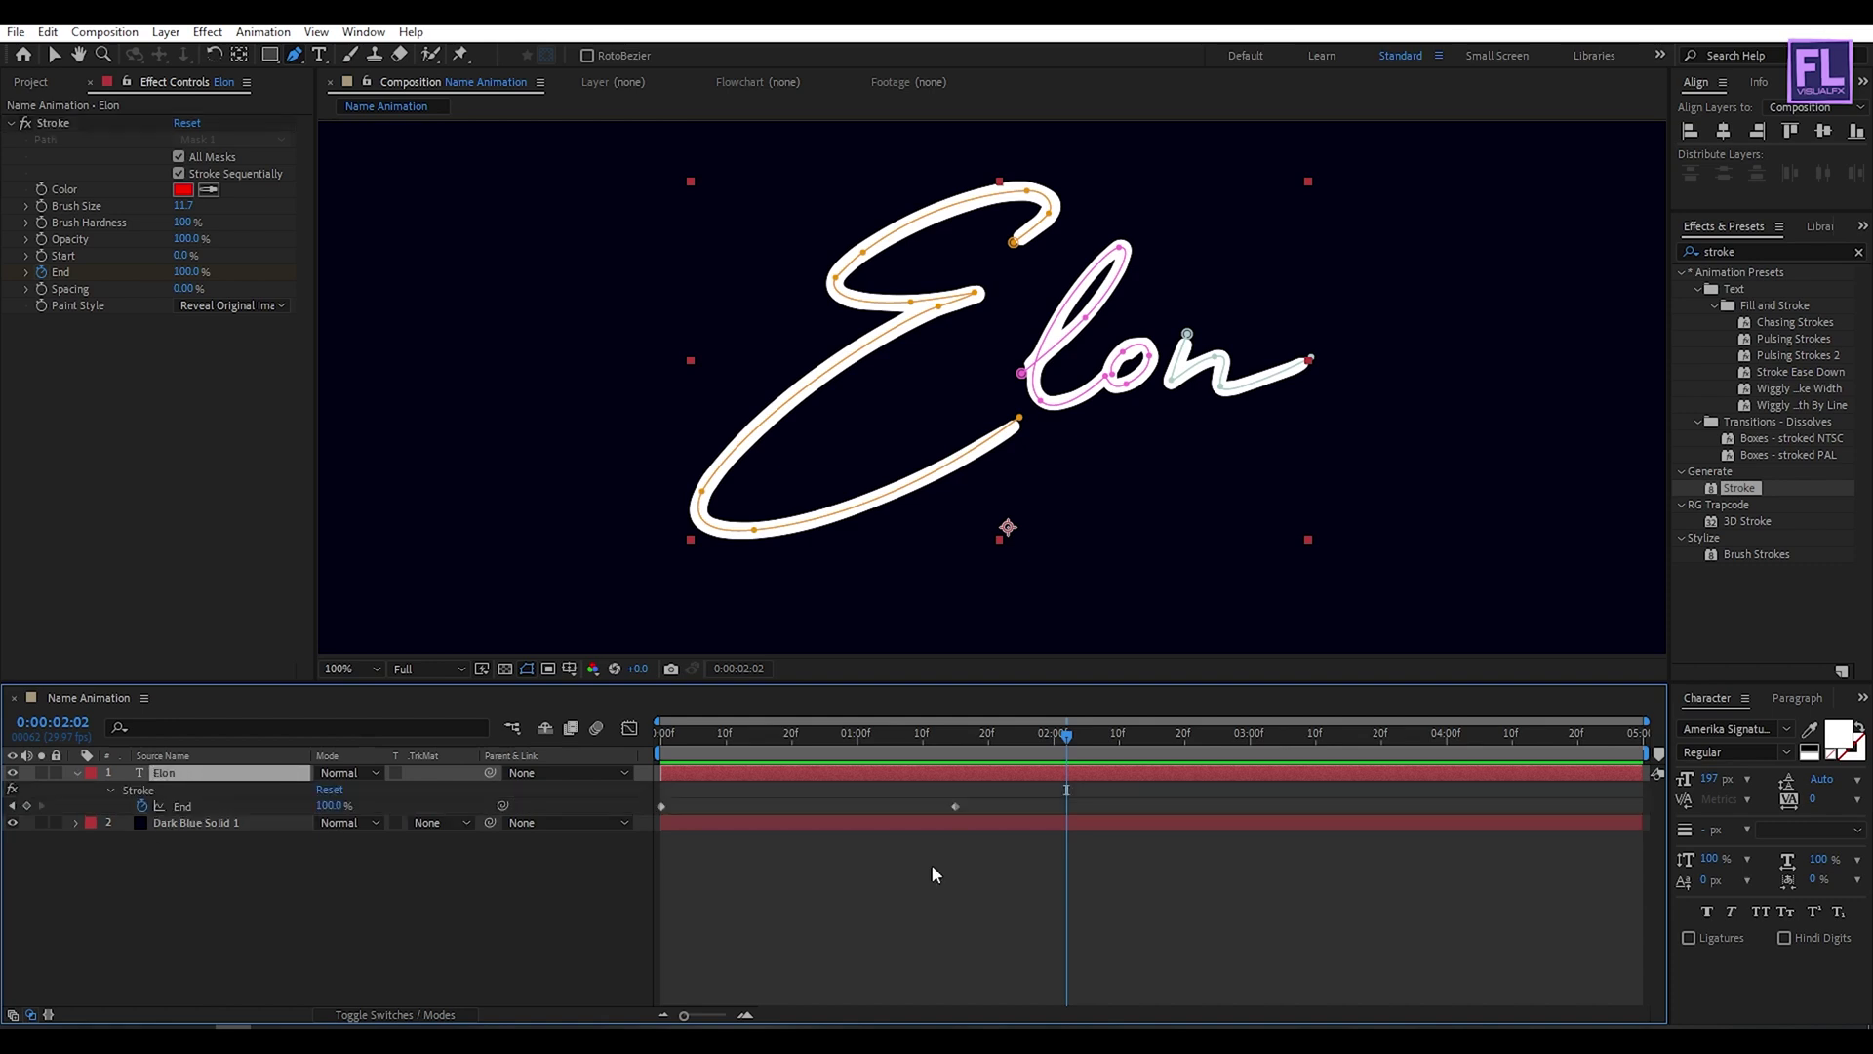
left_click_drag(990, 793, 633, 831)
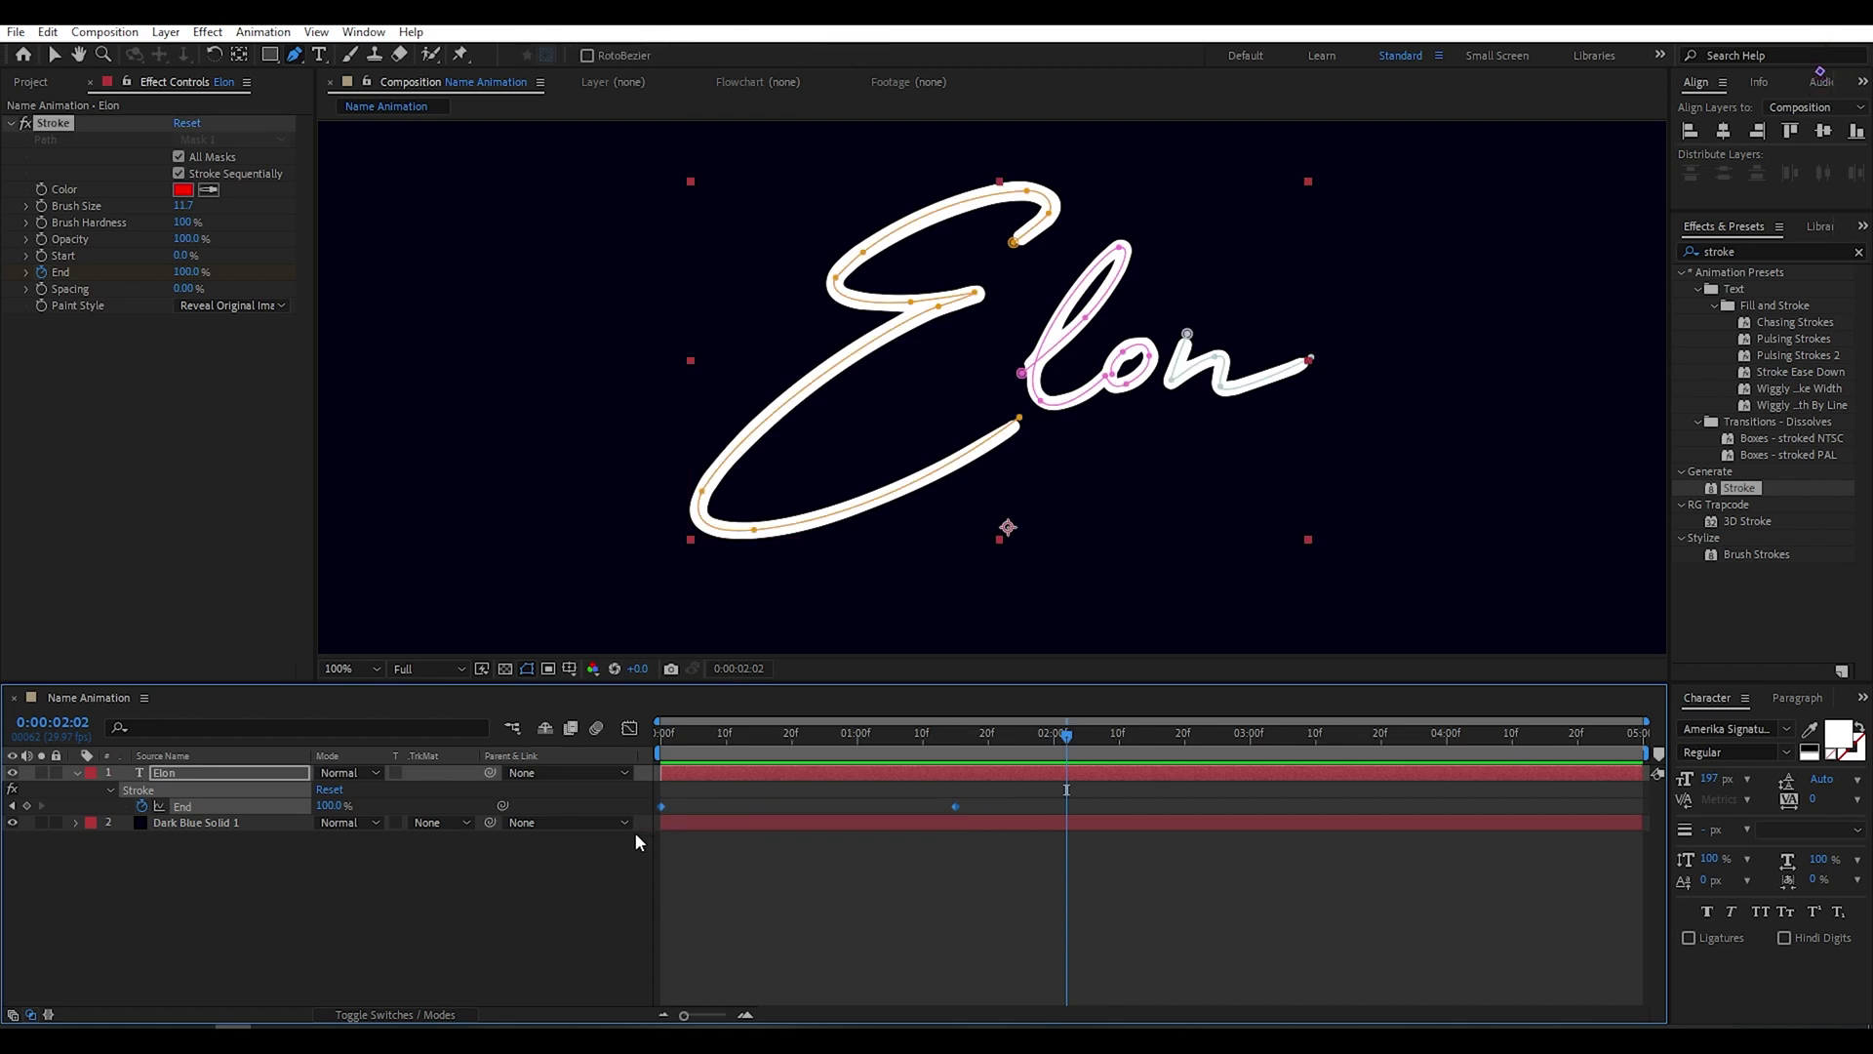
key("F9")
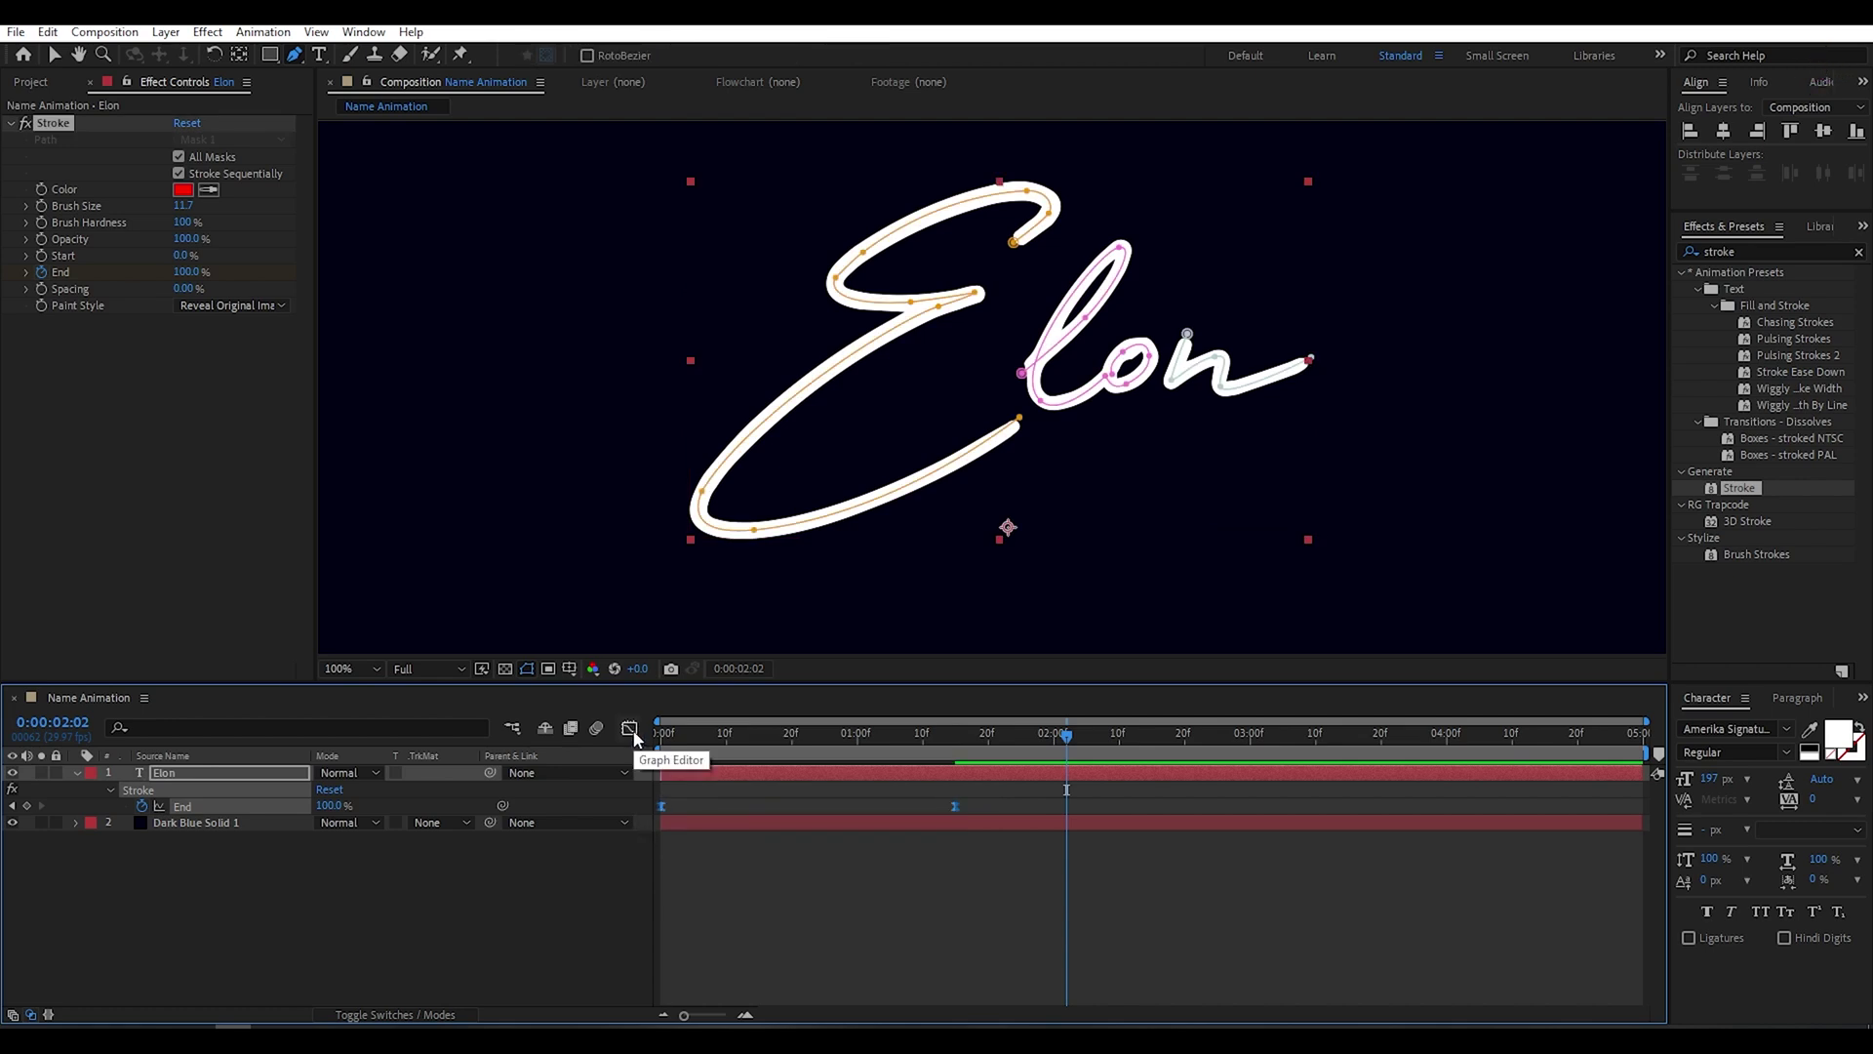
left_click(632, 729)
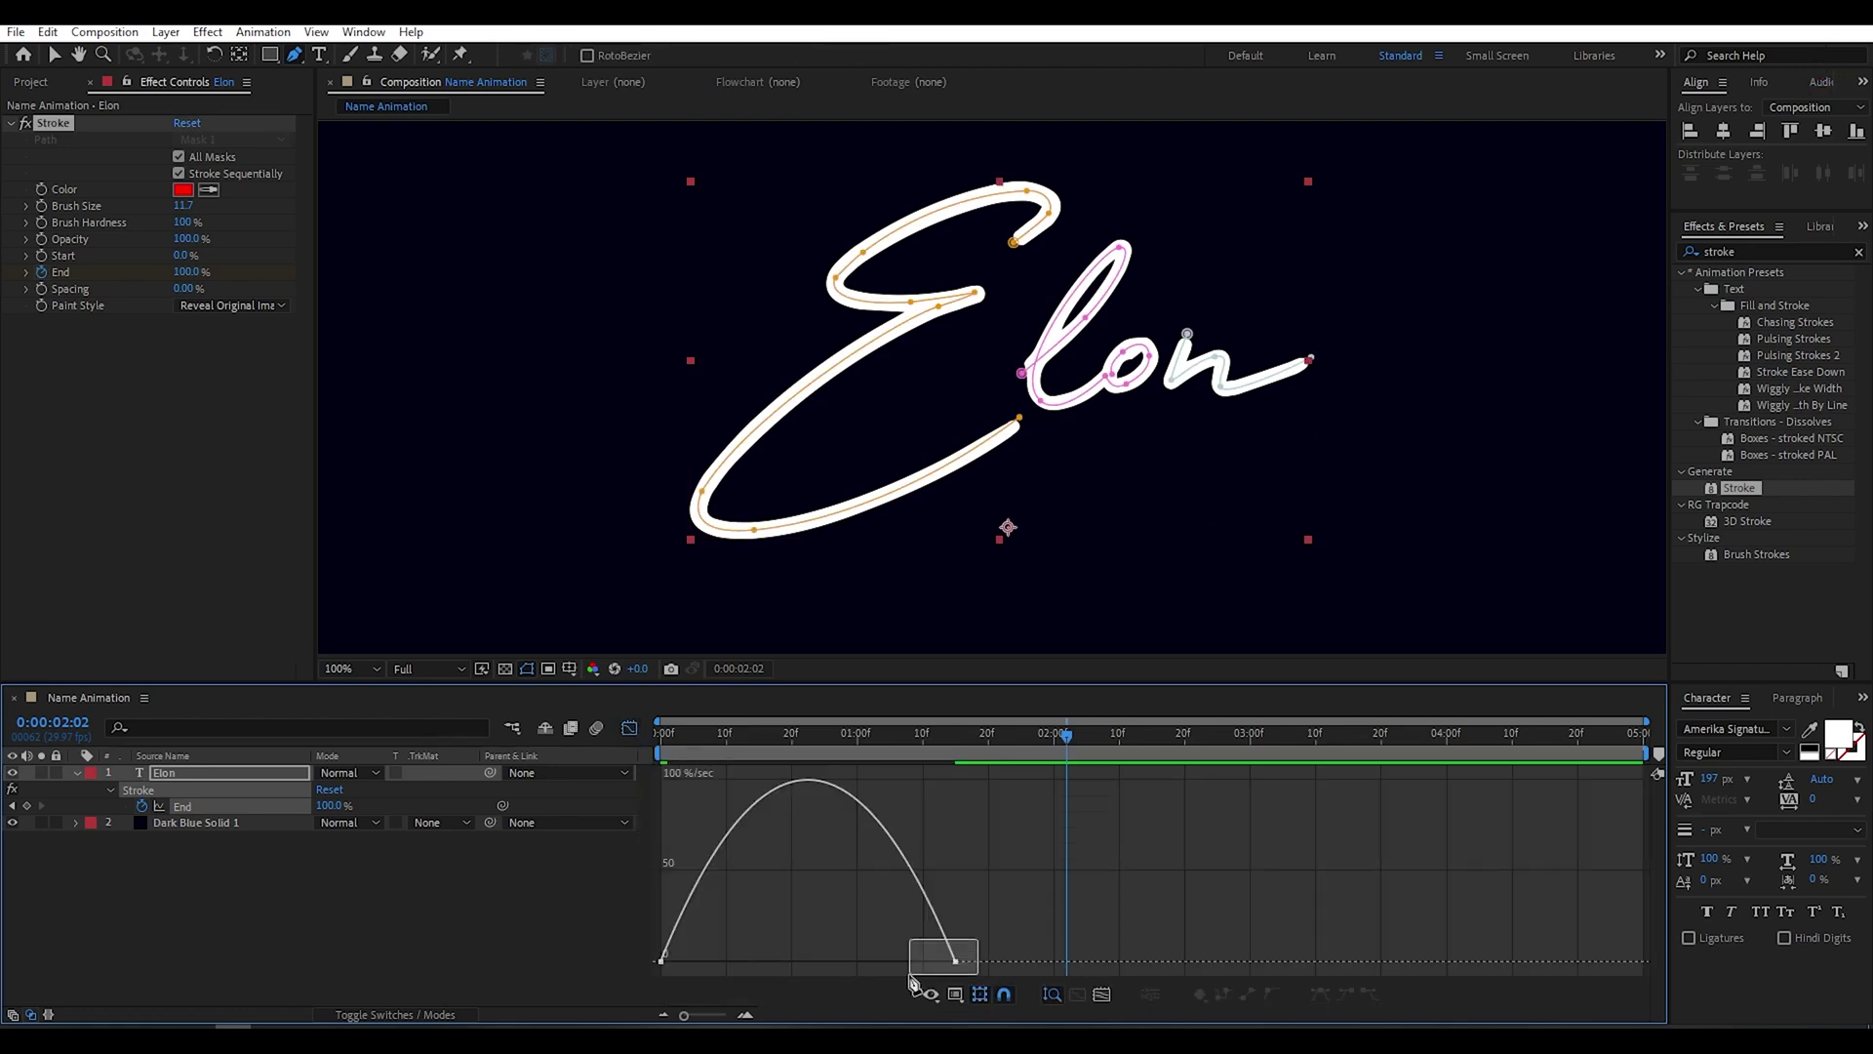
mouse_move(910, 978)
left_mouse_down()
mouse_move(886, 958)
mouse_move(746, 959)
mouse_move(808, 960)
left_mouse_up()
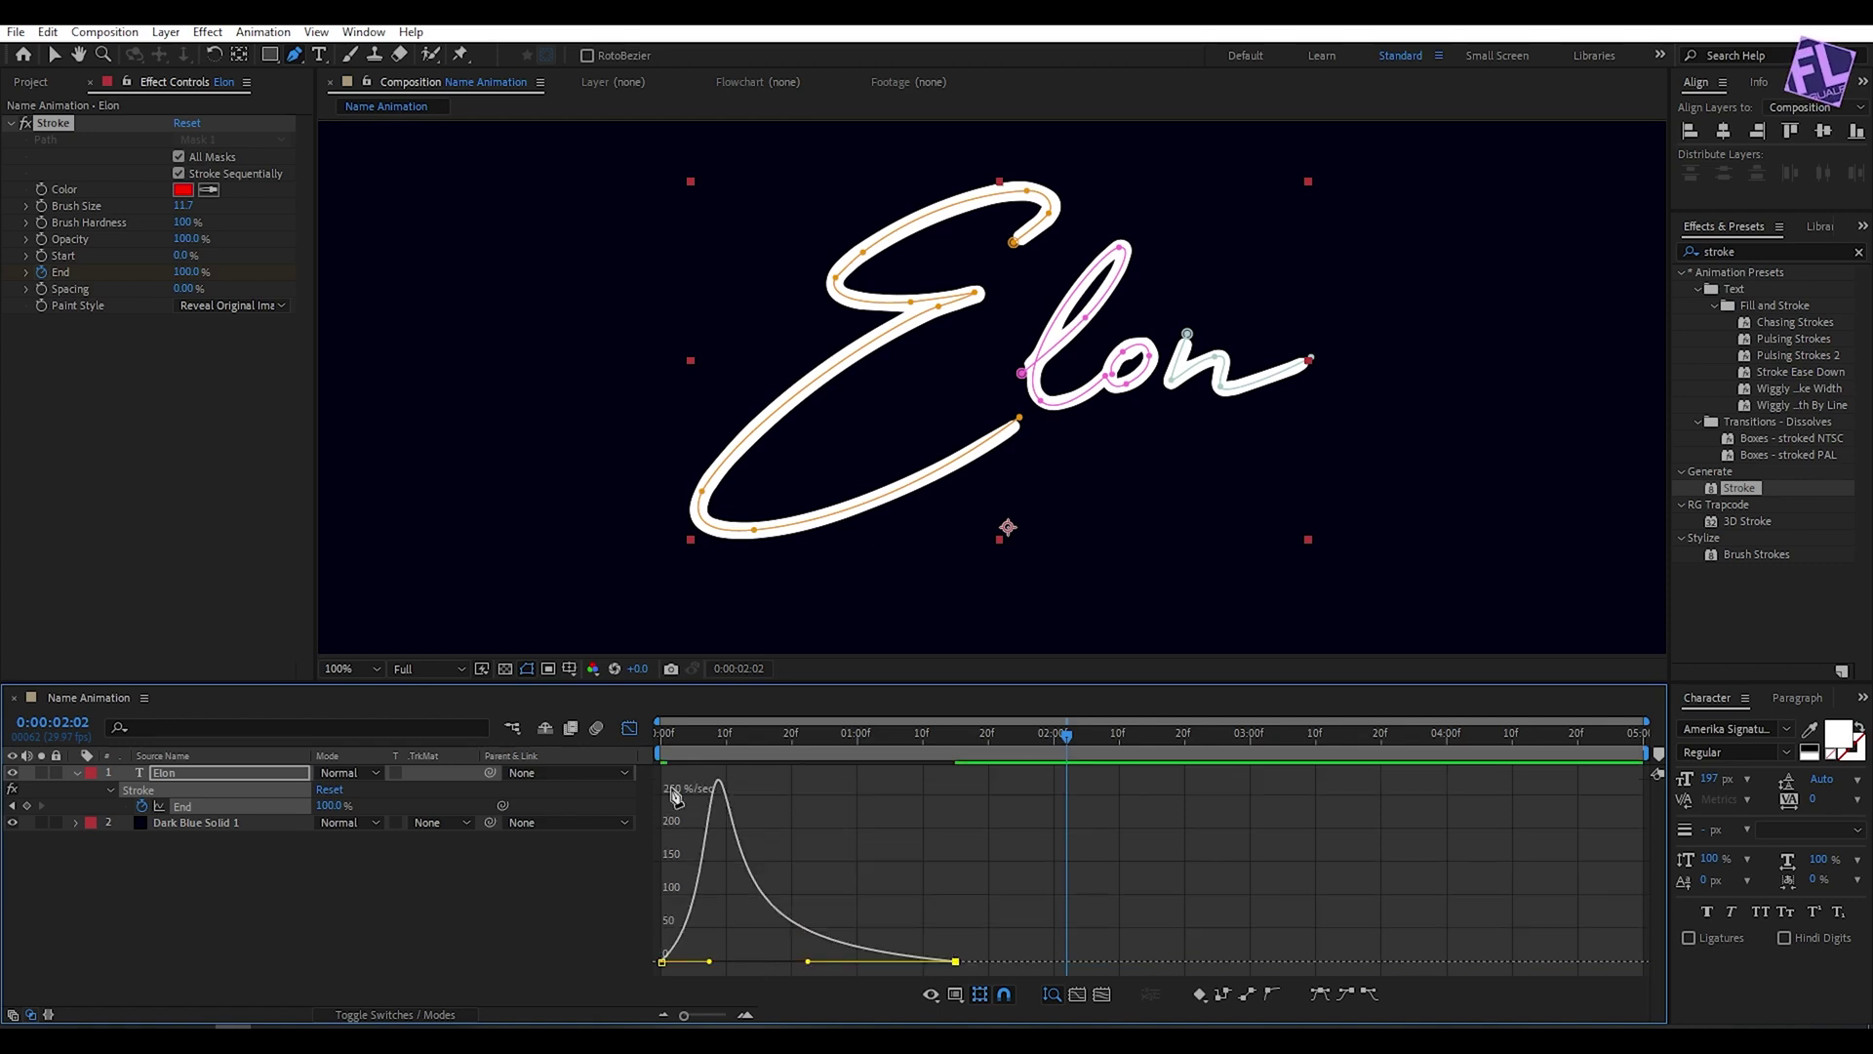
left_click(632, 728)
- Preview the eased write-on from the start, then refit the viewer and collapse the layer properties
key("Home")
key("space")
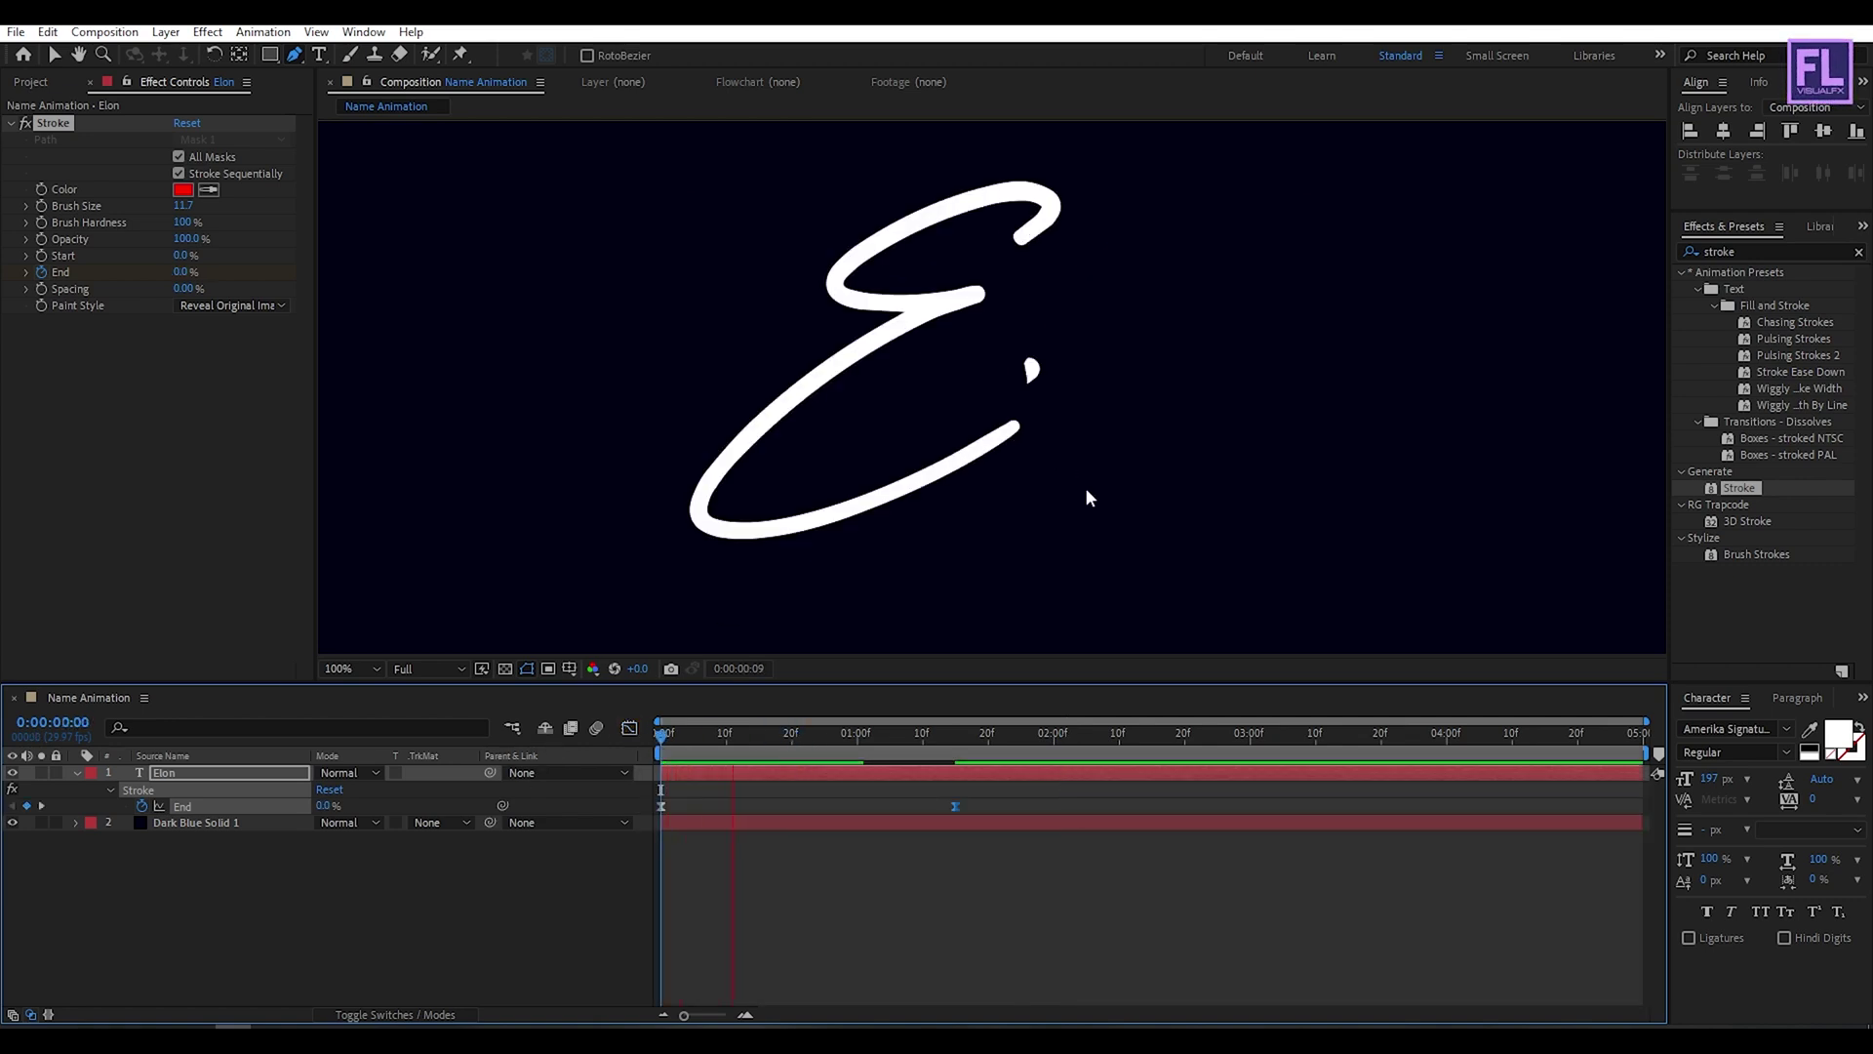
key("space")
key("comma")
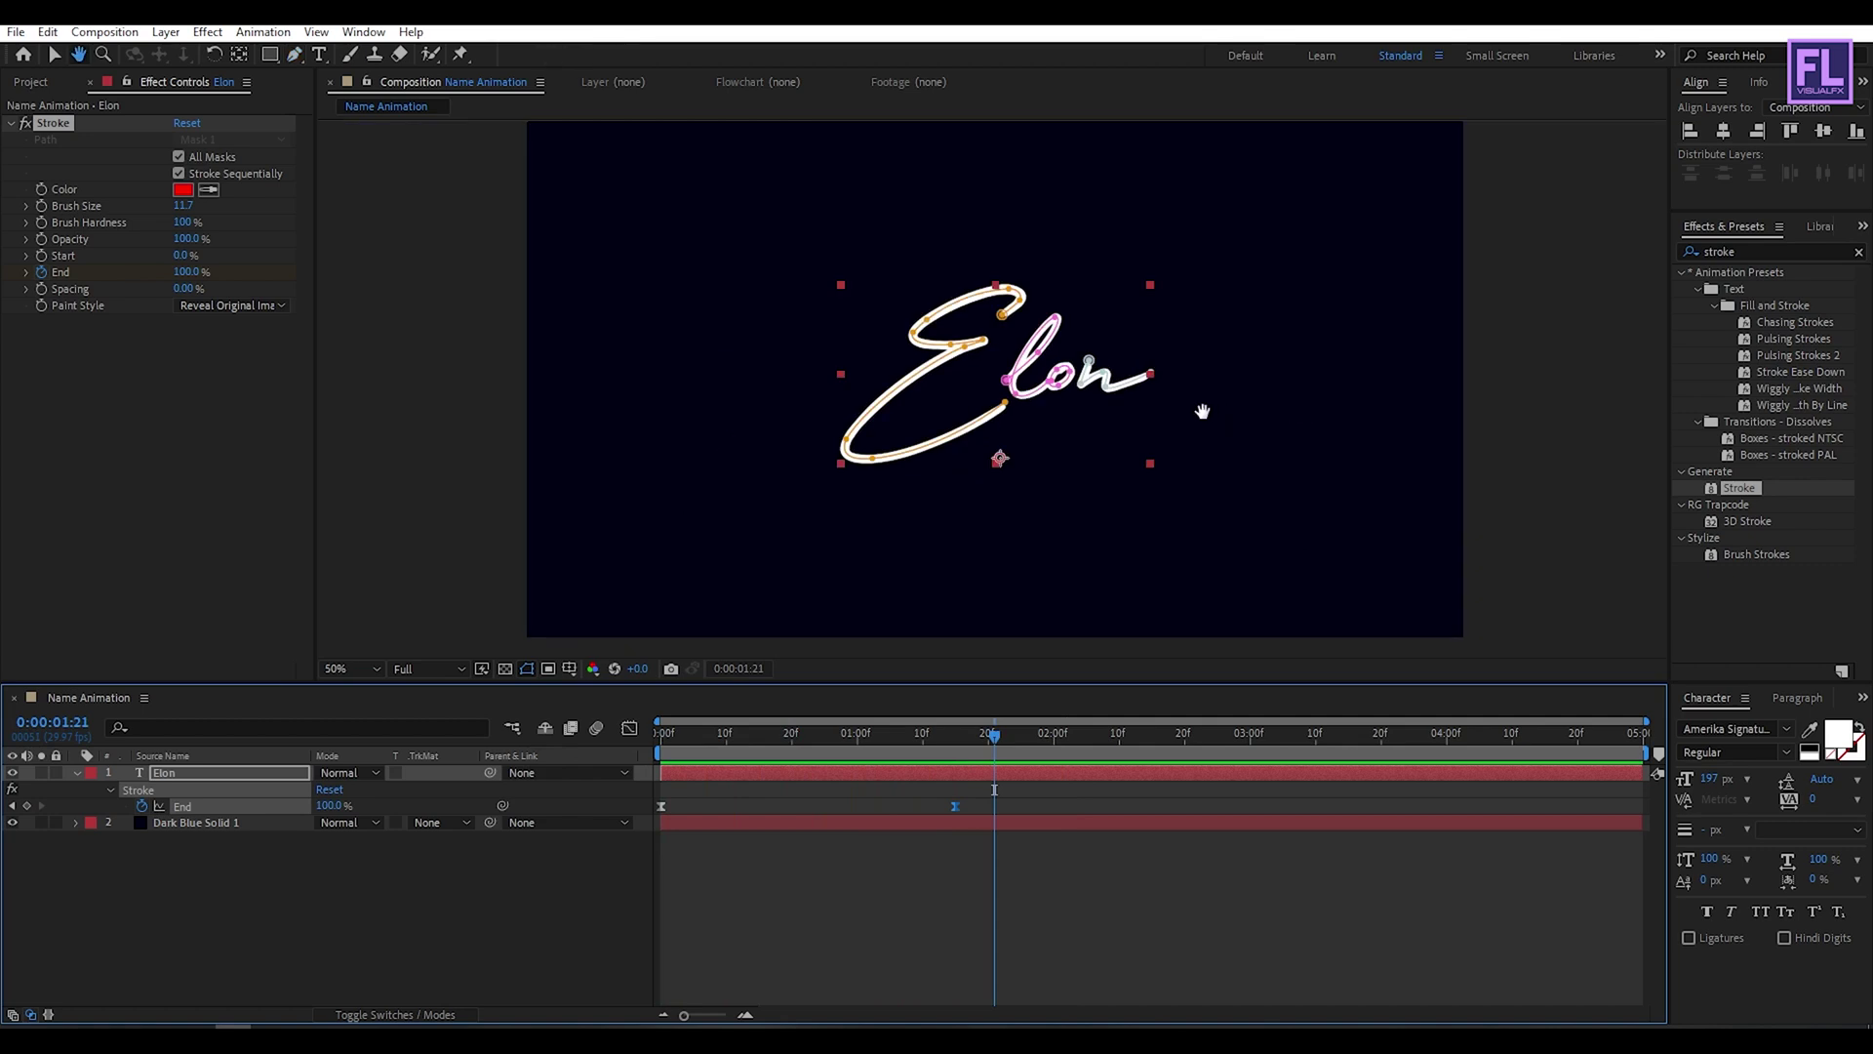
left_click_drag(1202, 412, 1176, 417)
left_click(435, 839)
key("g")
left_click(101, 769)
key("u")
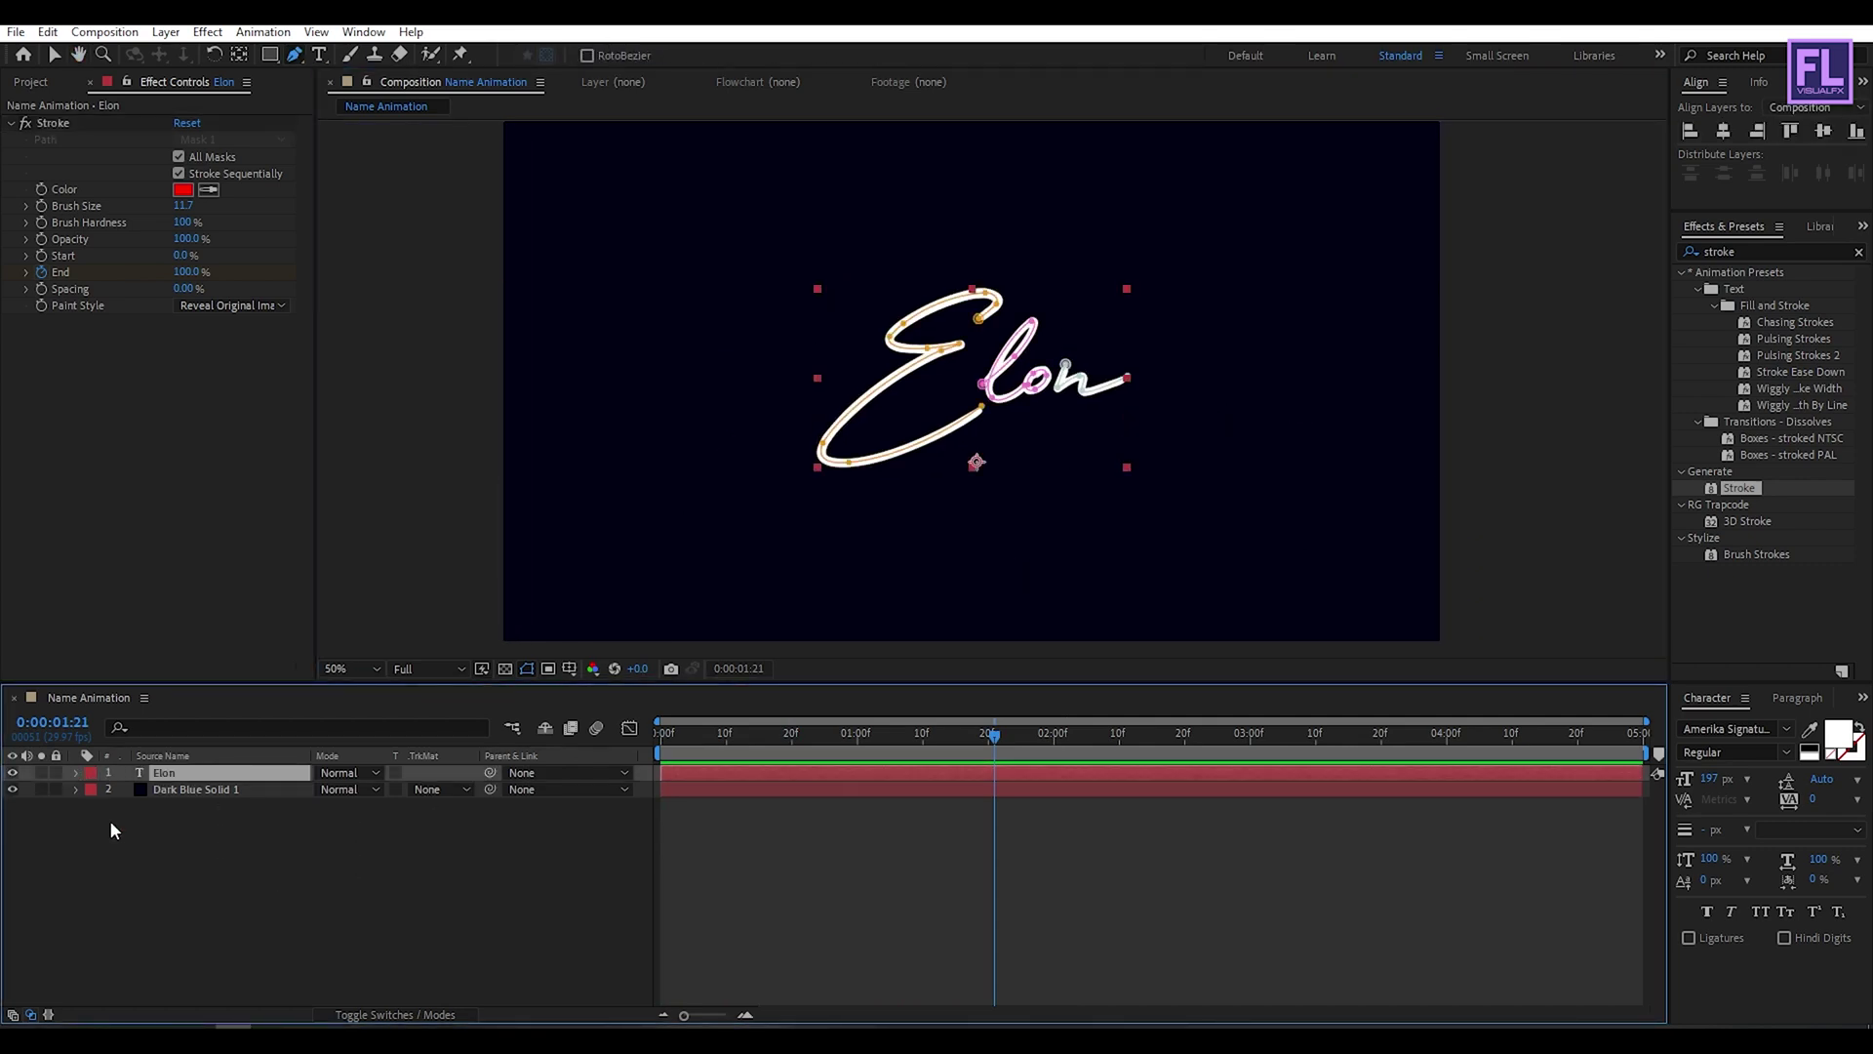
right_click(174, 852)
- Add a MUSK text layer set in the Objective Super font
mouse_move(219, 864)
left_click(466, 666)
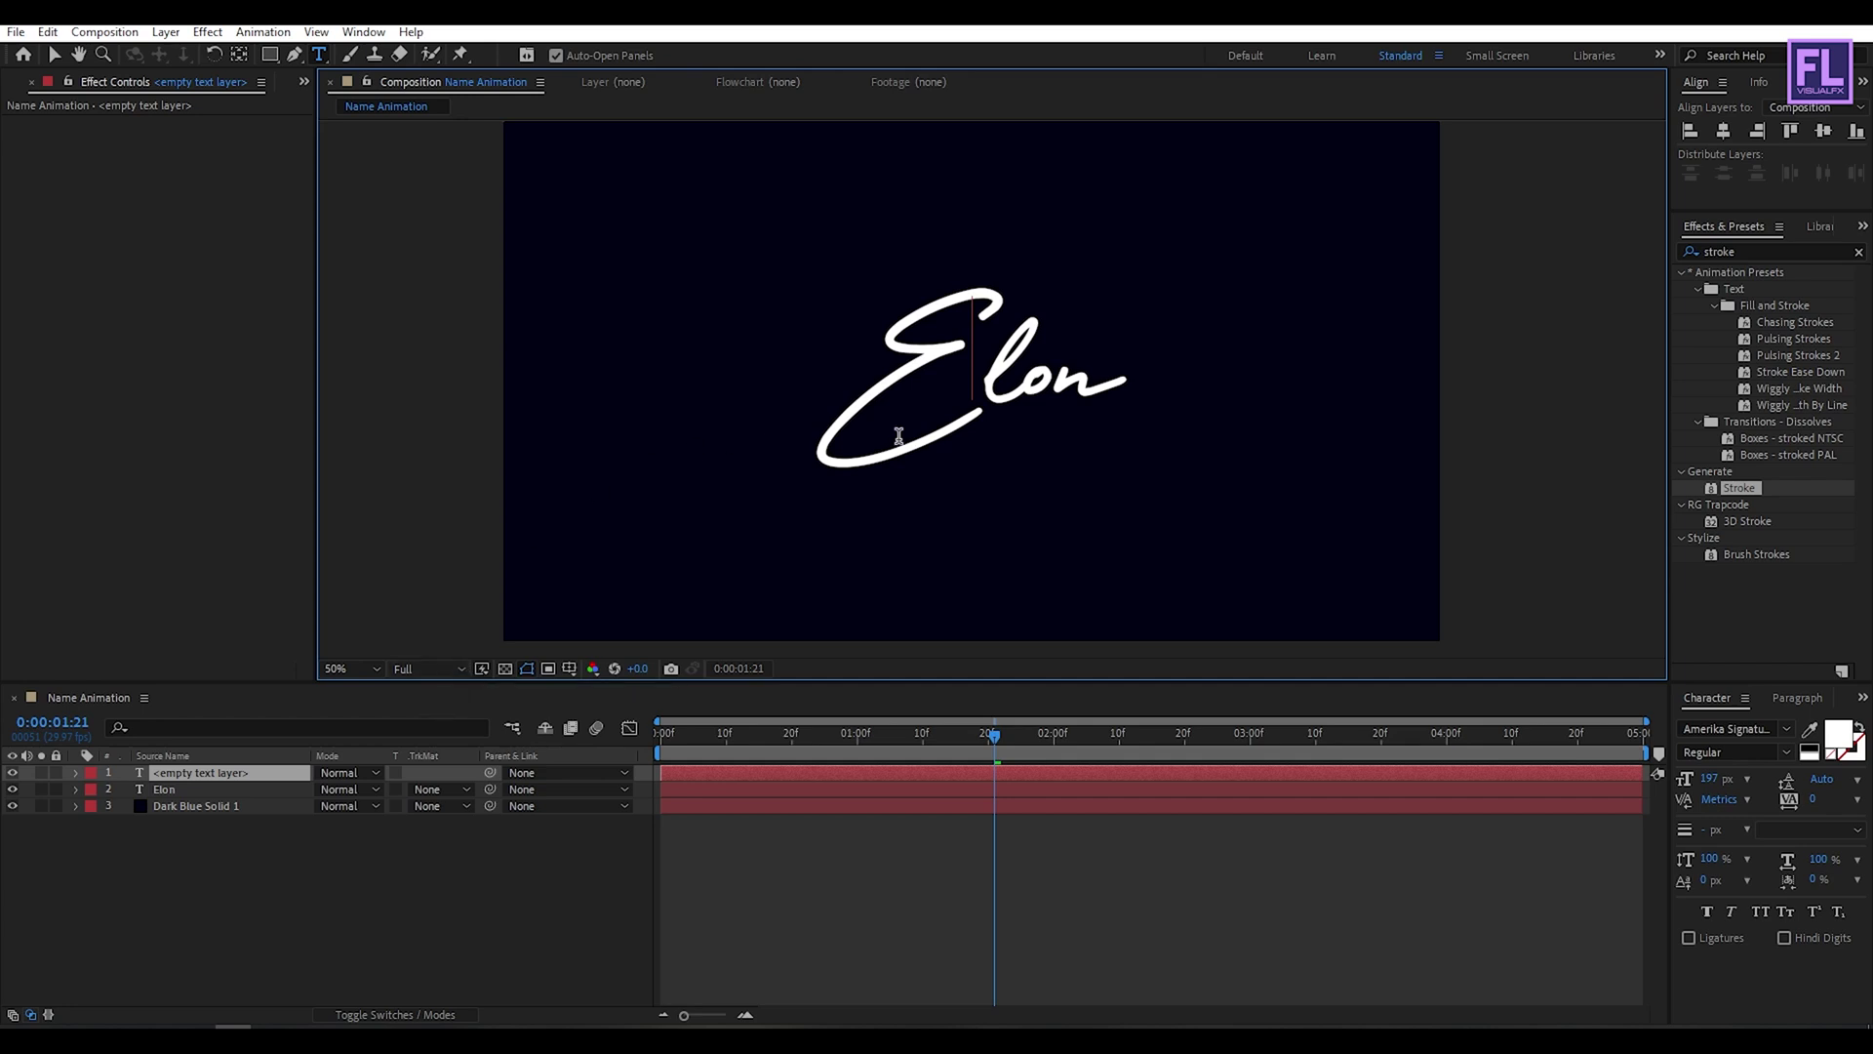
type("MU")
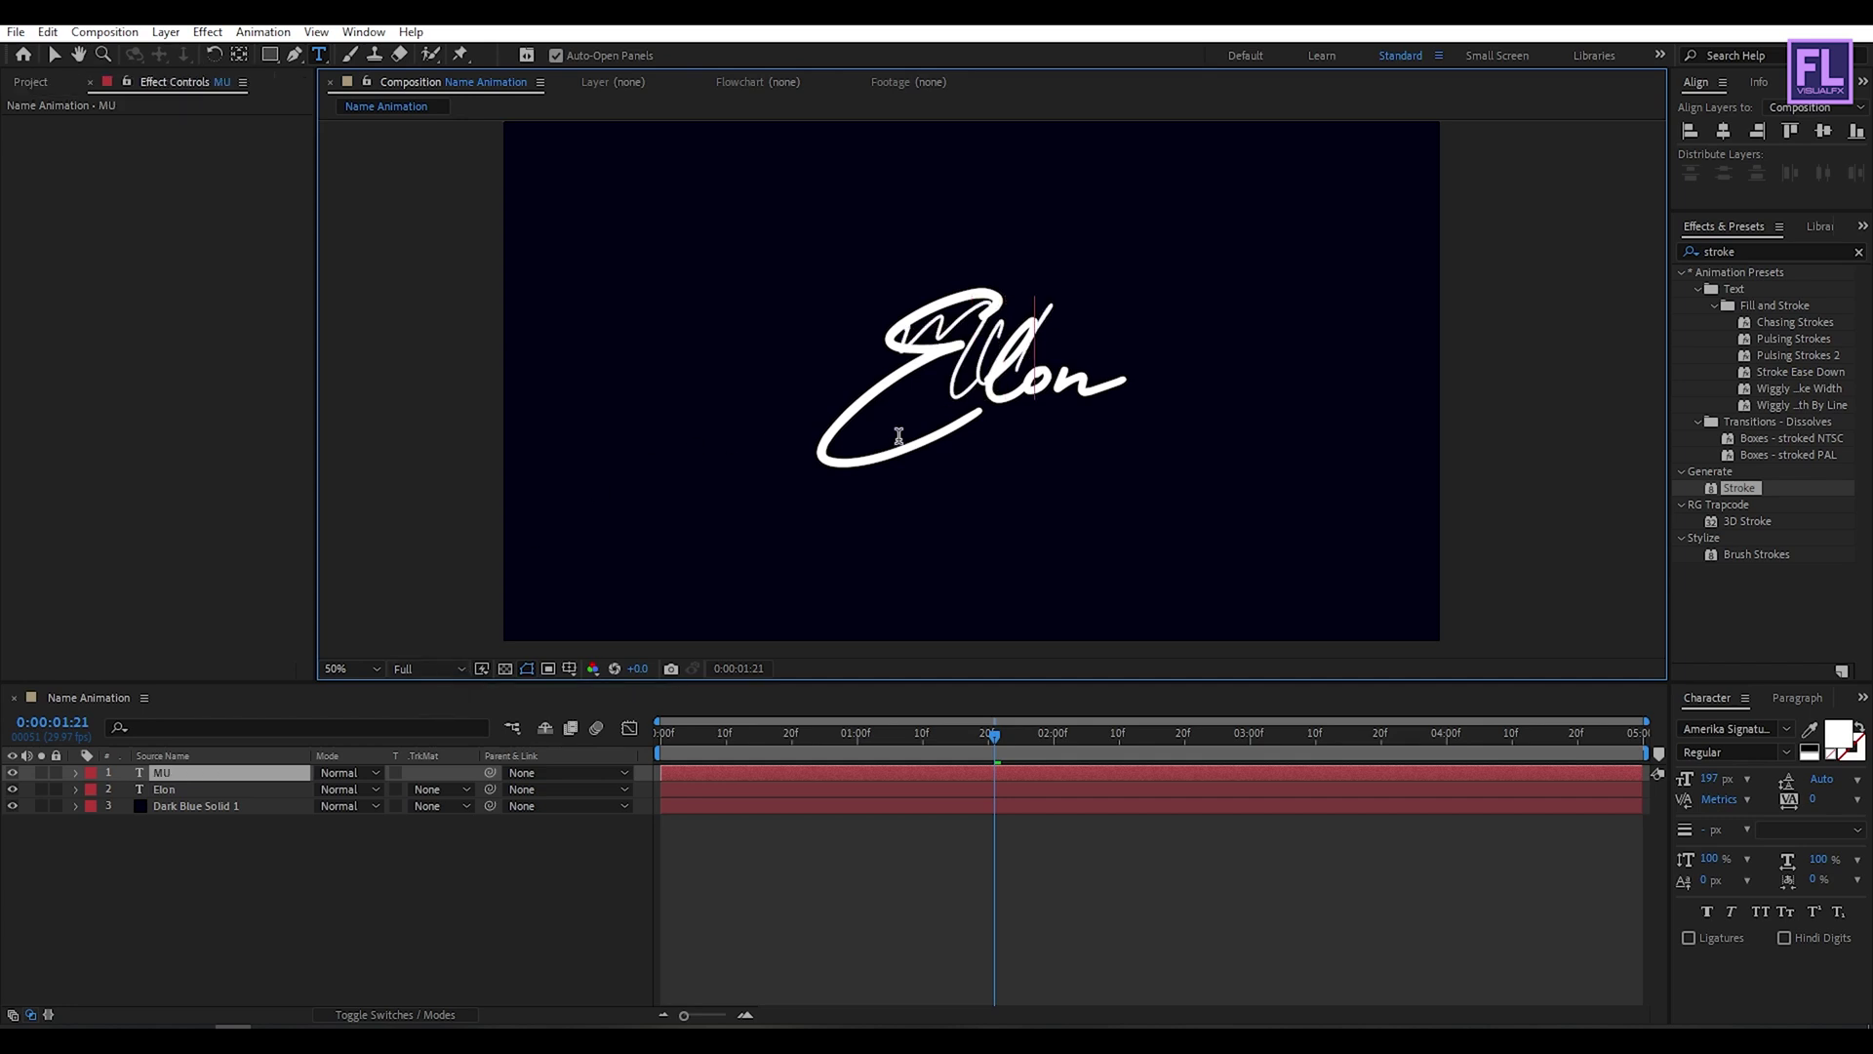
type("SK")
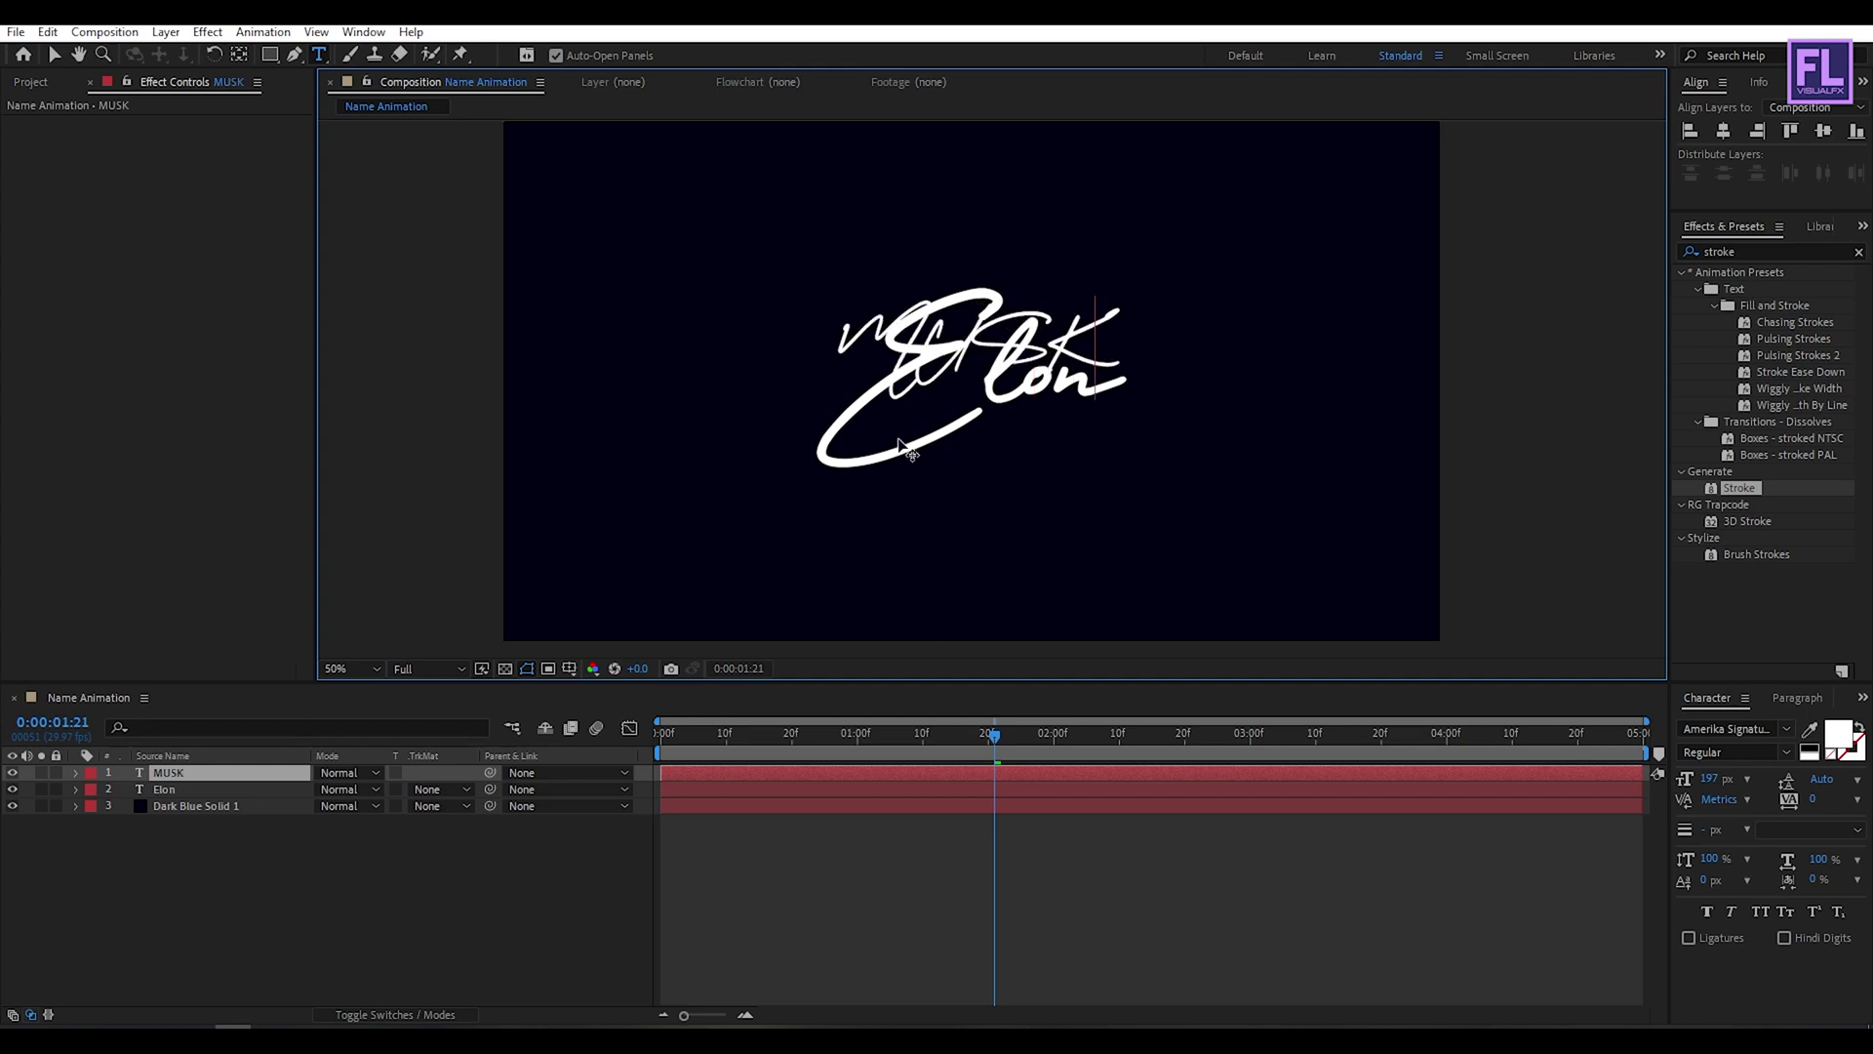
key("ctrl+Return")
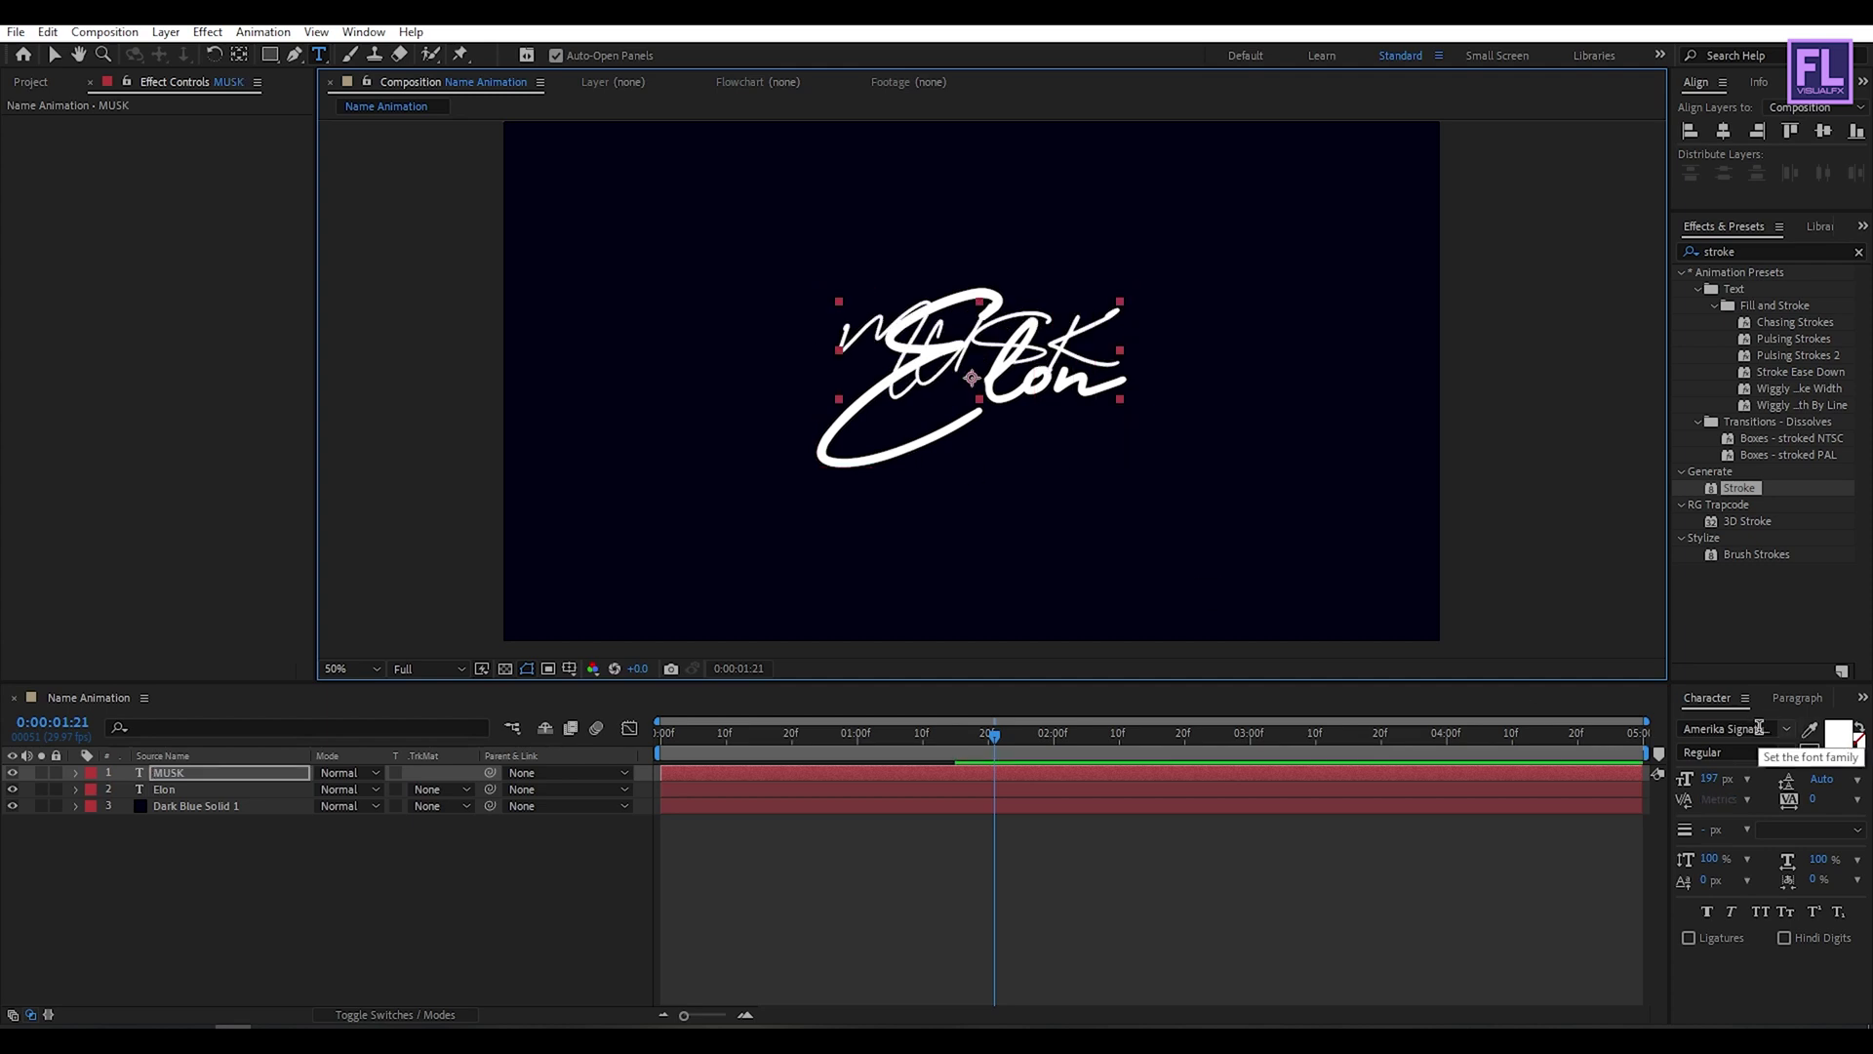
left_click(1750, 727)
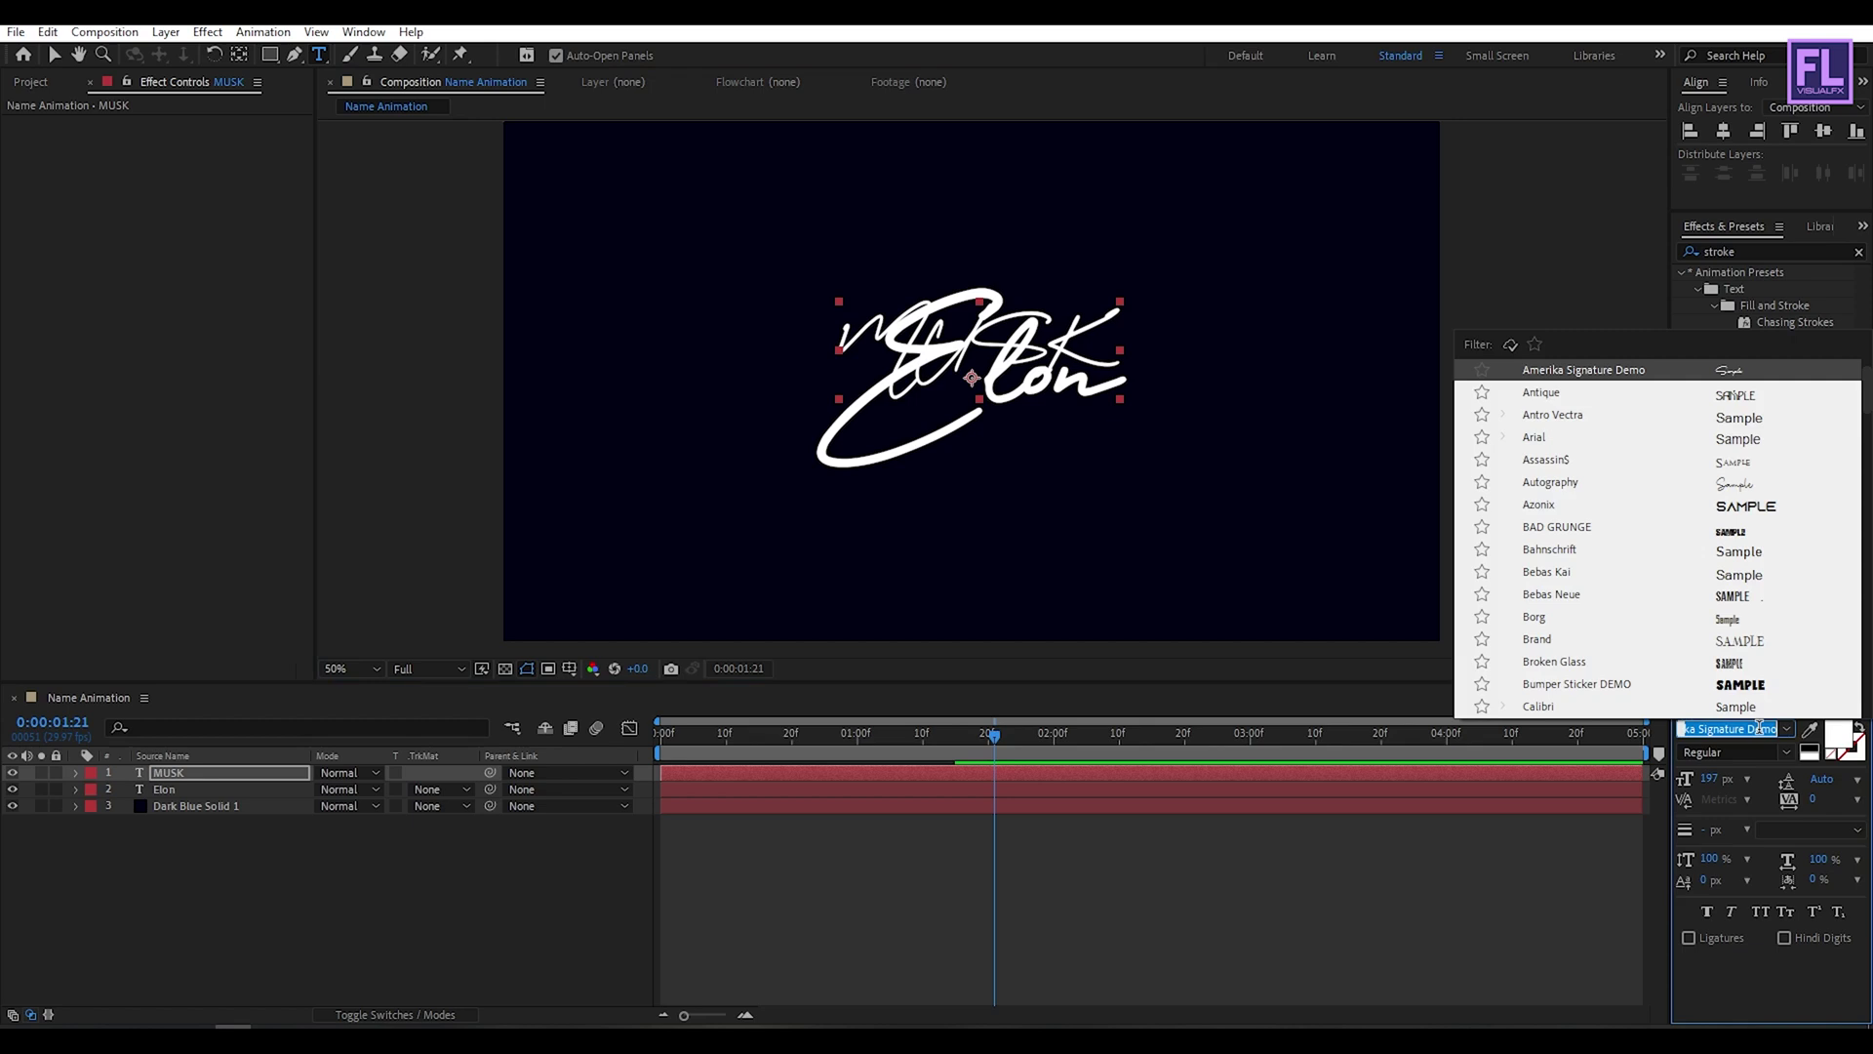
type("obj")
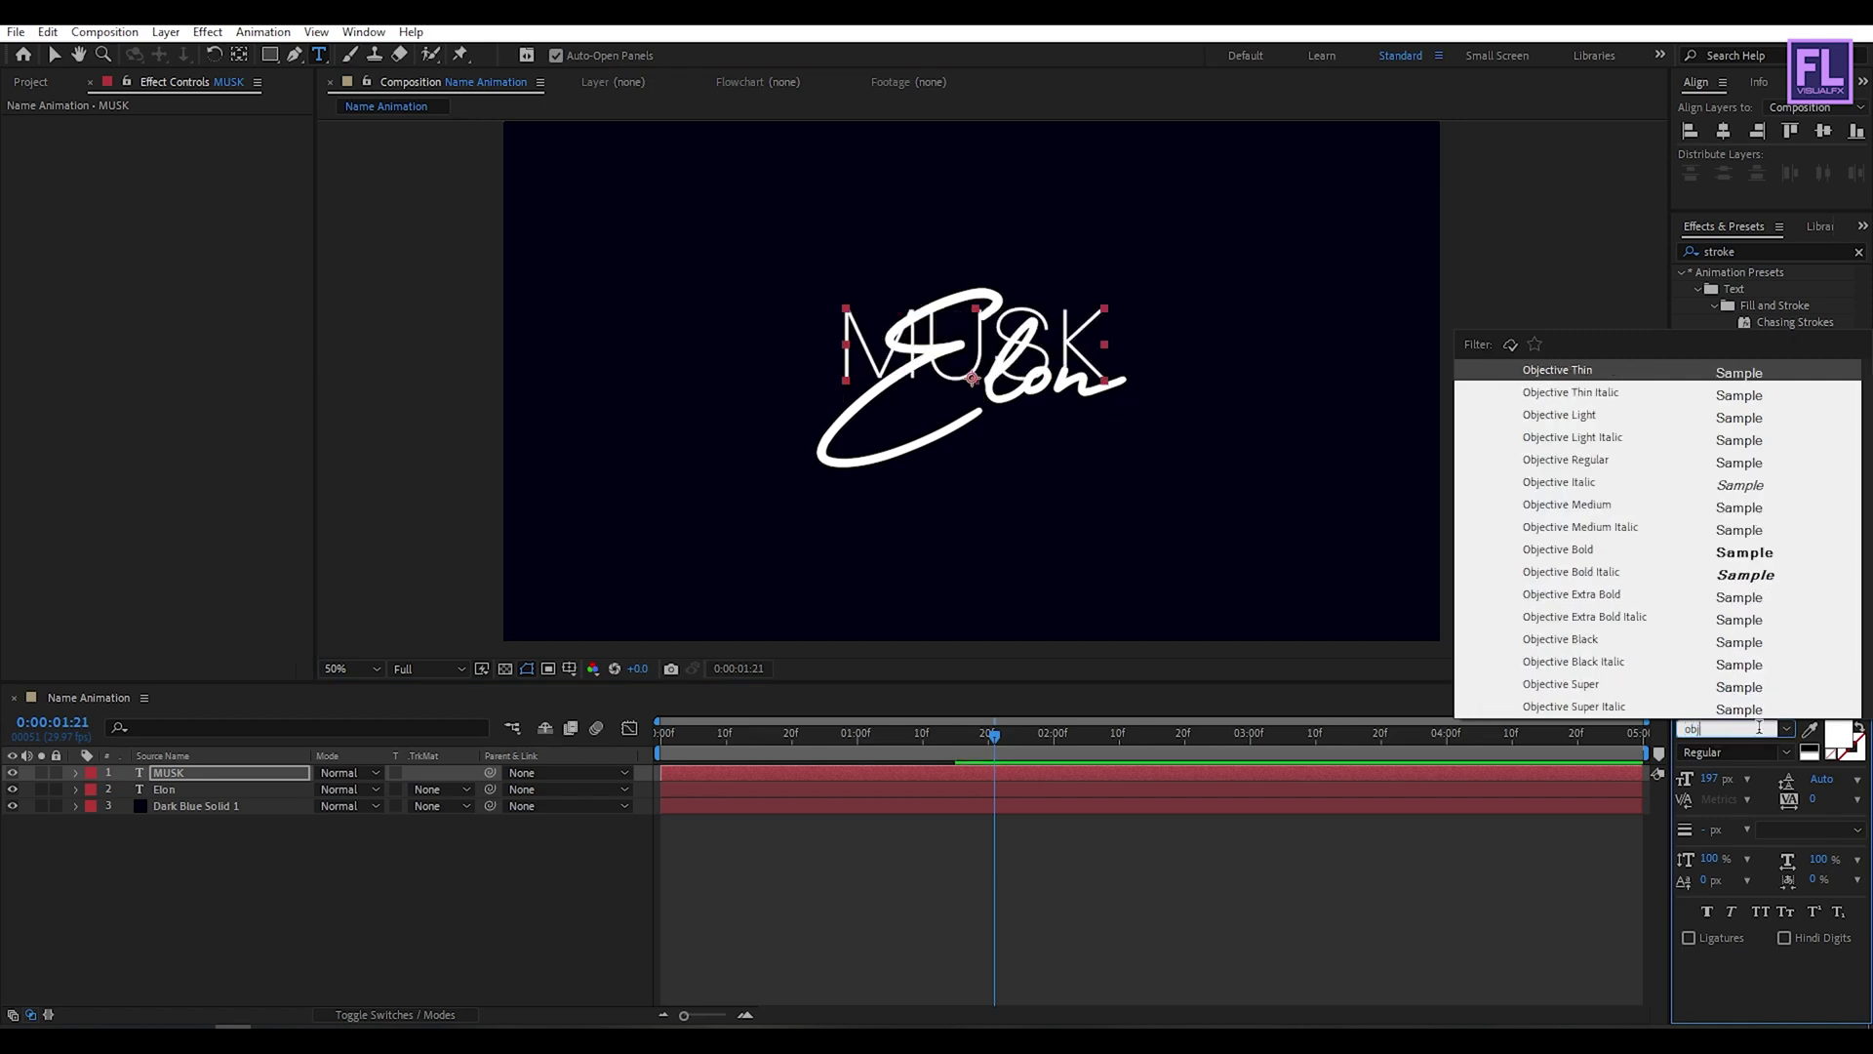
key("Down")
key("Down")
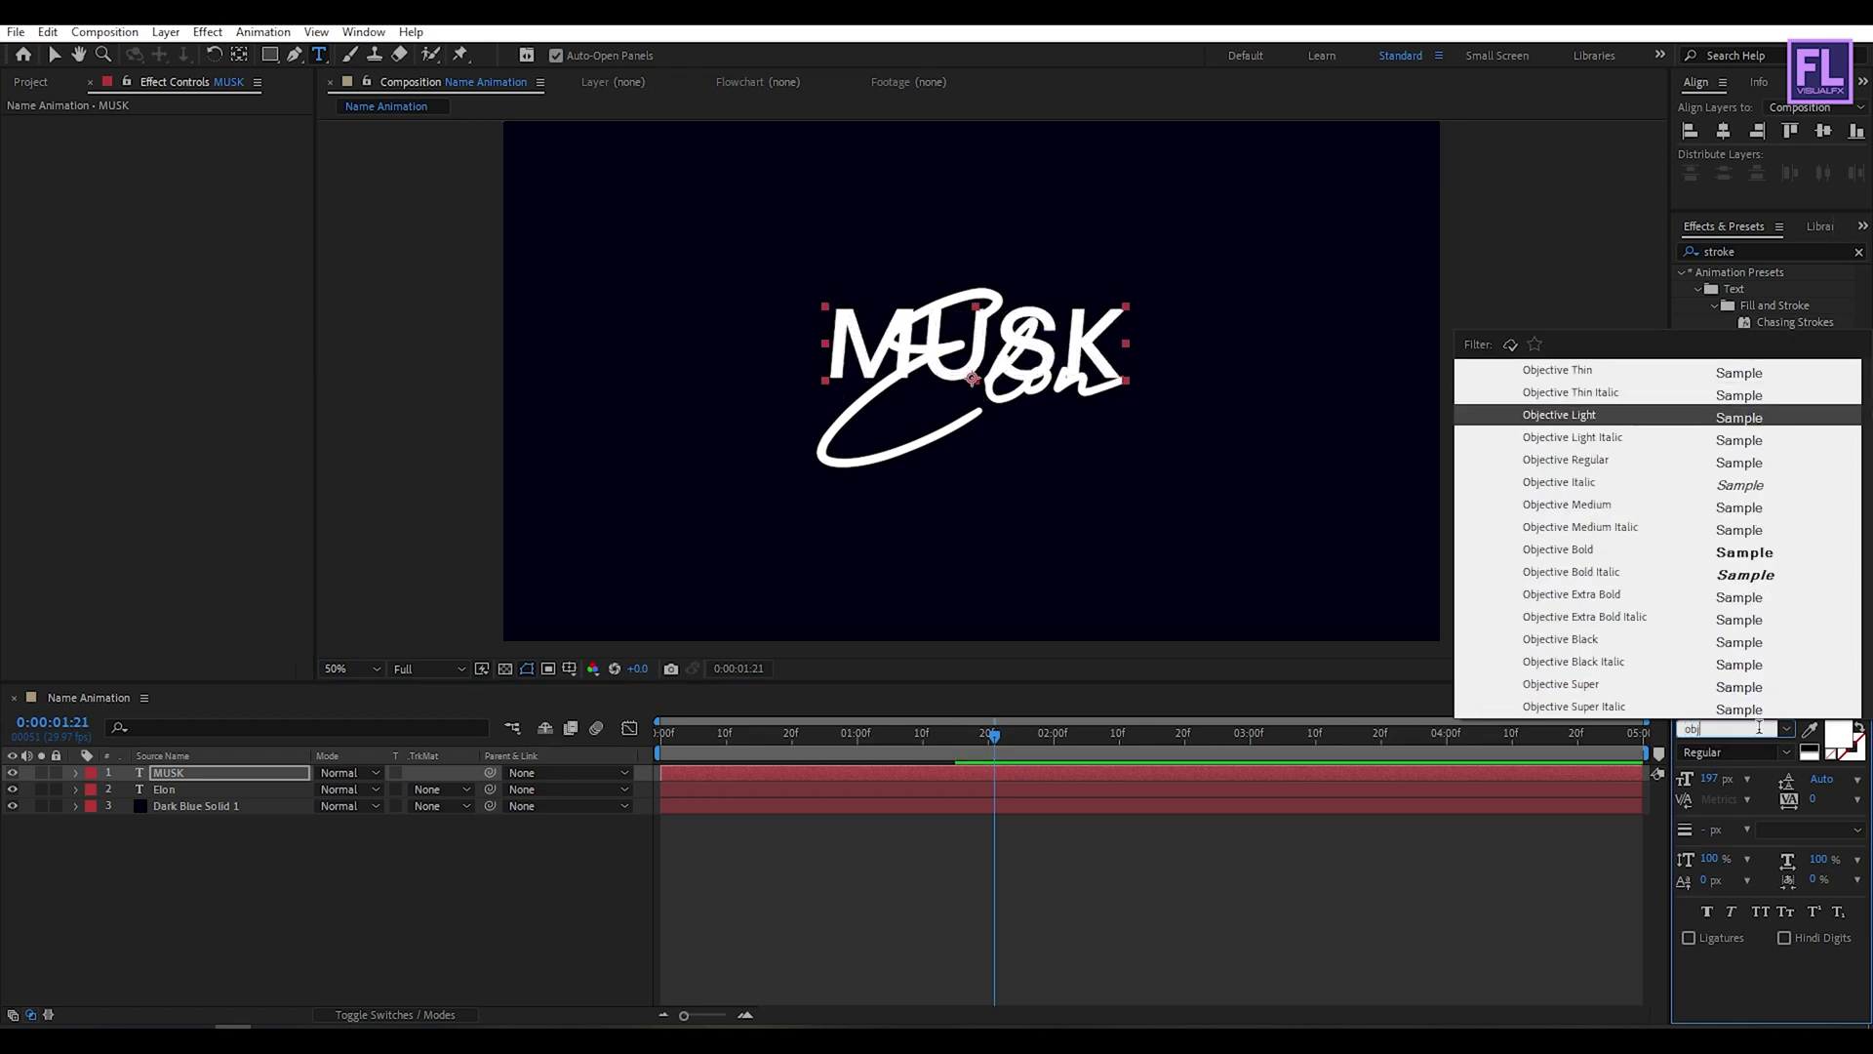
key("Down")
key("Down")
key("Down")
key("Up")
key("Return")
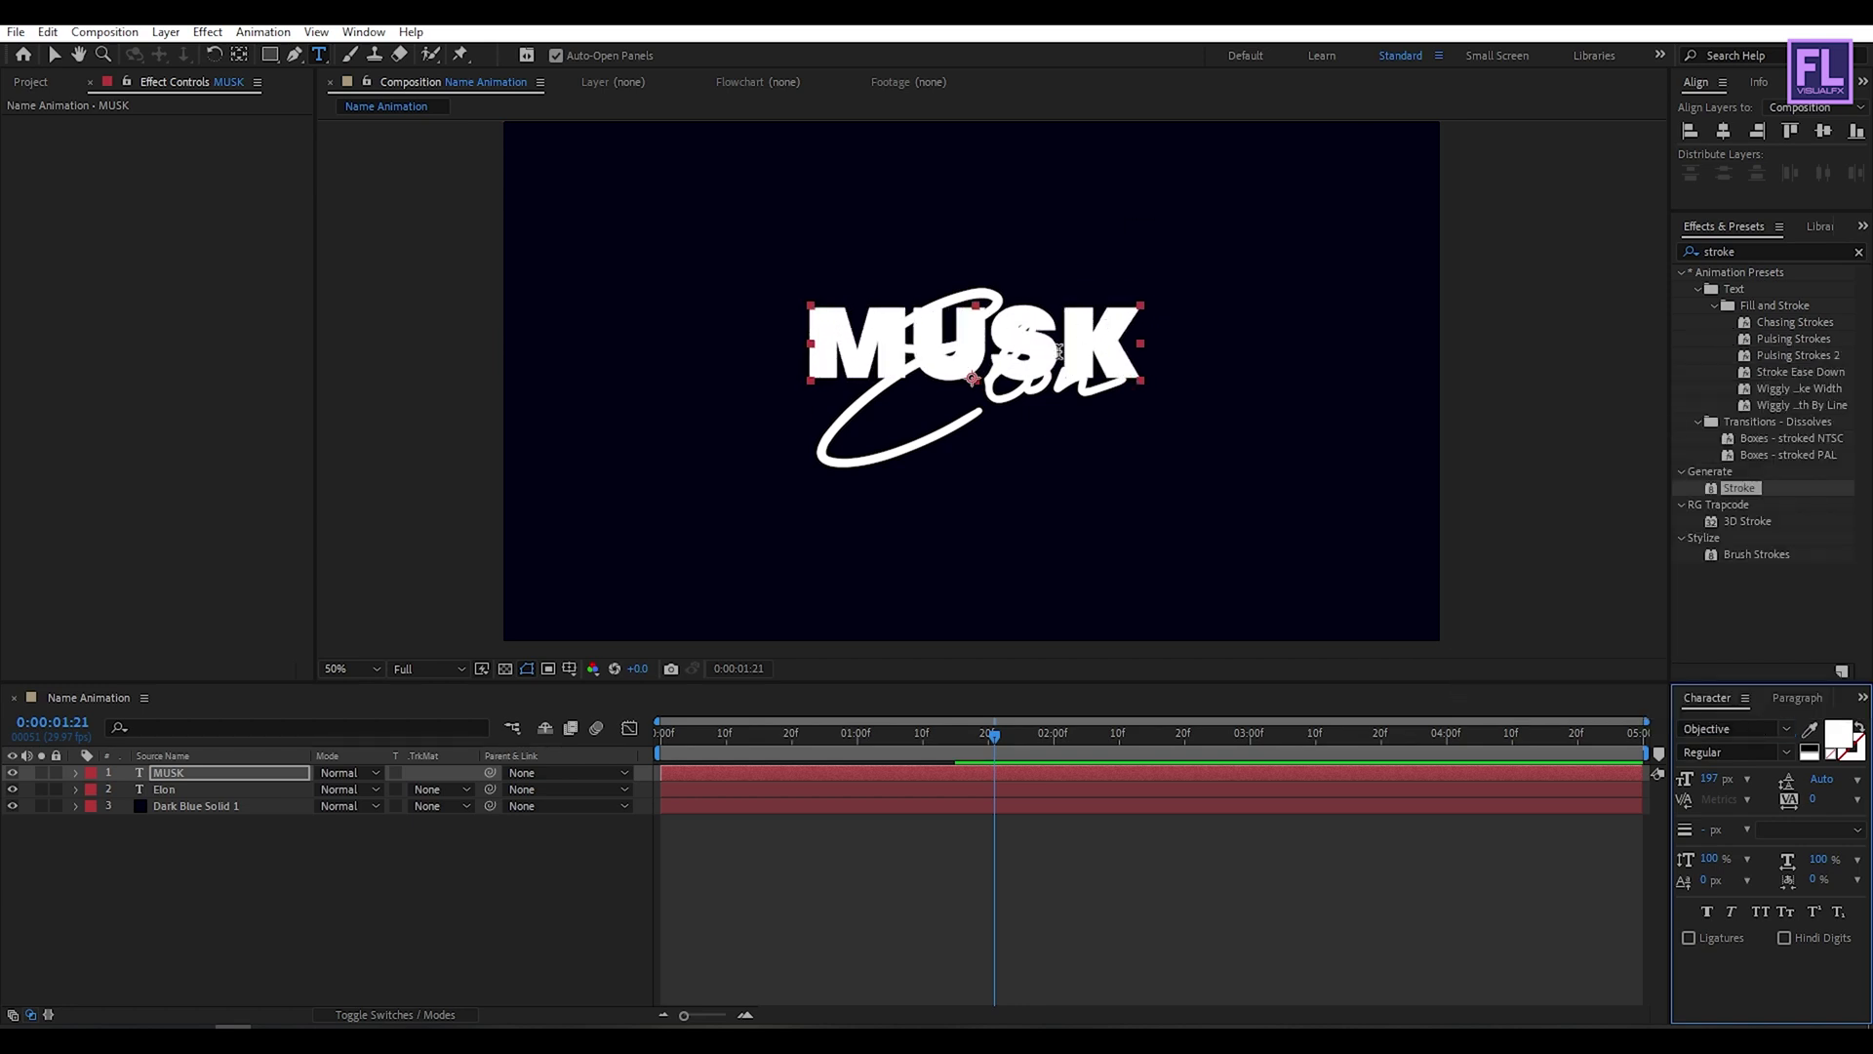
- Nudge the MUSK text slightly lower over the Elon signature
key("v")
left_click_drag(1055, 351, 1026, 362)
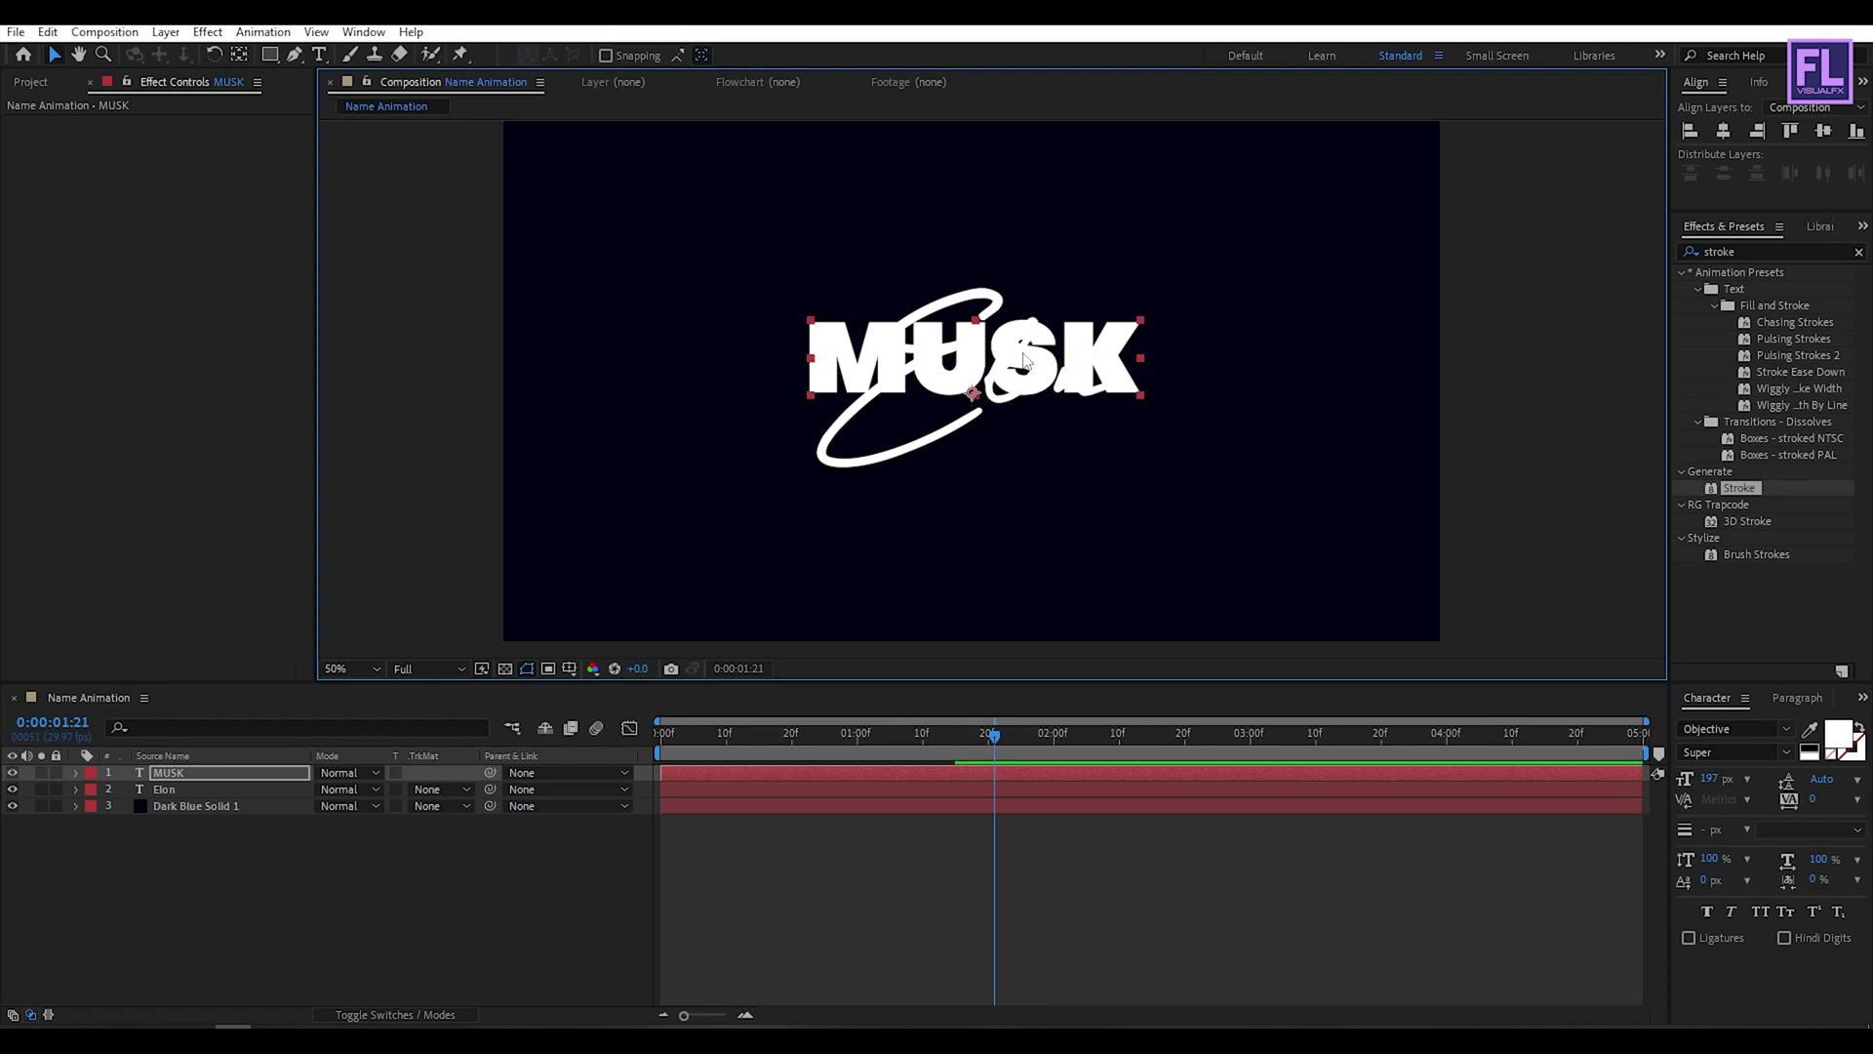
left_click(1746, 250)
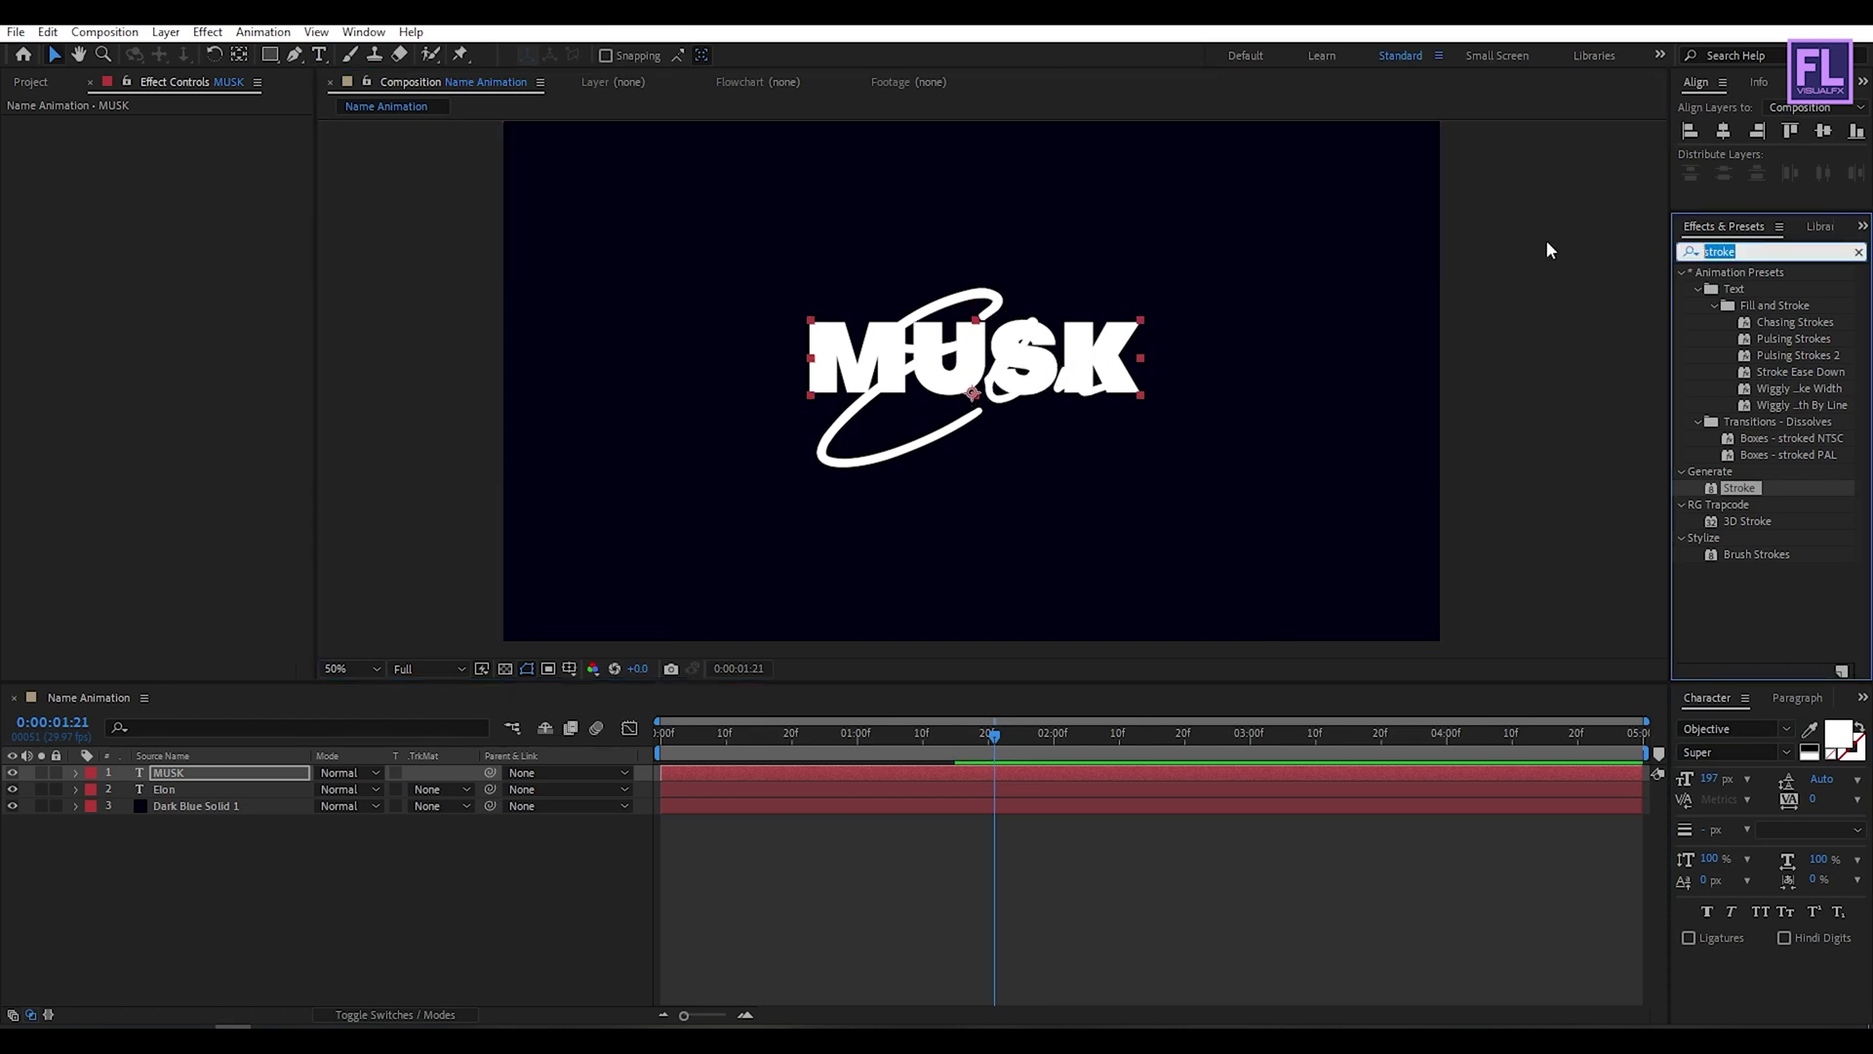
type("gr")
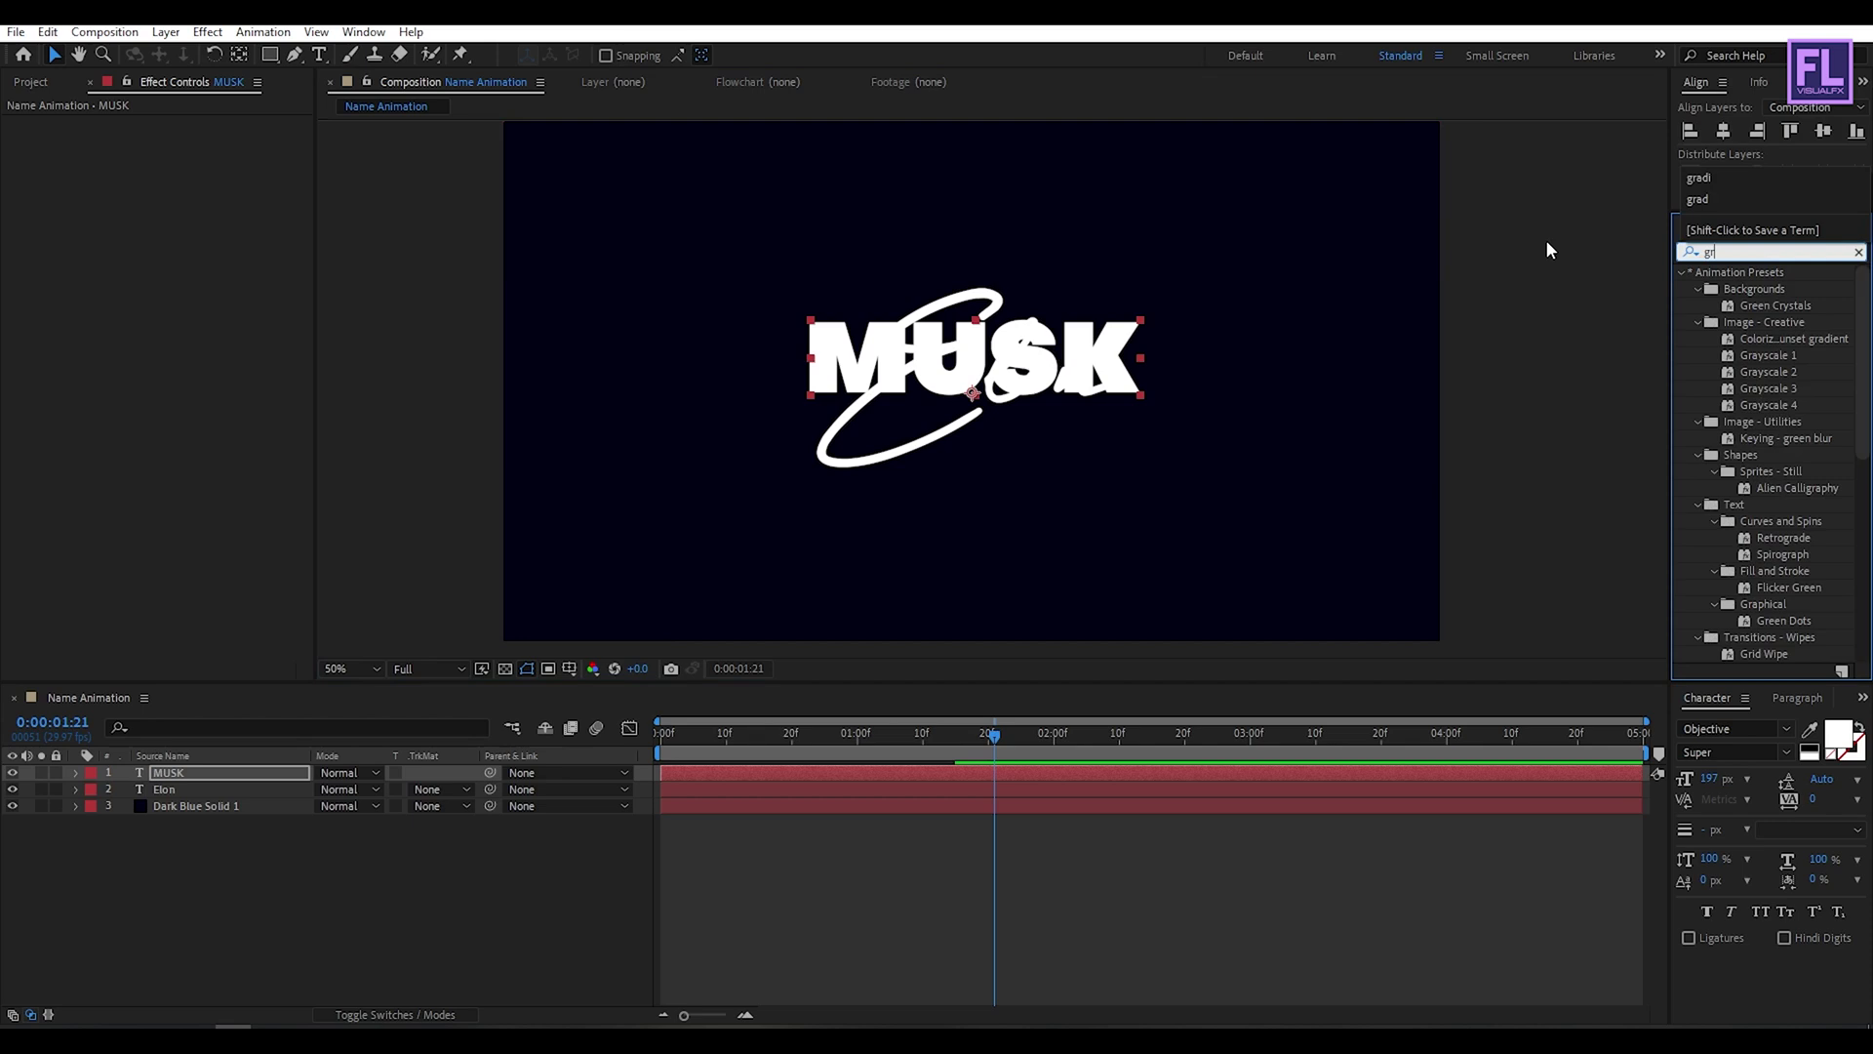
type("ad")
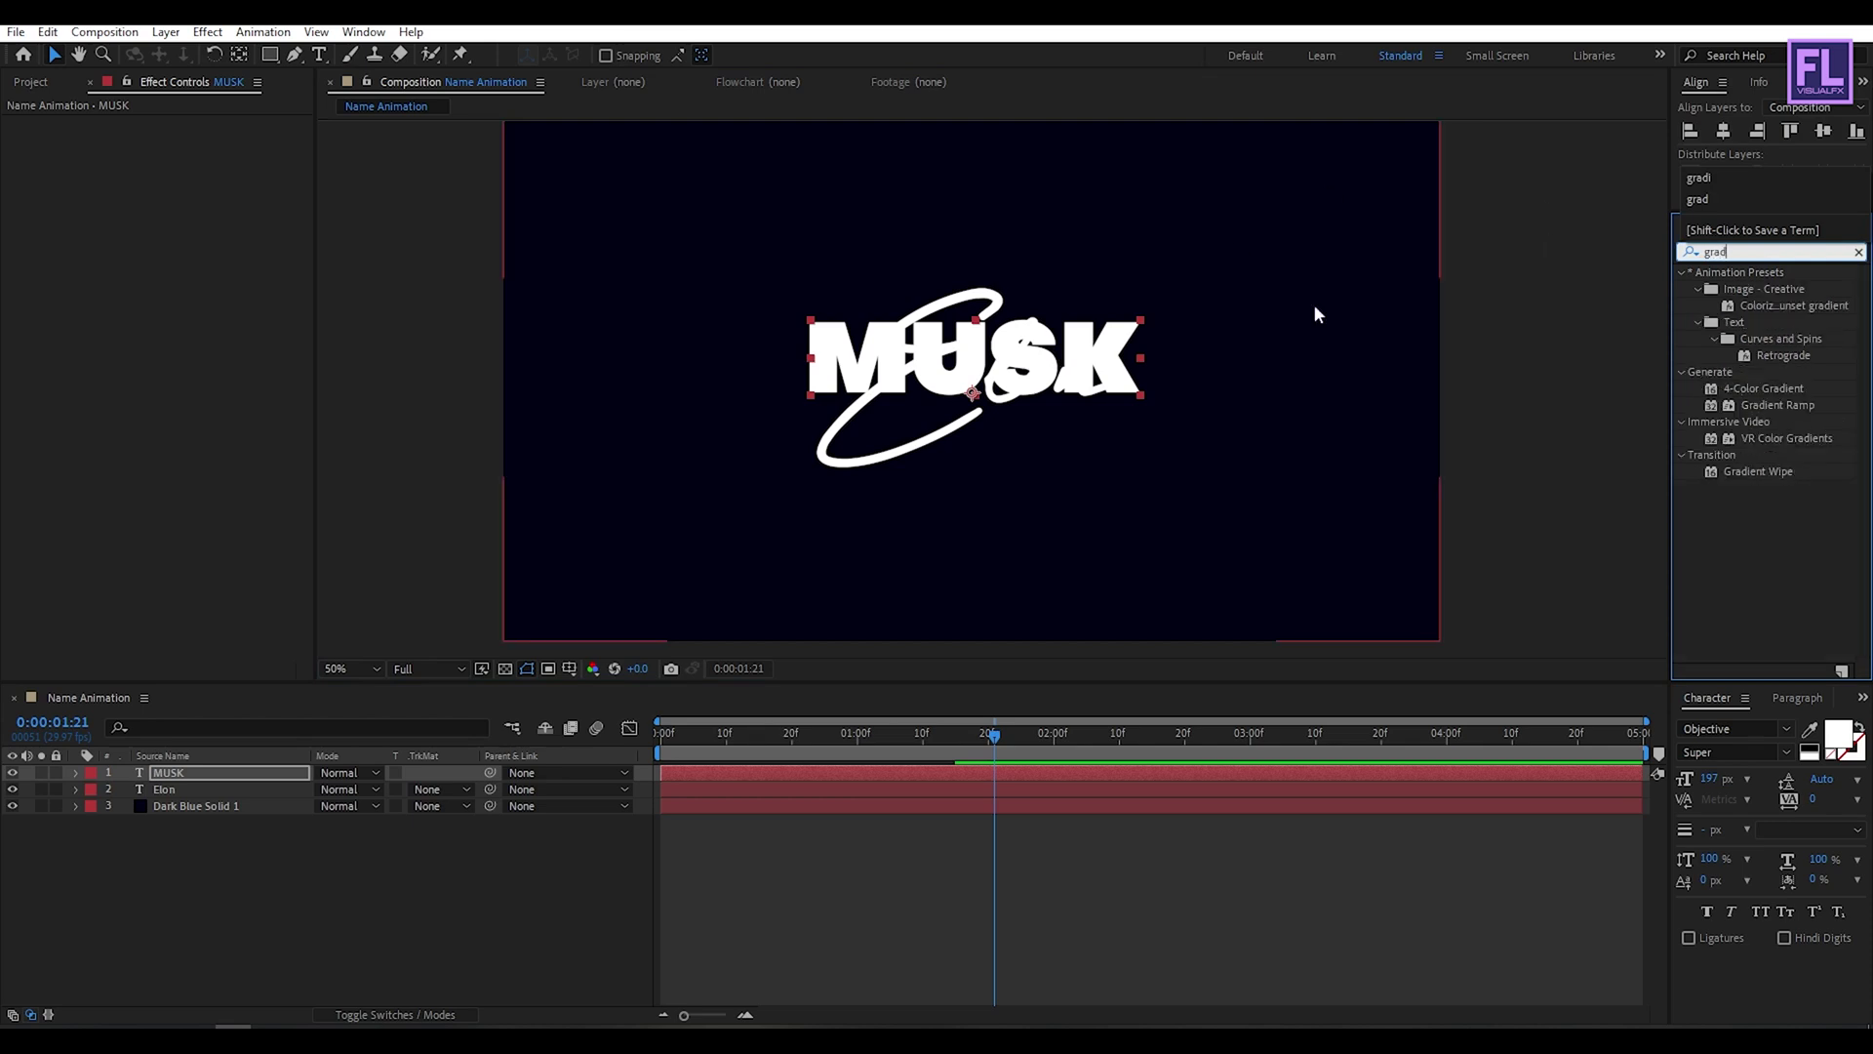
- Apply Gradient Ramp to MUSK and drag its ramp from upper left to lower right
left_click(1801, 408)
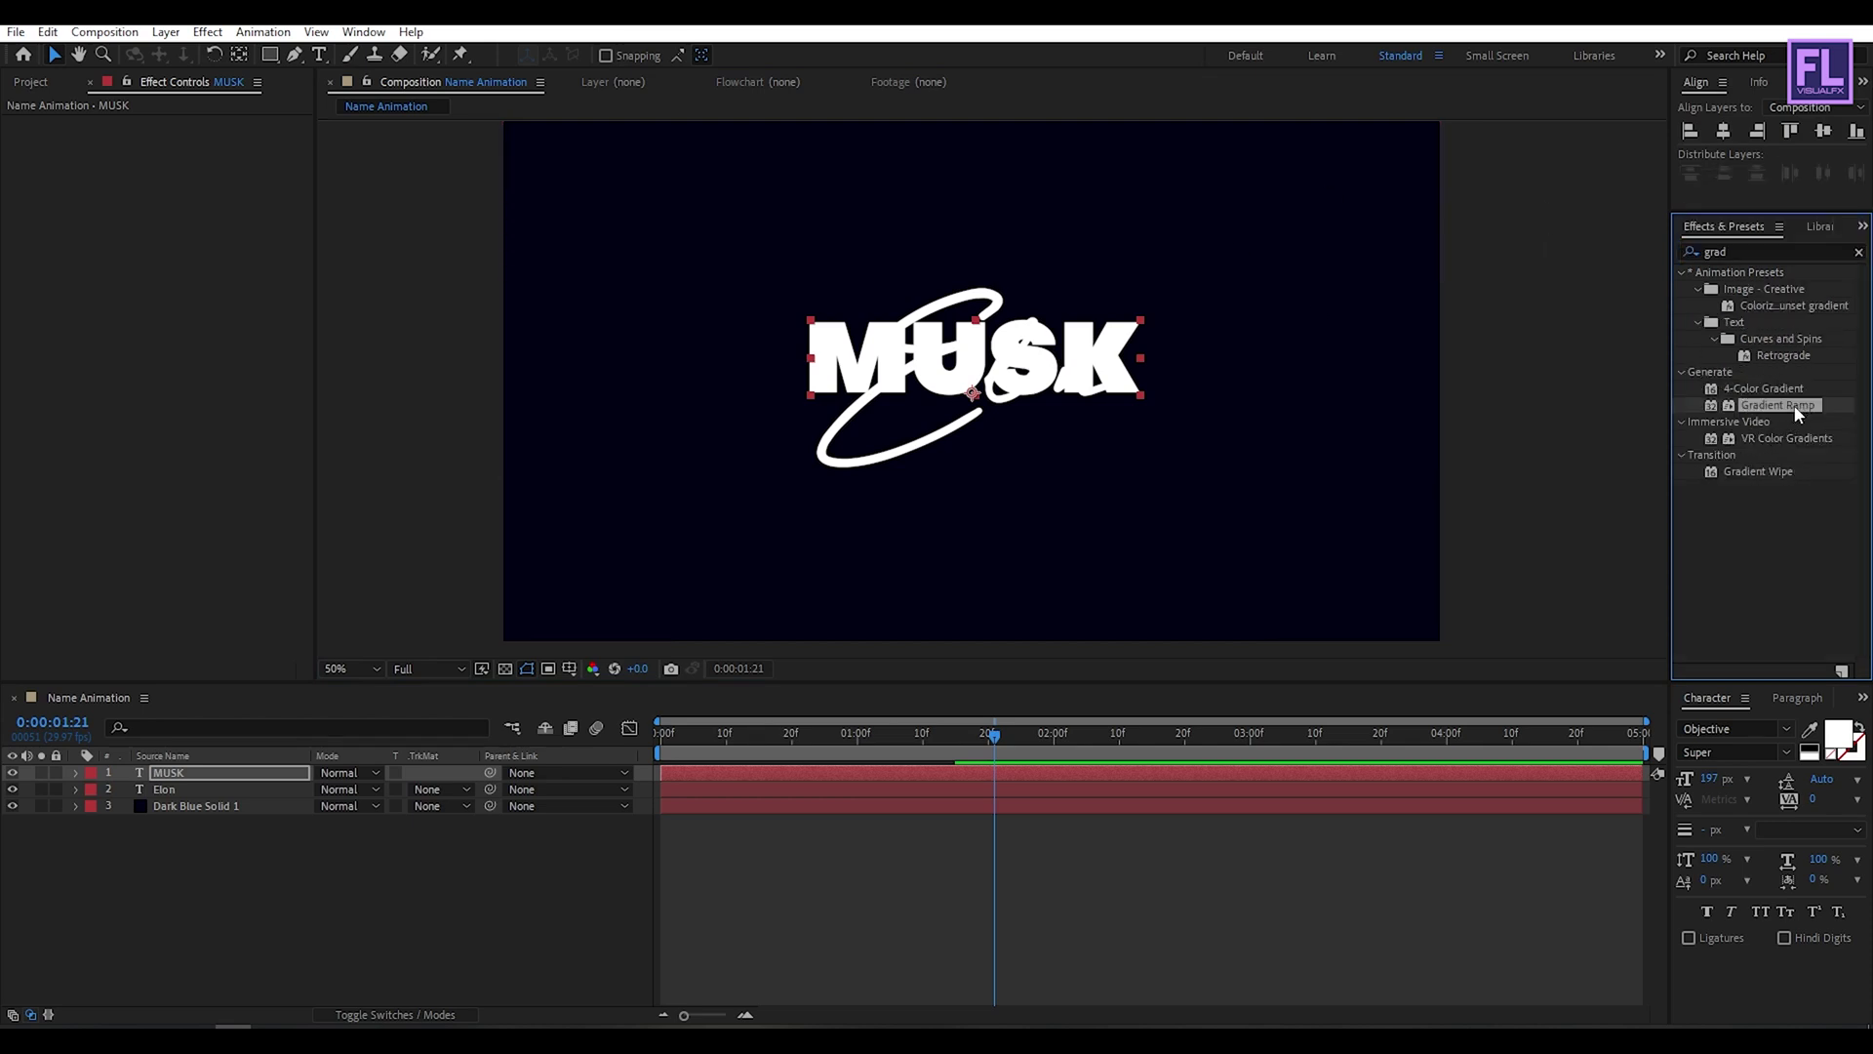
left_click_drag(1798, 415, 1059, 377)
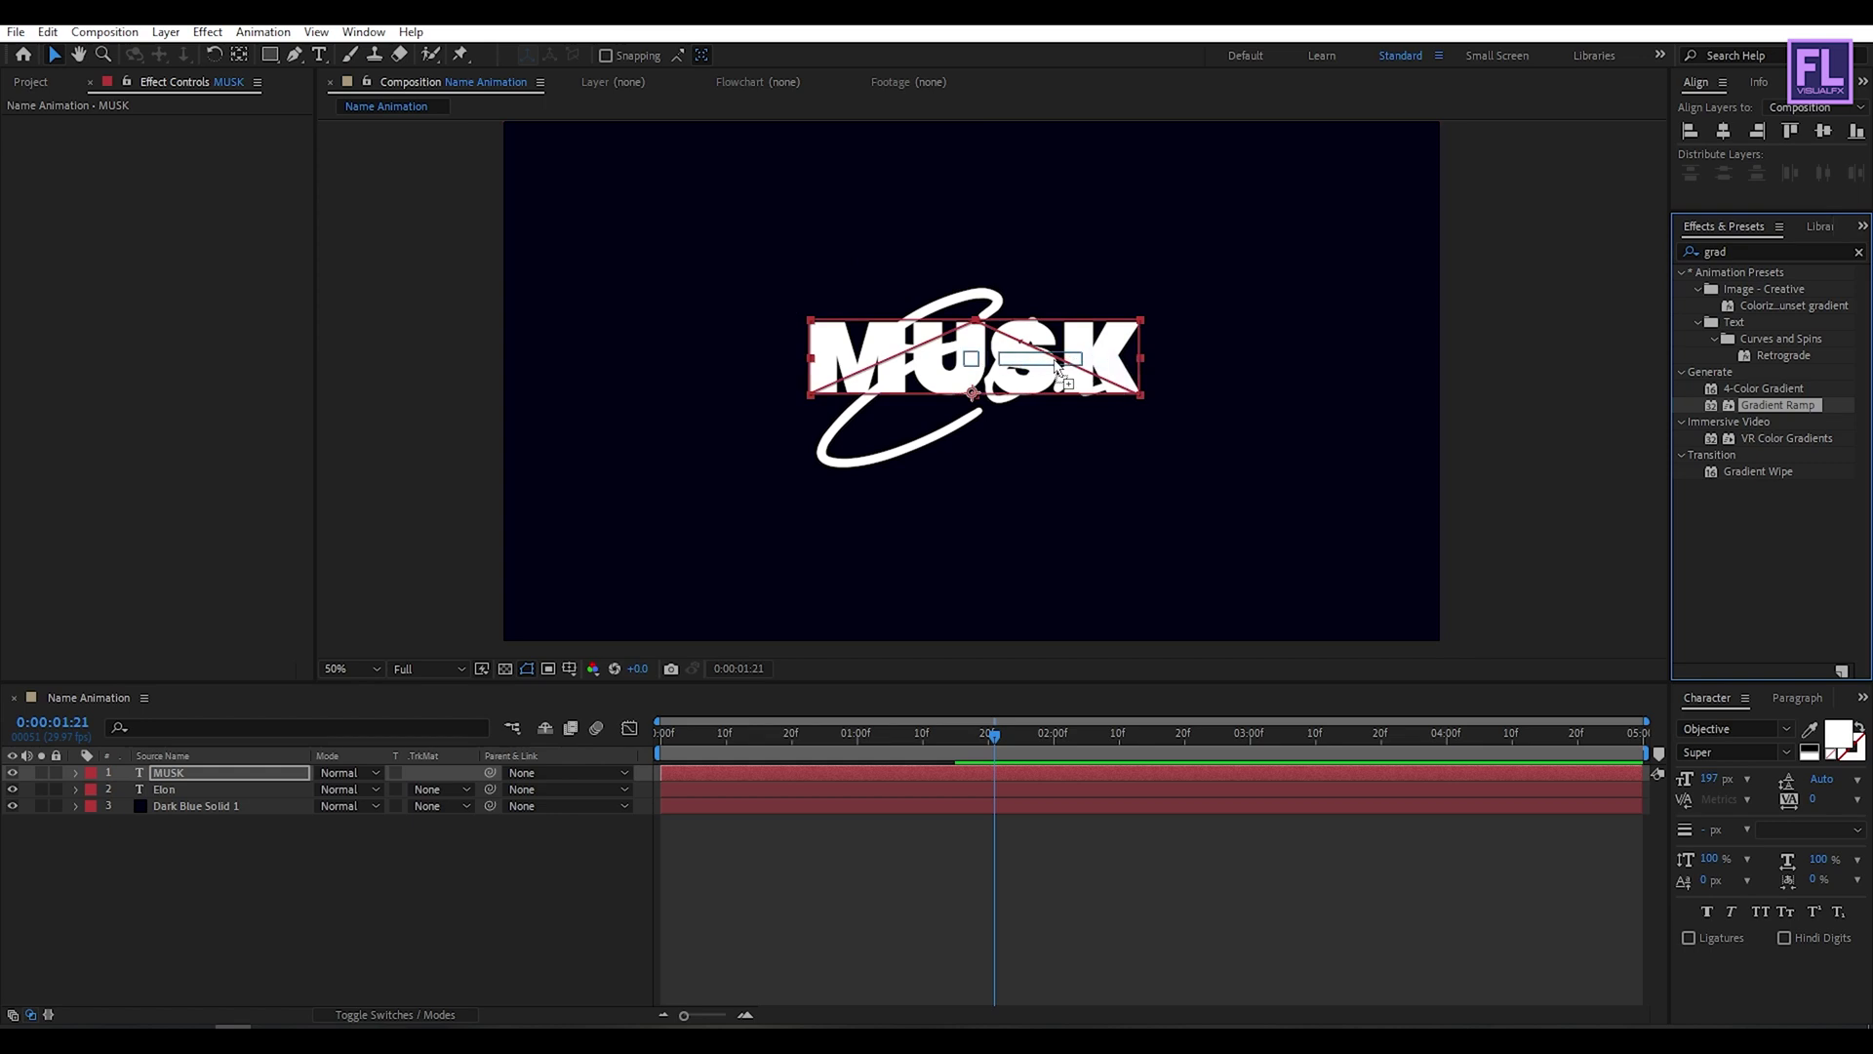
left_click_drag(1056, 370, 1056, 368)
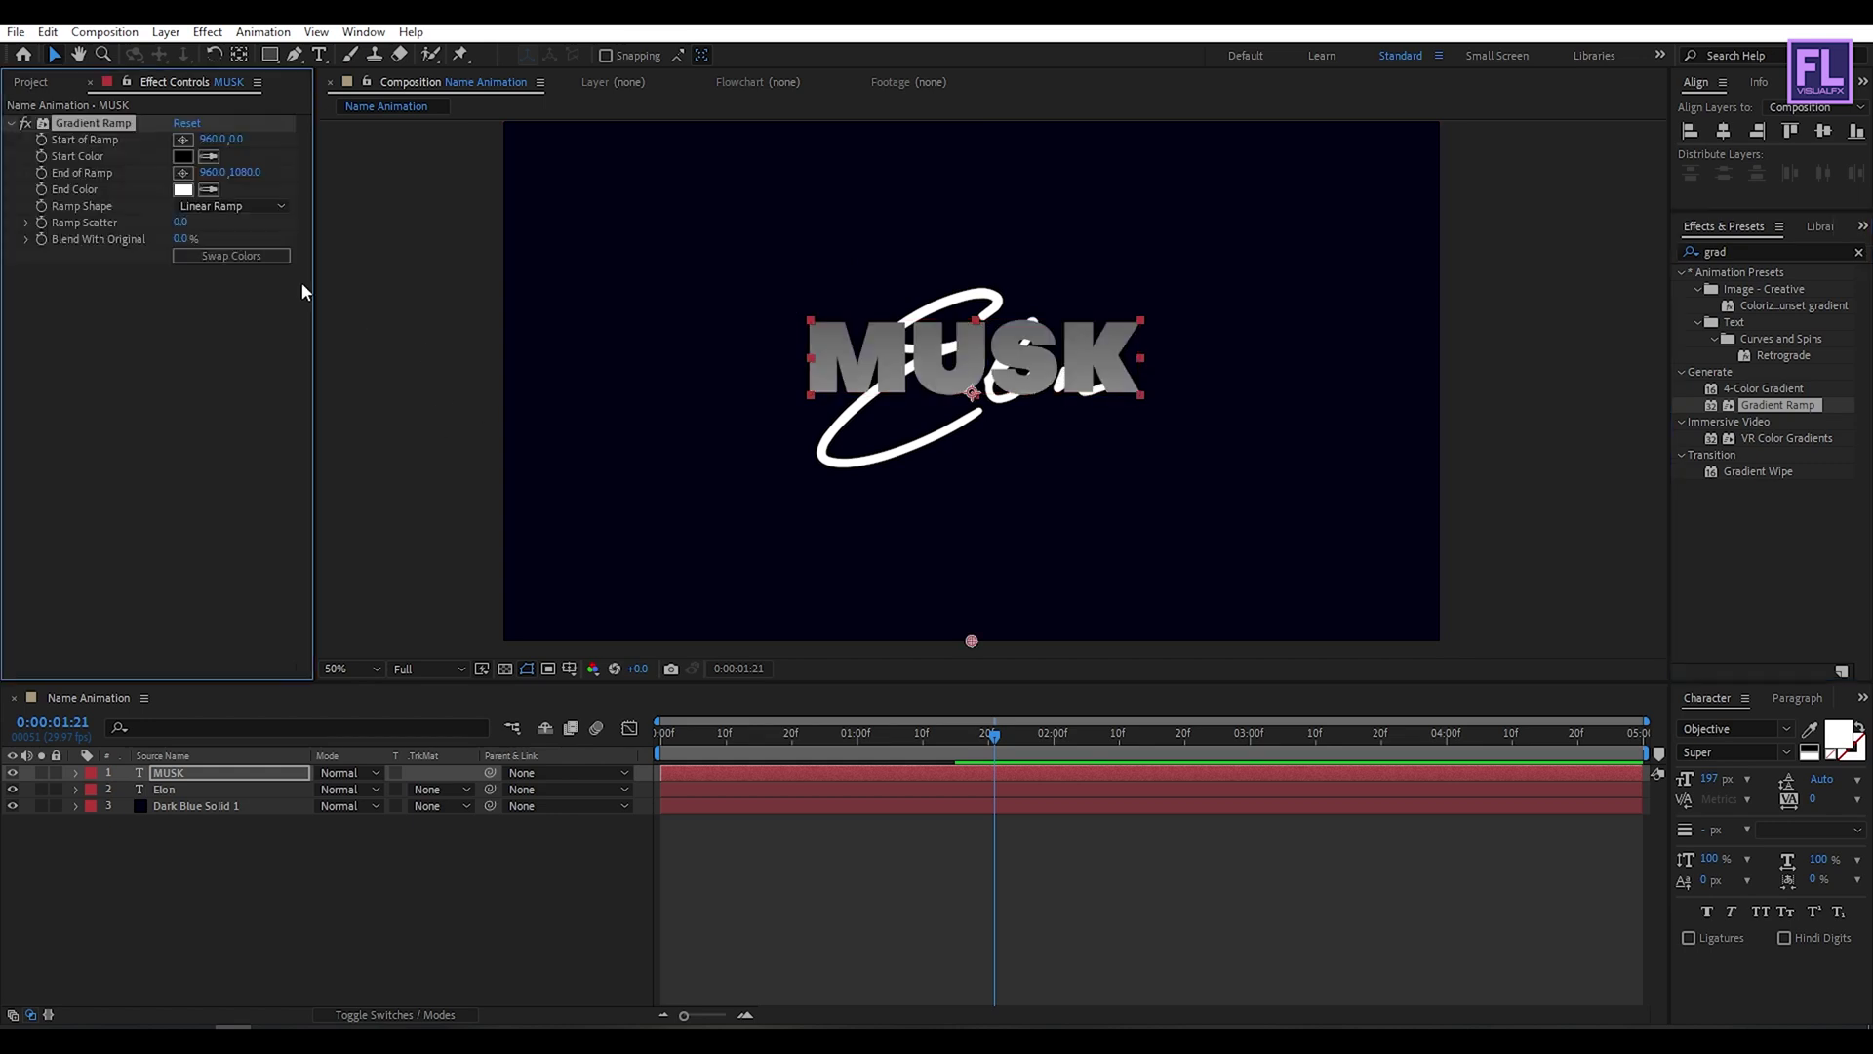
scroll(1050, 258, "down", 2)
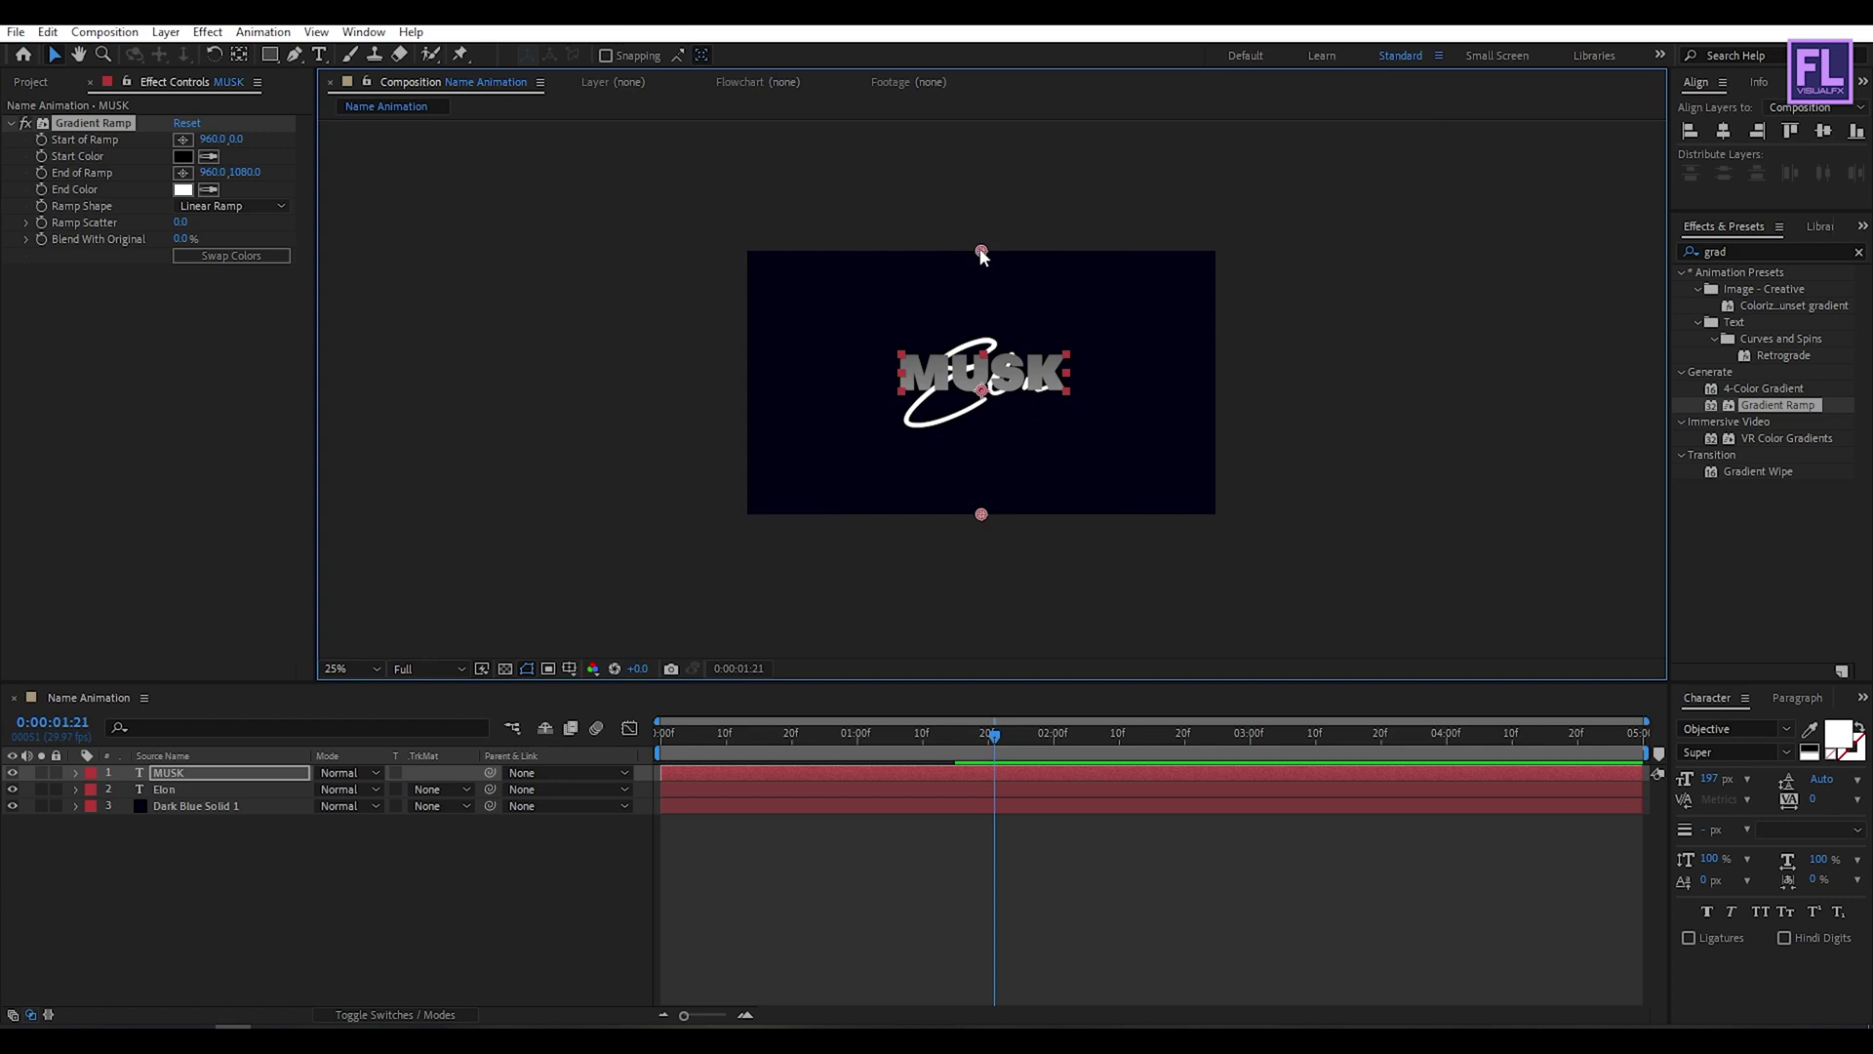
left_click_drag(983, 255, 864, 343)
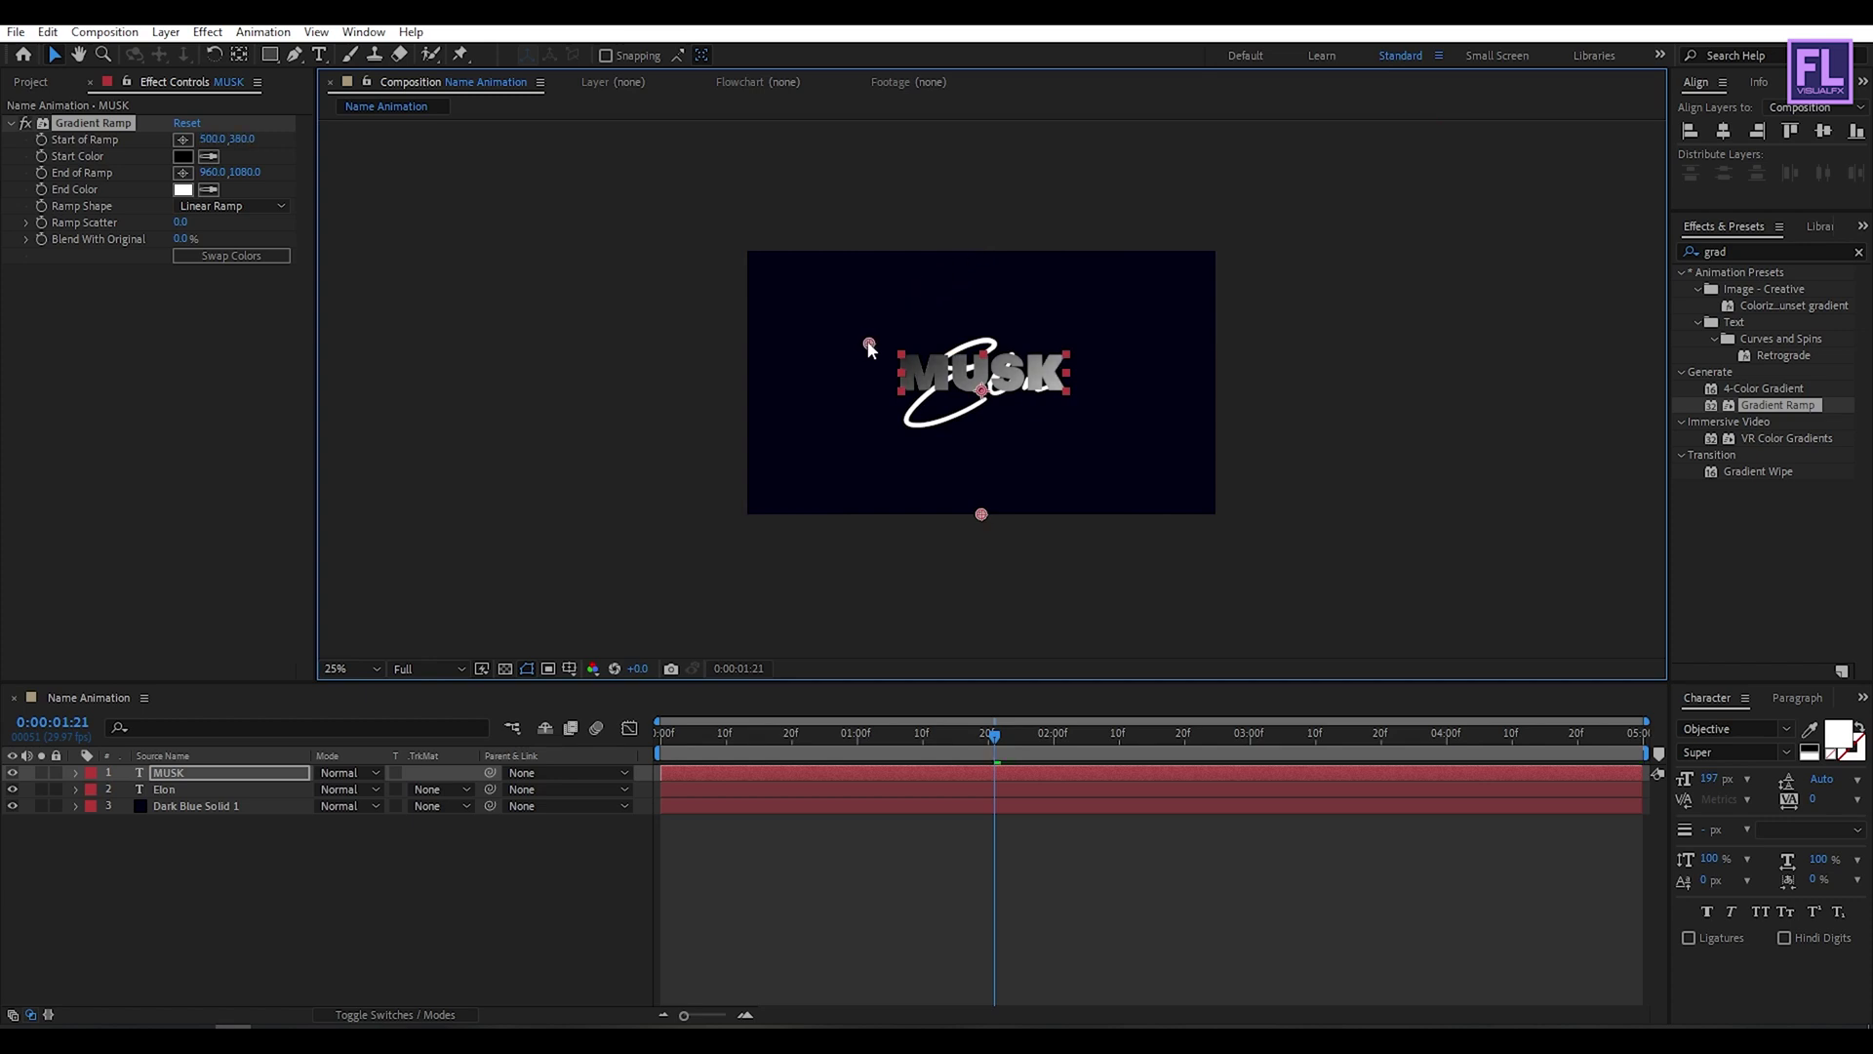
mouse_move(980, 514)
left_mouse_down()
mouse_move(1099, 401)
mouse_move(1083, 396)
left_mouse_up()
scroll(1025, 388, "up", 2)
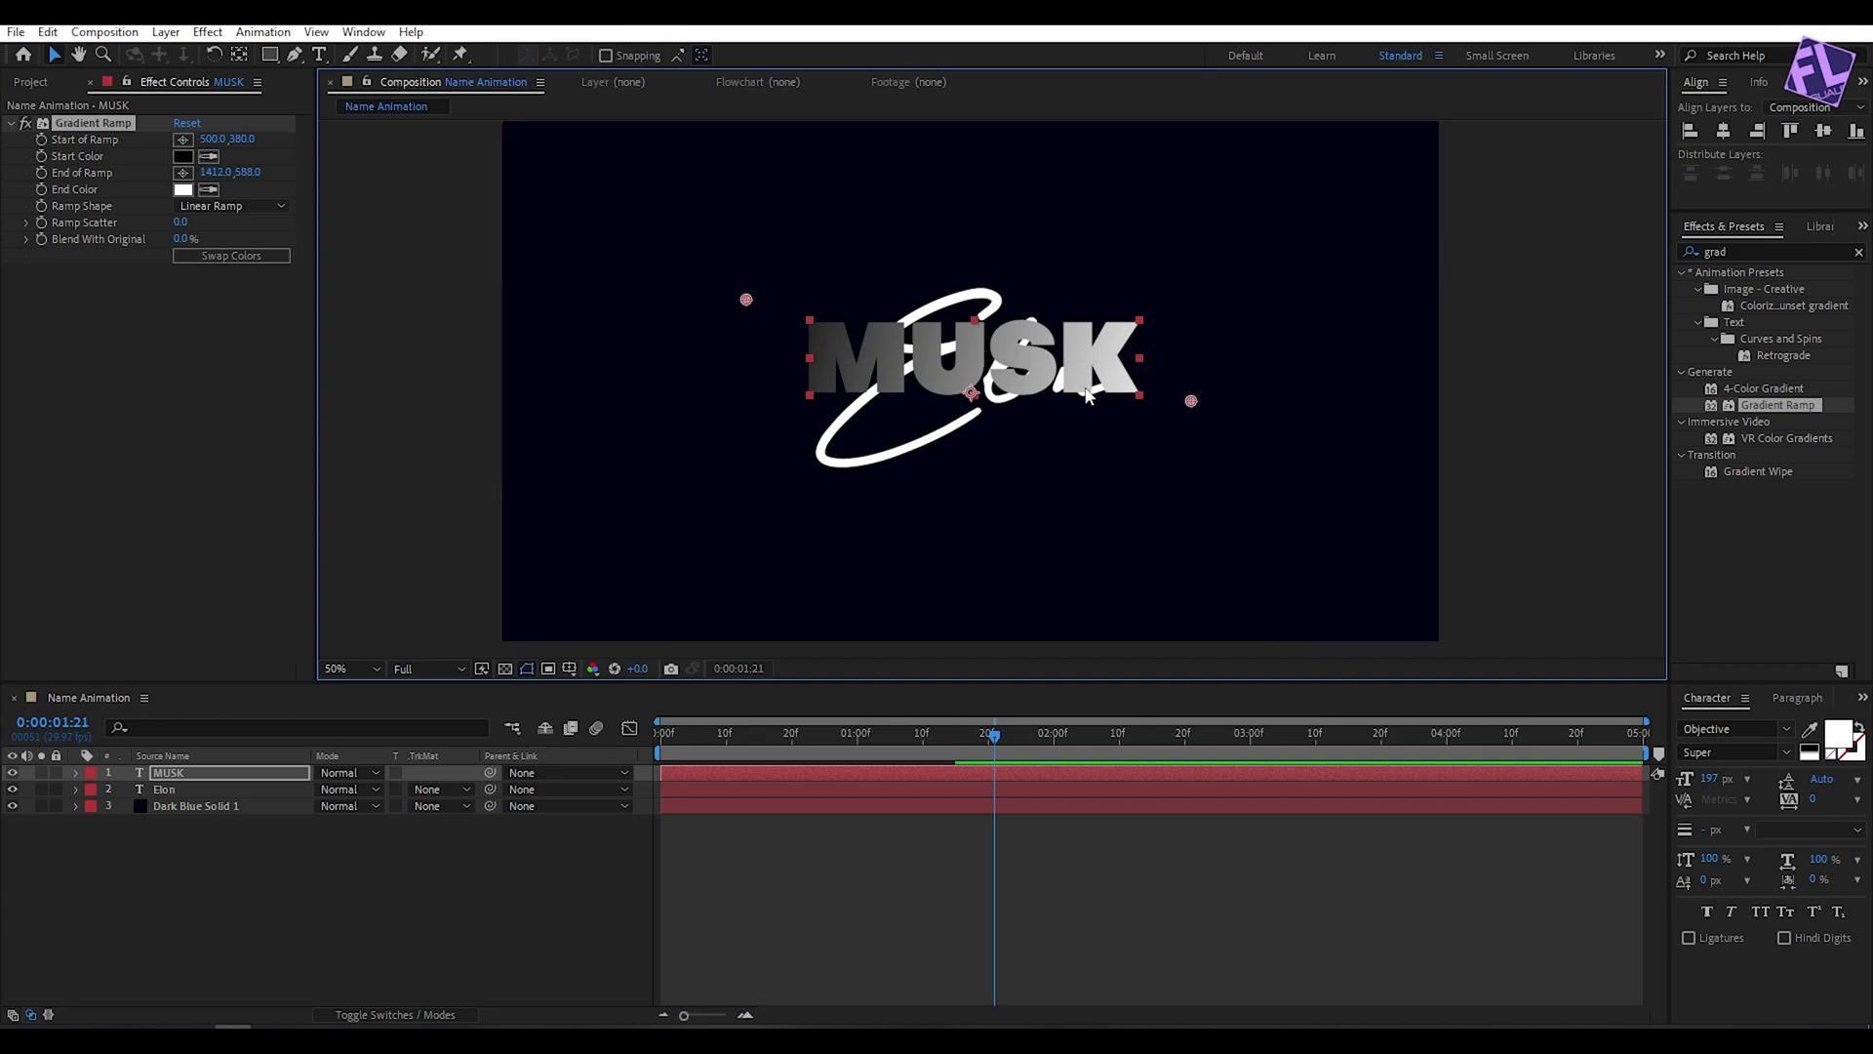
left_click(182, 156)
- Set the gradient Start Color to a light green
left_click_drag(1421, 285, 1334, 285)
left_click(1431, 451)
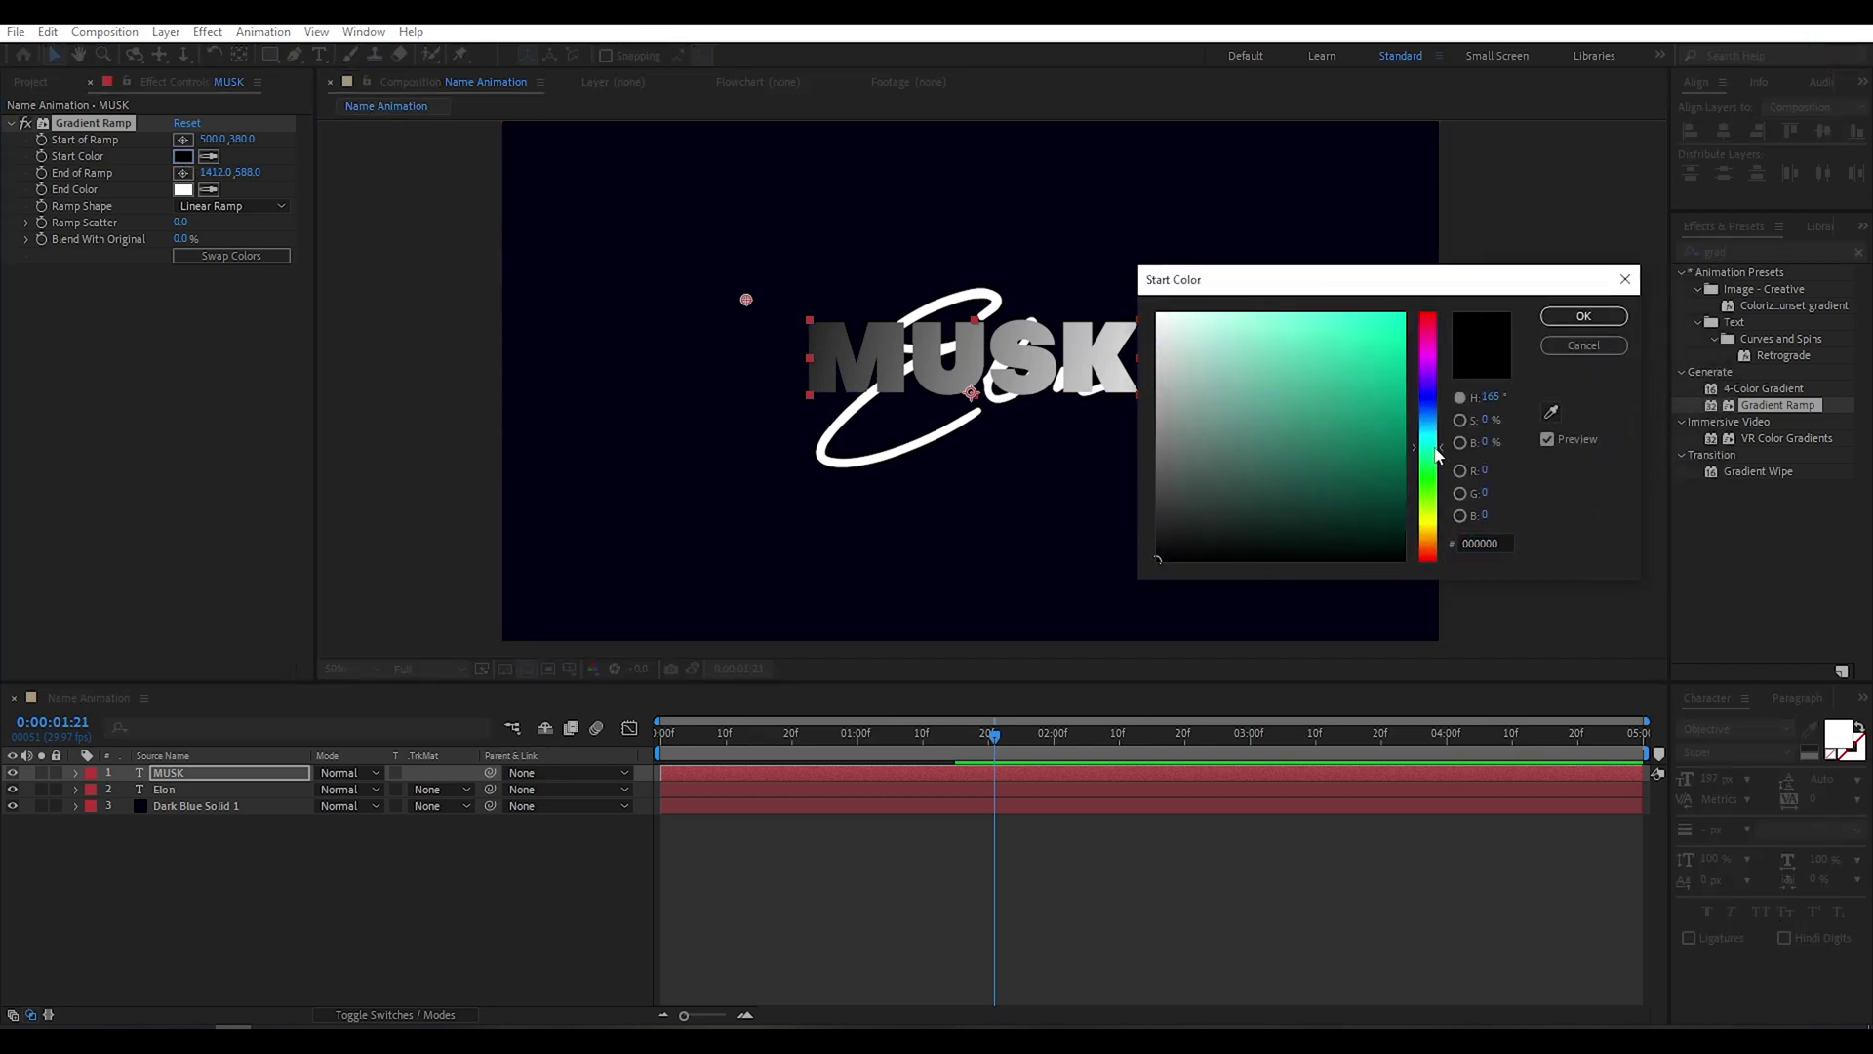
left_click_drag(1267, 380, 1275, 230)
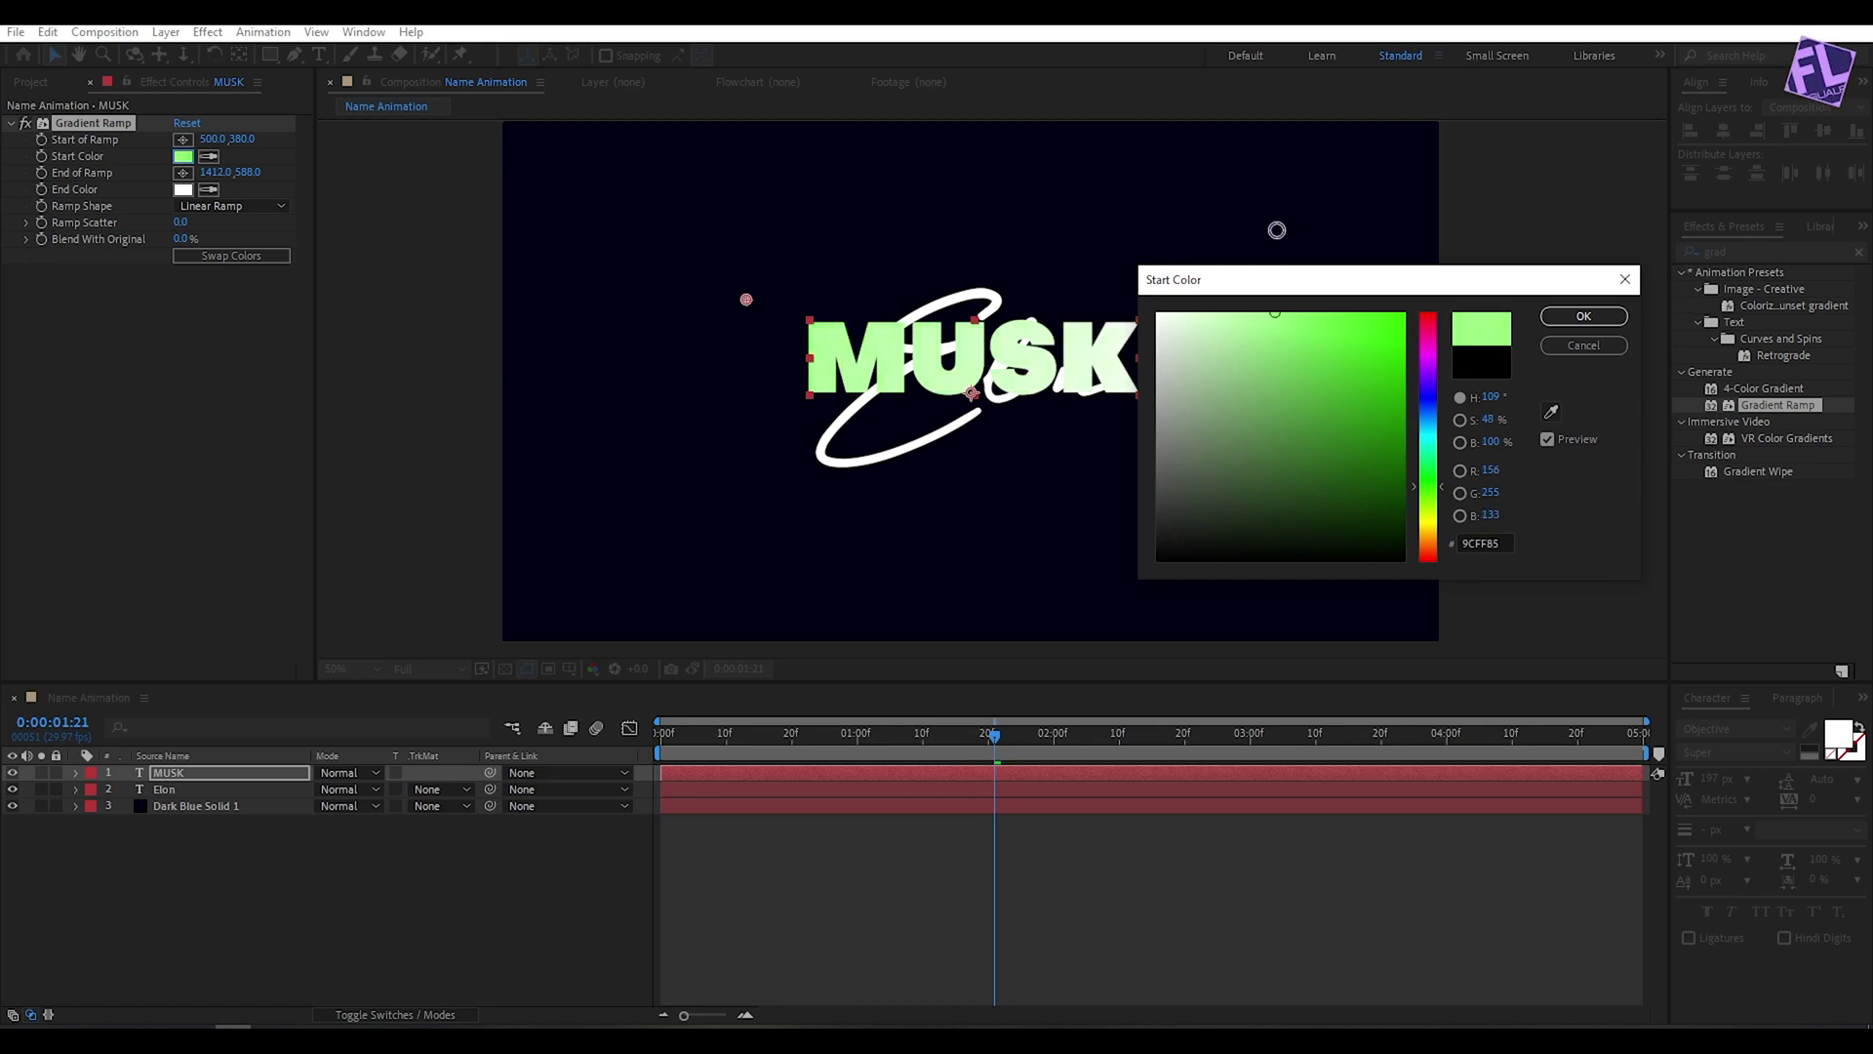
left_click(1581, 317)
- Set the gradient End Color to a dark green
left_click(183, 189)
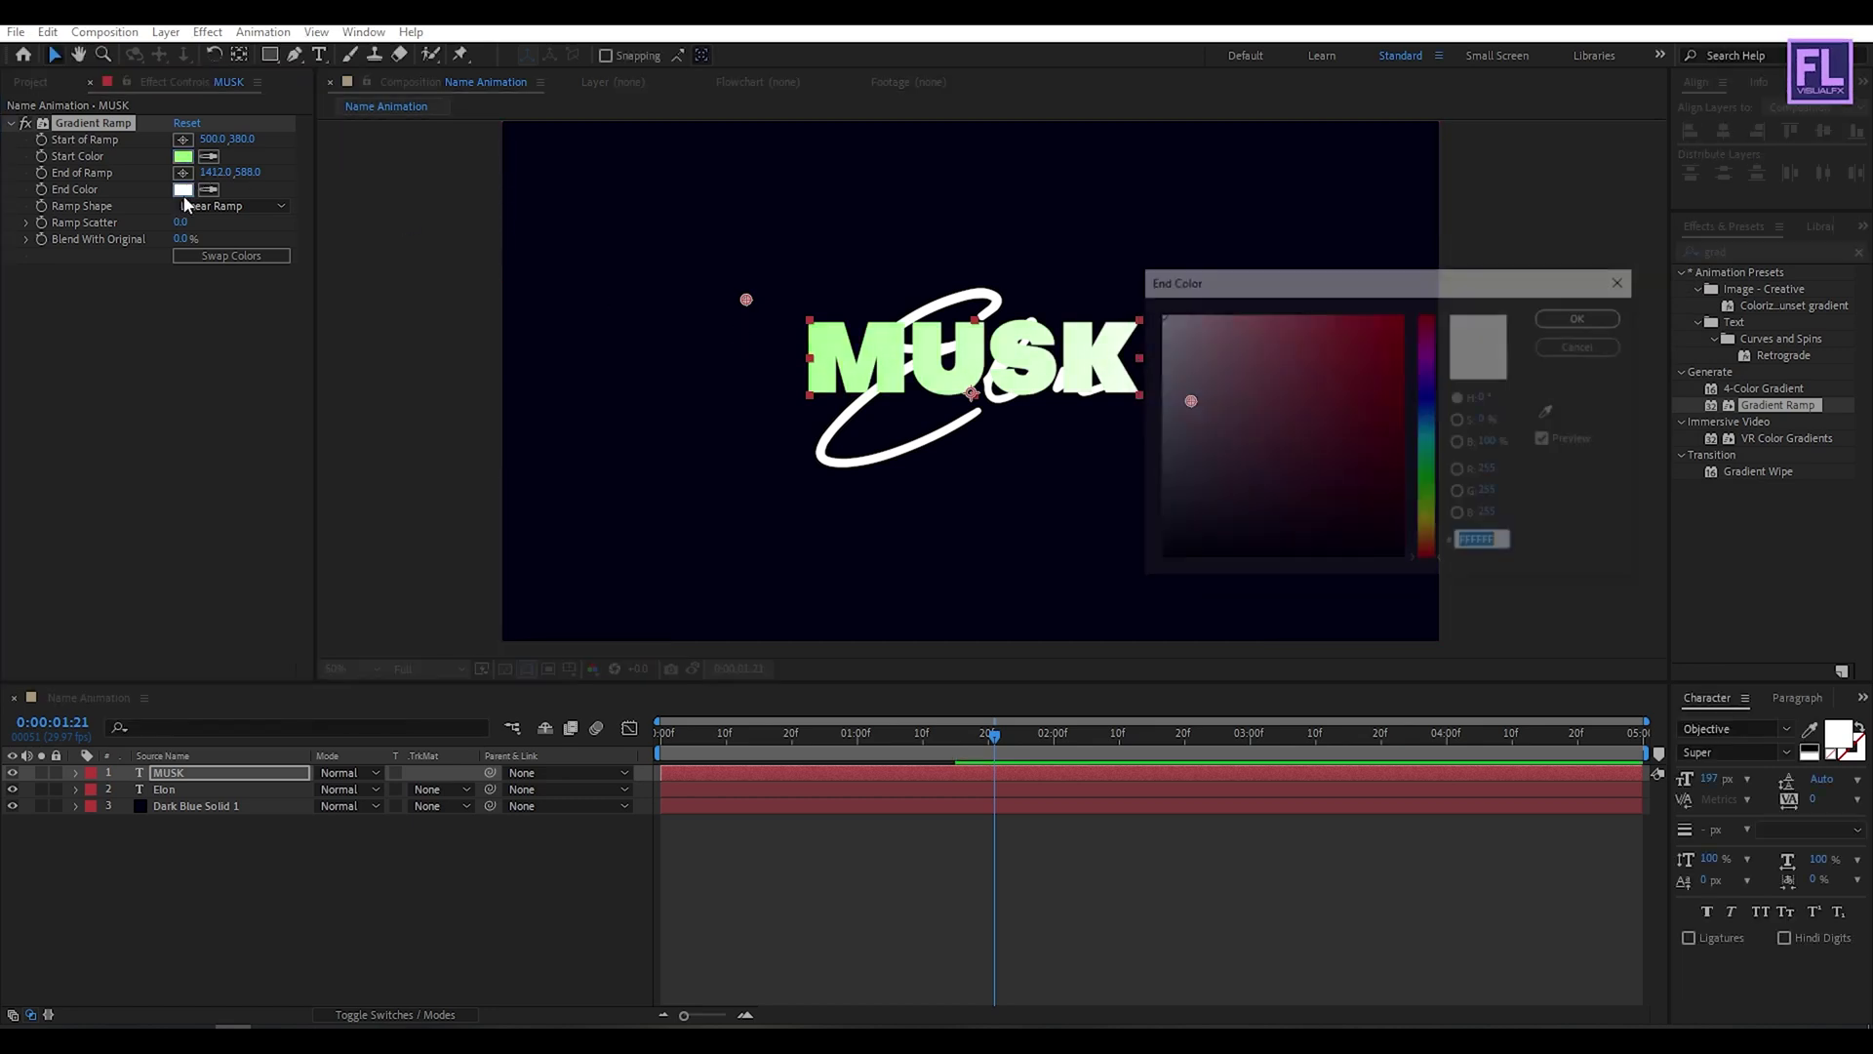
left_click(1432, 480)
left_click_drag(1354, 493, 1488, 502)
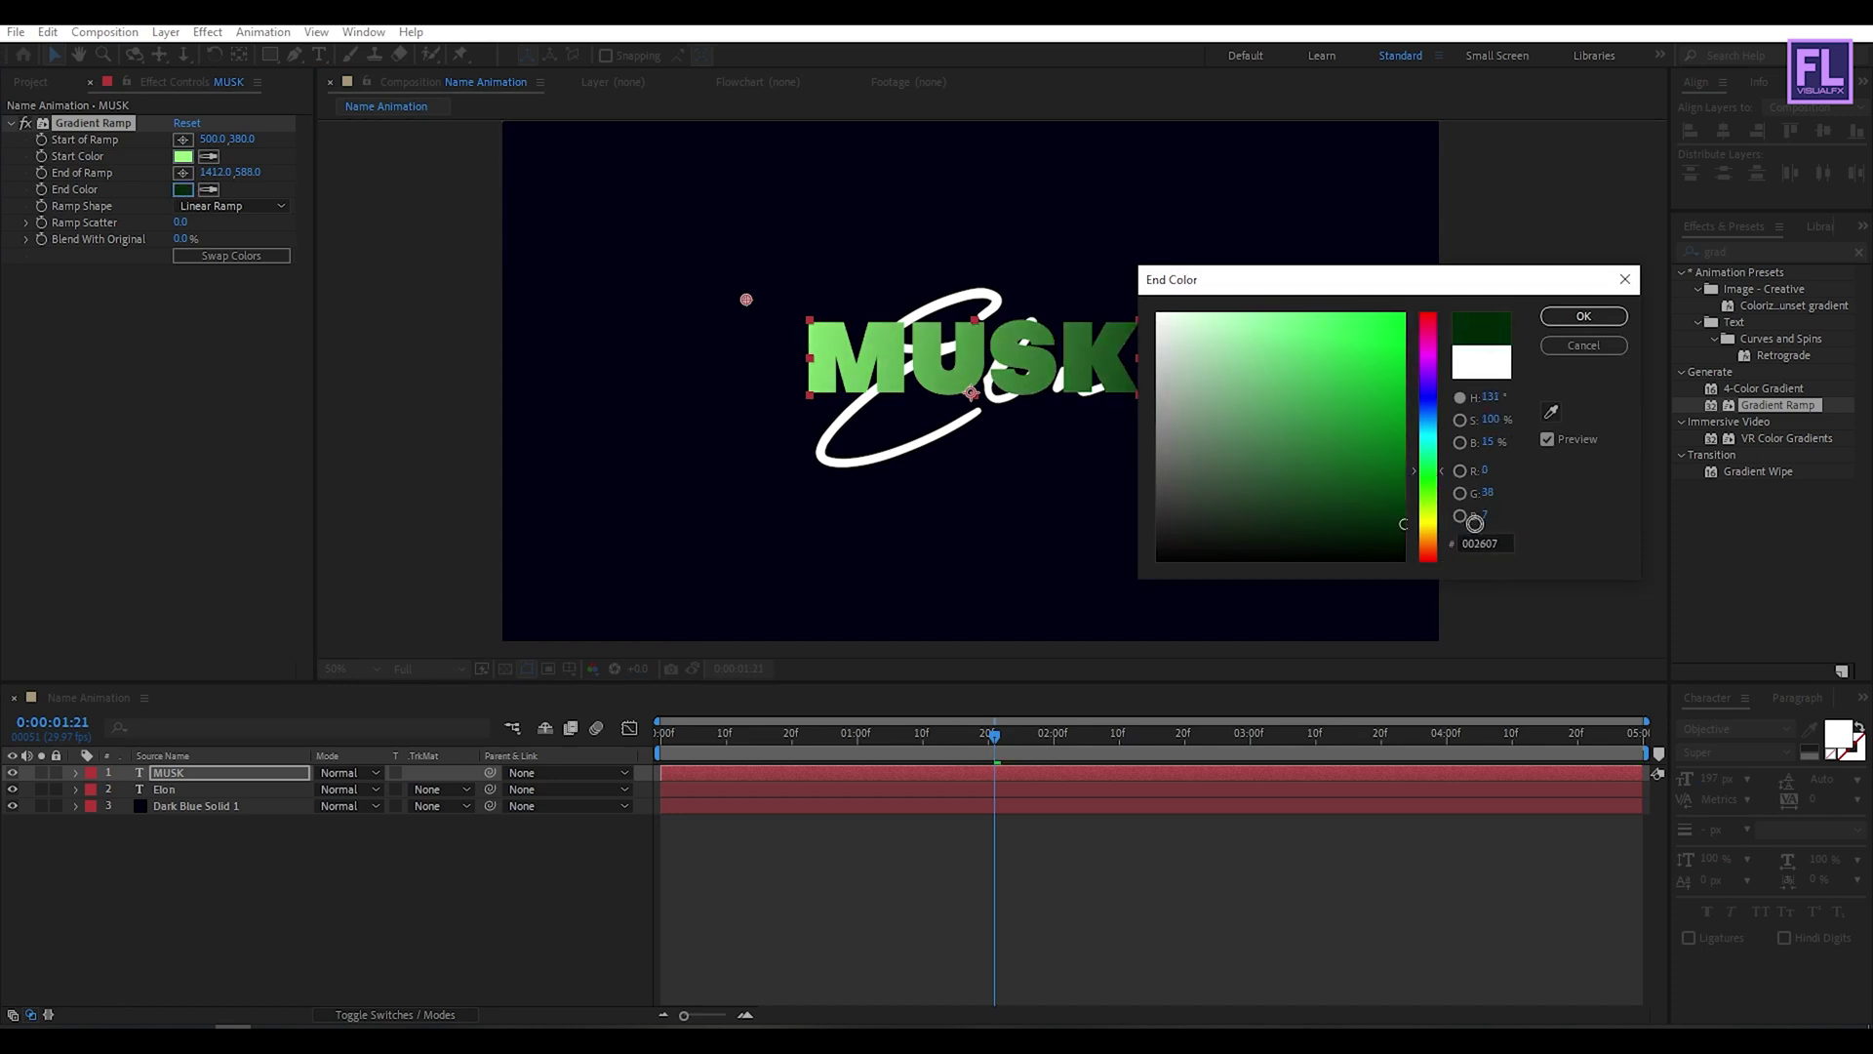
left_click(1626, 319)
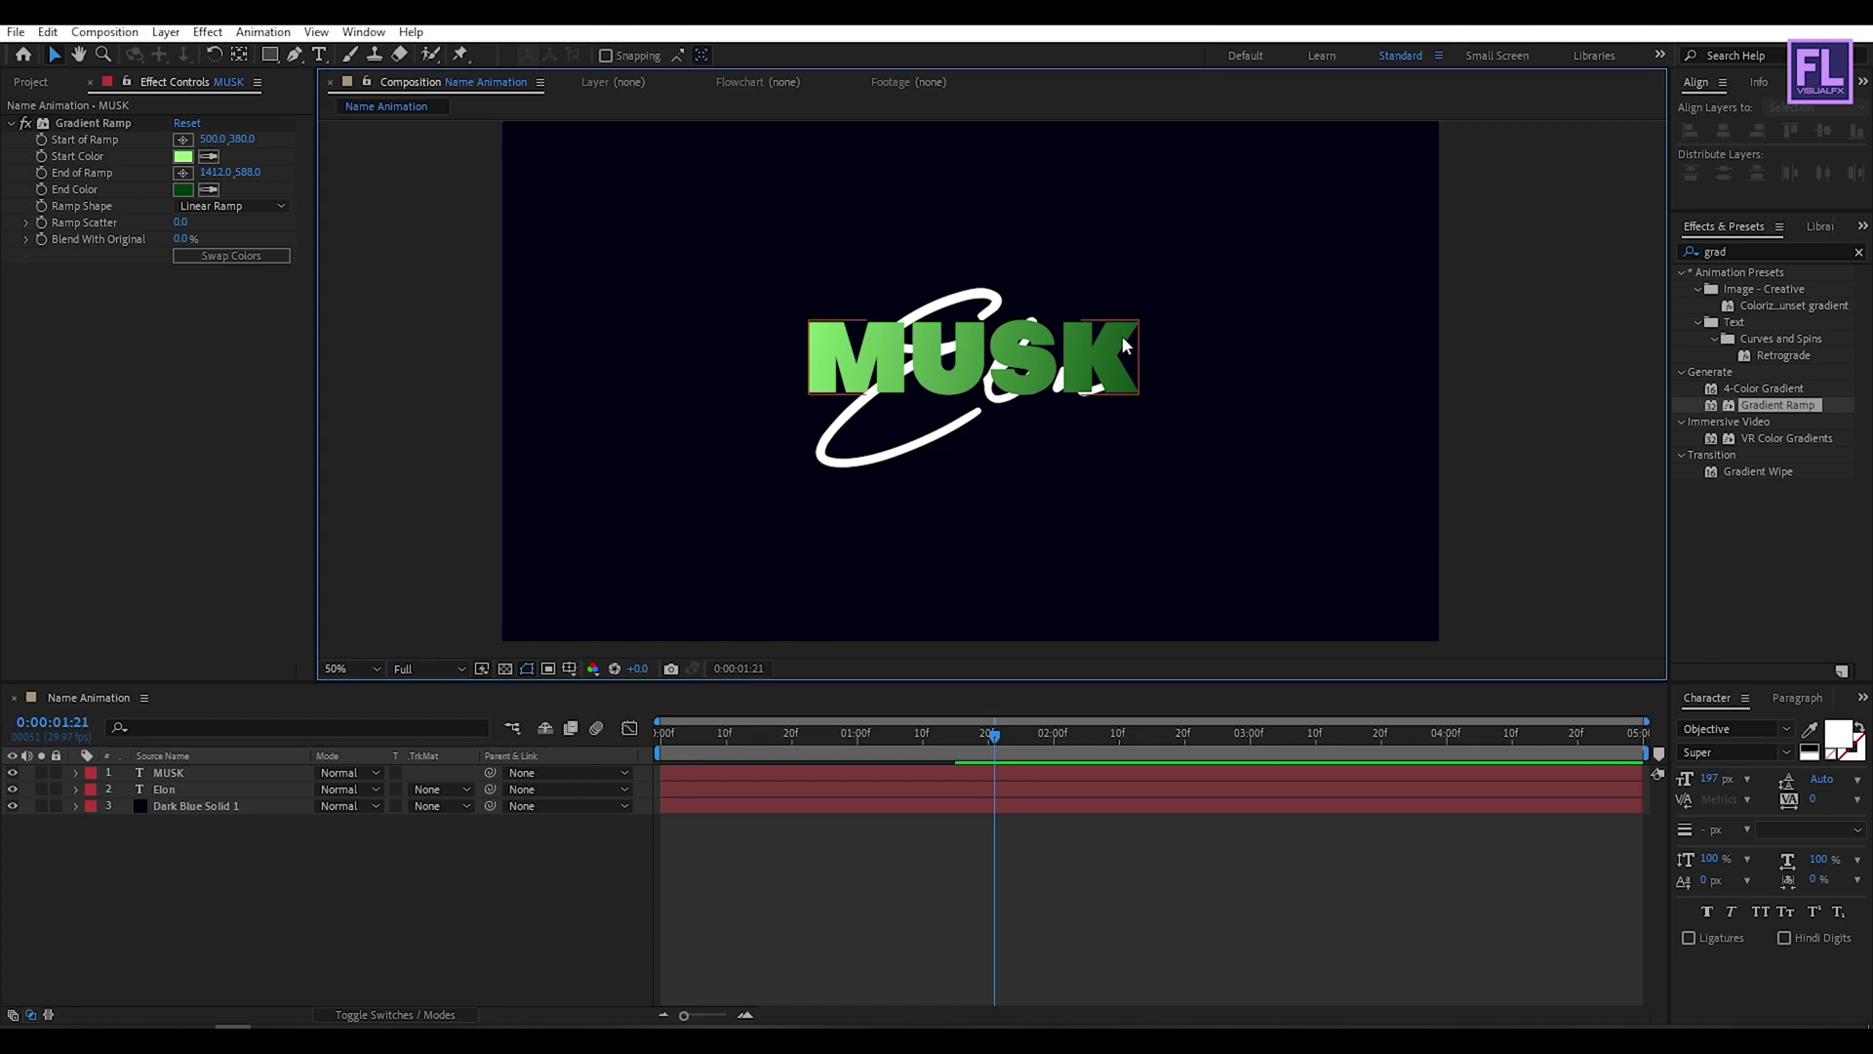
- Enlarge MUSK, move the Elon layer to the top of the stack, and lower MUSK
left_click(1131, 332)
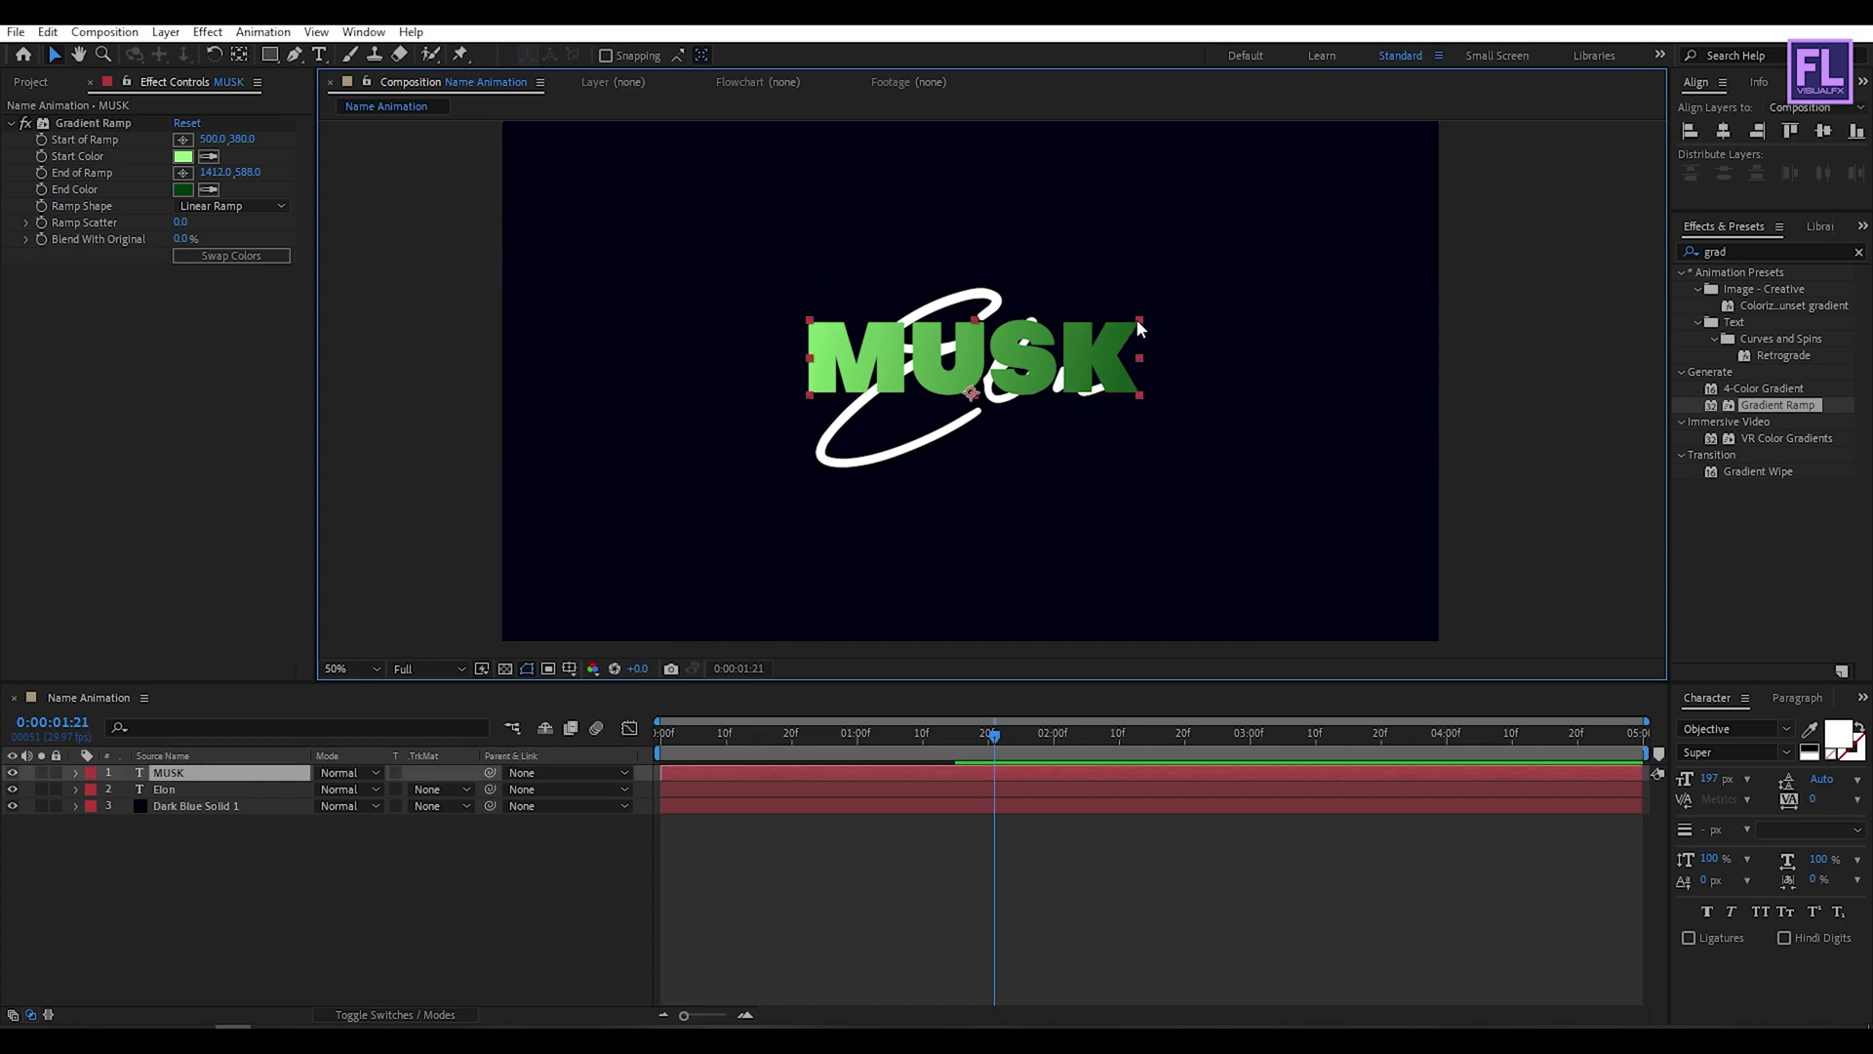
left_click_drag(1139, 322, 1165, 303)
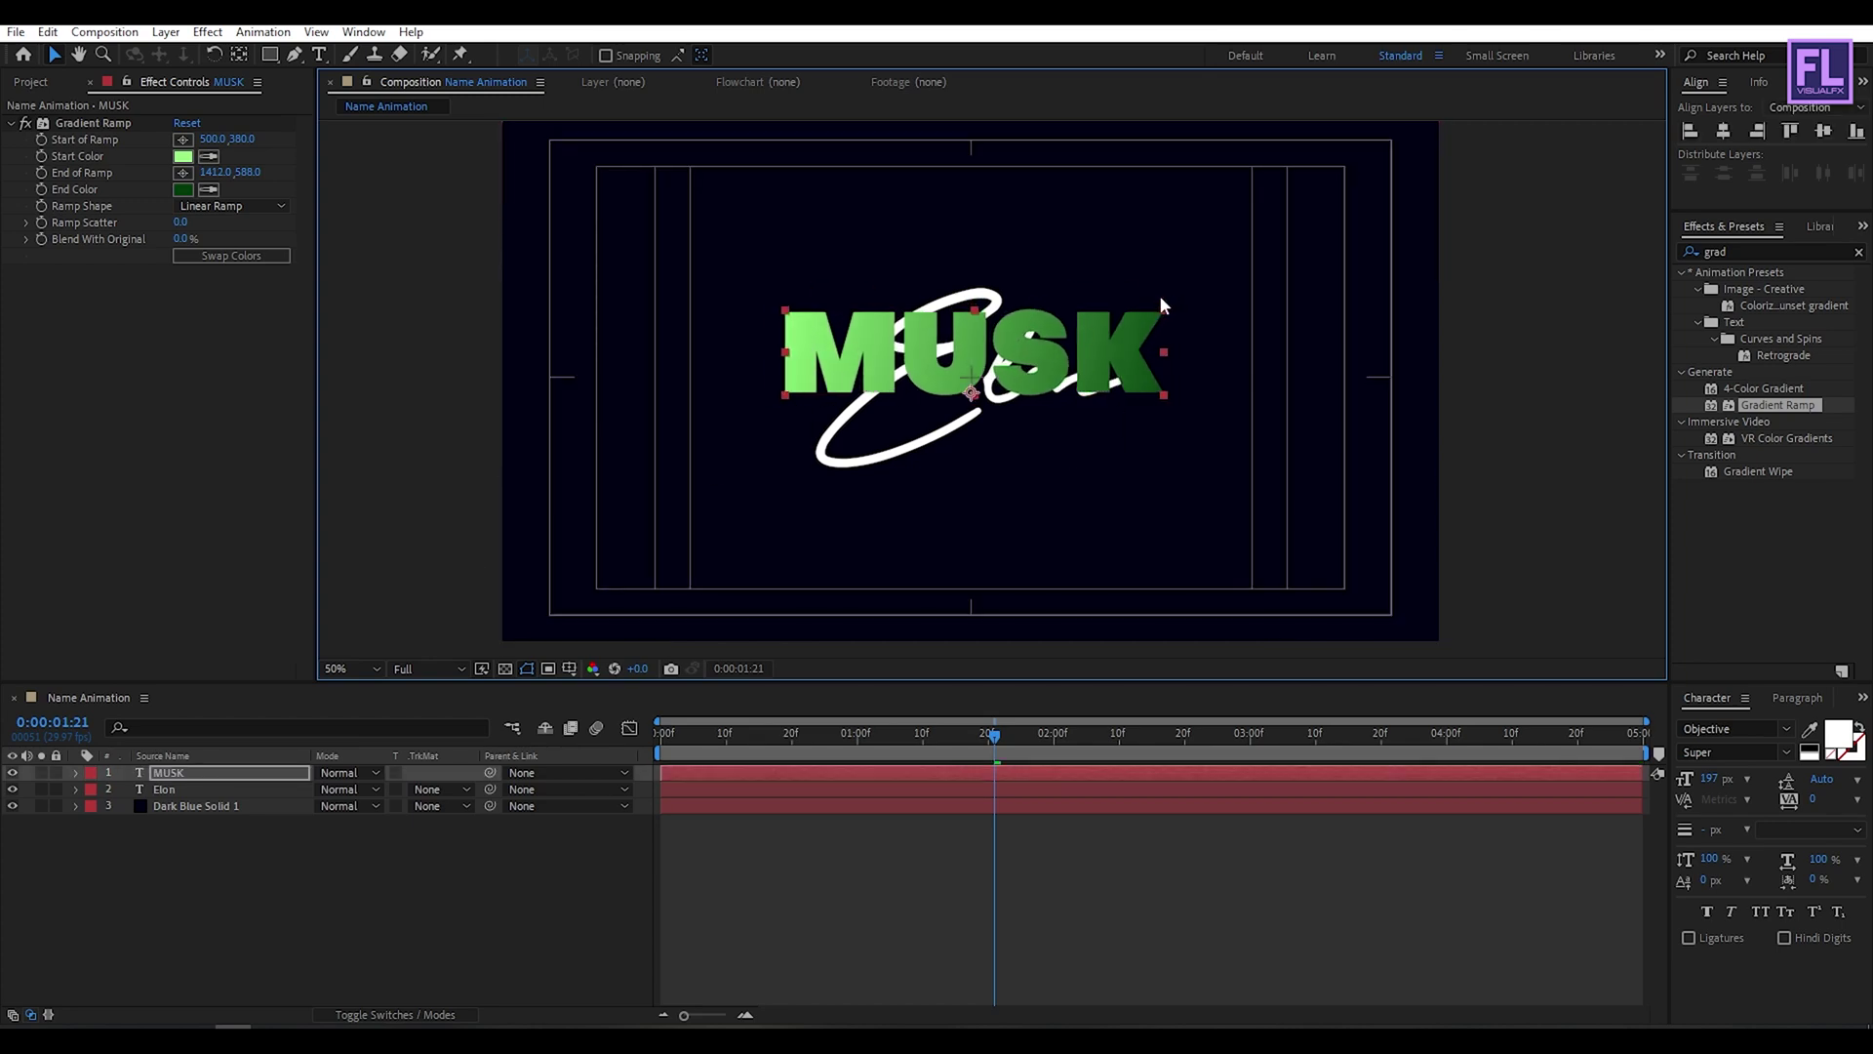
left_click_drag(189, 785, 200, 797)
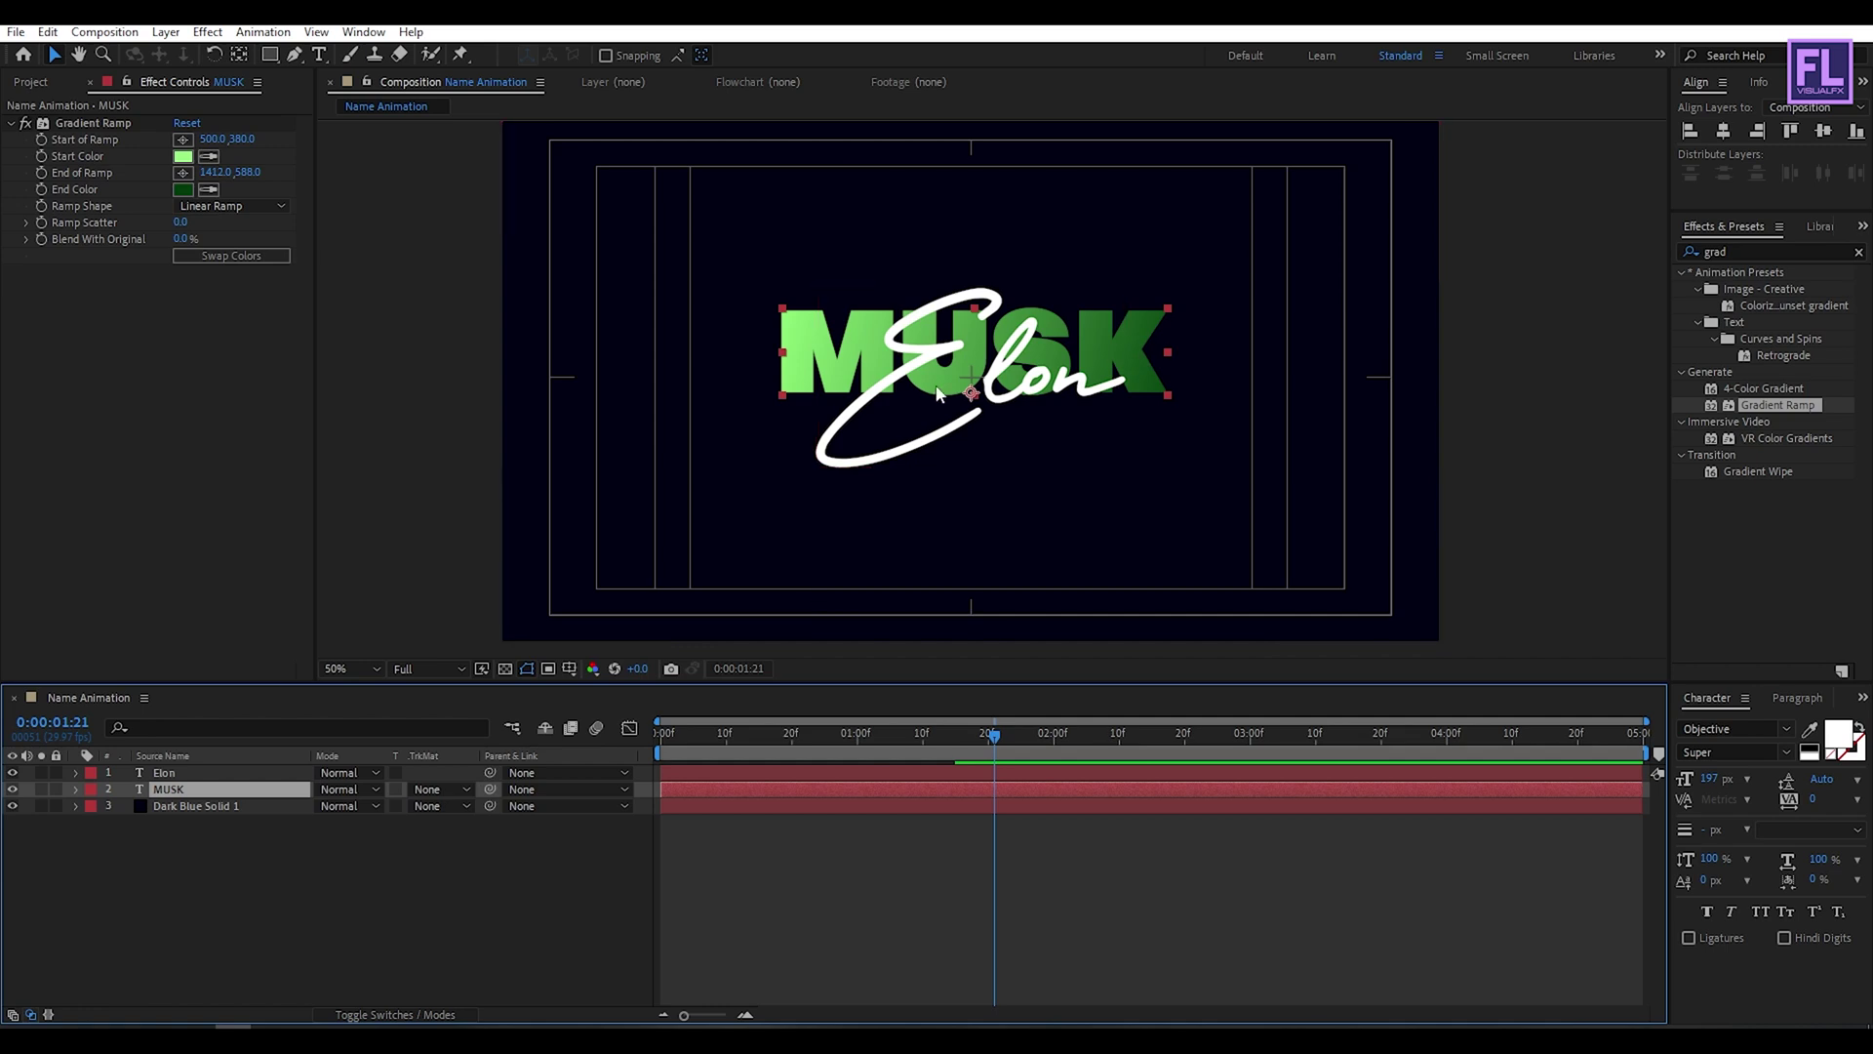
left_click_drag(1125, 341, 1130, 397)
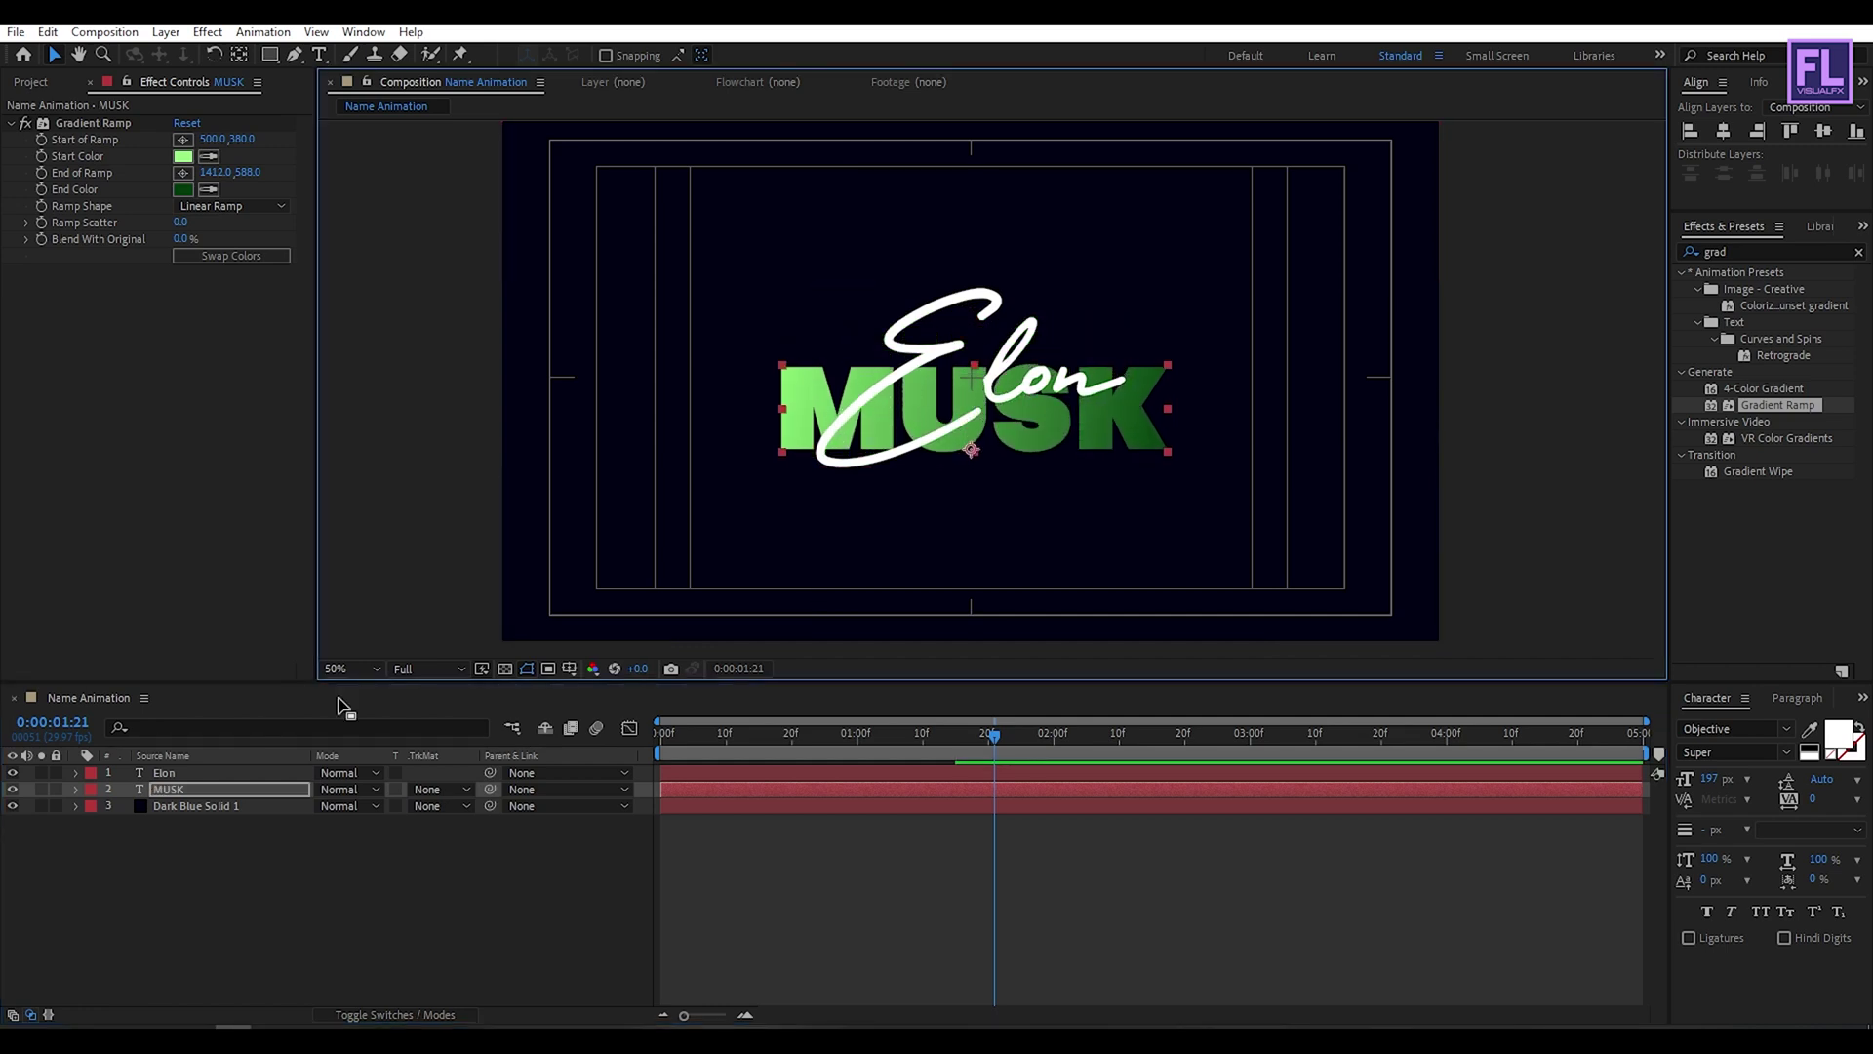
- Shrink the Elon signature and place it above the MUSK lettering
left_click(164, 773)
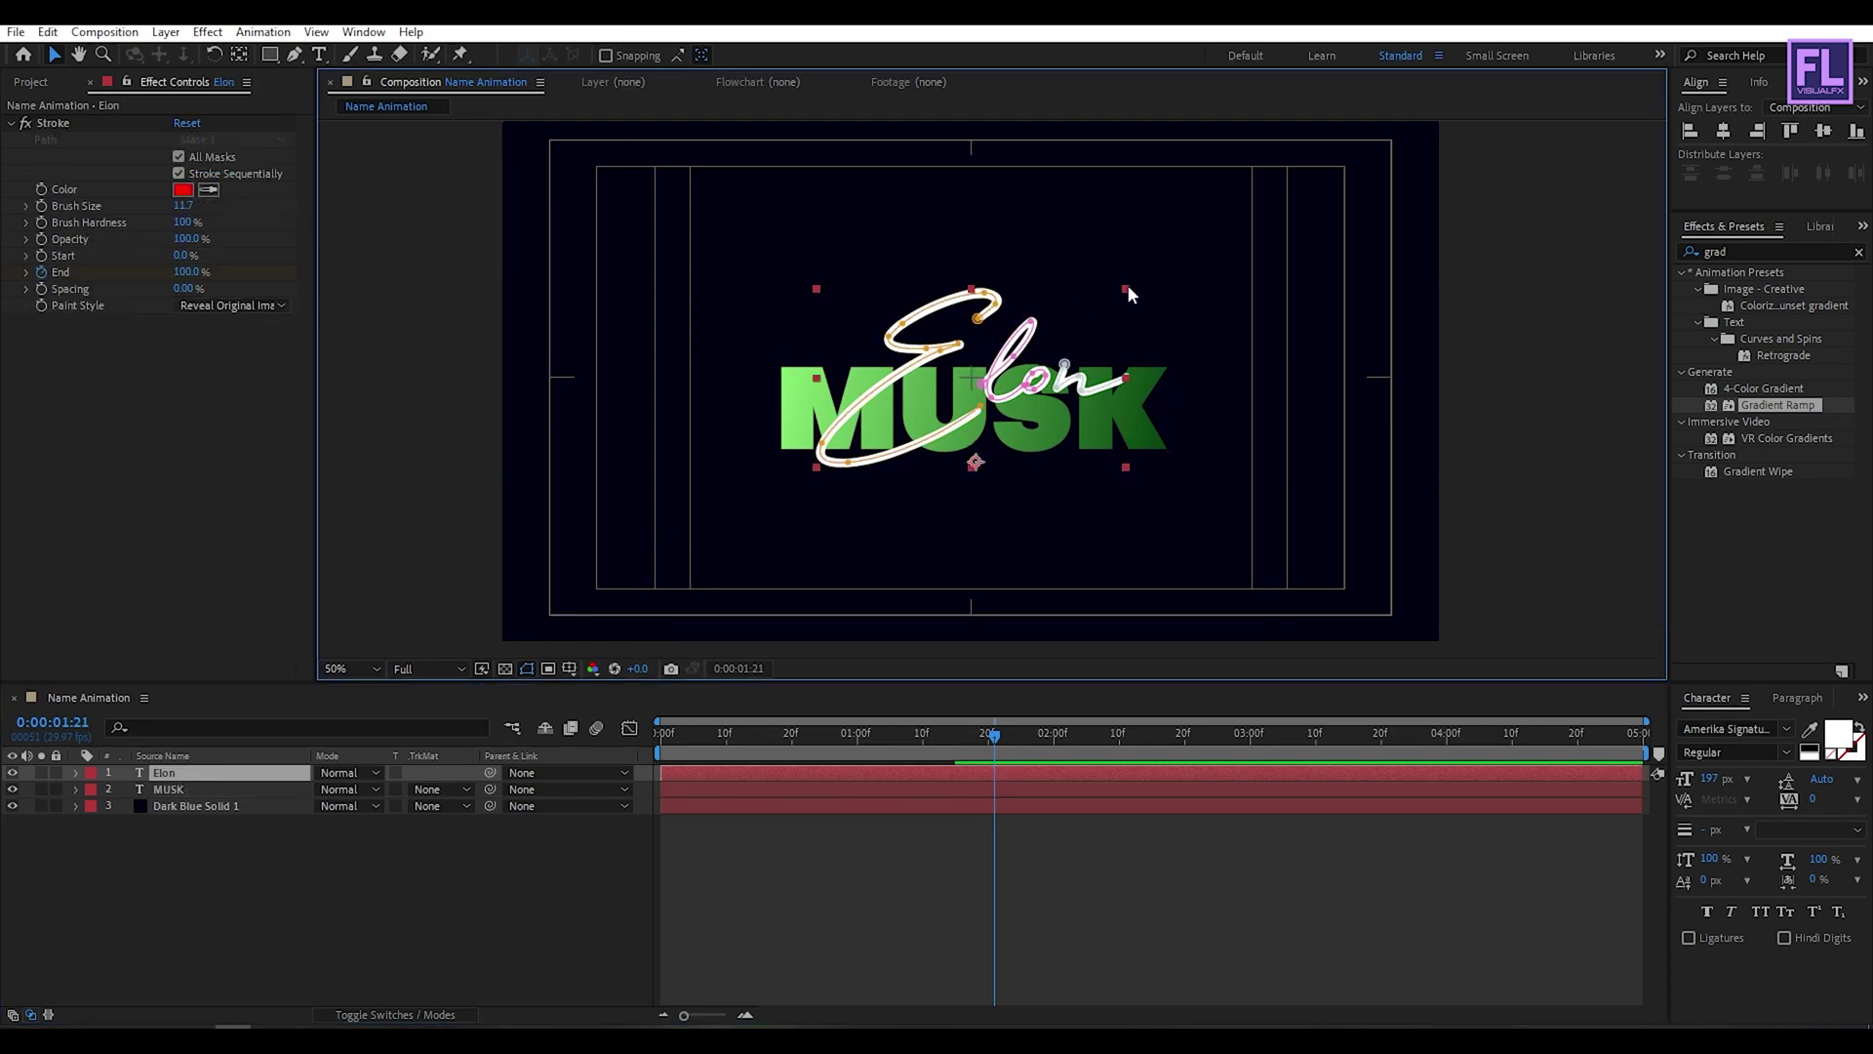
left_click_drag(1131, 286, 1064, 348)
left_click_drag(904, 432, 830, 379)
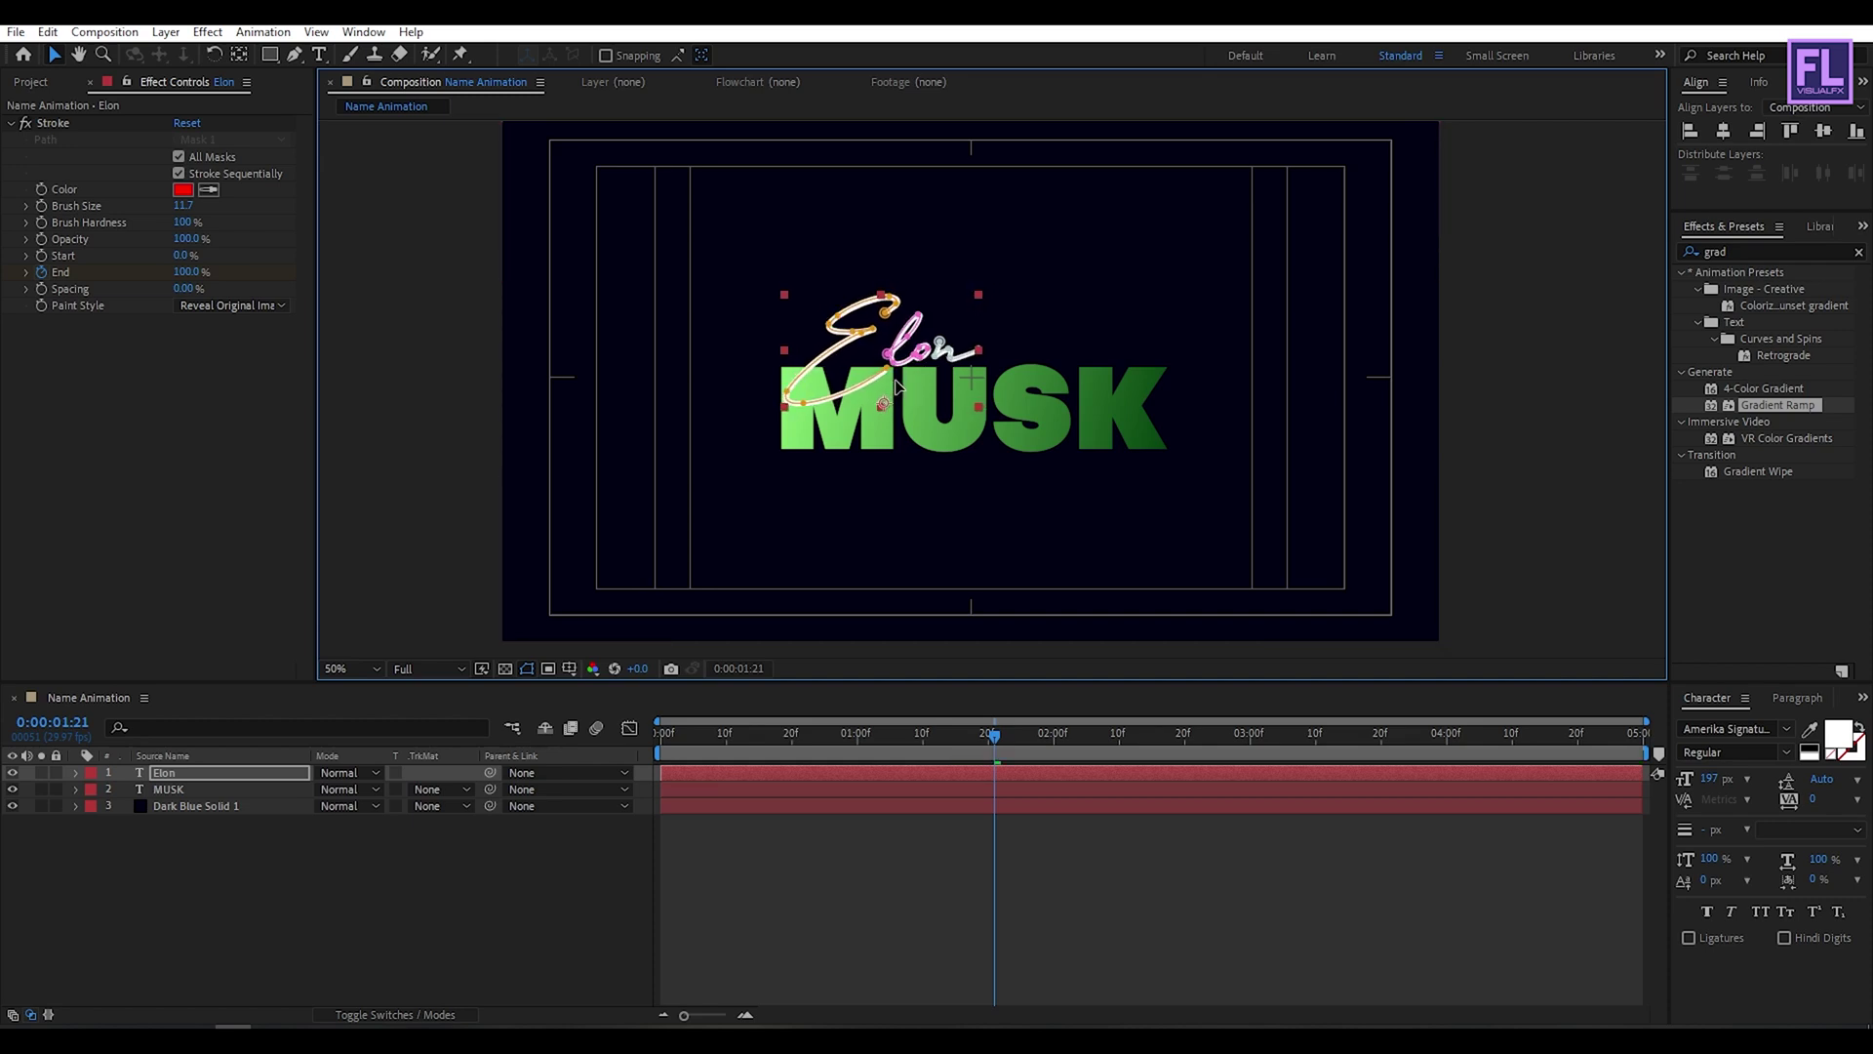
left_click(1486, 370)
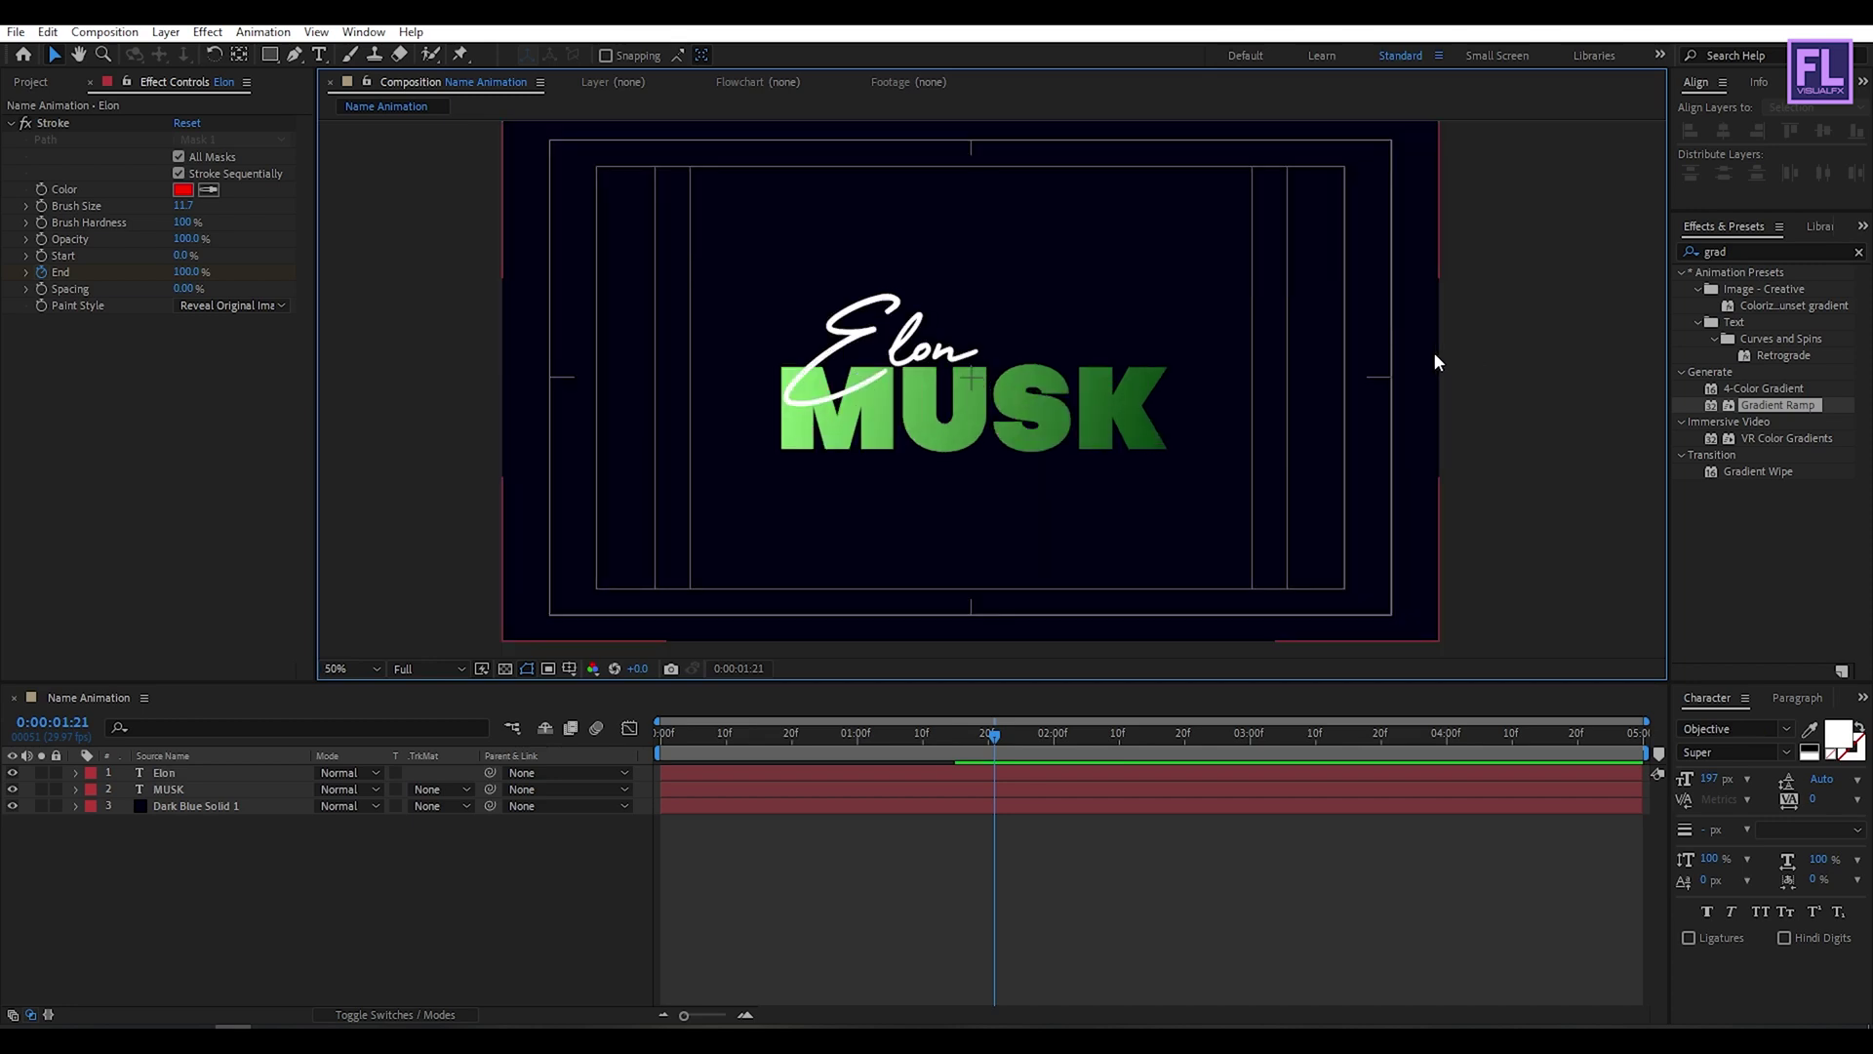
- Rewind to the start and expand the MUSK layer's properties
left_click(1083, 437)
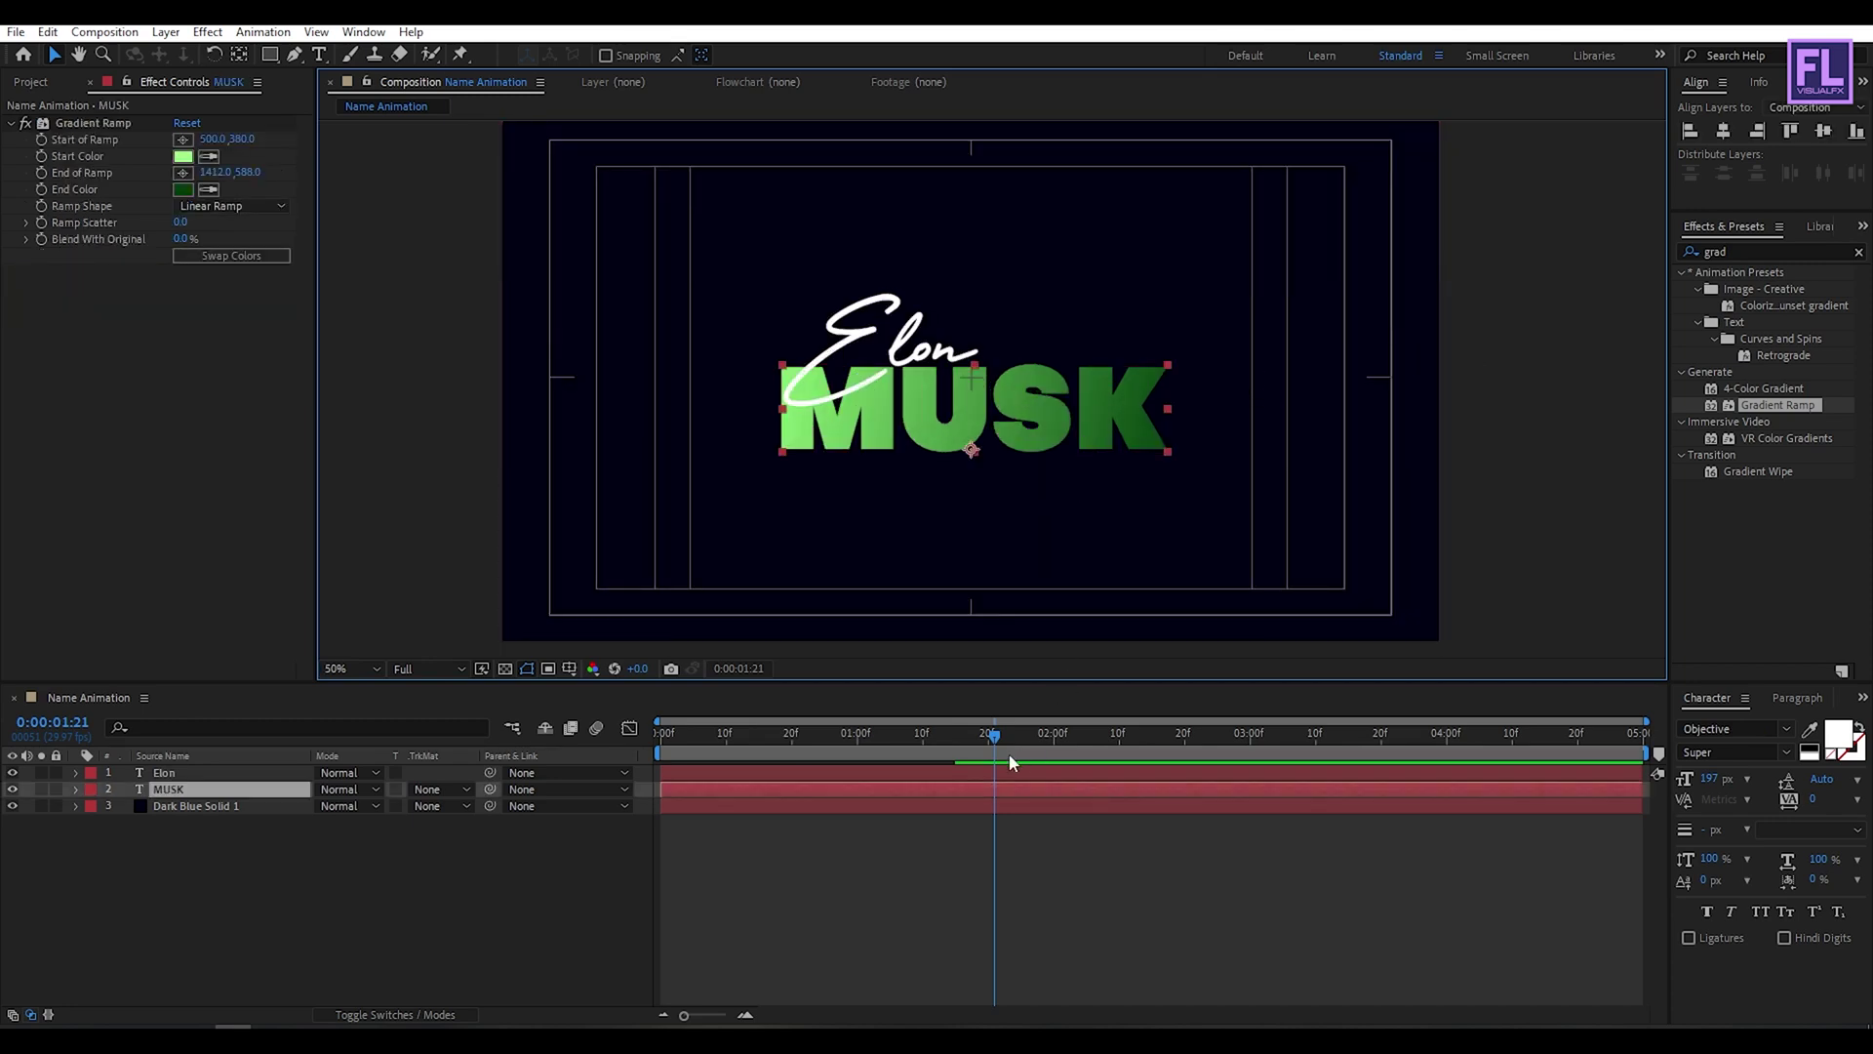
left_click_drag(996, 750, 639, 769)
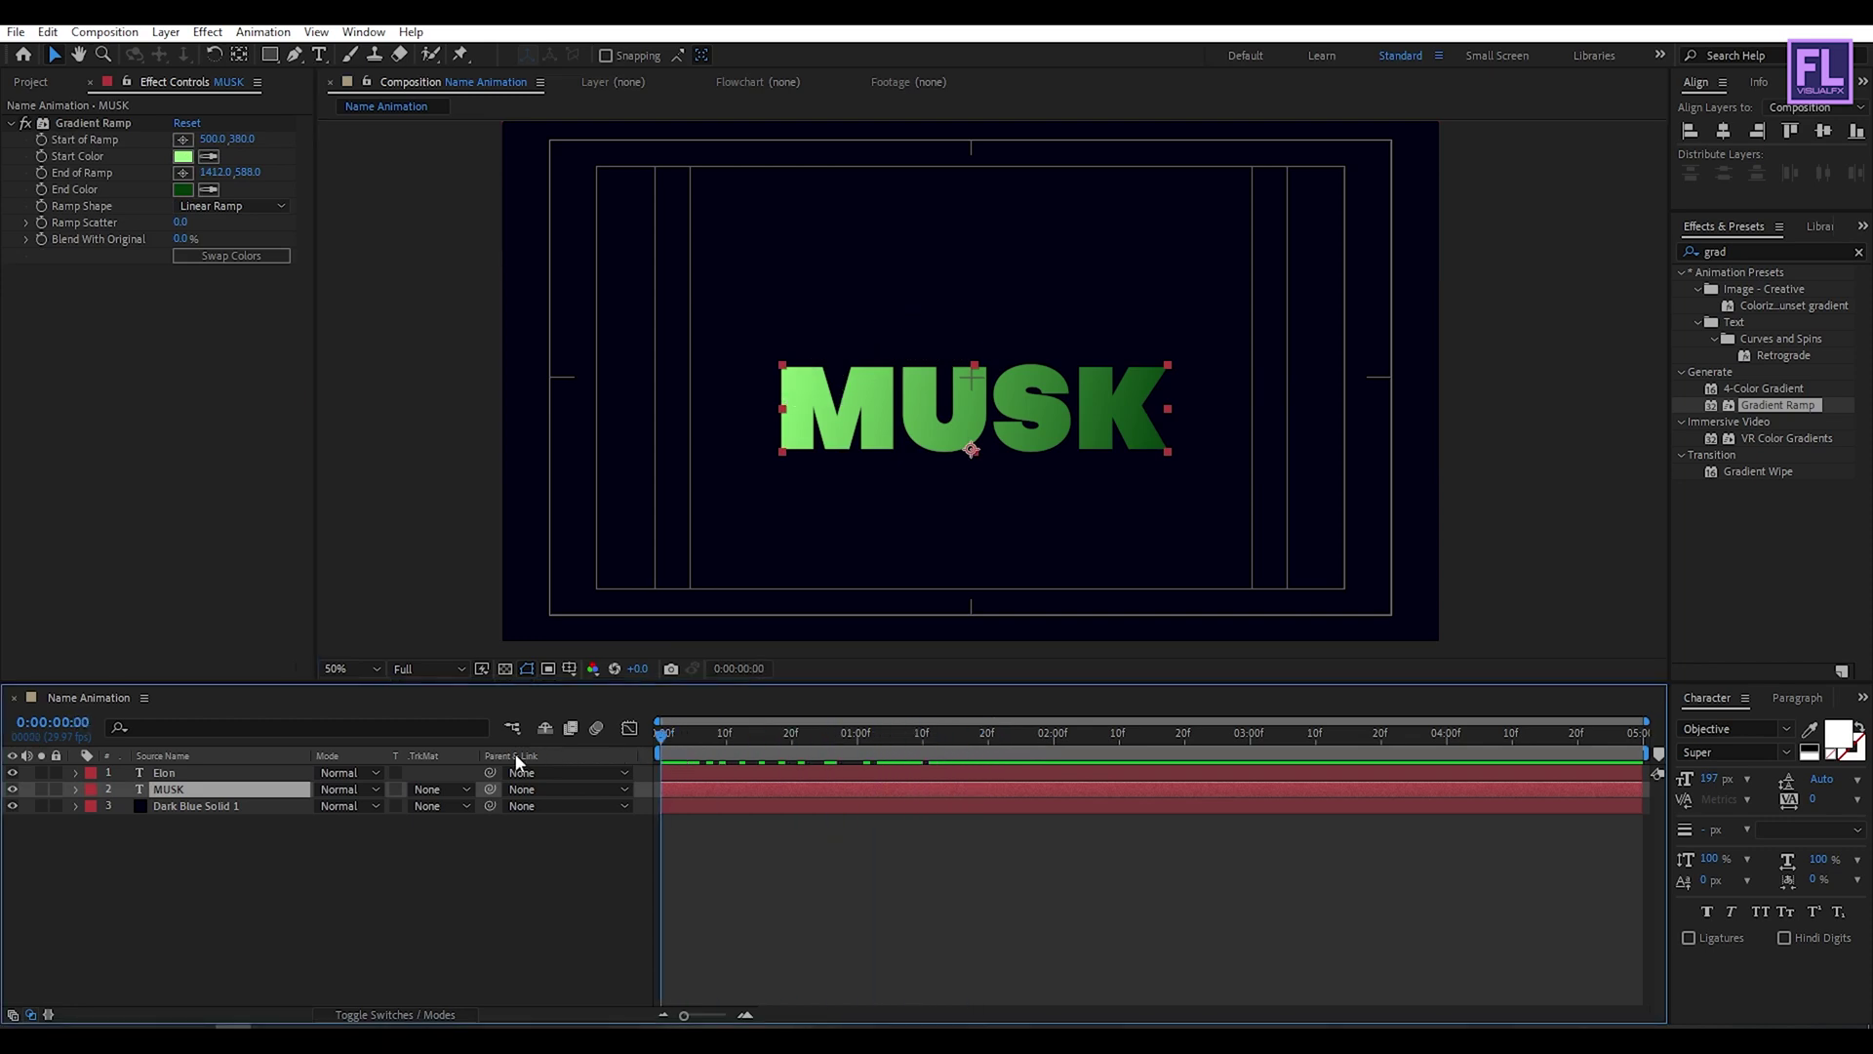
left_click(205, 851)
left_click(176, 788)
left_click(75, 789)
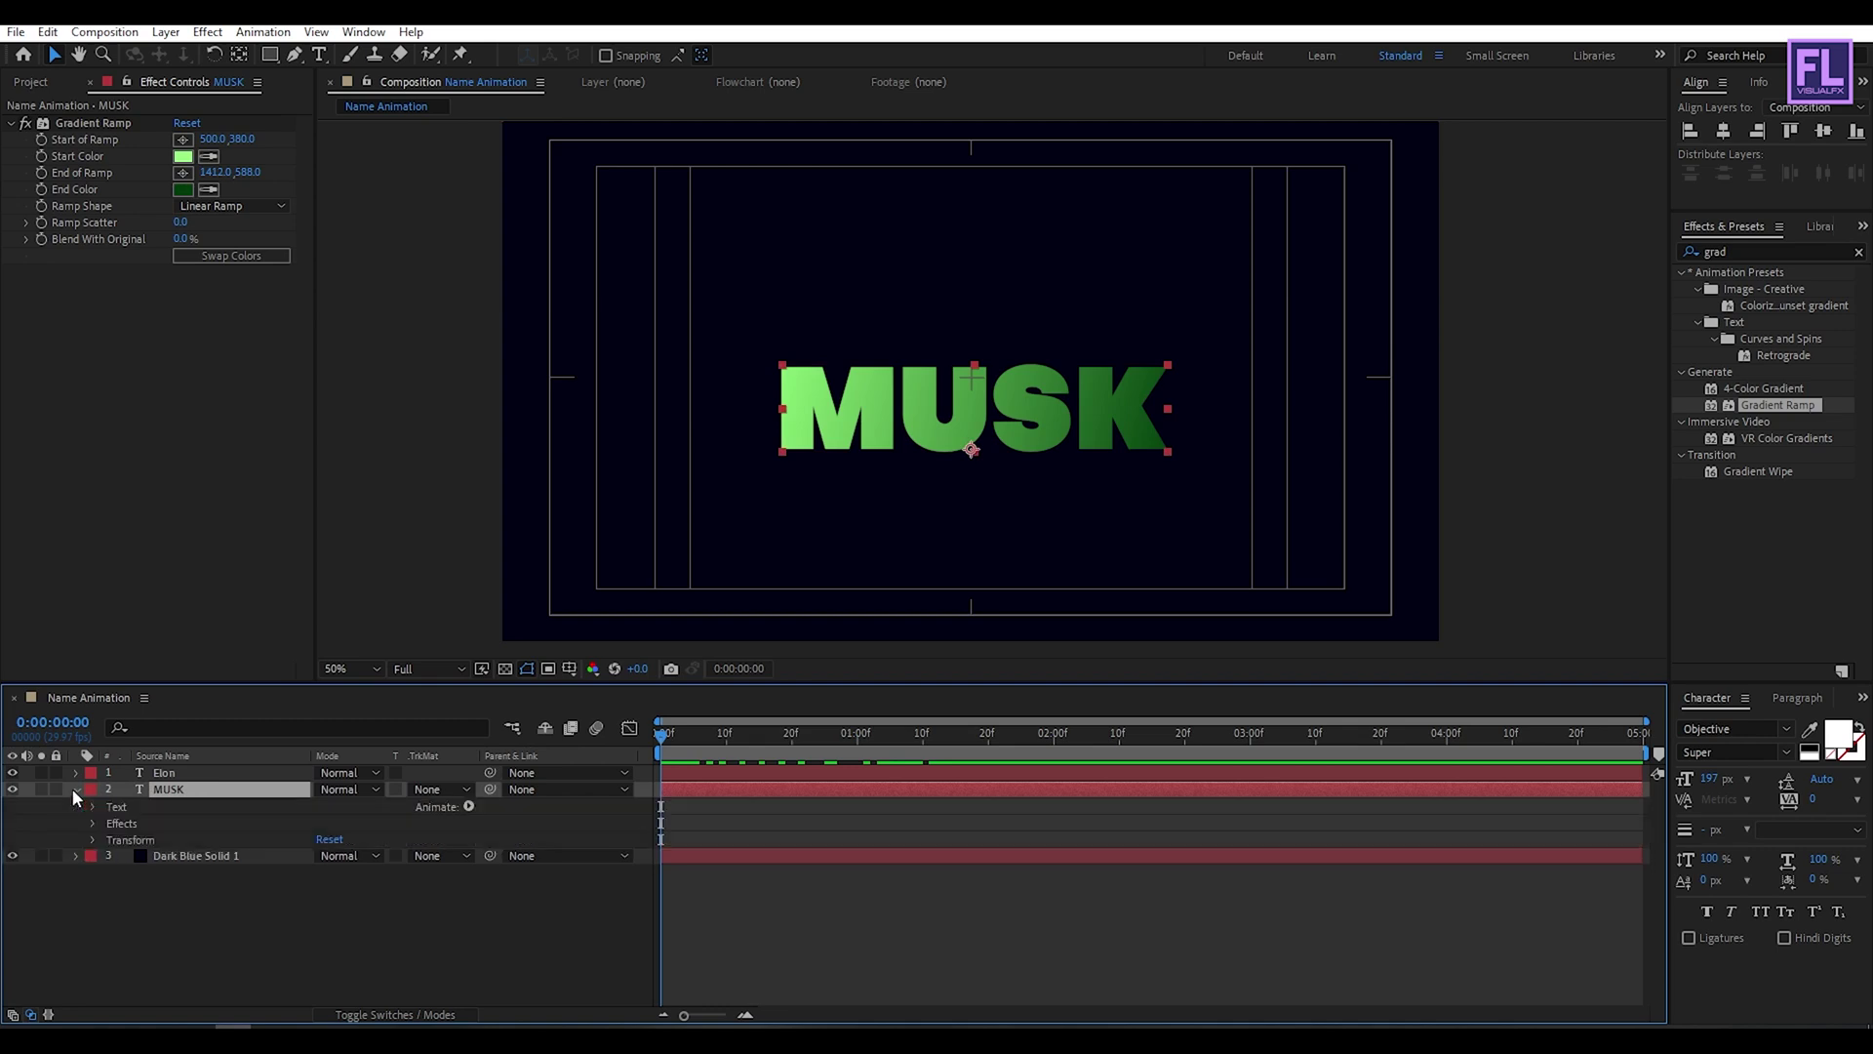
- Add a text animator with Opacity 0% and Position offset 0,72
left_click(470, 805)
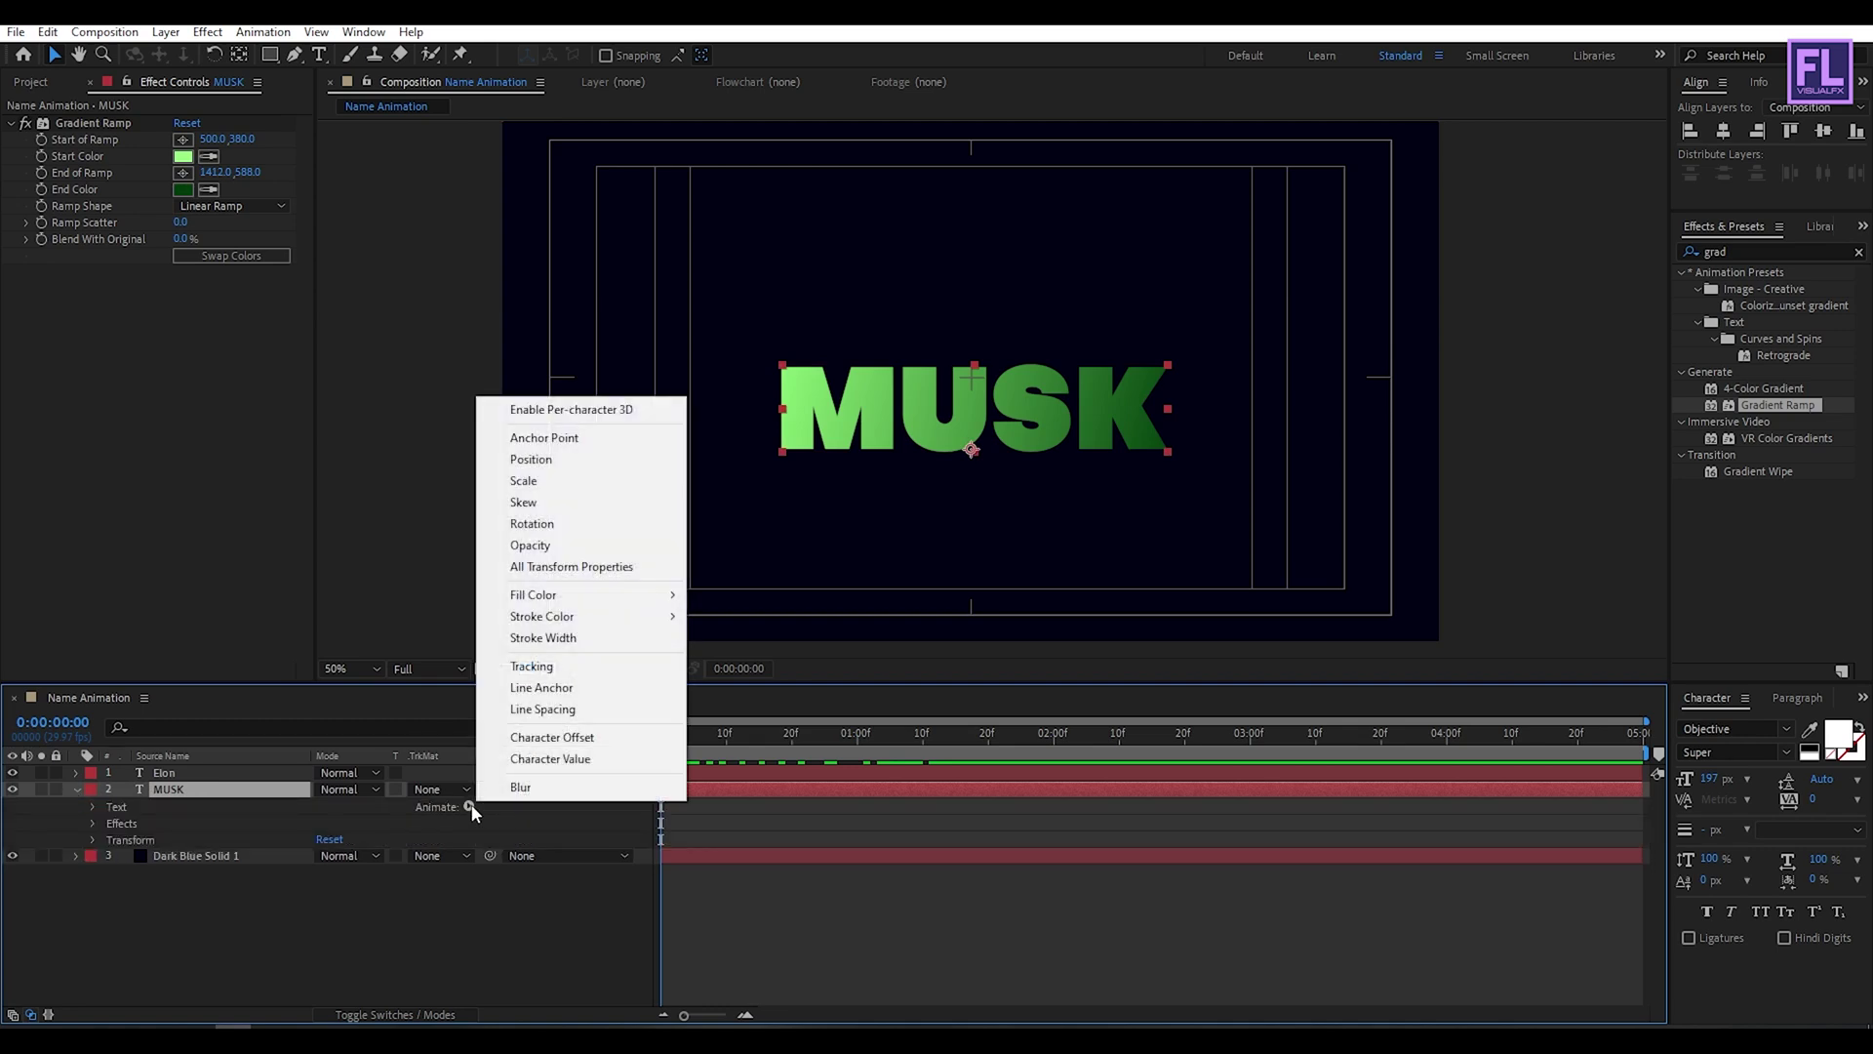
left_click(567, 458)
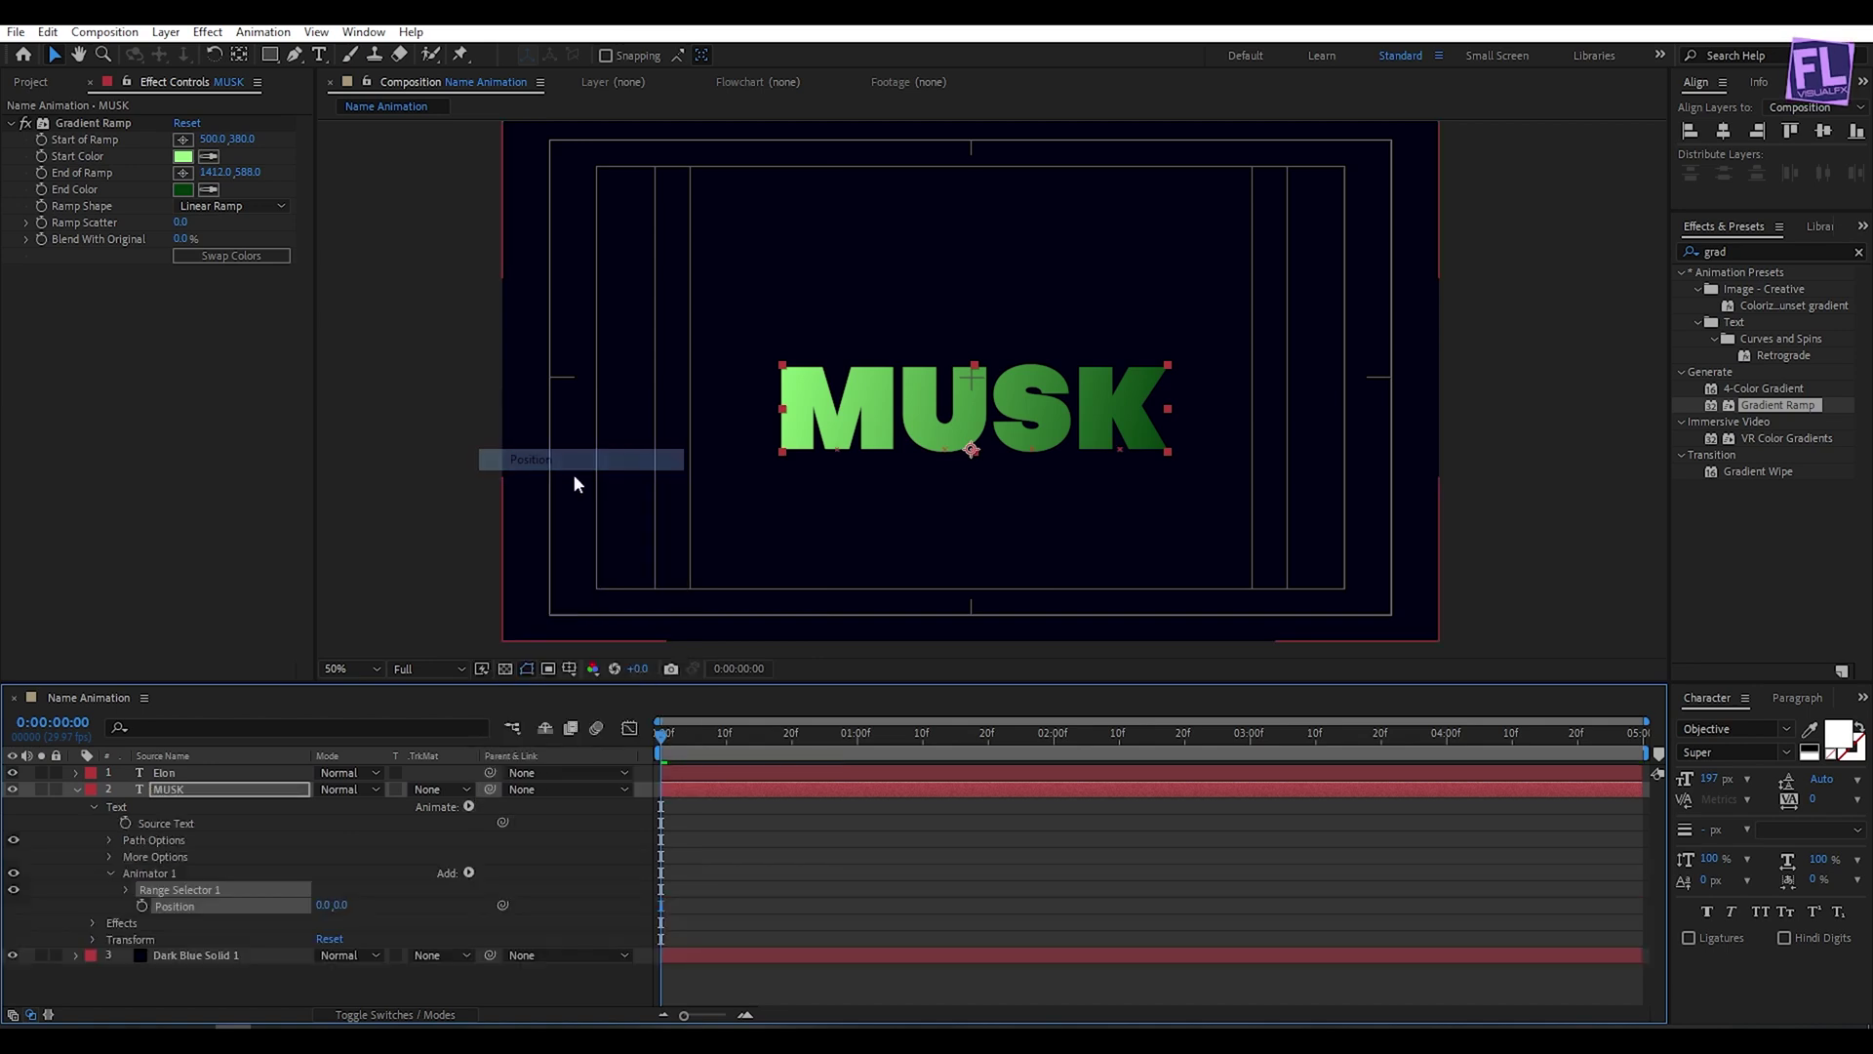
left_click(469, 876)
mouse_move(520, 880)
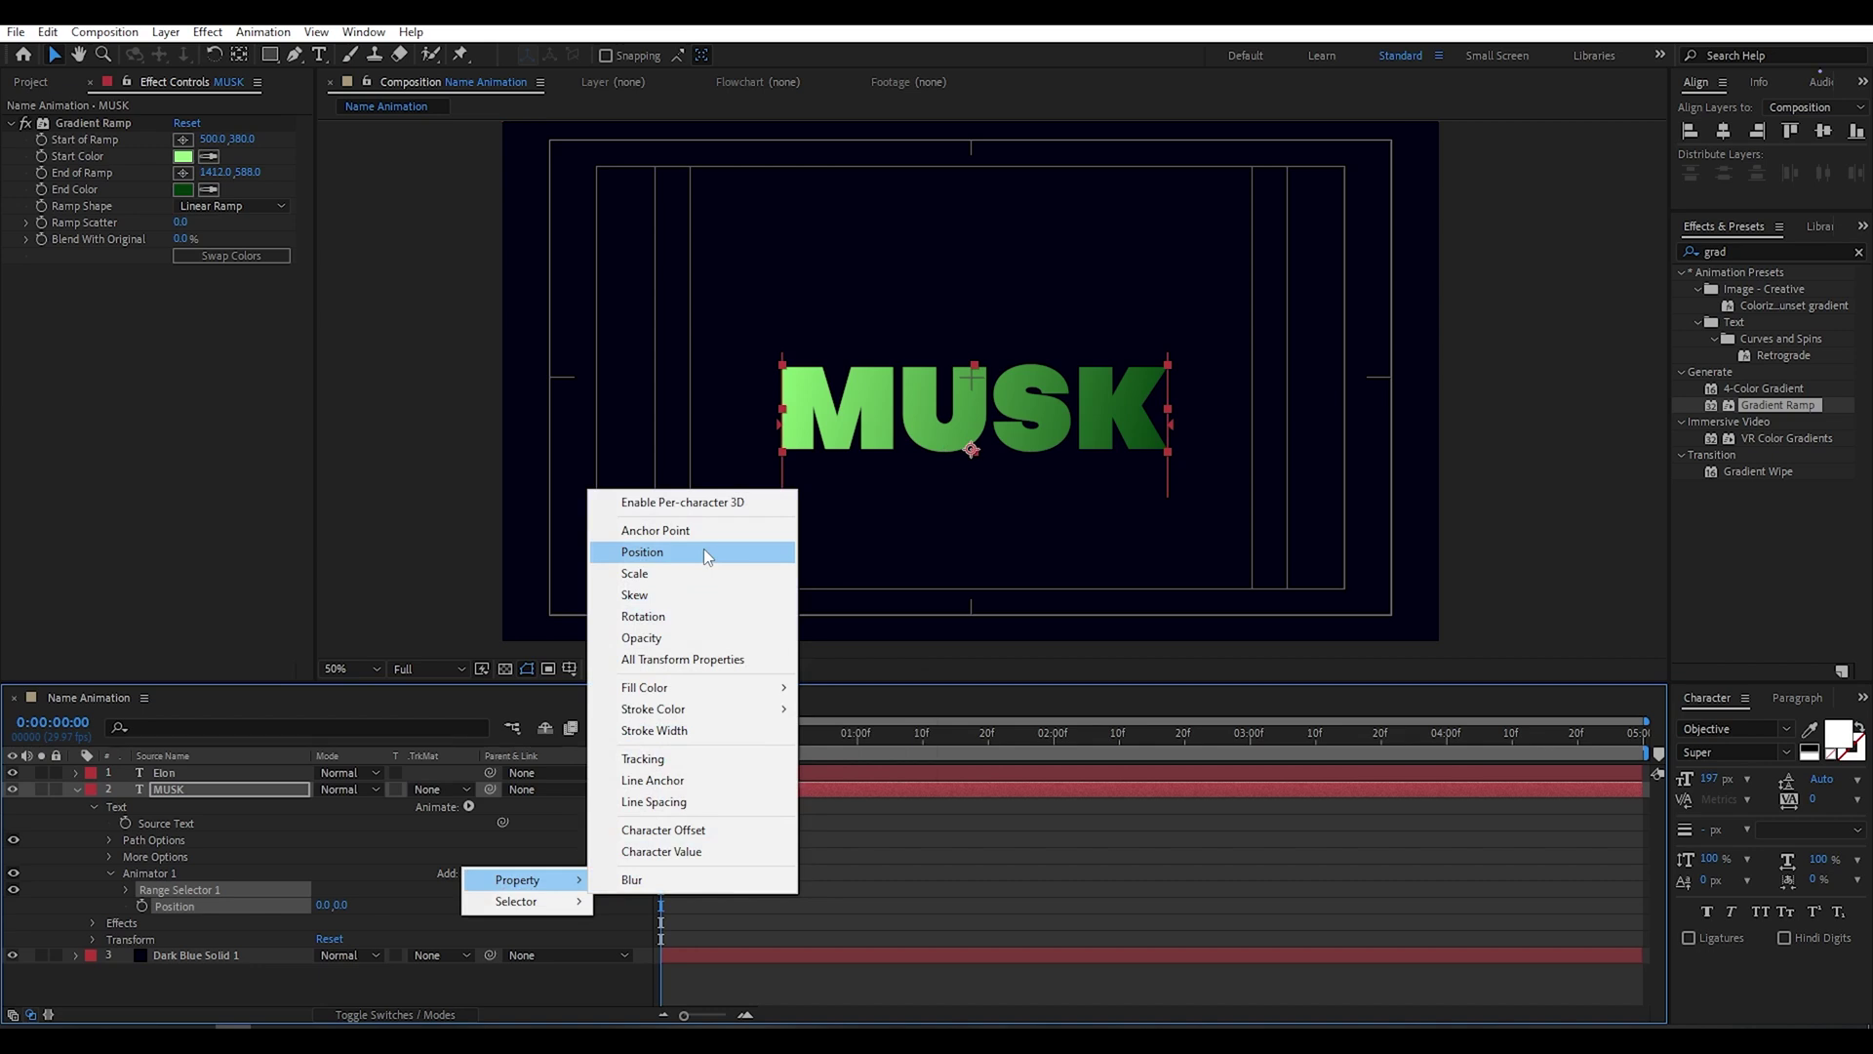
left_click(685, 637)
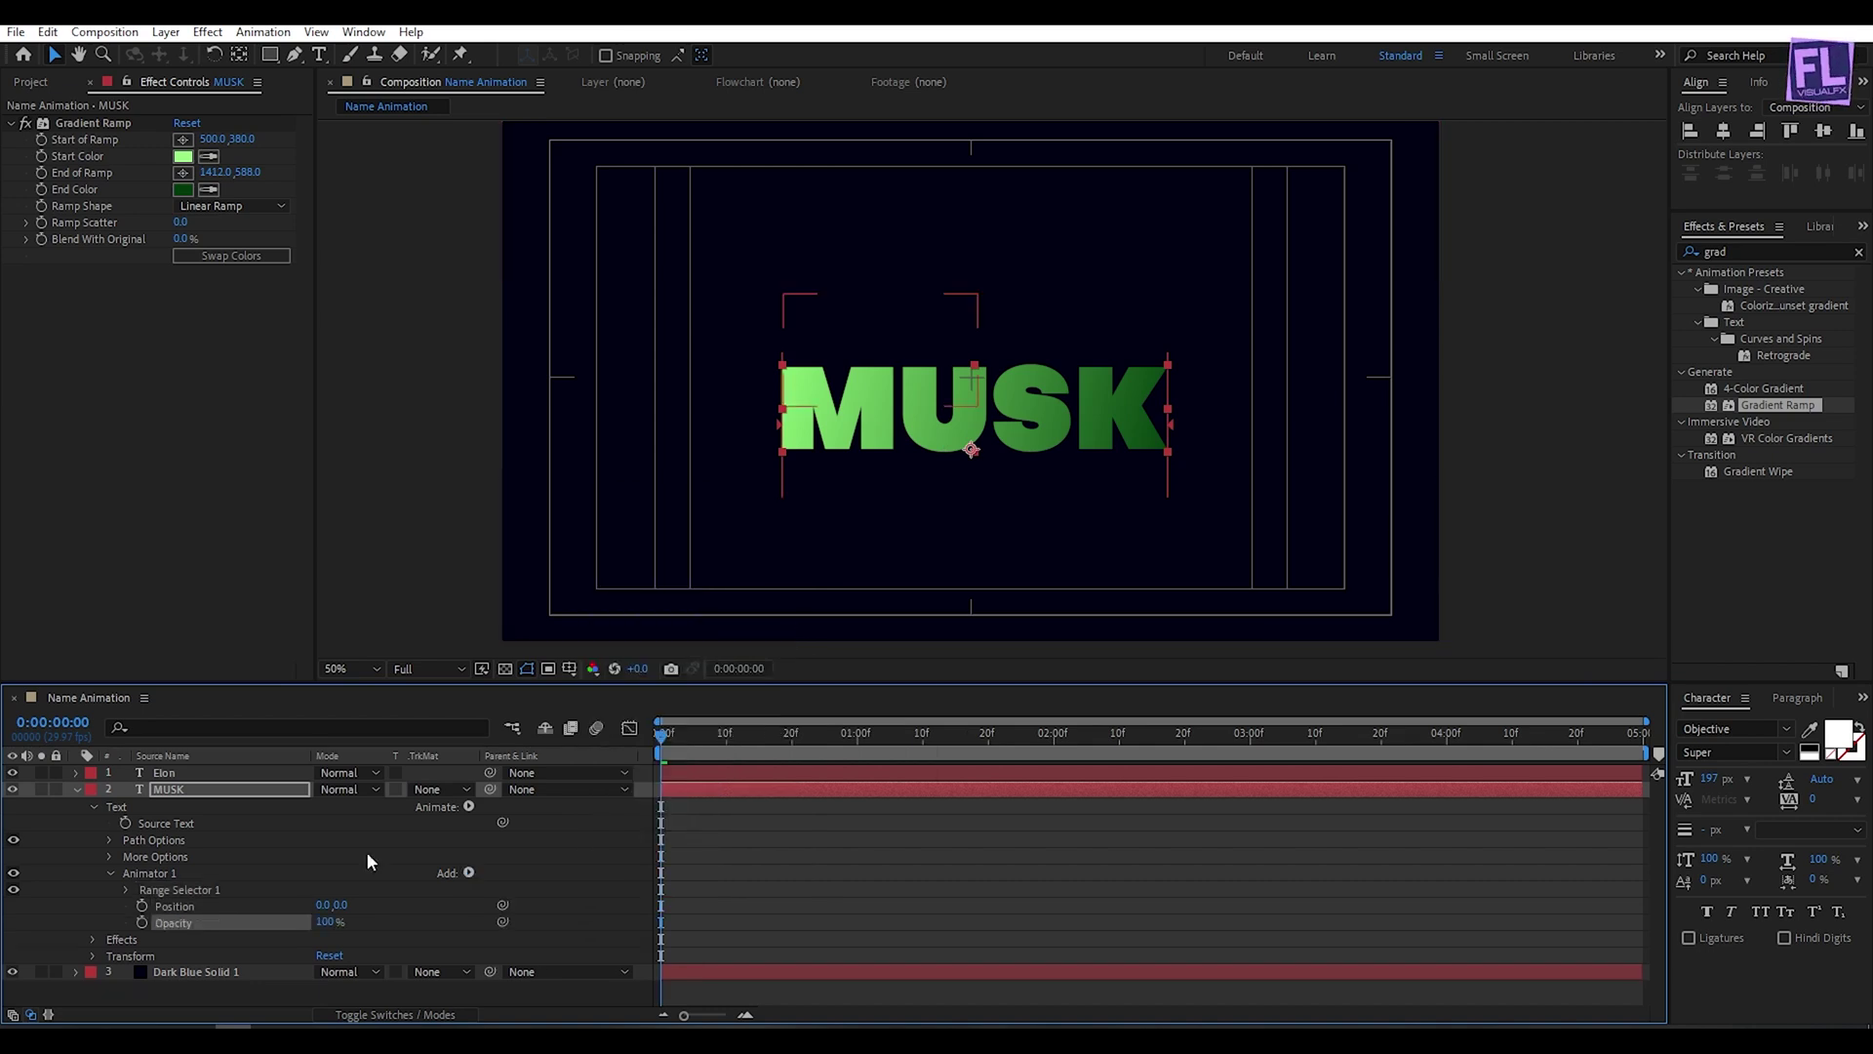
left_click_drag(331, 922, 261, 936)
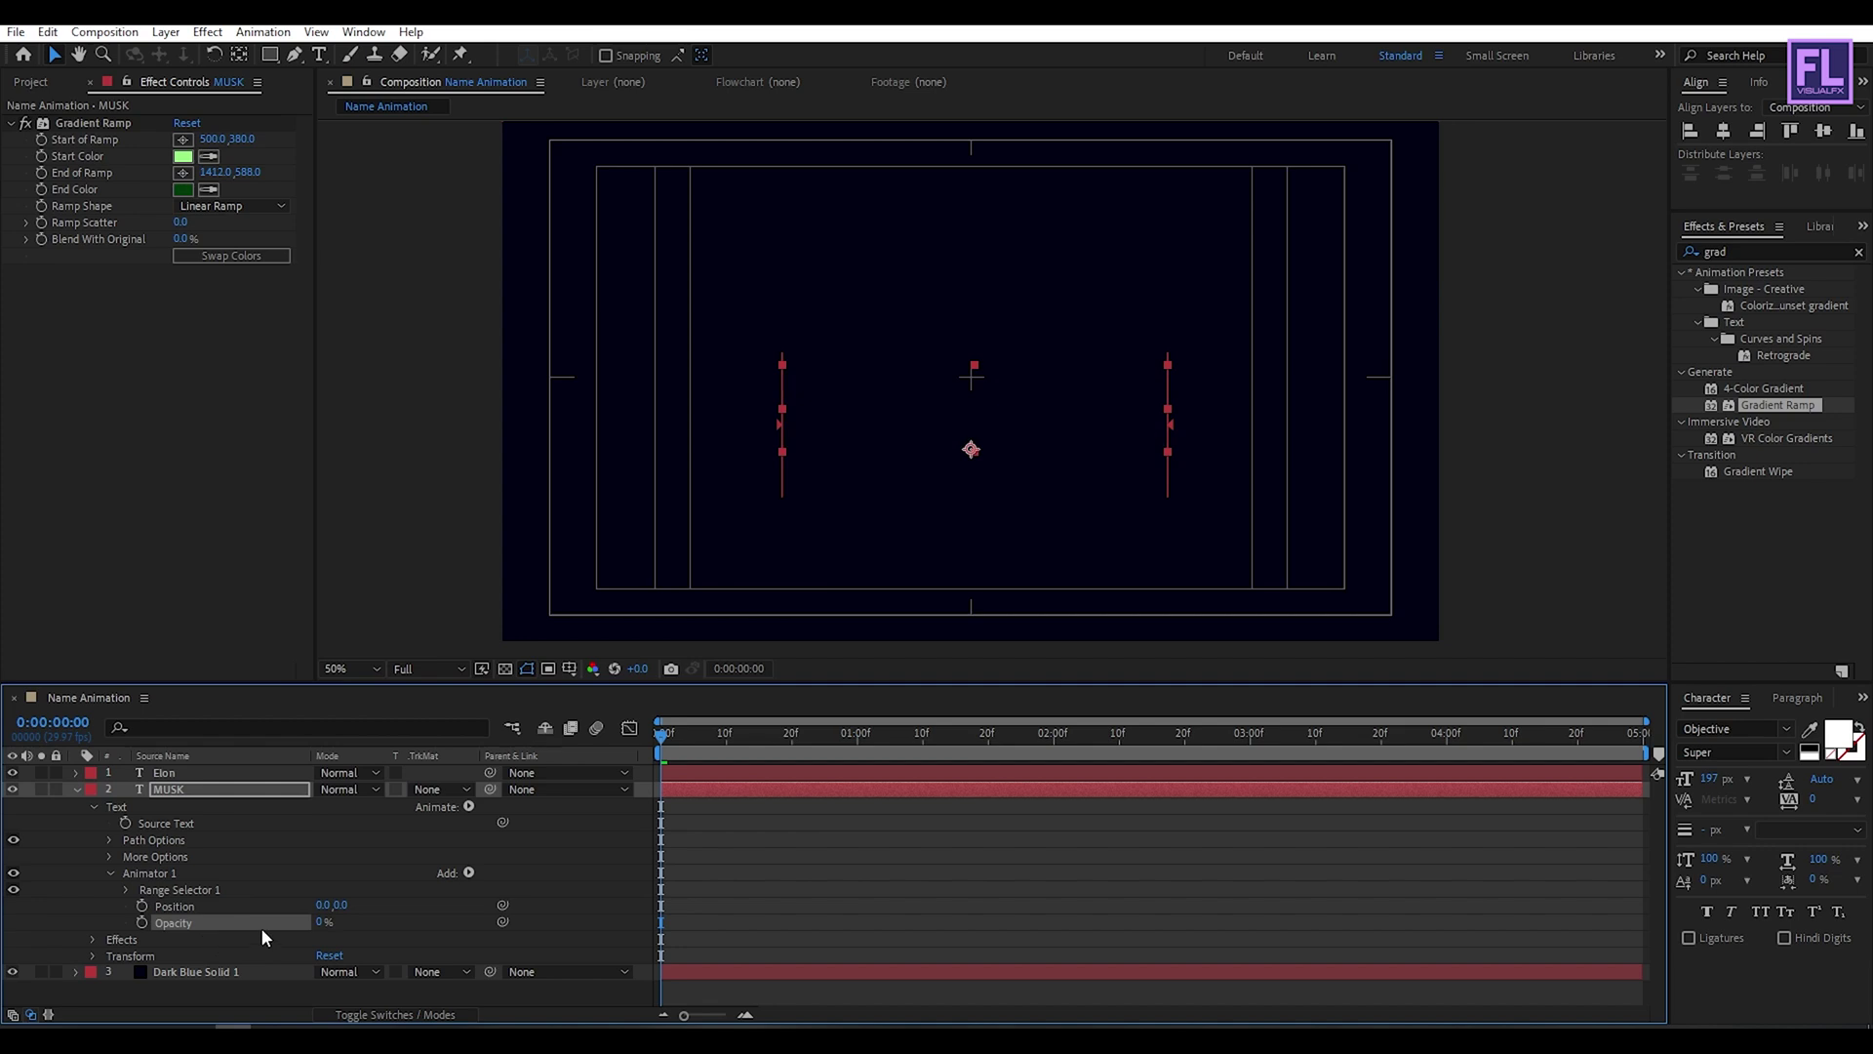
left_click(339, 907)
type("72")
key("Return")
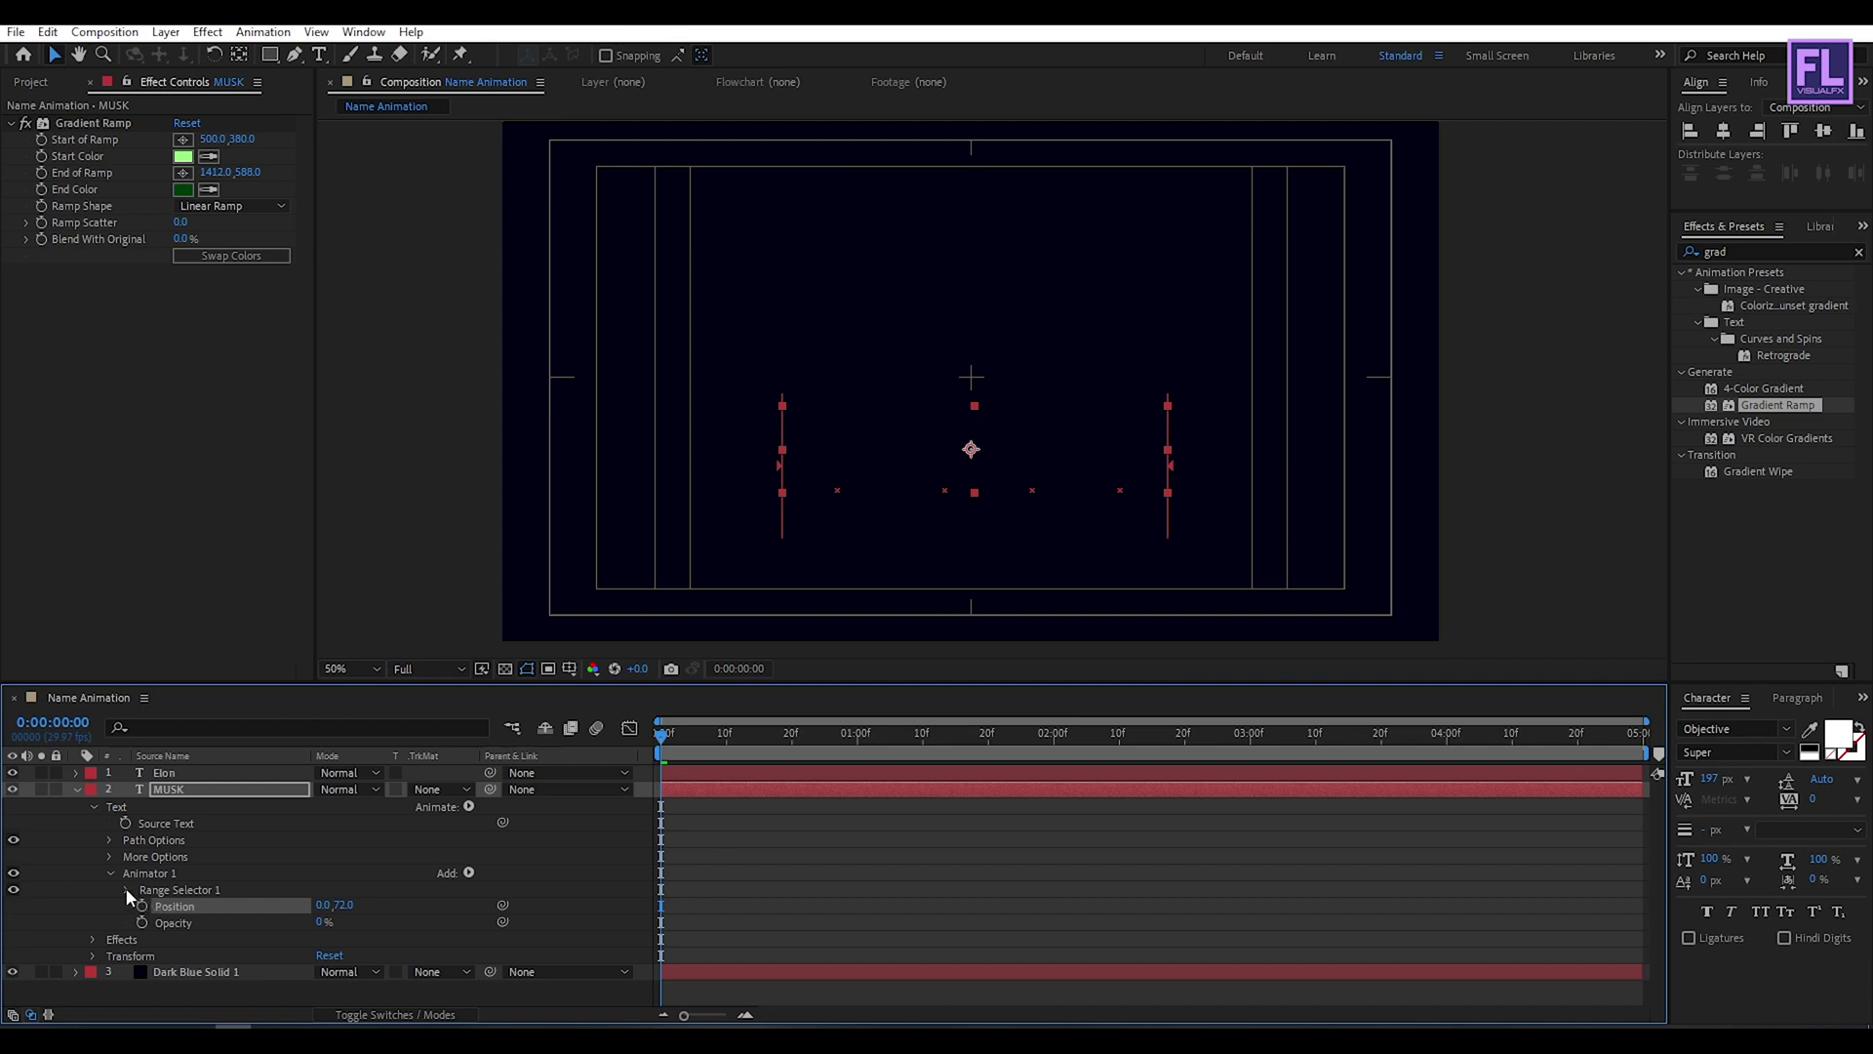
- Keyframe Range Selector Offset at -100% at 0:00 and 100% at 1:00
left_click(129, 891)
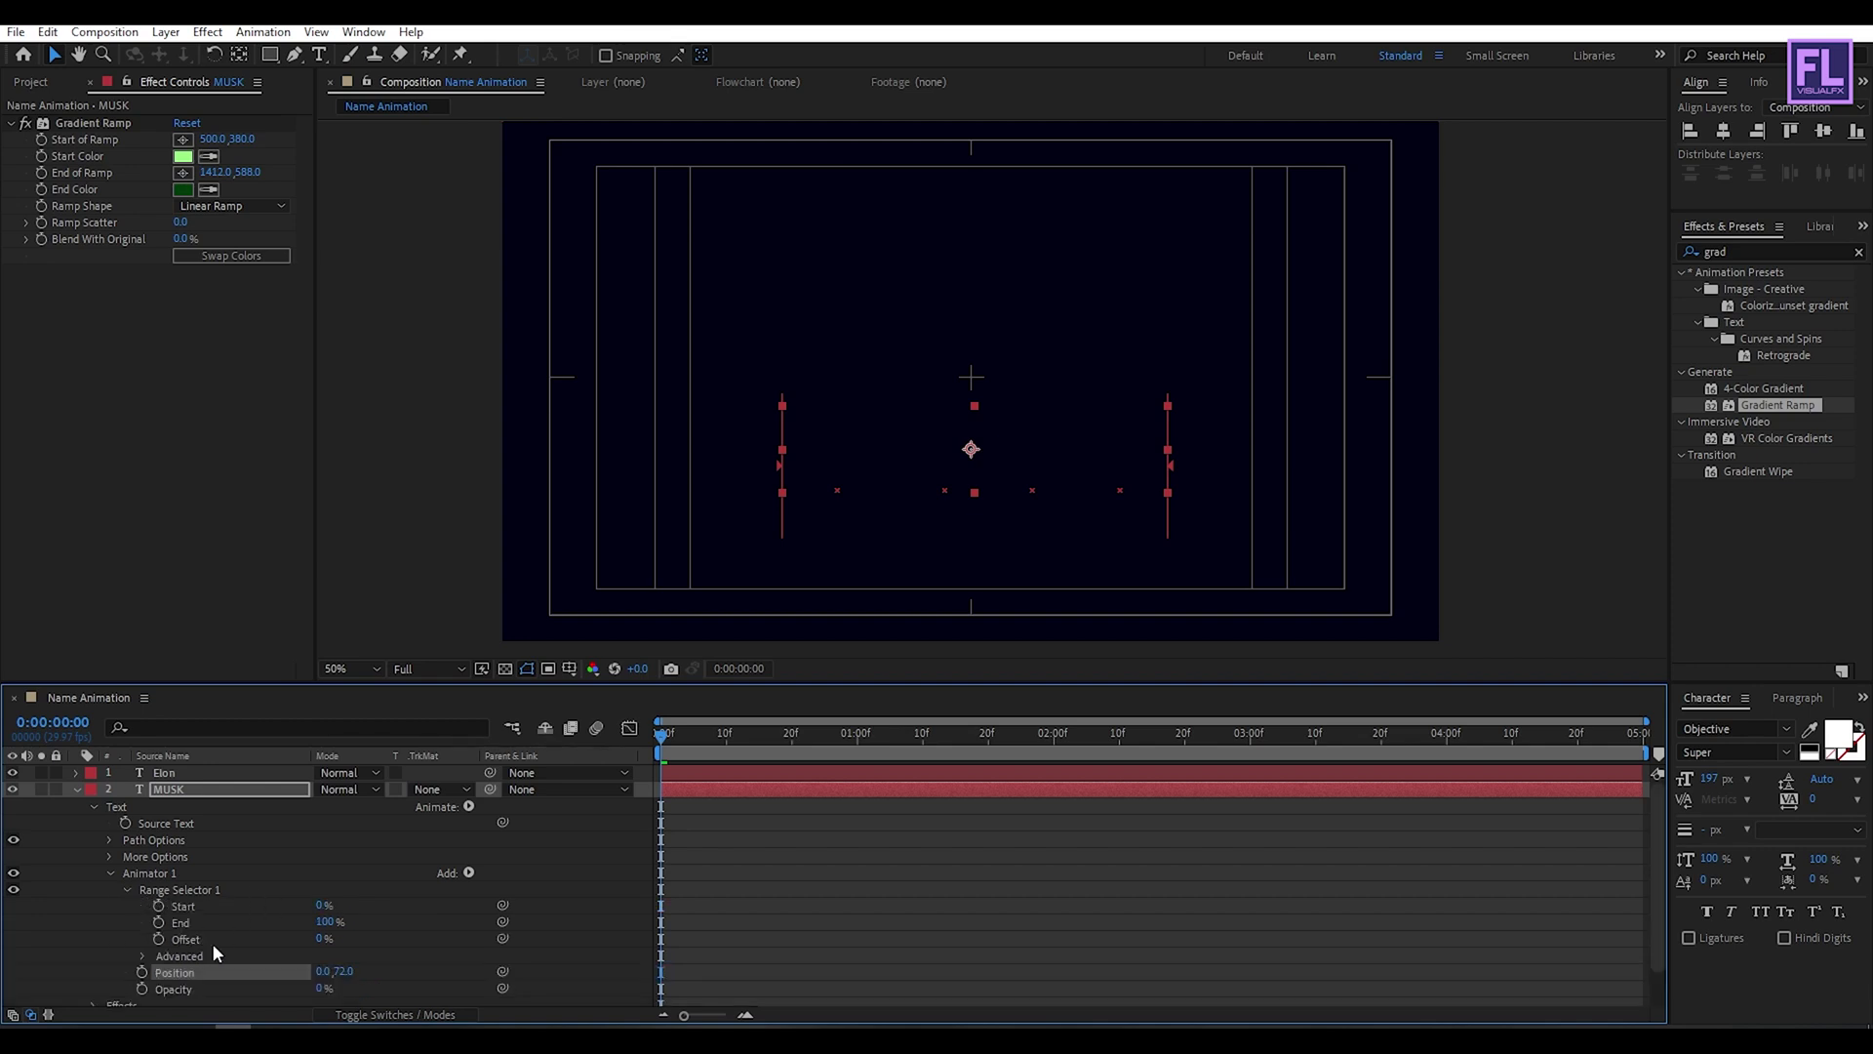
left_click_drag(669, 732, 558, 734)
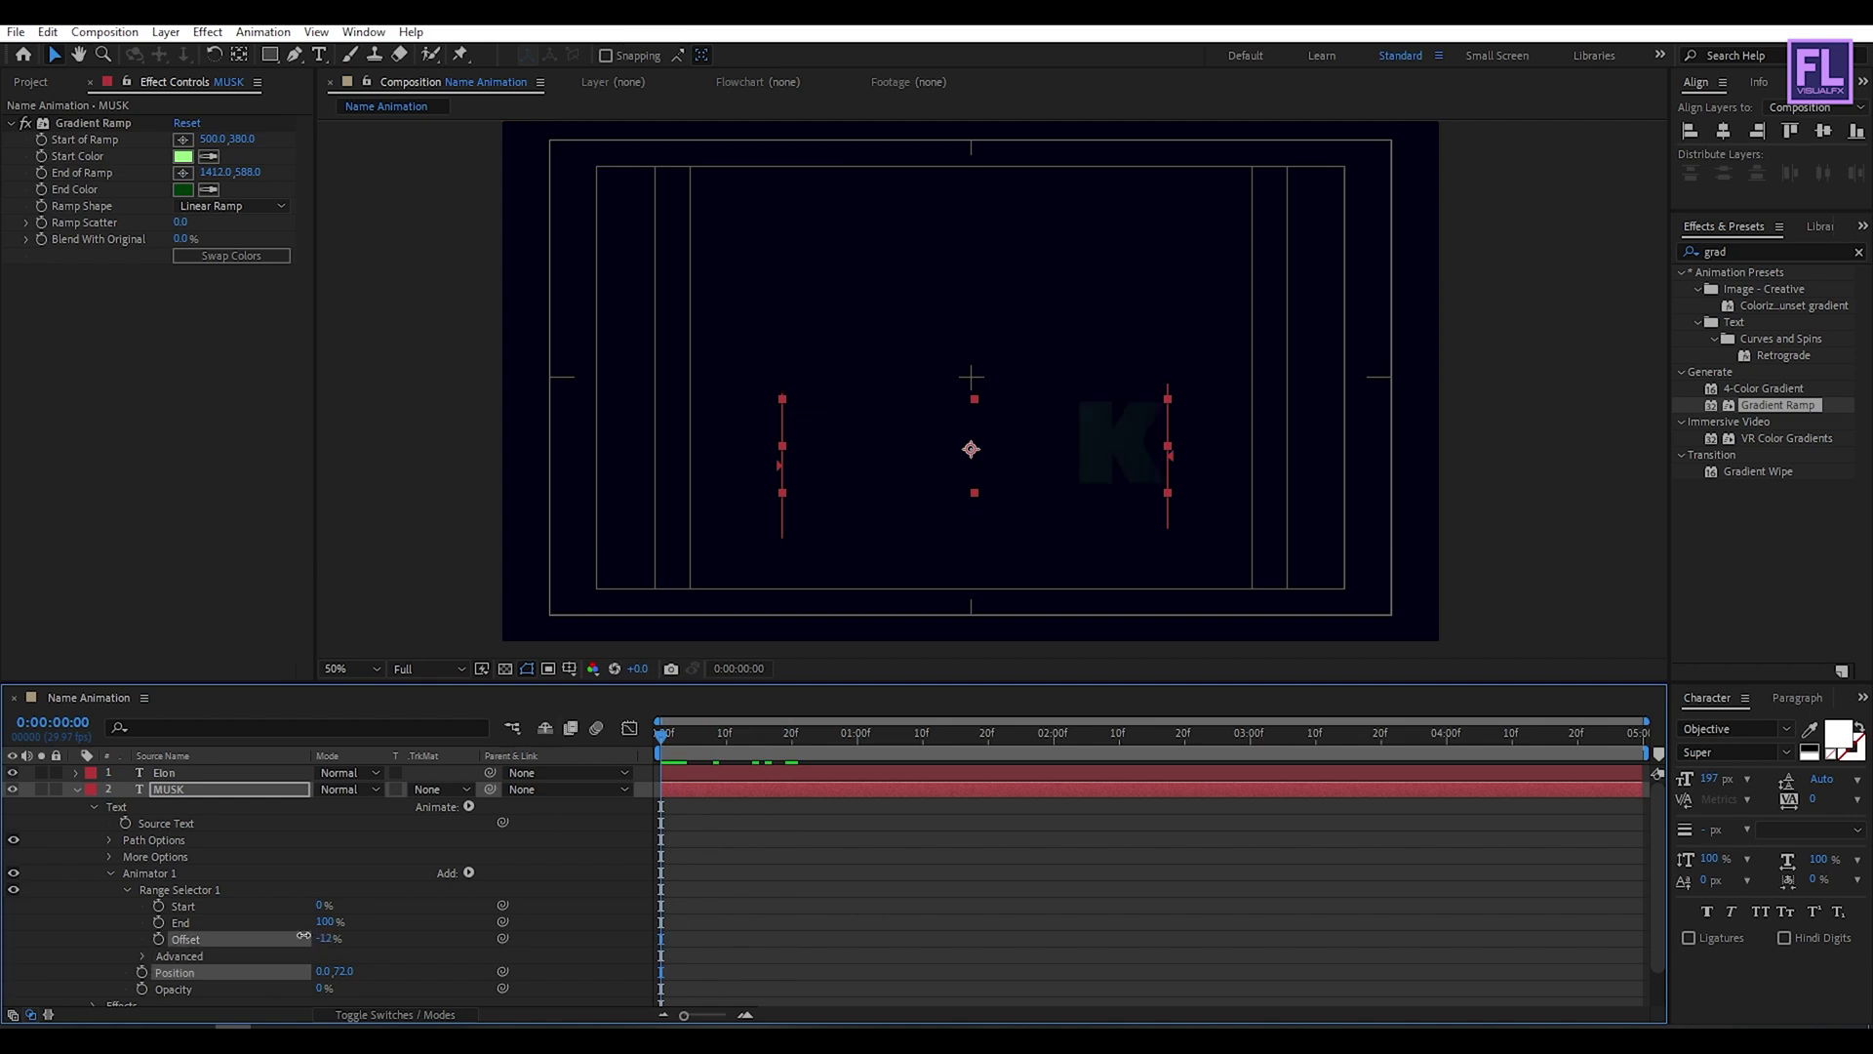
left_click_drag(324, 937, 163, 962)
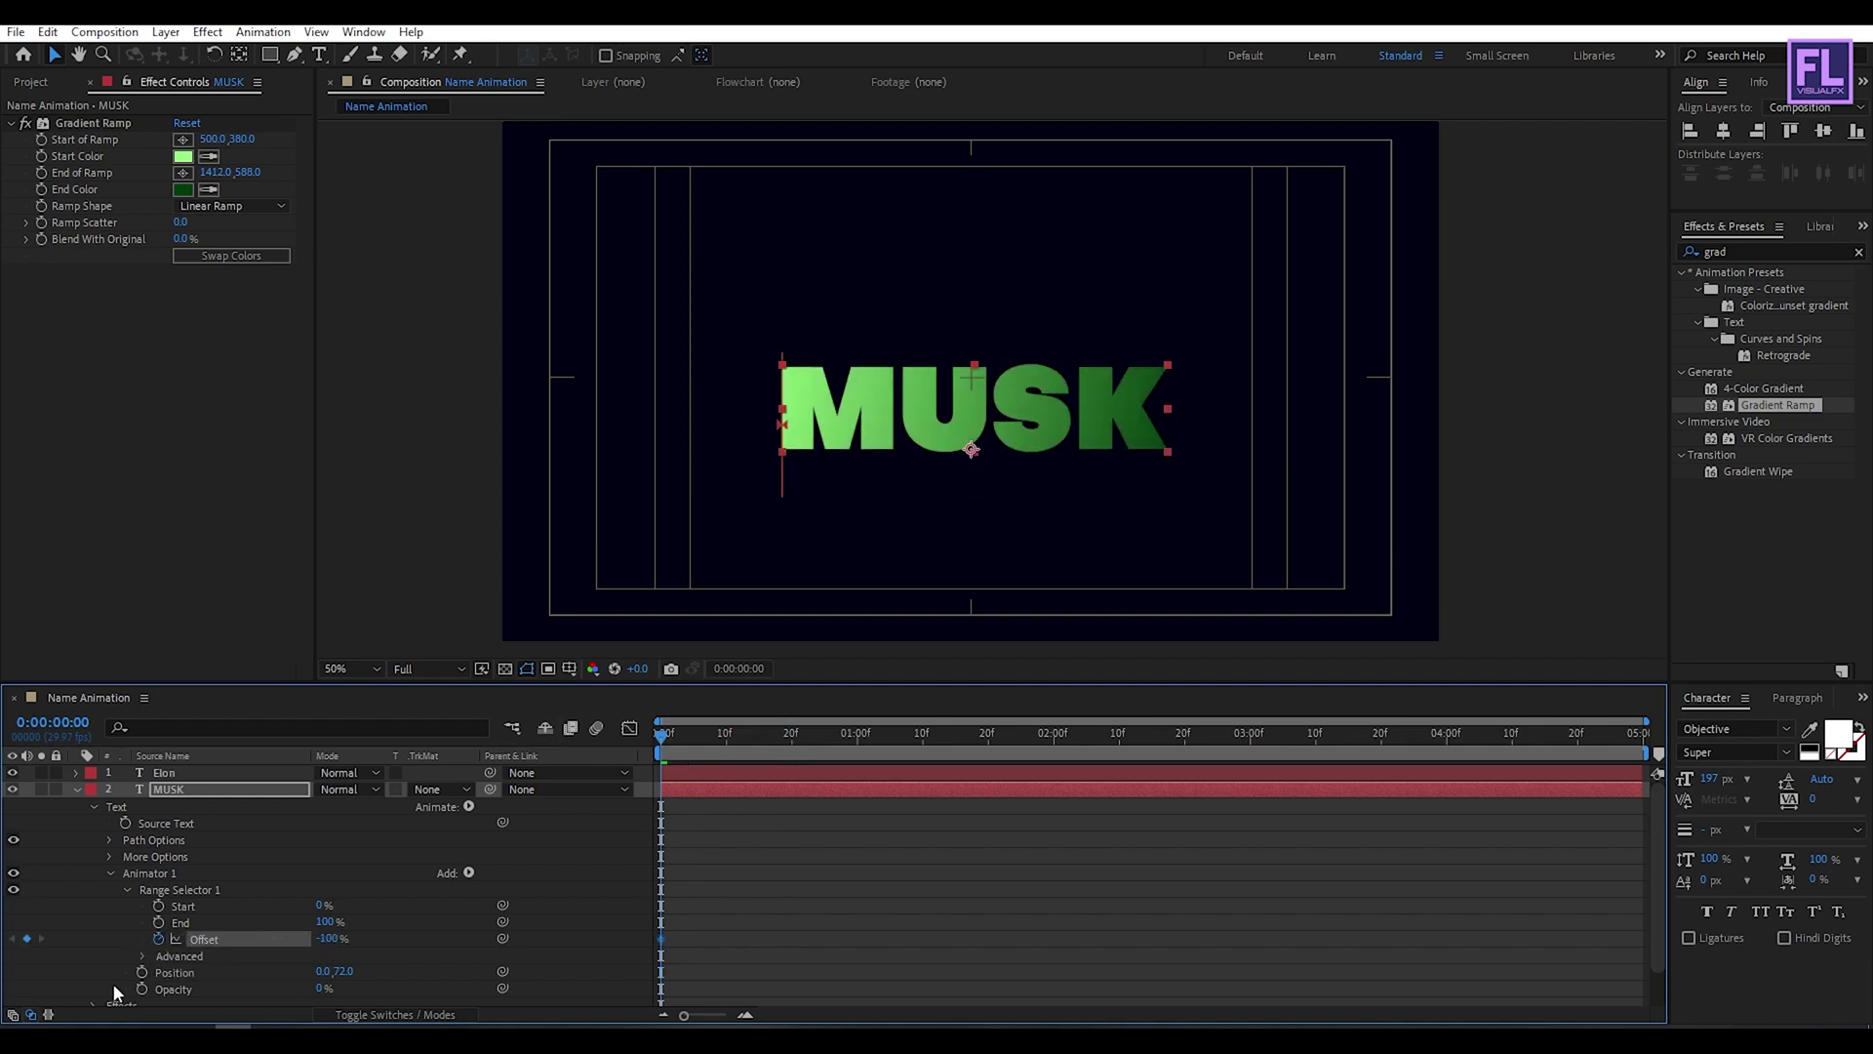
left_click_drag(665, 747, 858, 734)
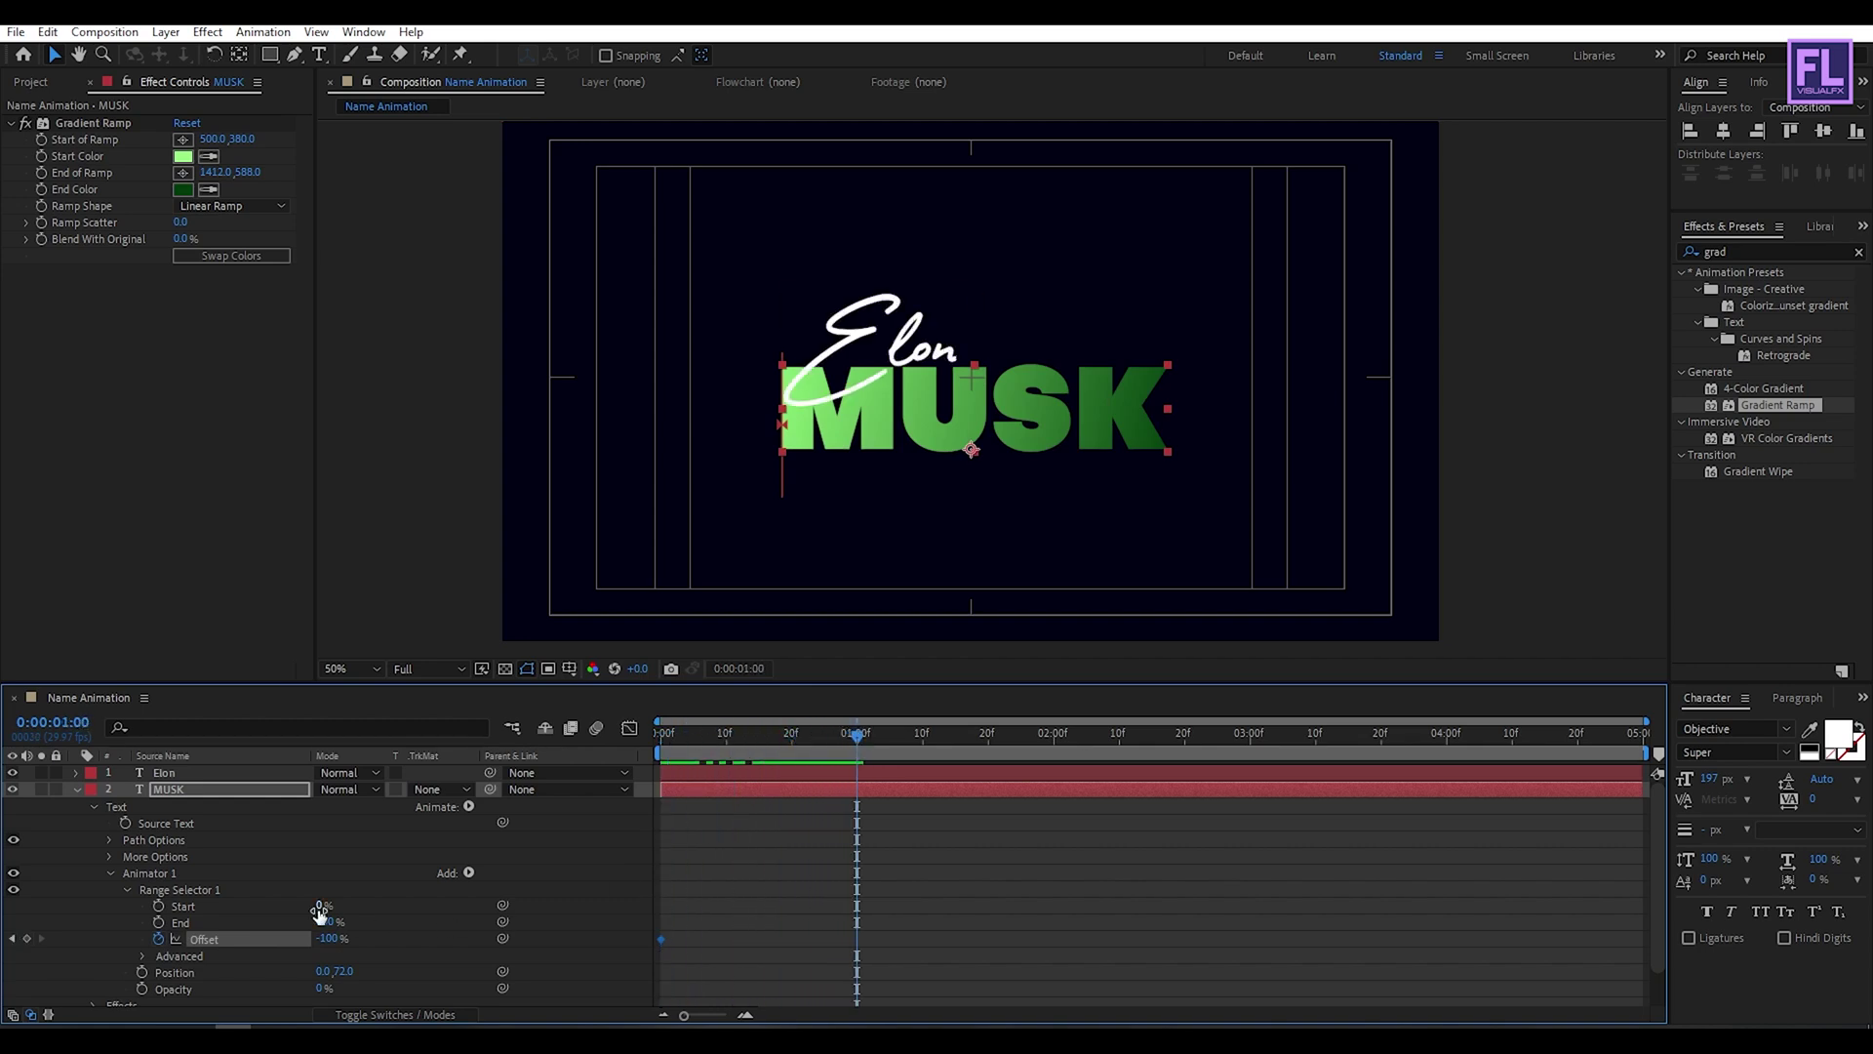
left_click_drag(328, 938, 577, 922)
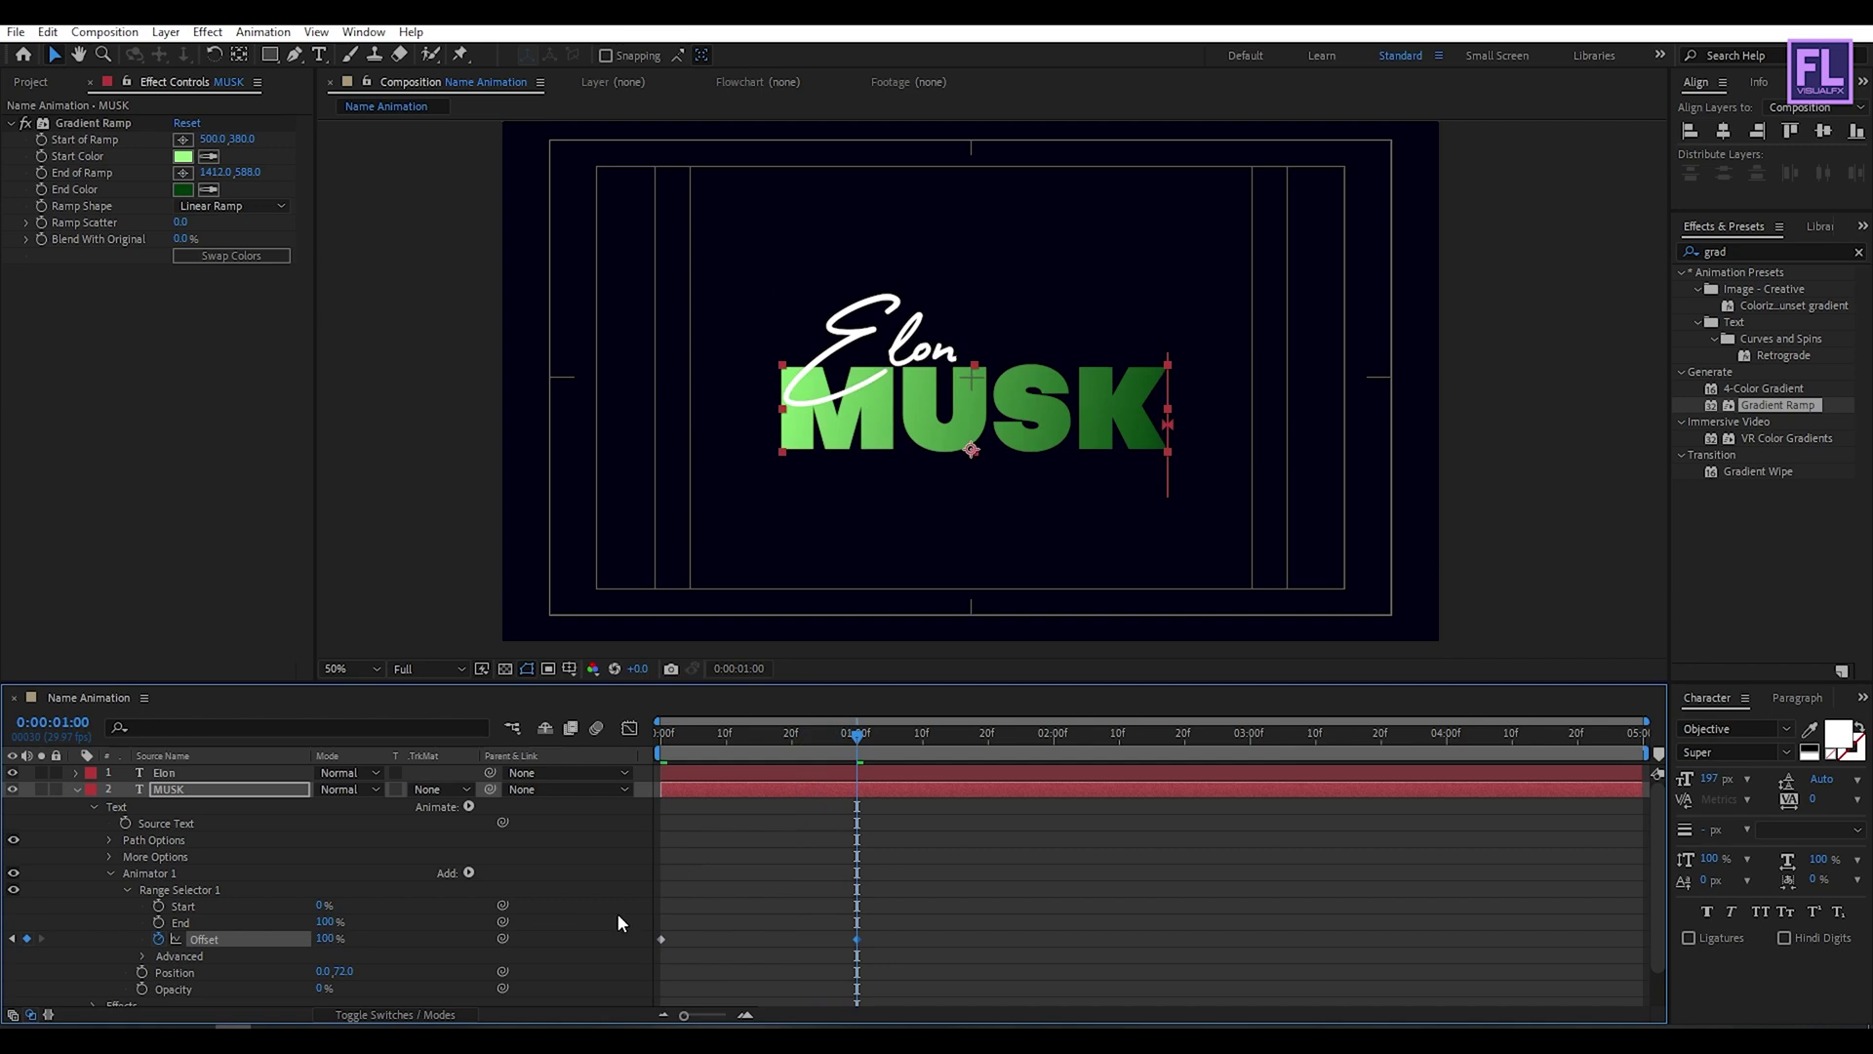
scroll(448, 918, "down", 1)
- Set the selector shape to Ramp Up with Ease High 30% and Ease Low 100%, then preview
left_click(142, 915)
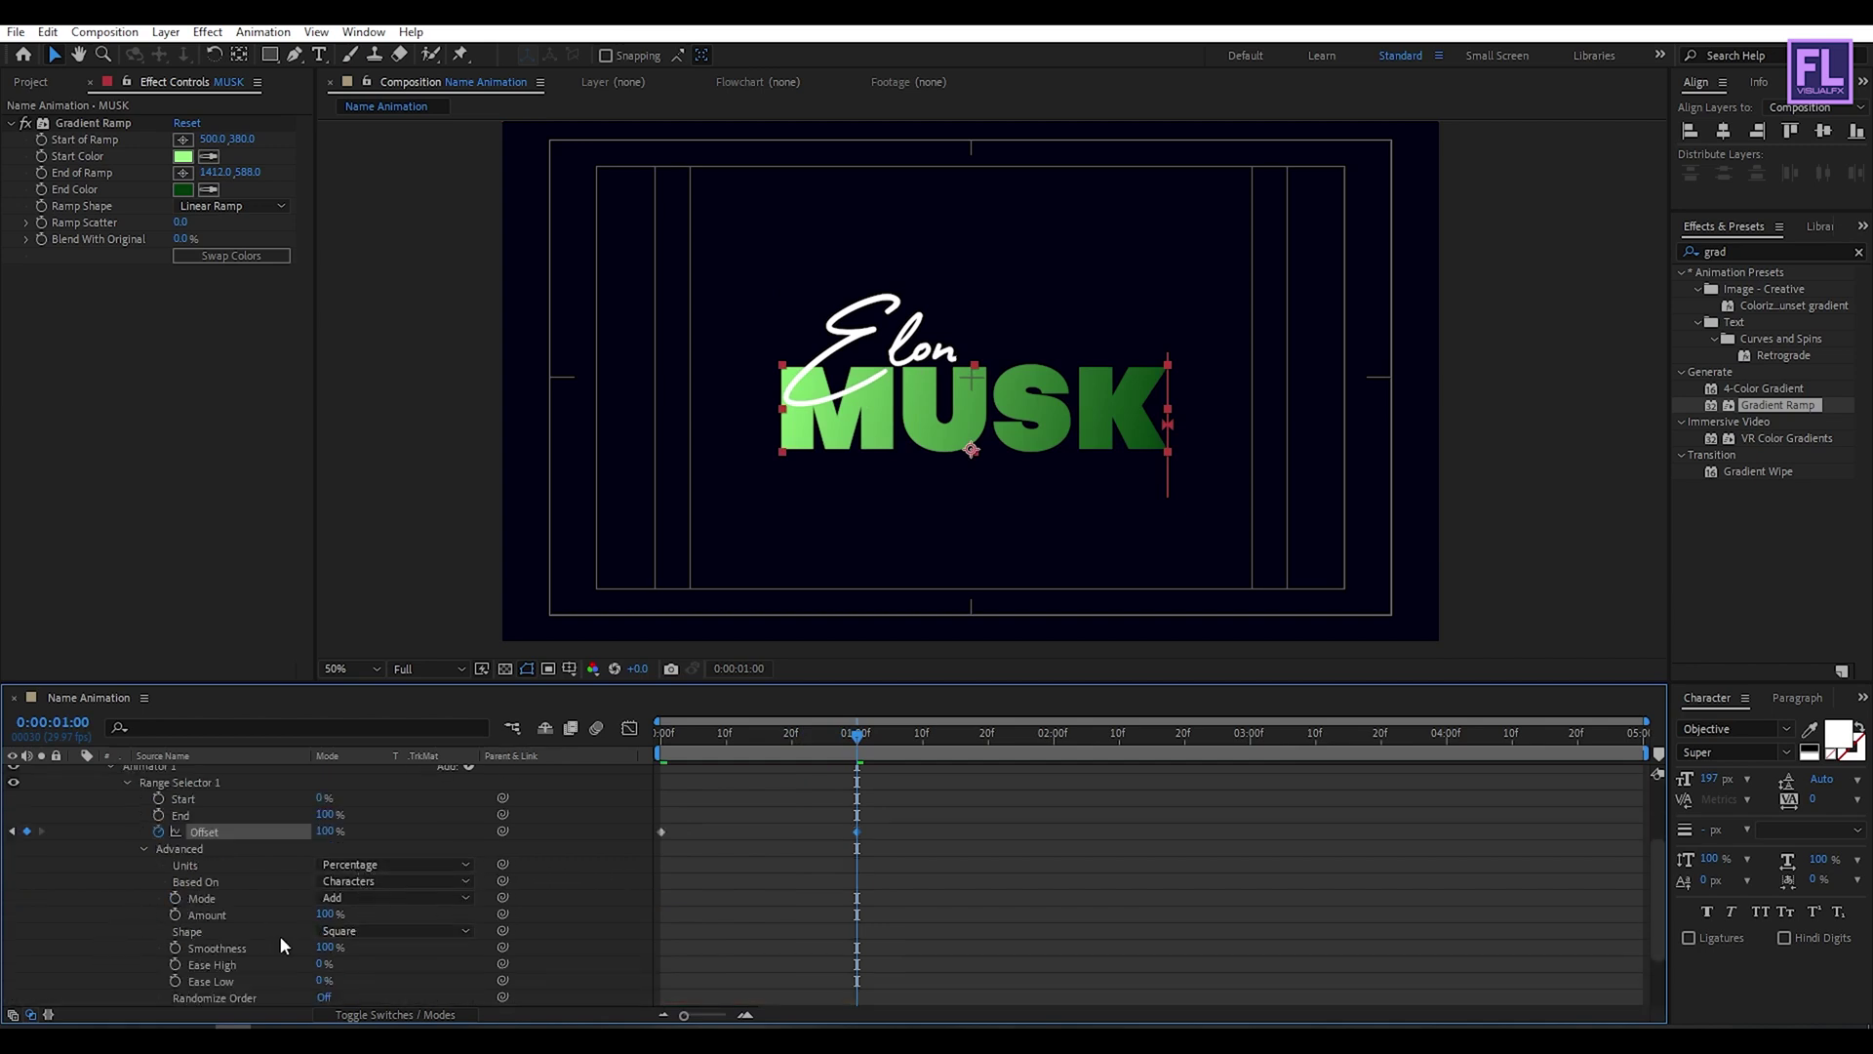
left_click(373, 932)
left_click(377, 830)
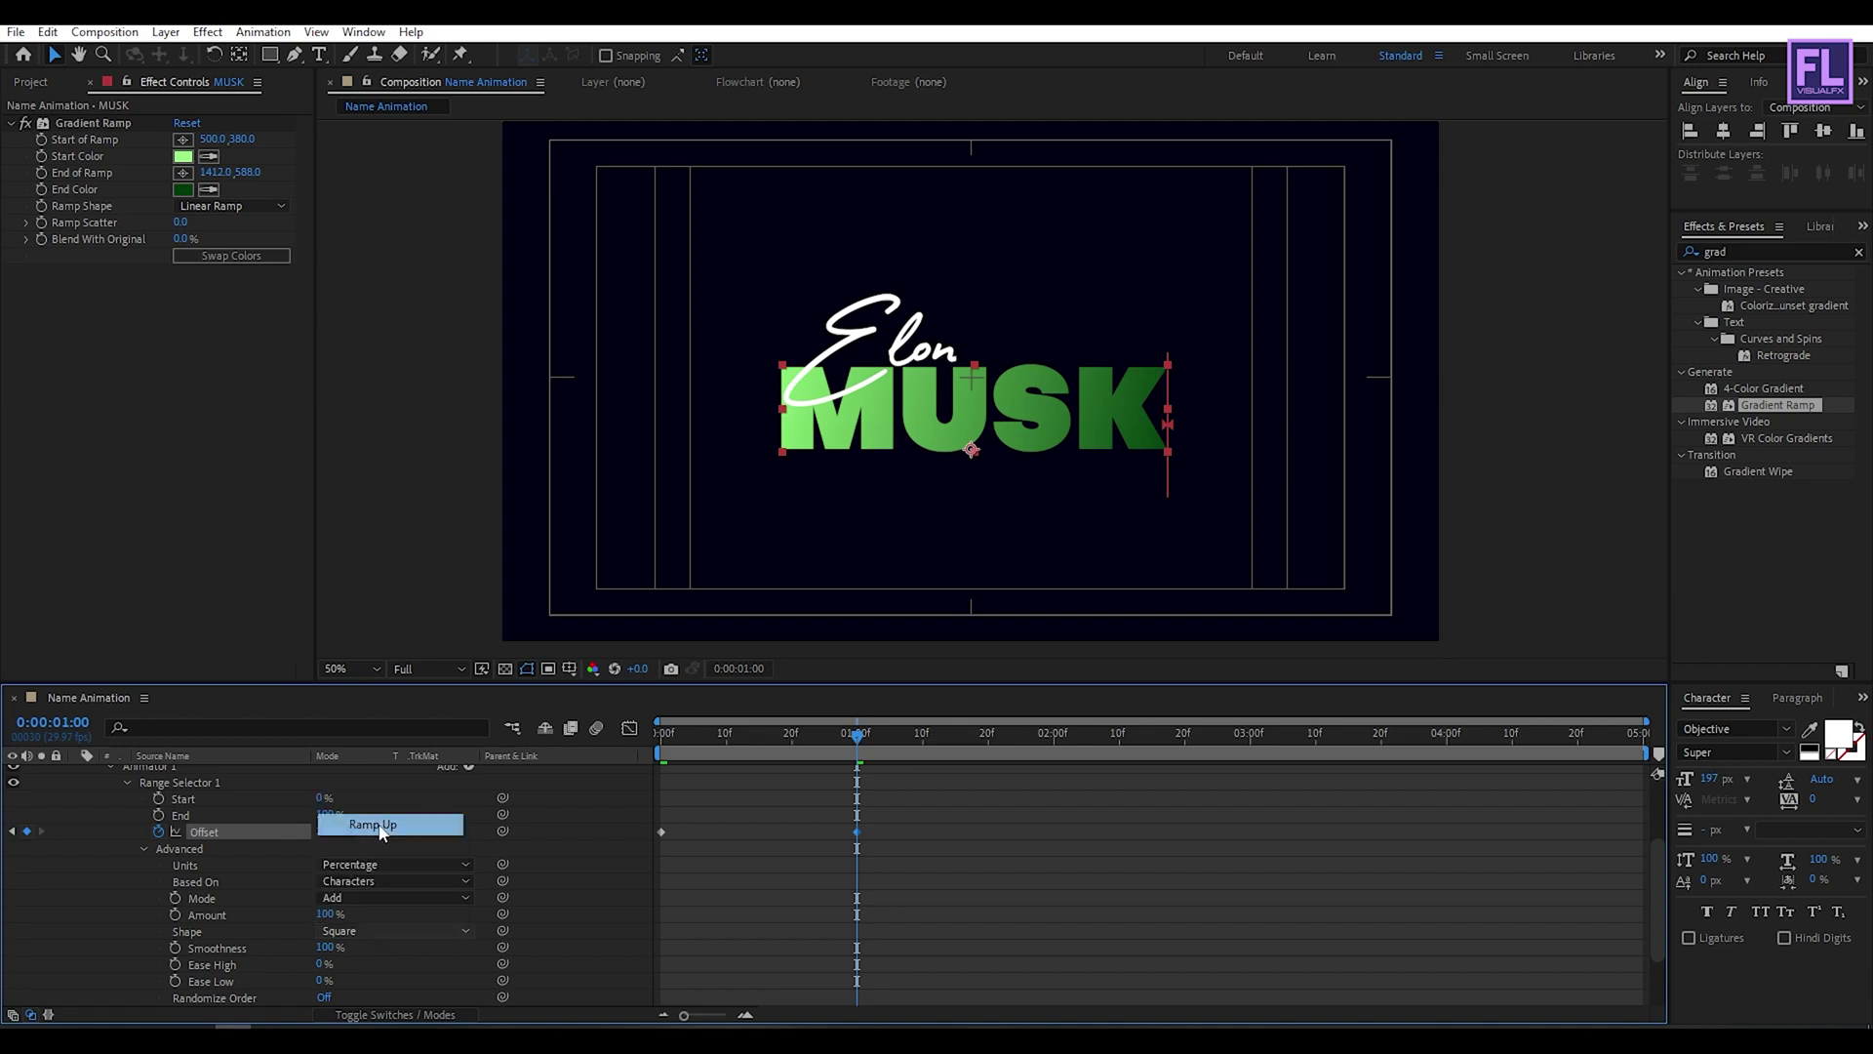
left_click(322, 950)
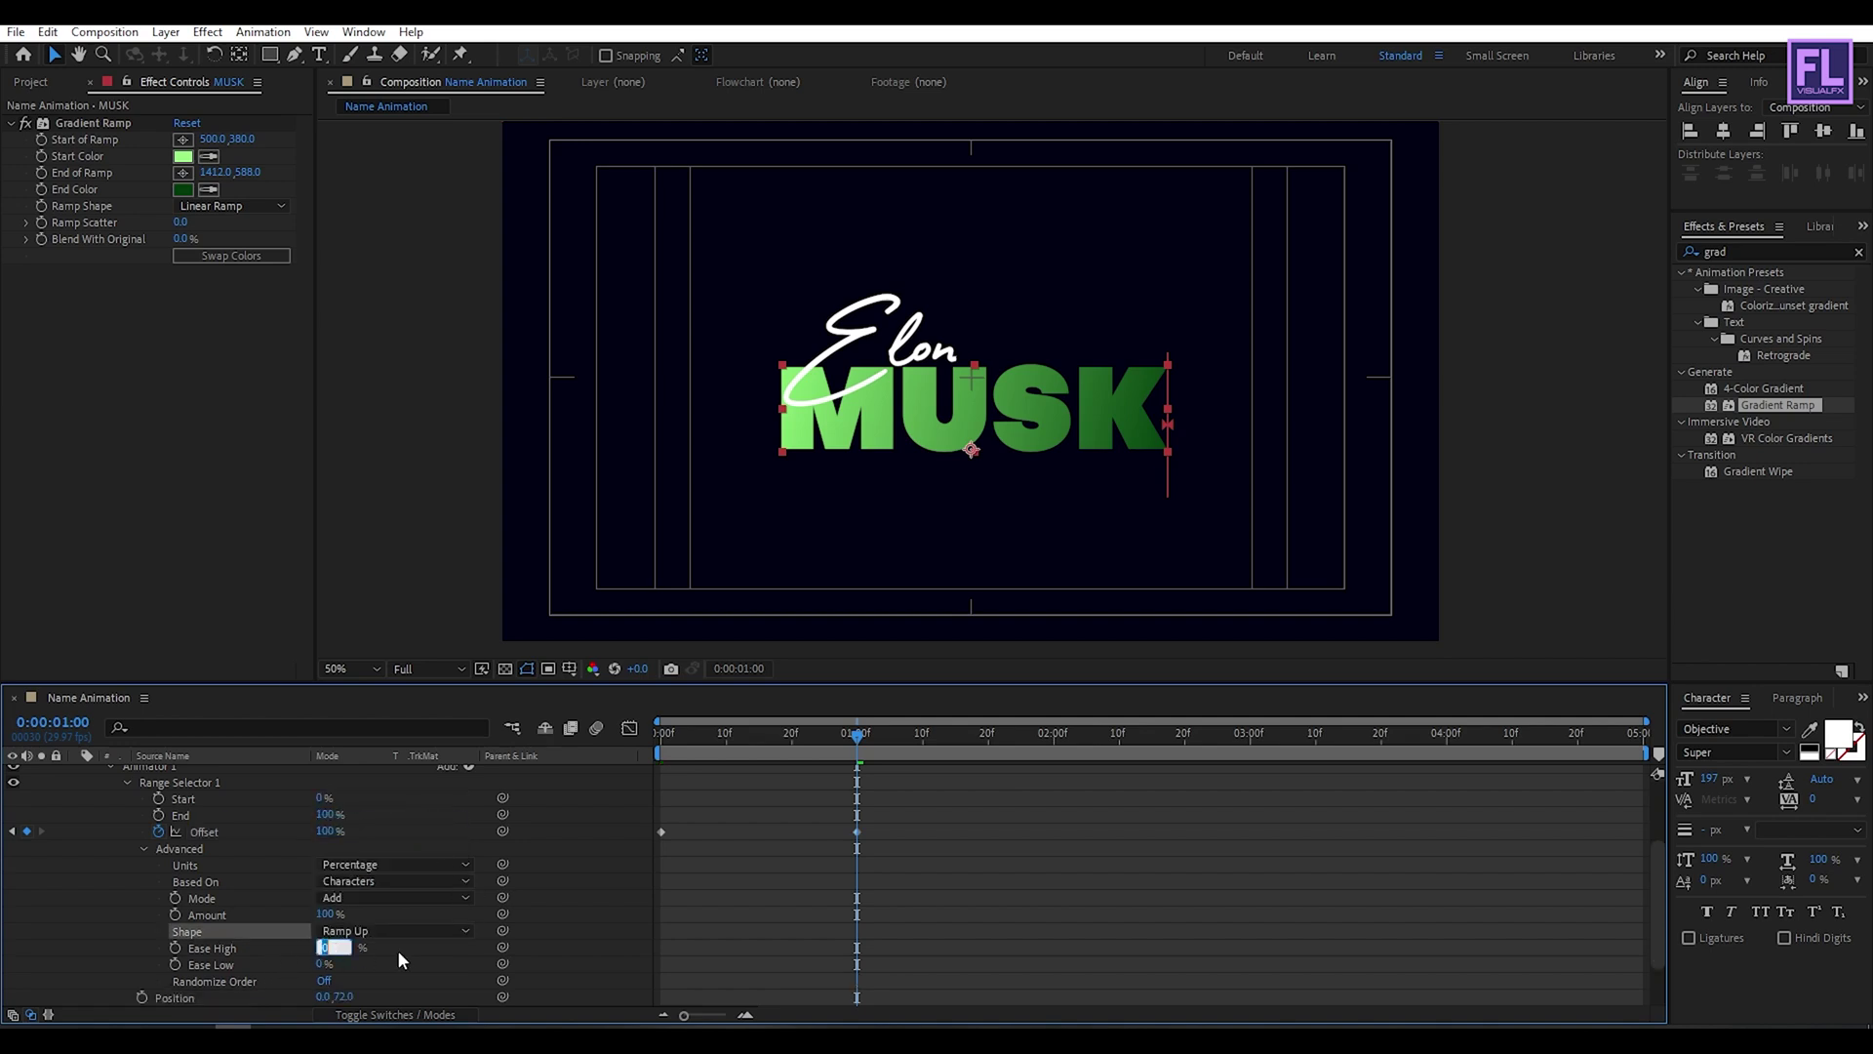
type("30")
key("Tab")
type("100")
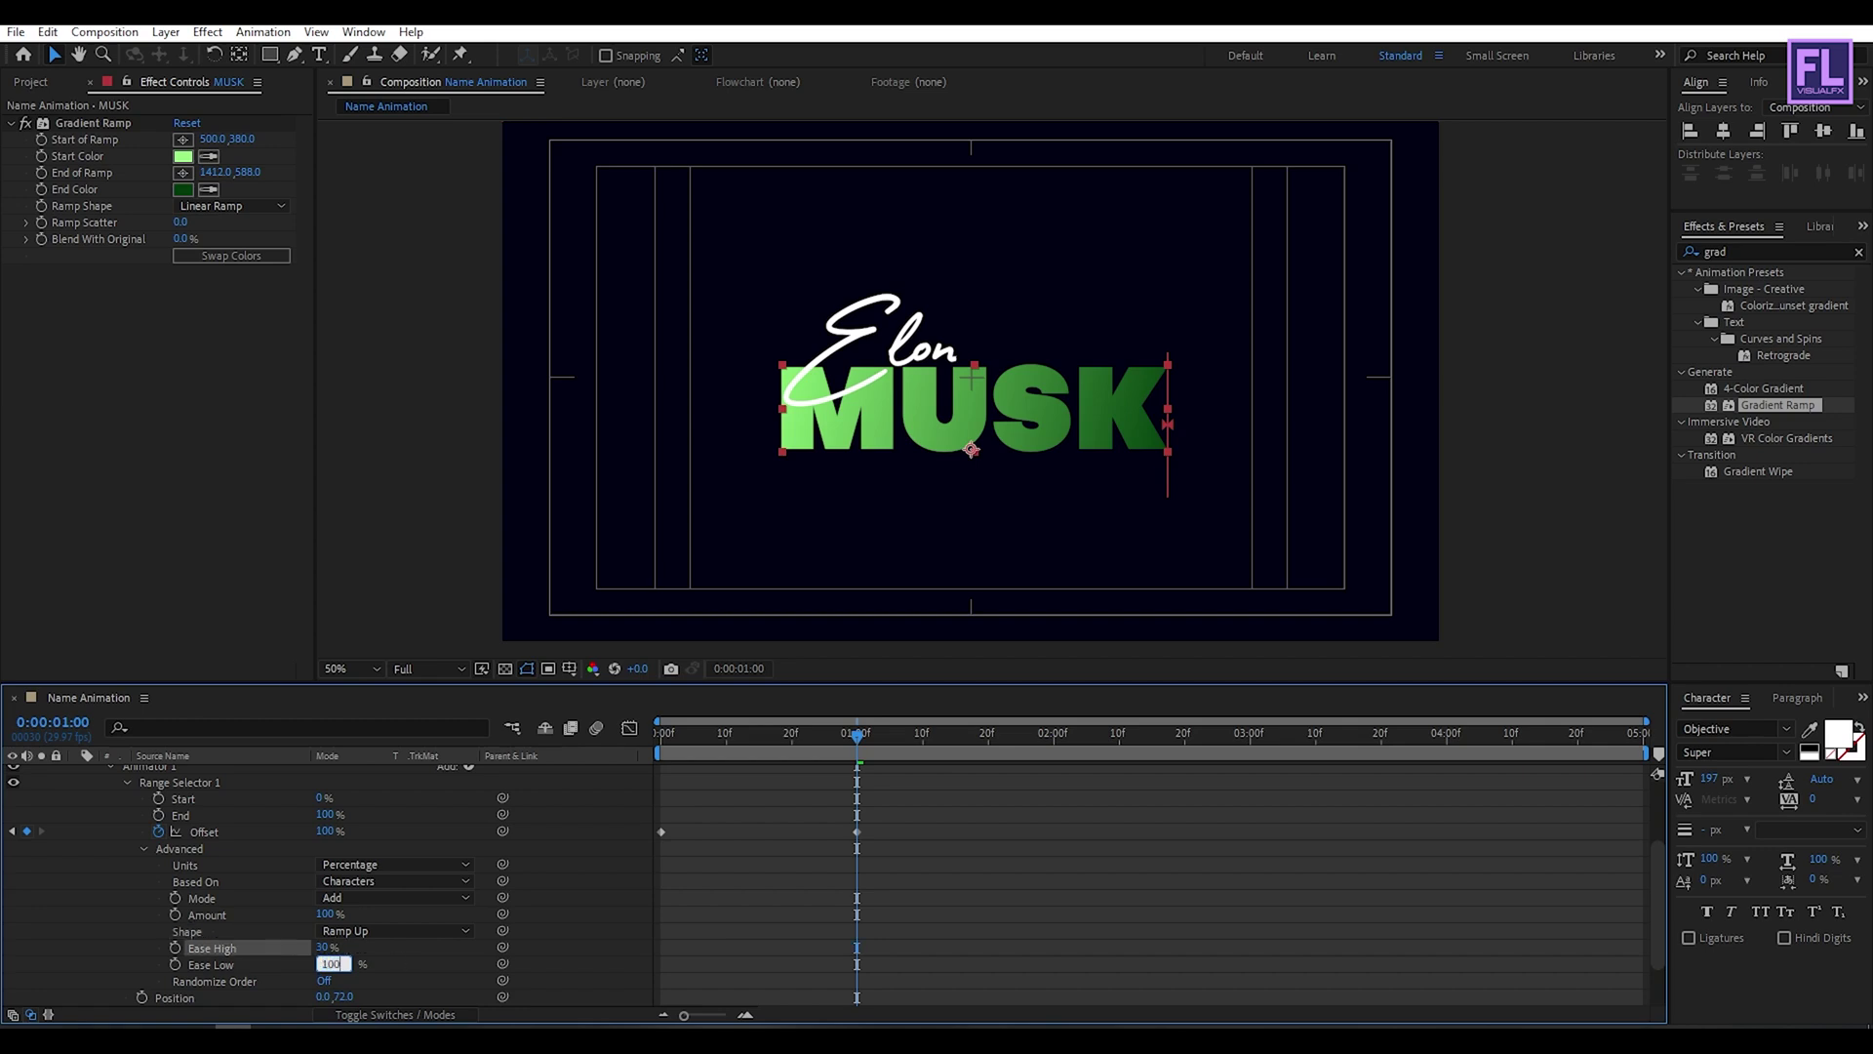
key("Return")
left_click_drag(880, 732, 603, 741)
key("space")
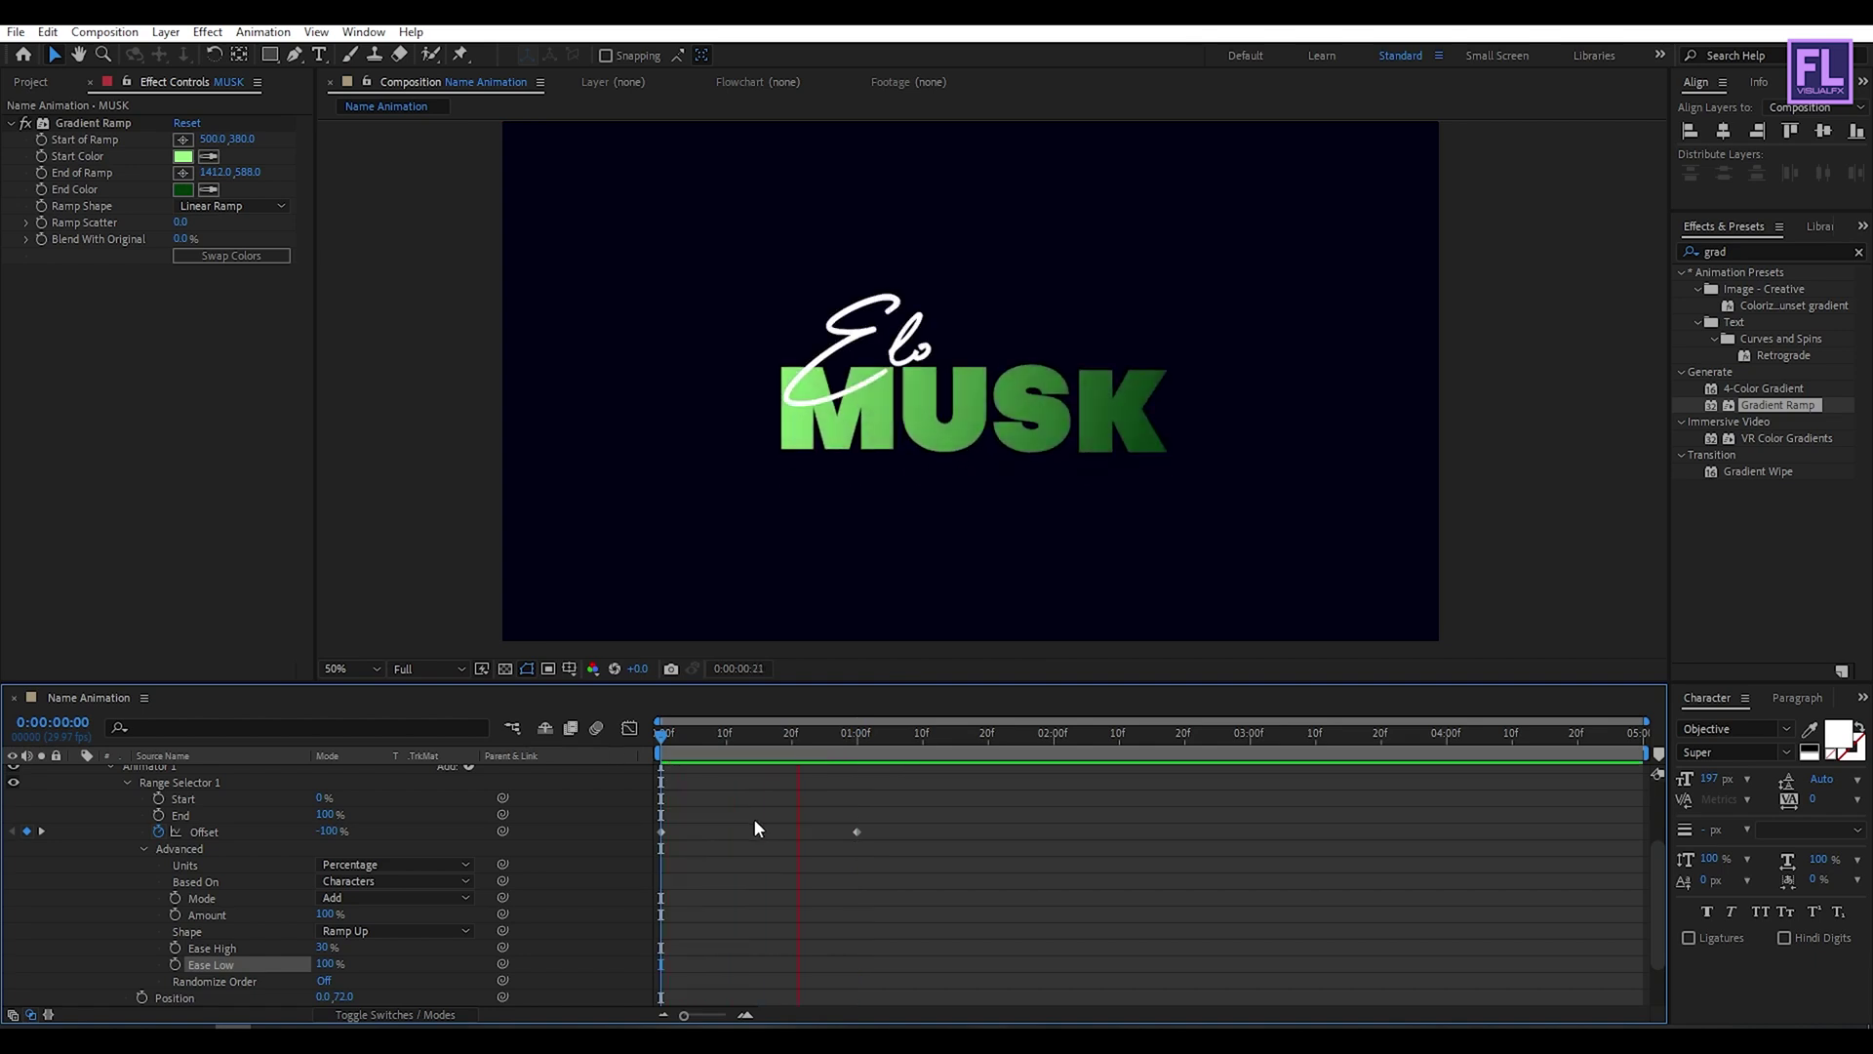
key("space")
left_click_drag(710, 731, 957, 732)
scroll(273, 846, "up", 3)
- Slide the collapsed MUSK layer bar later on the timeline and preview the timing
left_click(77, 789)
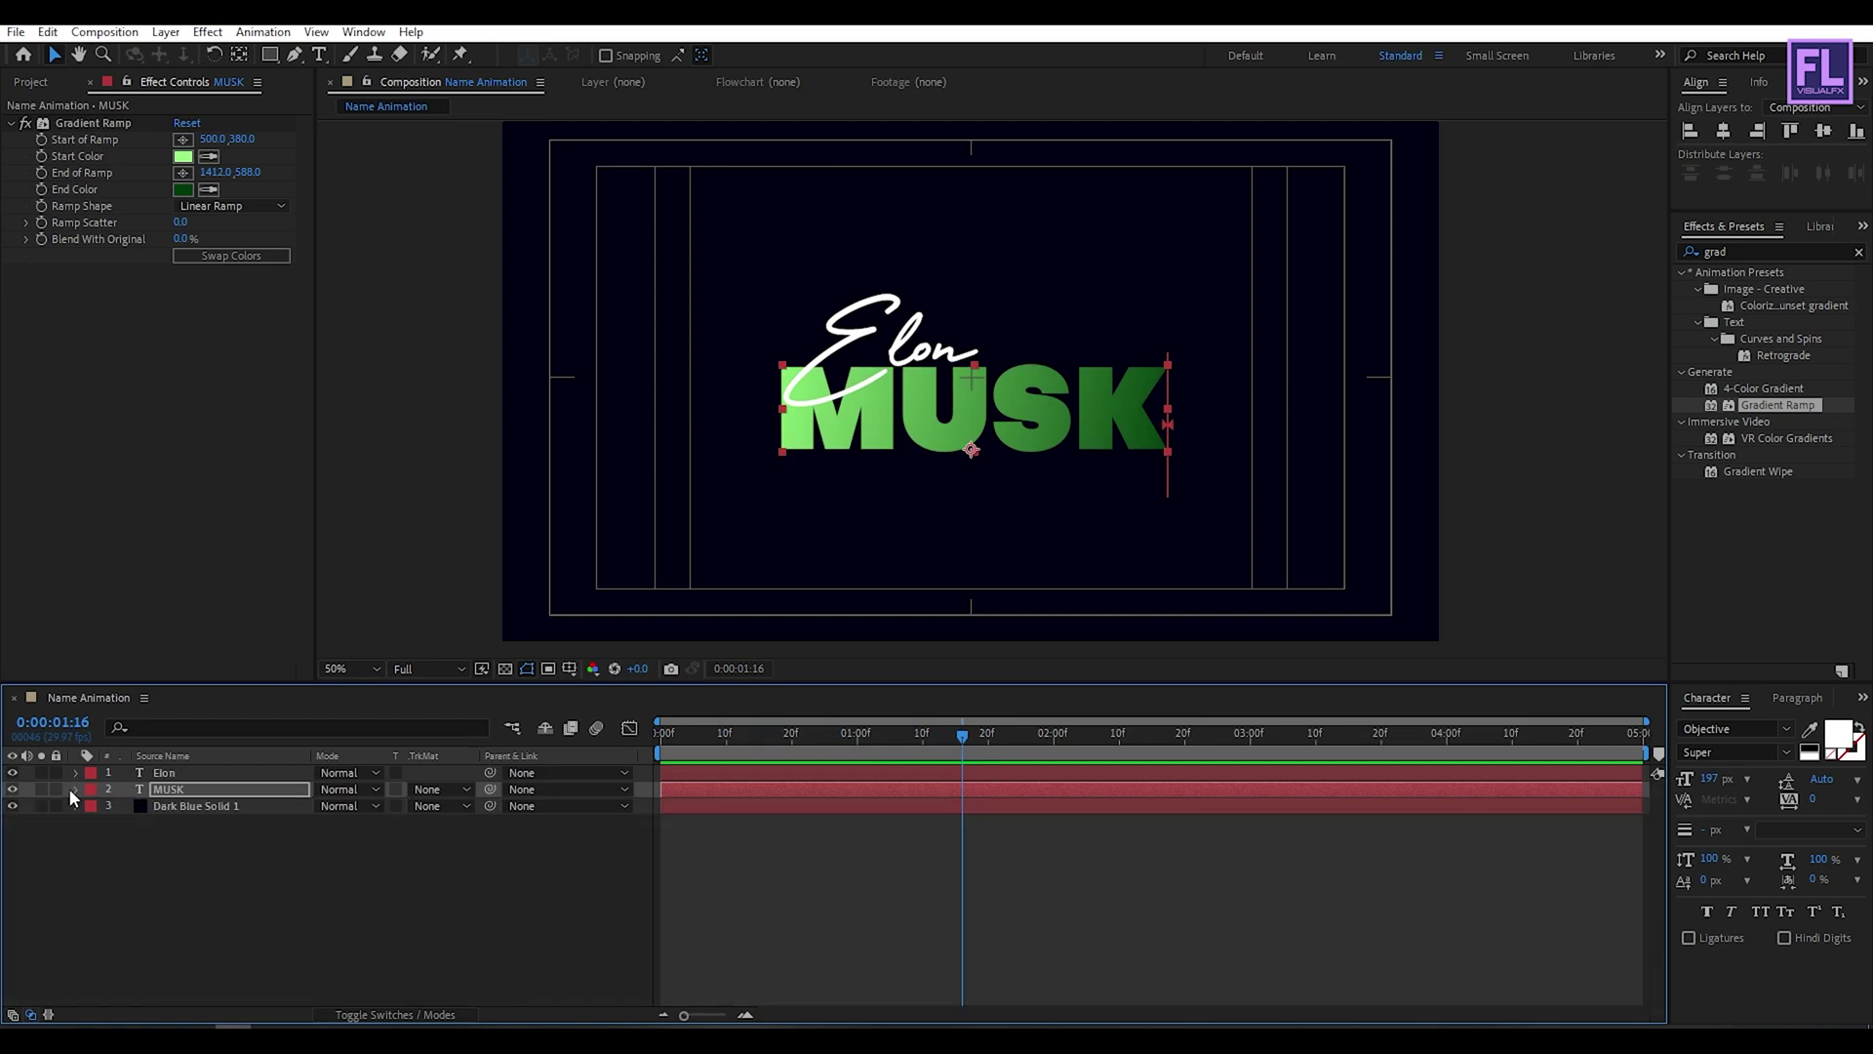
left_click(198, 798)
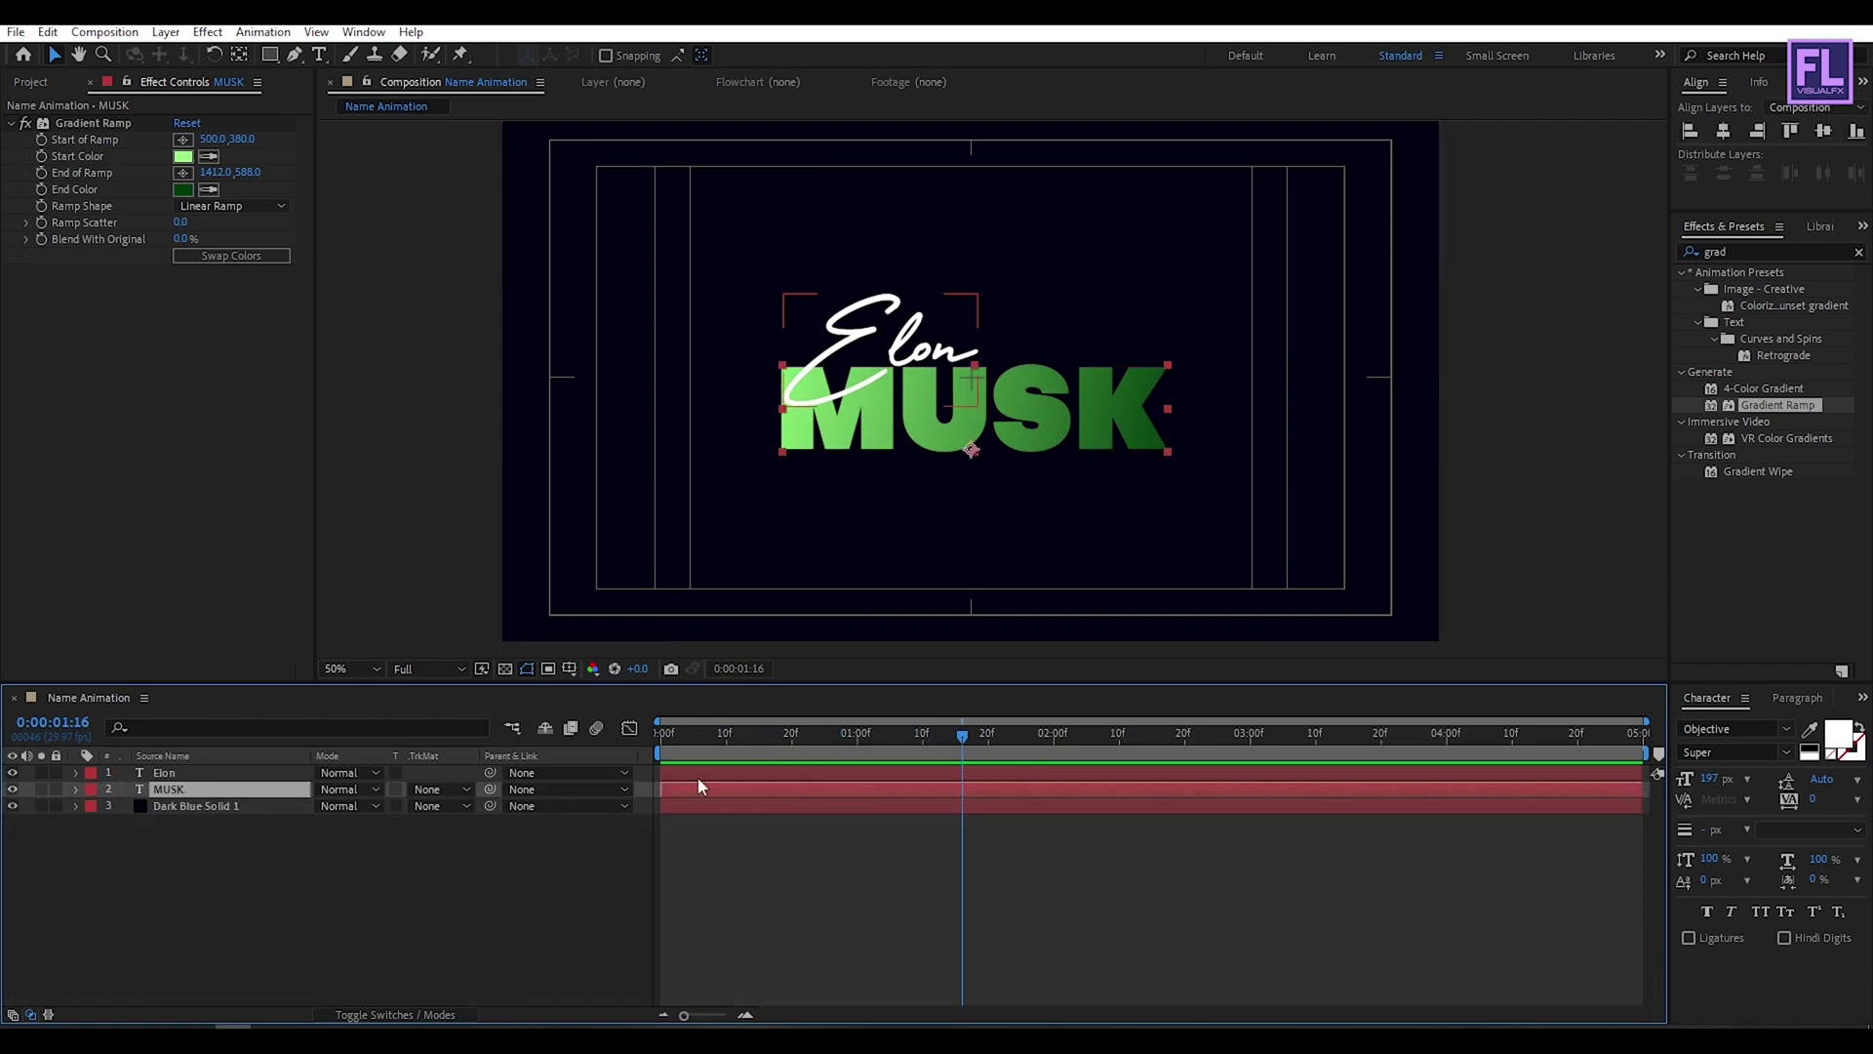
mouse_move(658, 727)
left_mouse_down()
mouse_move(902, 728)
mouse_move(884, 732)
left_mouse_up()
mouse_move(834, 792)
left_mouse_down()
mouse_move(1023, 793)
mouse_move(1003, 795)
left_mouse_up()
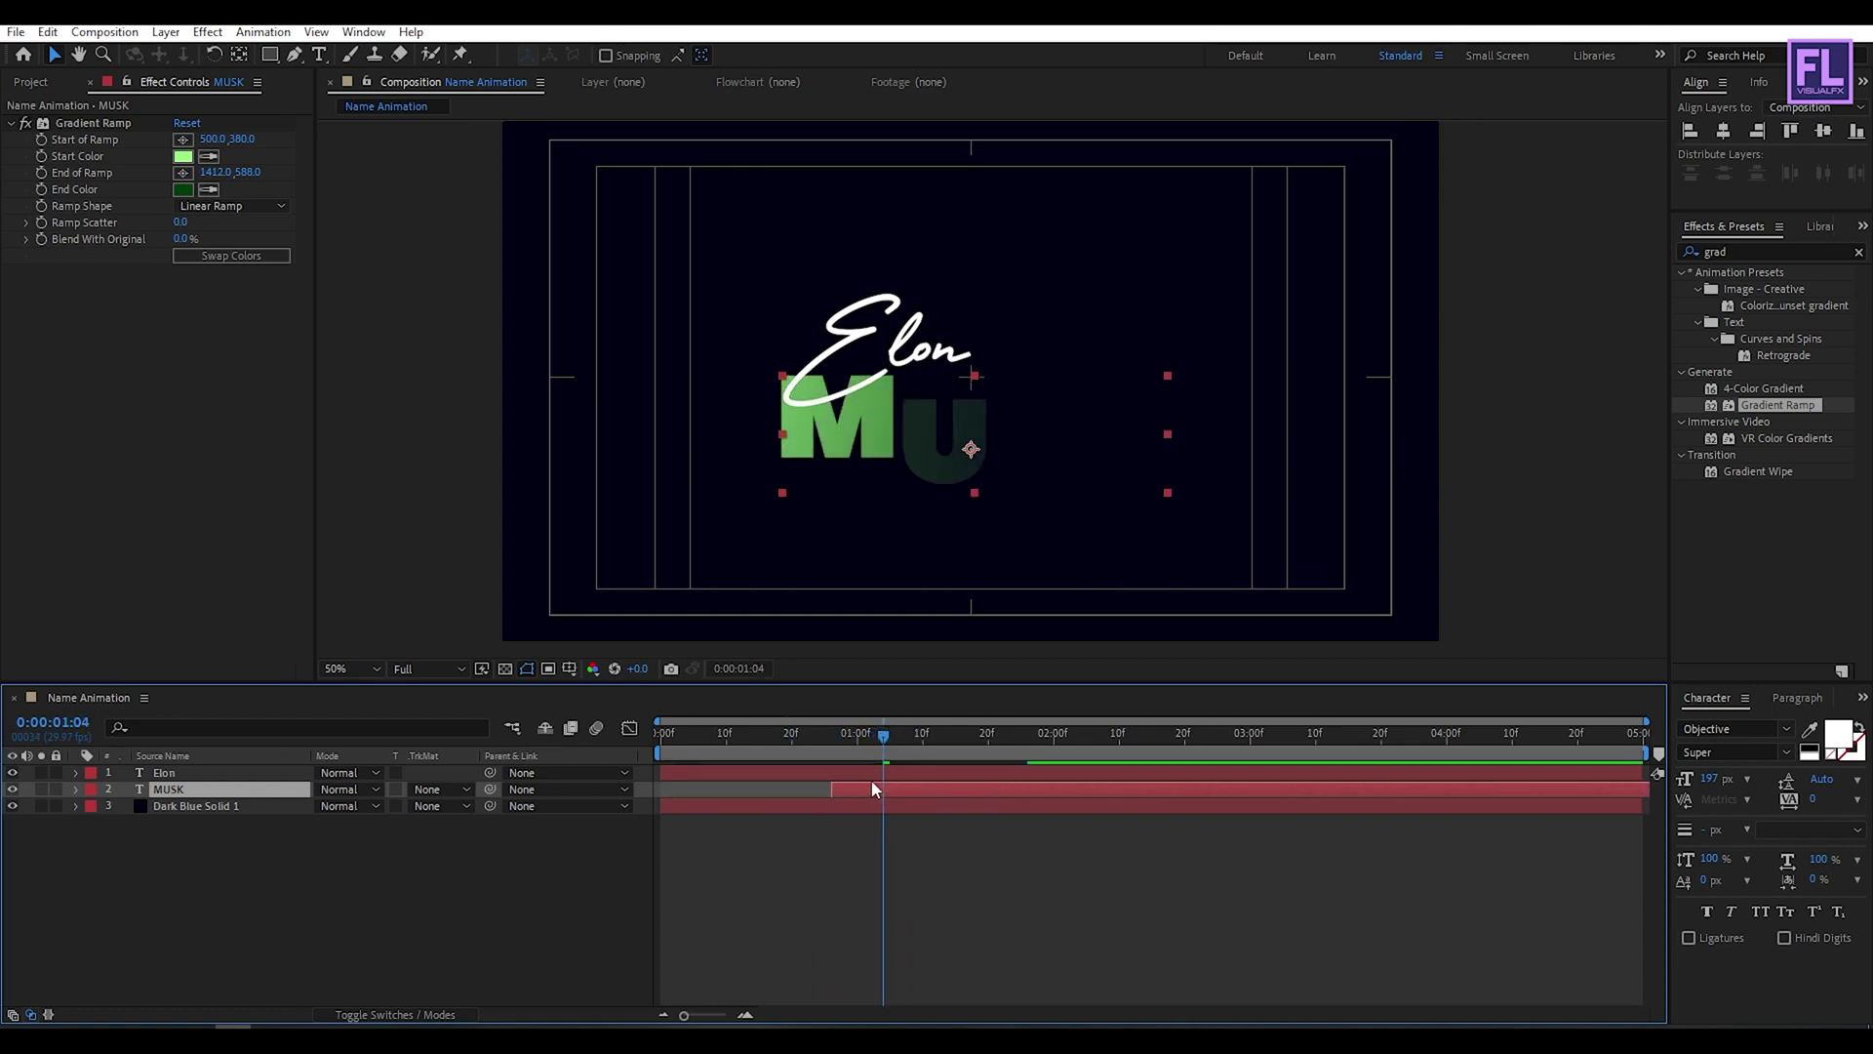
left_click_drag(882, 783, 574, 739)
key("space")
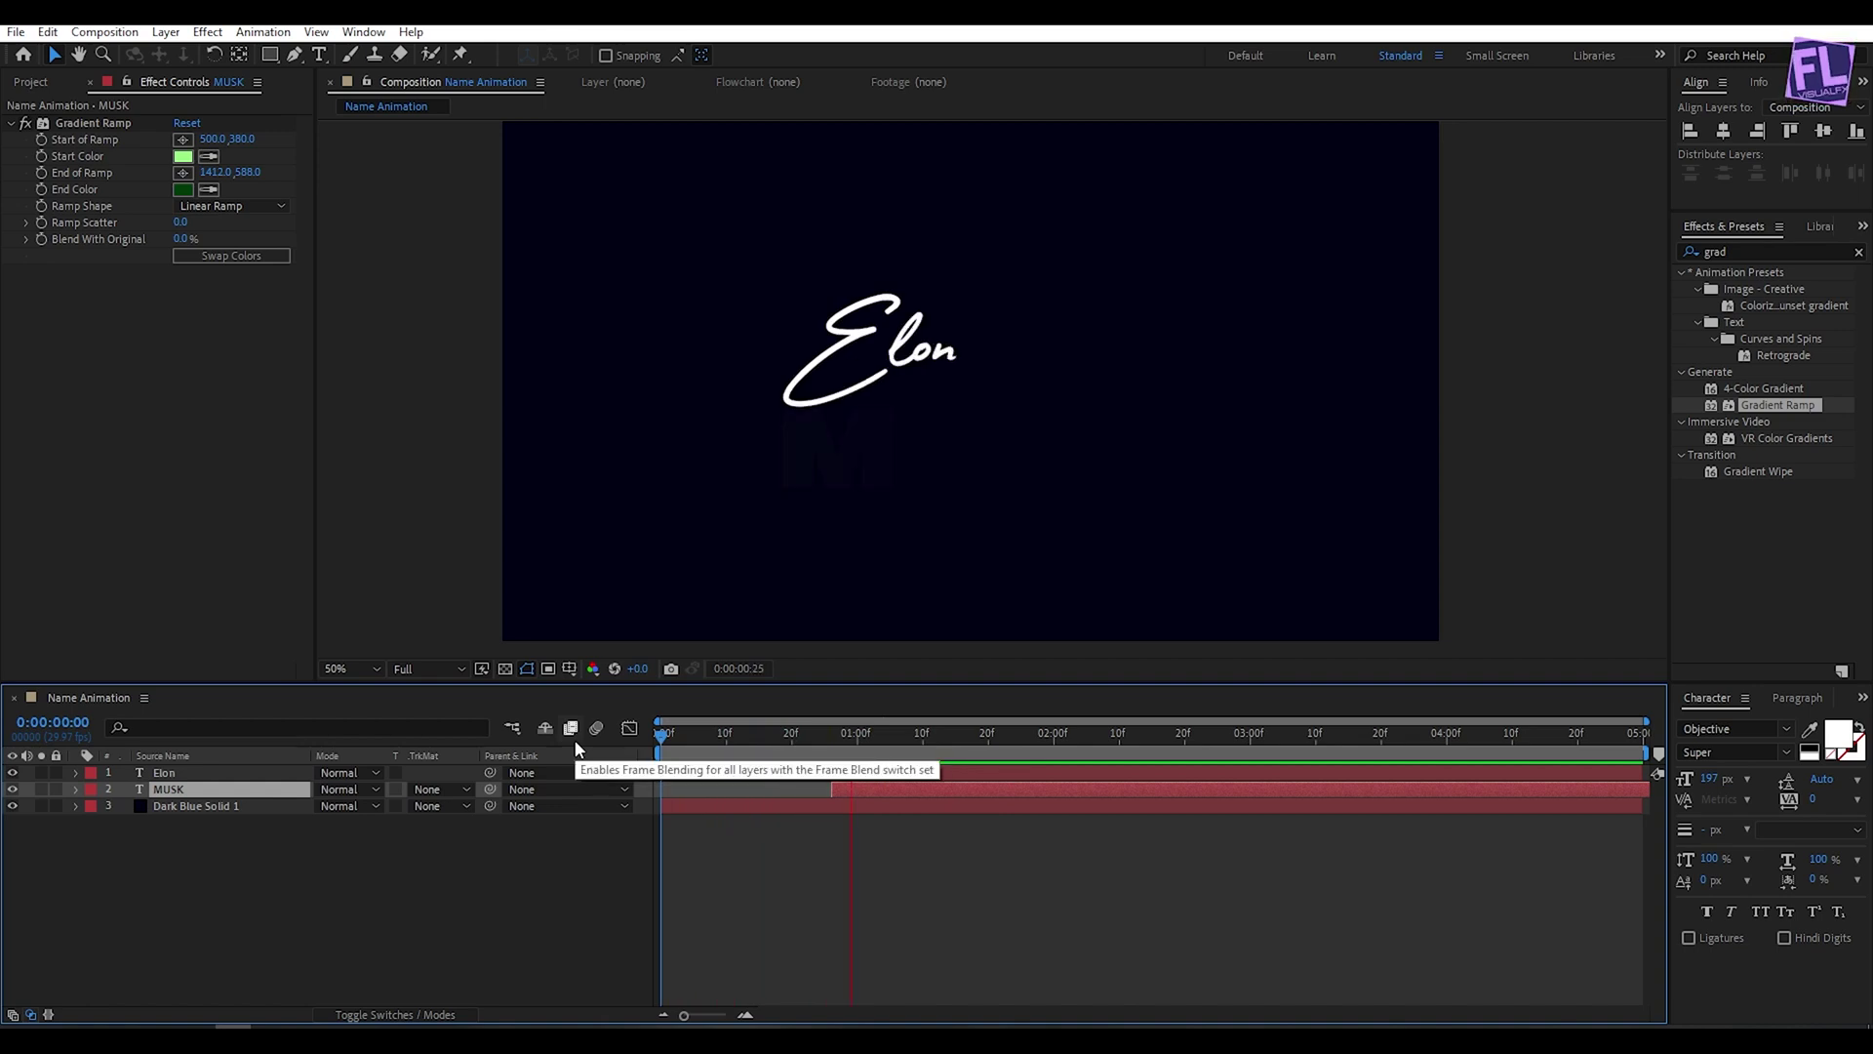
key("space")
mouse_move(1021, 739)
left_mouse_down()
mouse_move(1166, 748)
mouse_move(1144, 753)
left_mouse_up()
left_click(251, 878)
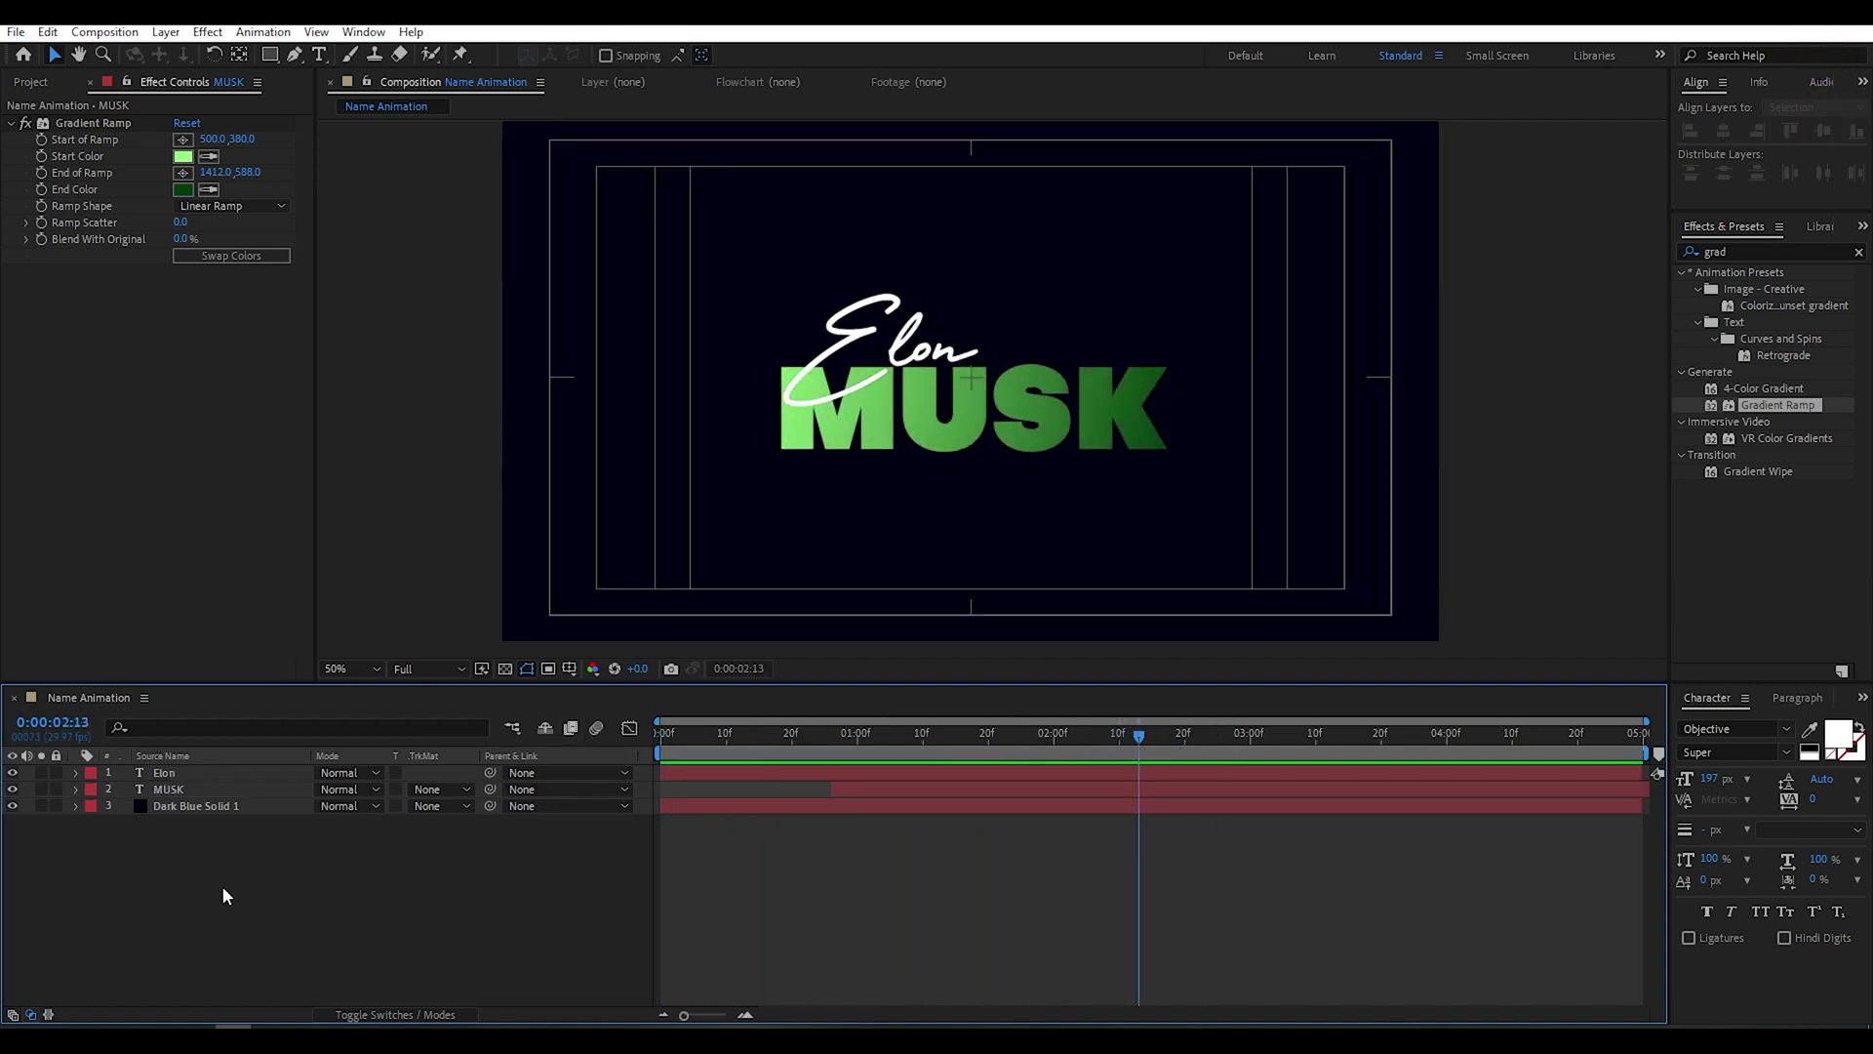
- Add a Null Object and parent both Elon and MUSK to Null 1
right_click(207, 886)
right_click(170, 913)
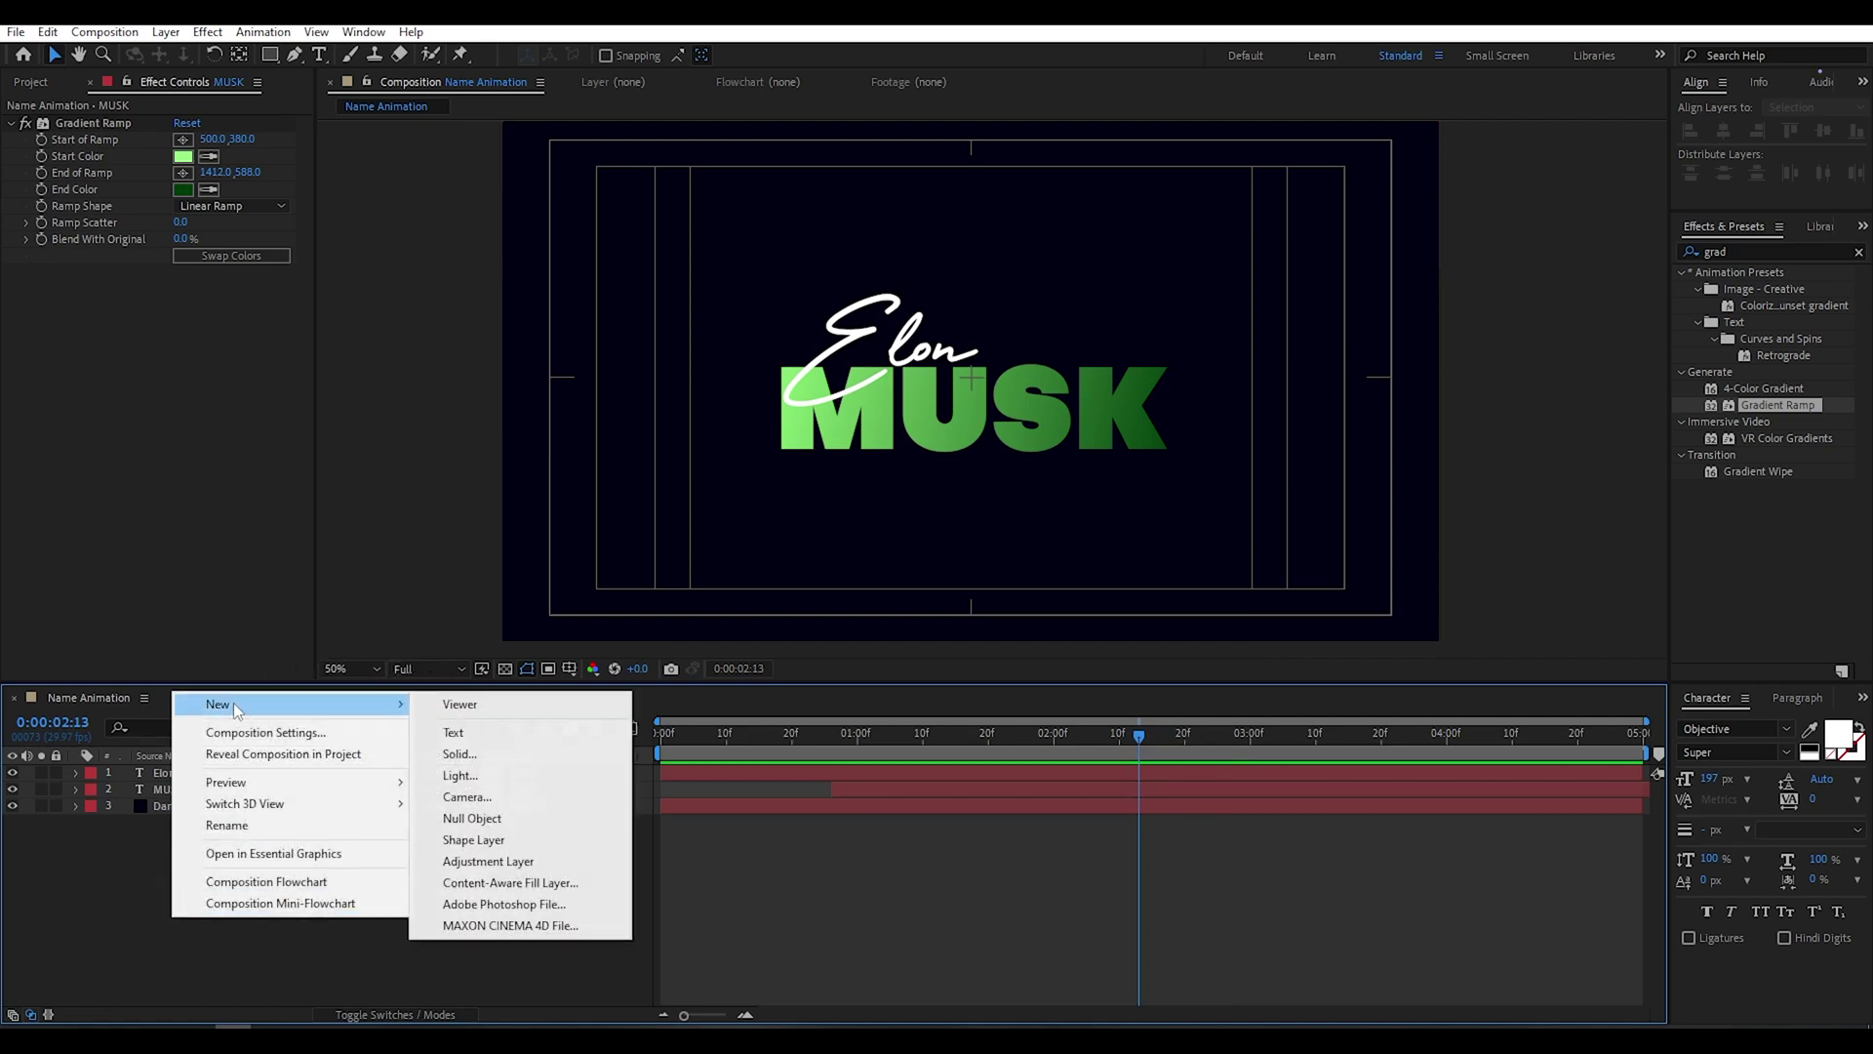
left_click(472, 817)
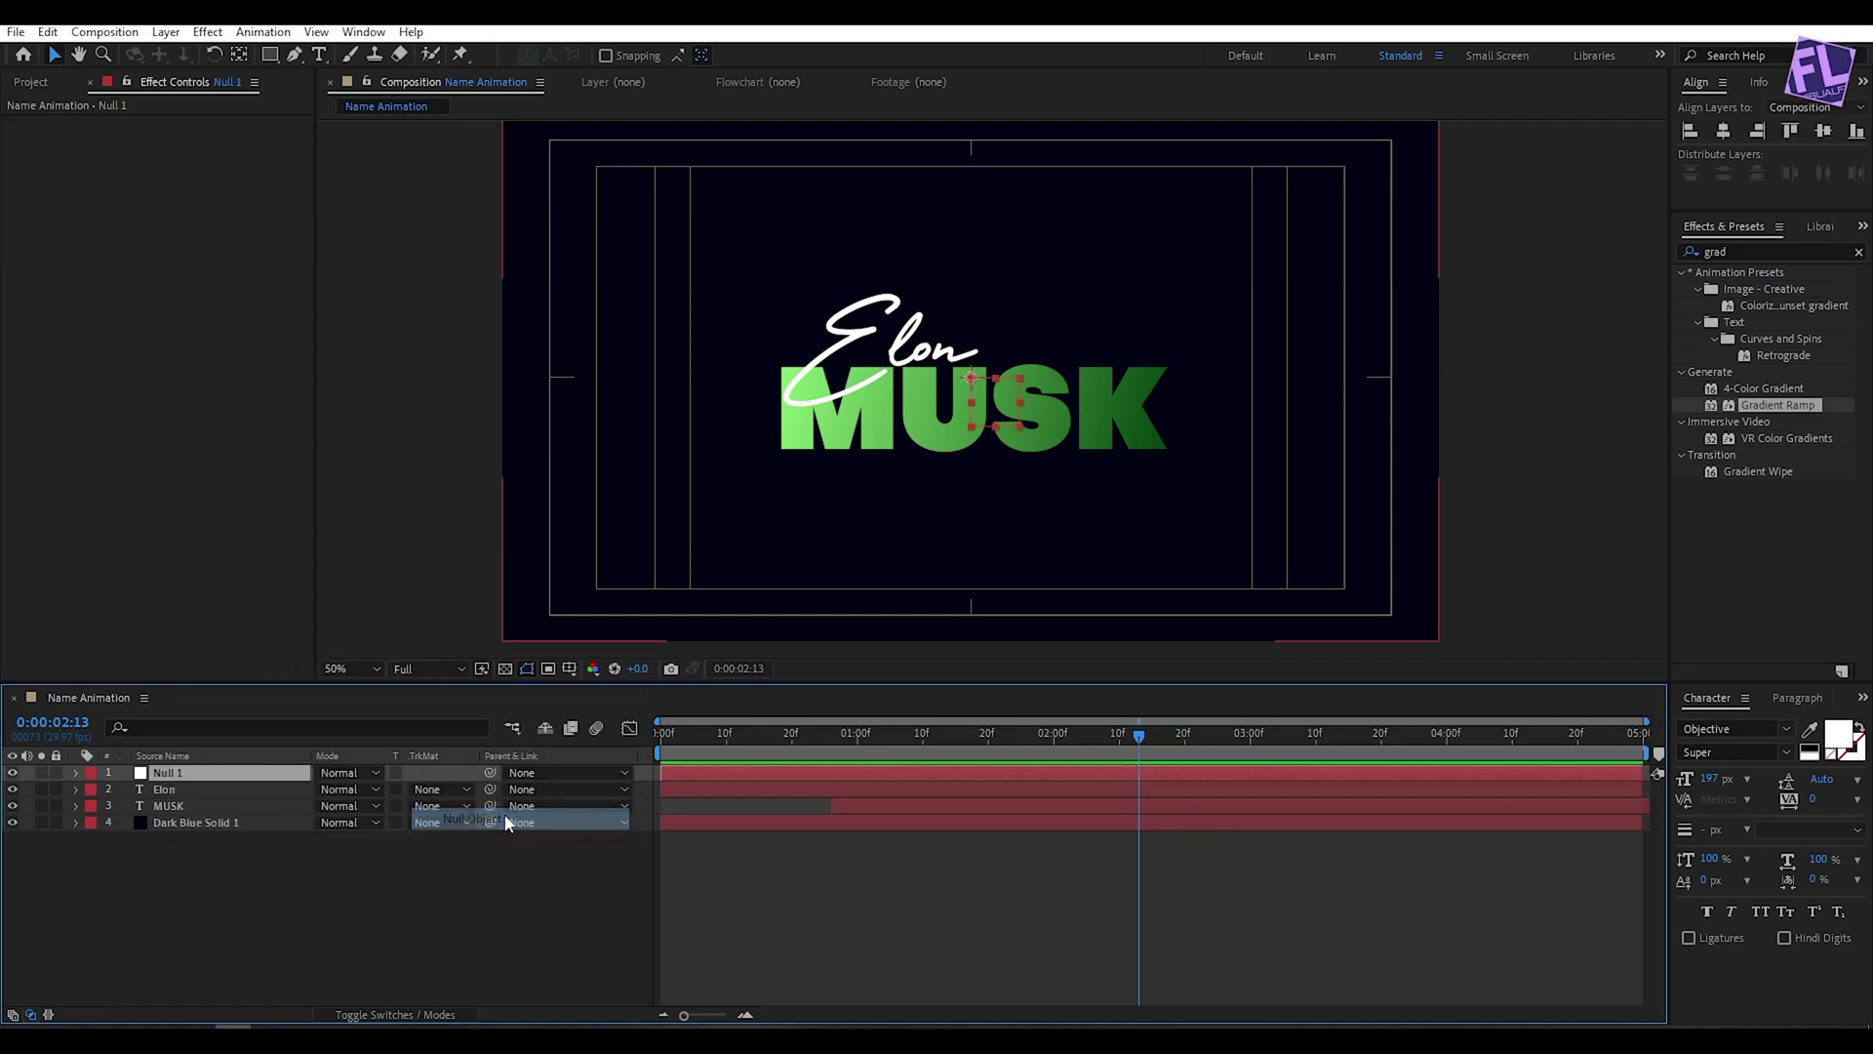
left_click(198, 805)
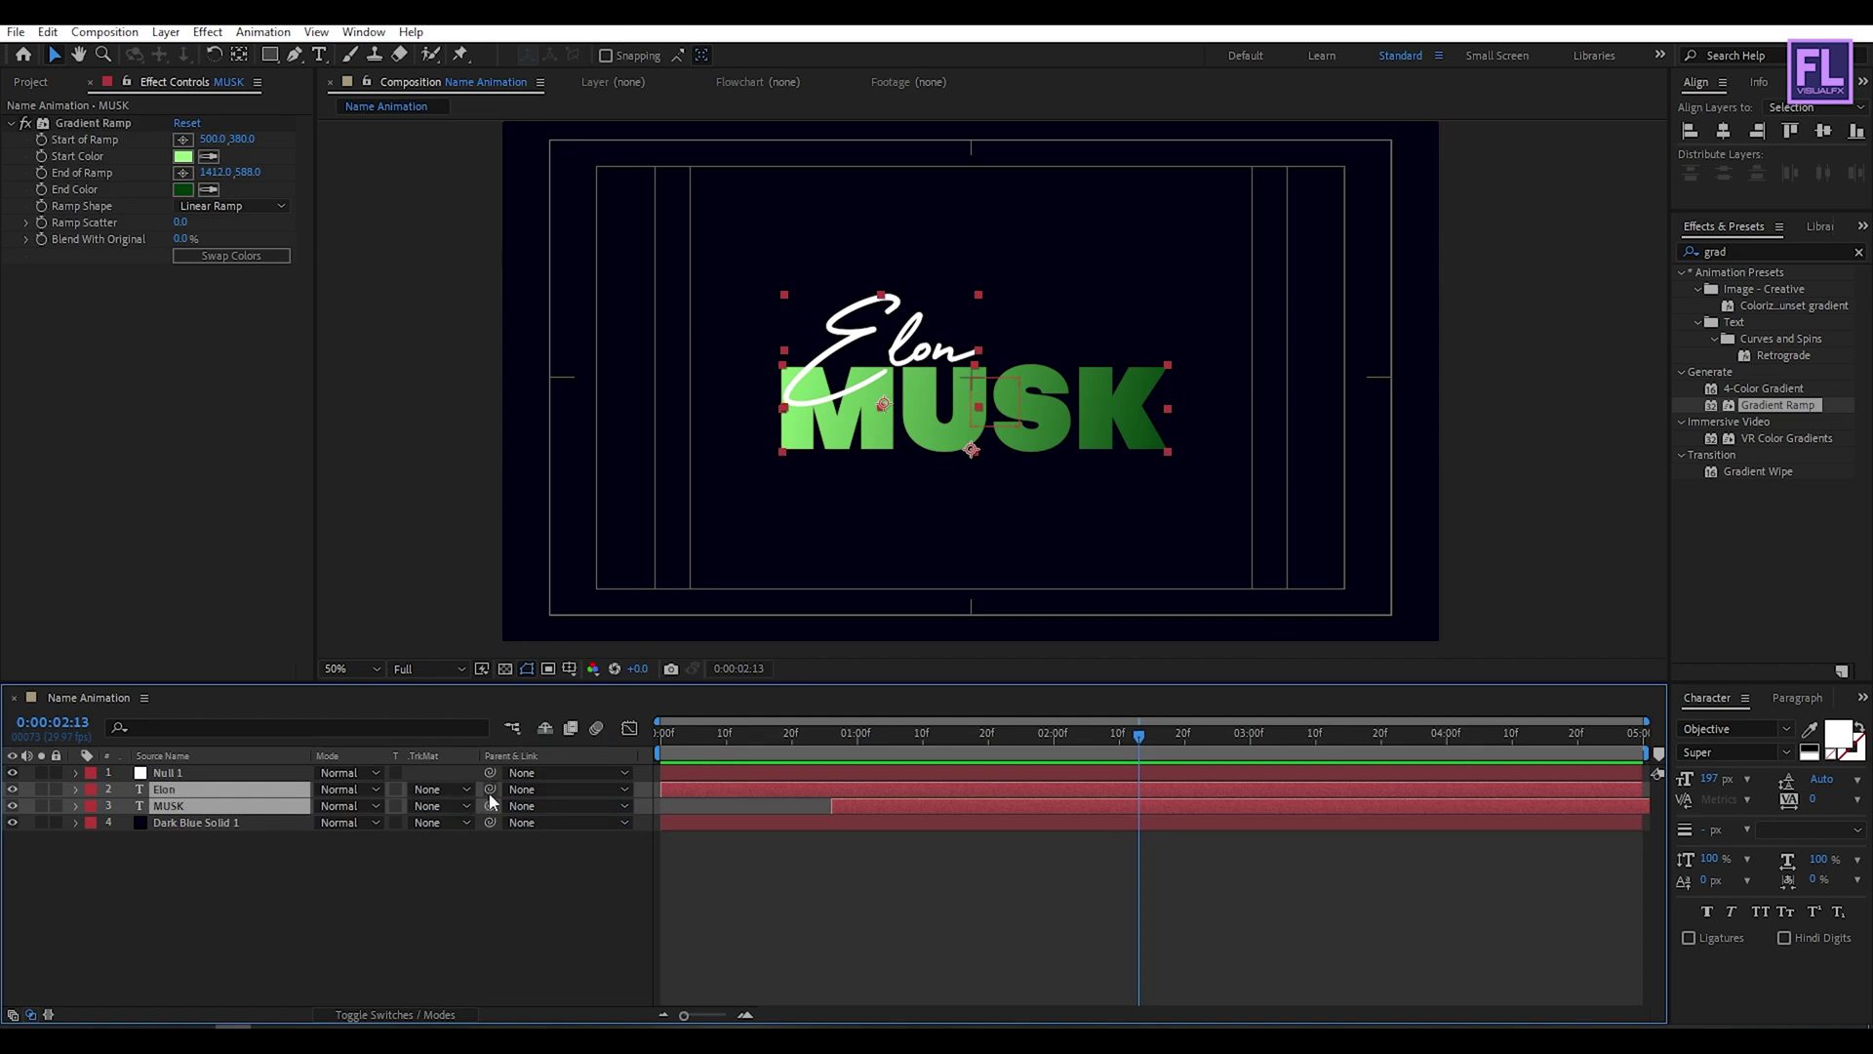
left_click_drag(492, 786, 177, 772)
mouse_move(1127, 735)
left_mouse_down()
mouse_move(1014, 736)
mouse_move(1047, 737)
left_mouse_up()
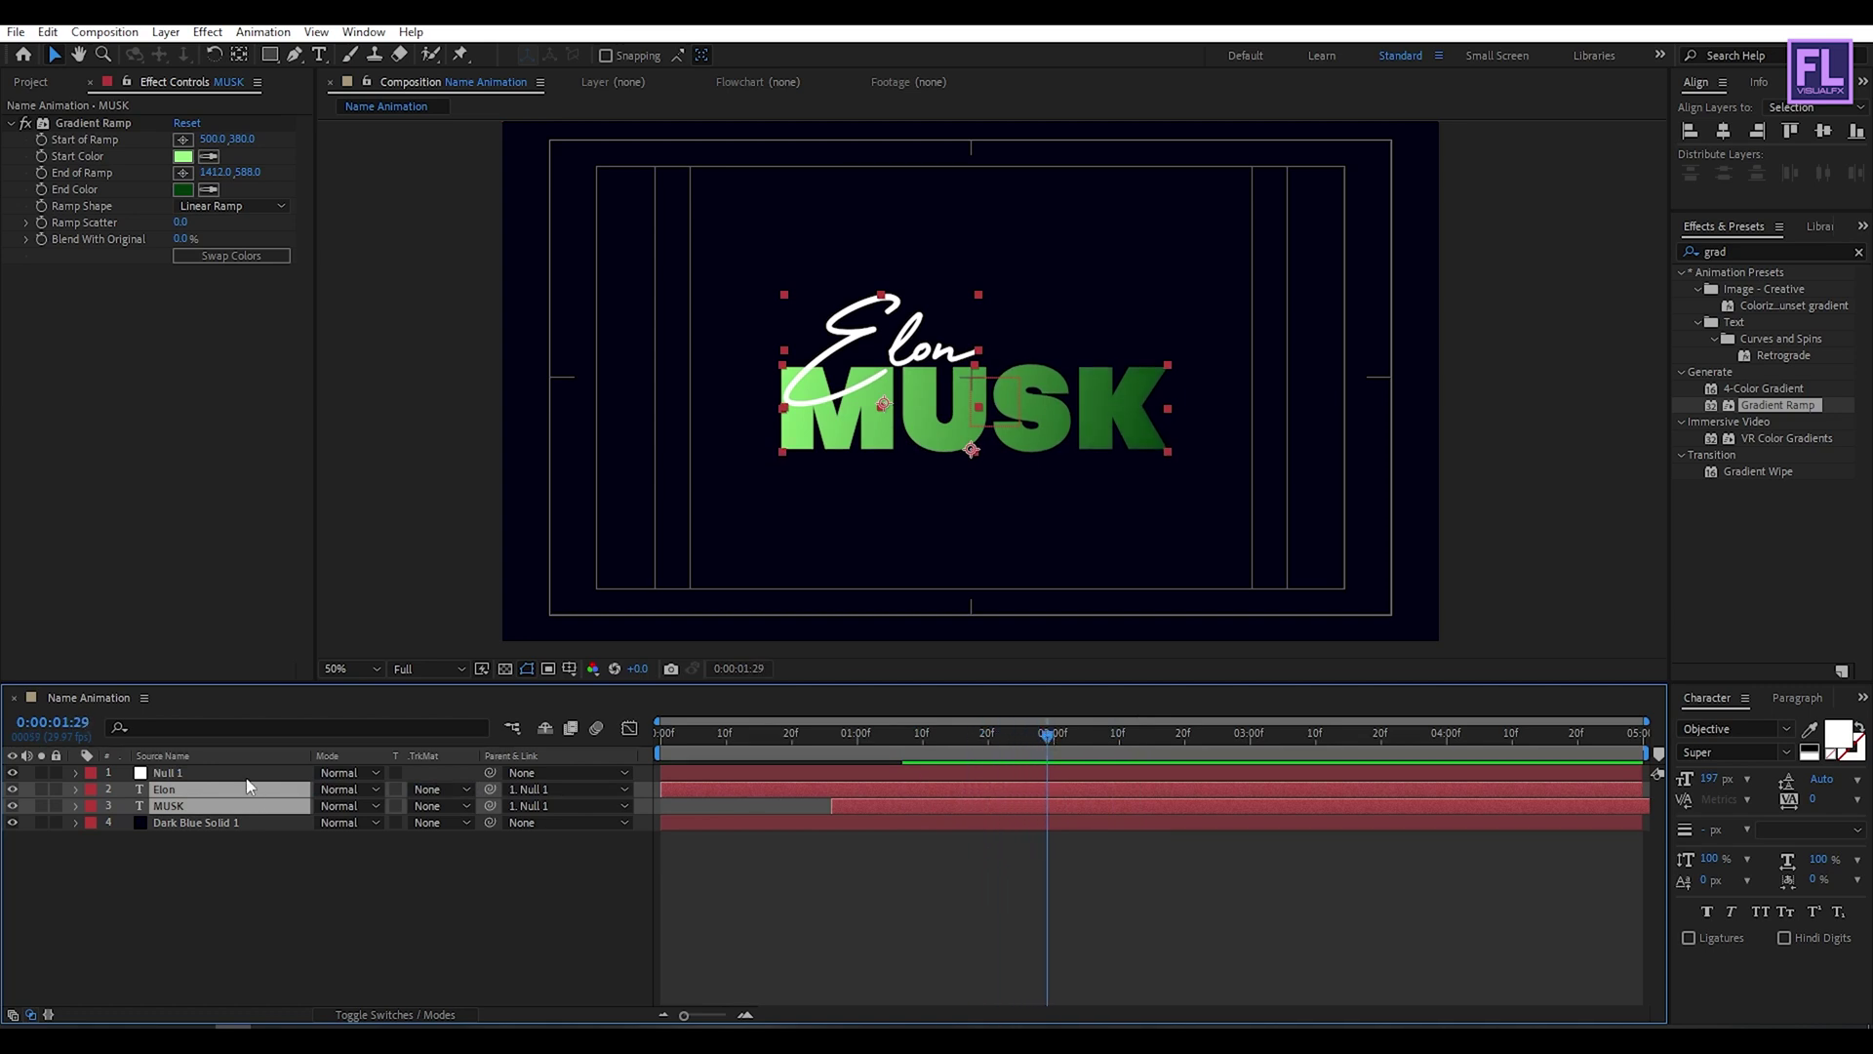
left_click(217, 773)
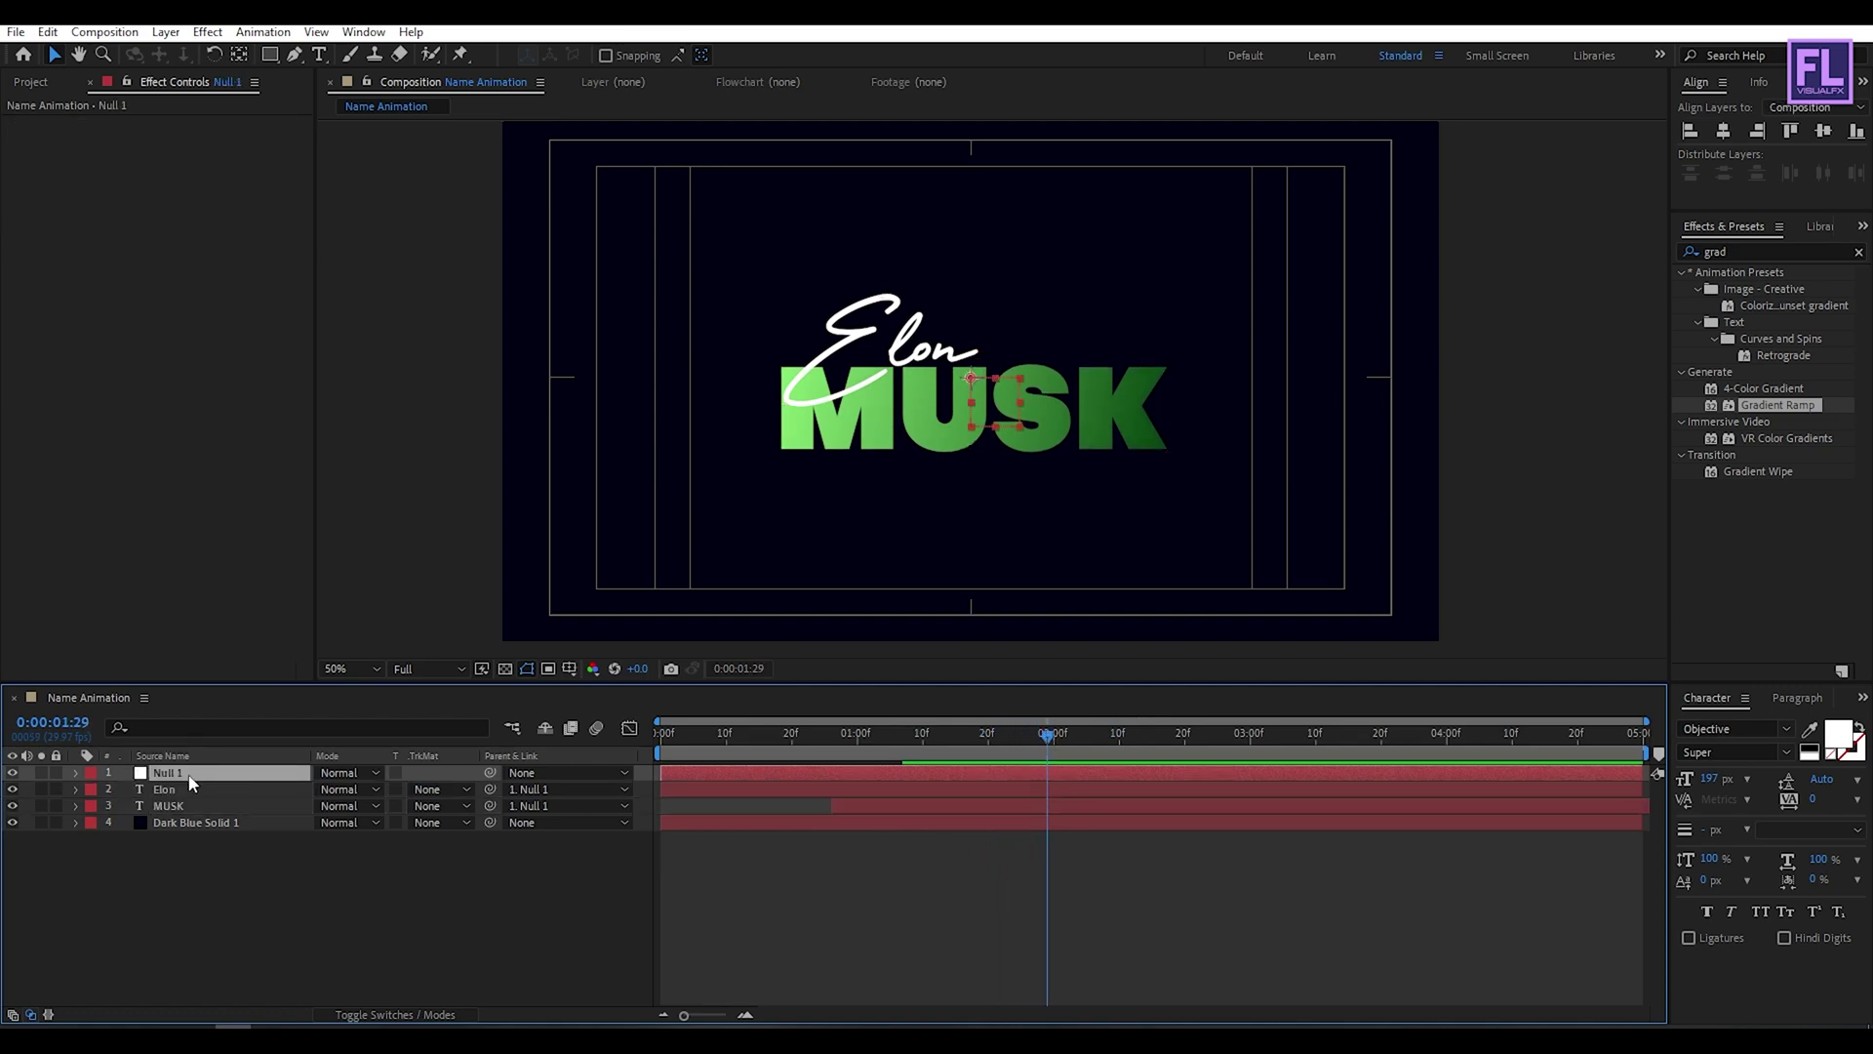
- Keyframe Null 1 Scale at 100% and at 75% at 0:00:02:14, with Easy Ease (F9)
key("s")
left_click(124, 786)
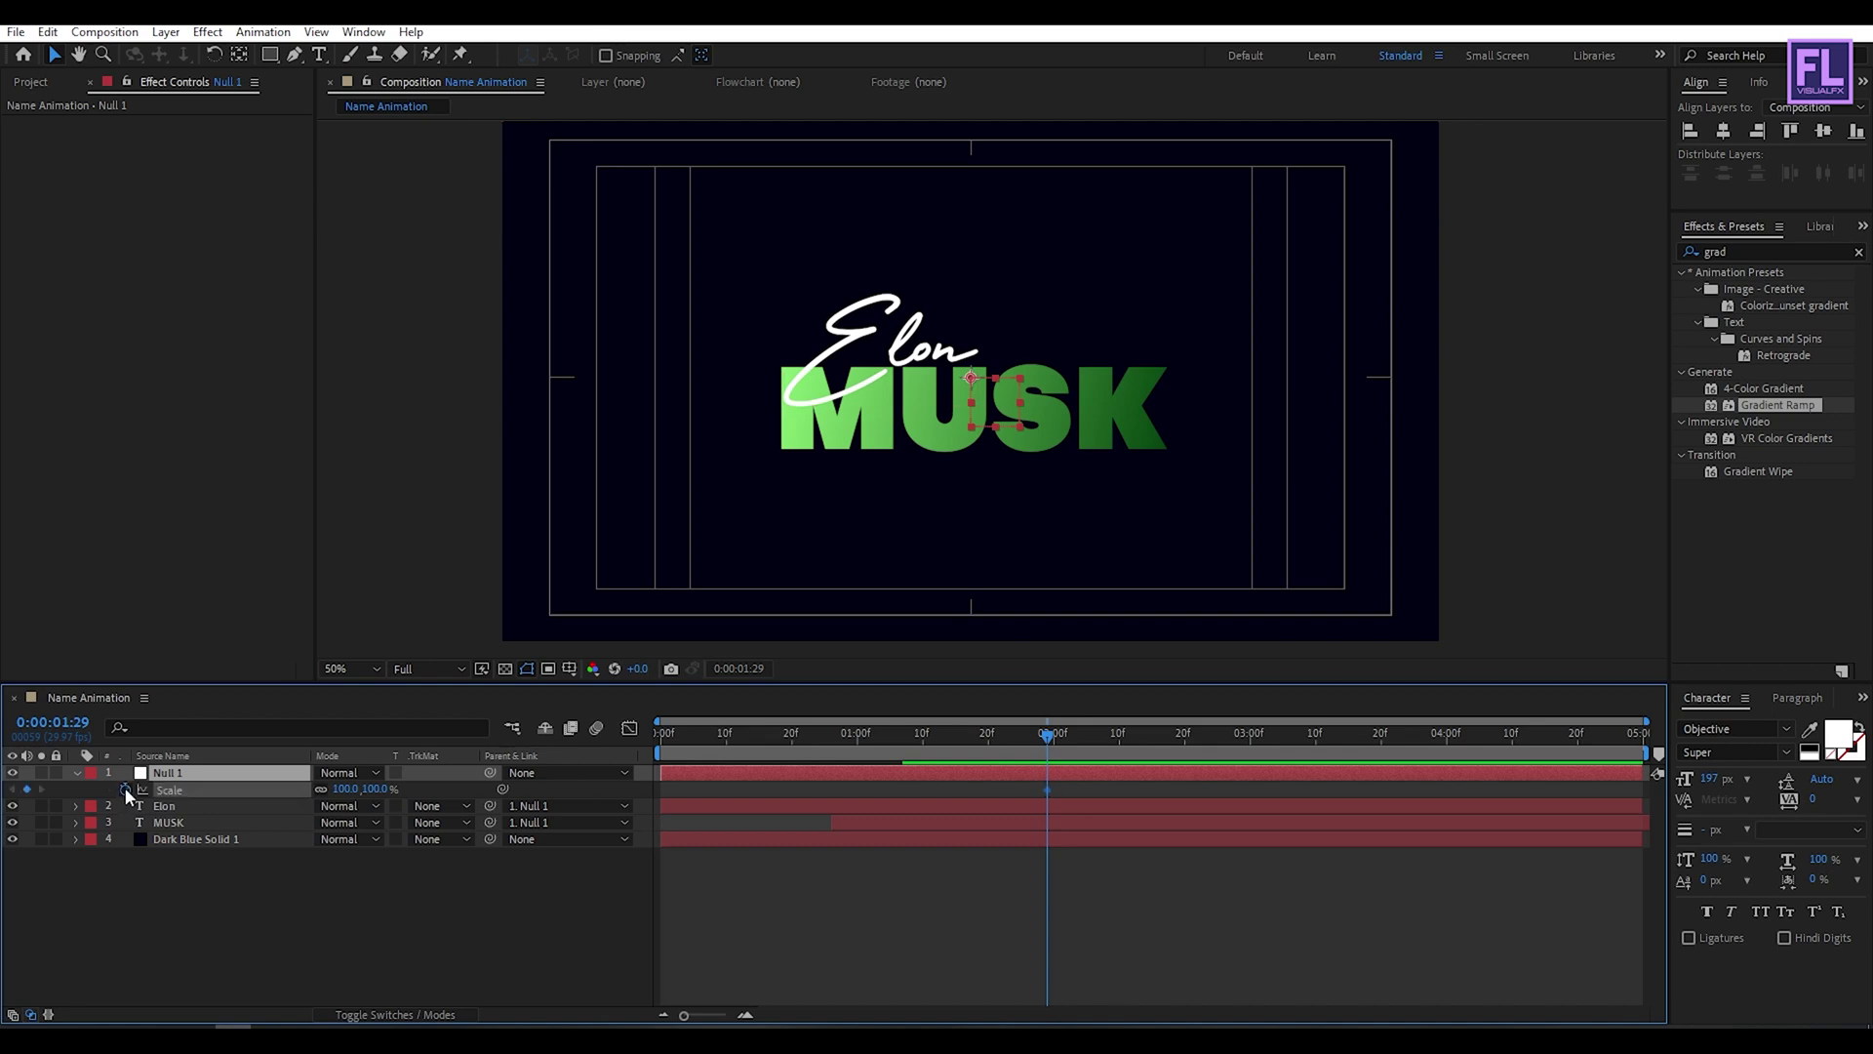
key("Return")
mouse_move(1049, 742)
left_mouse_down()
mouse_move(1167, 739)
mouse_move(1146, 746)
left_mouse_up()
left_click(347, 790)
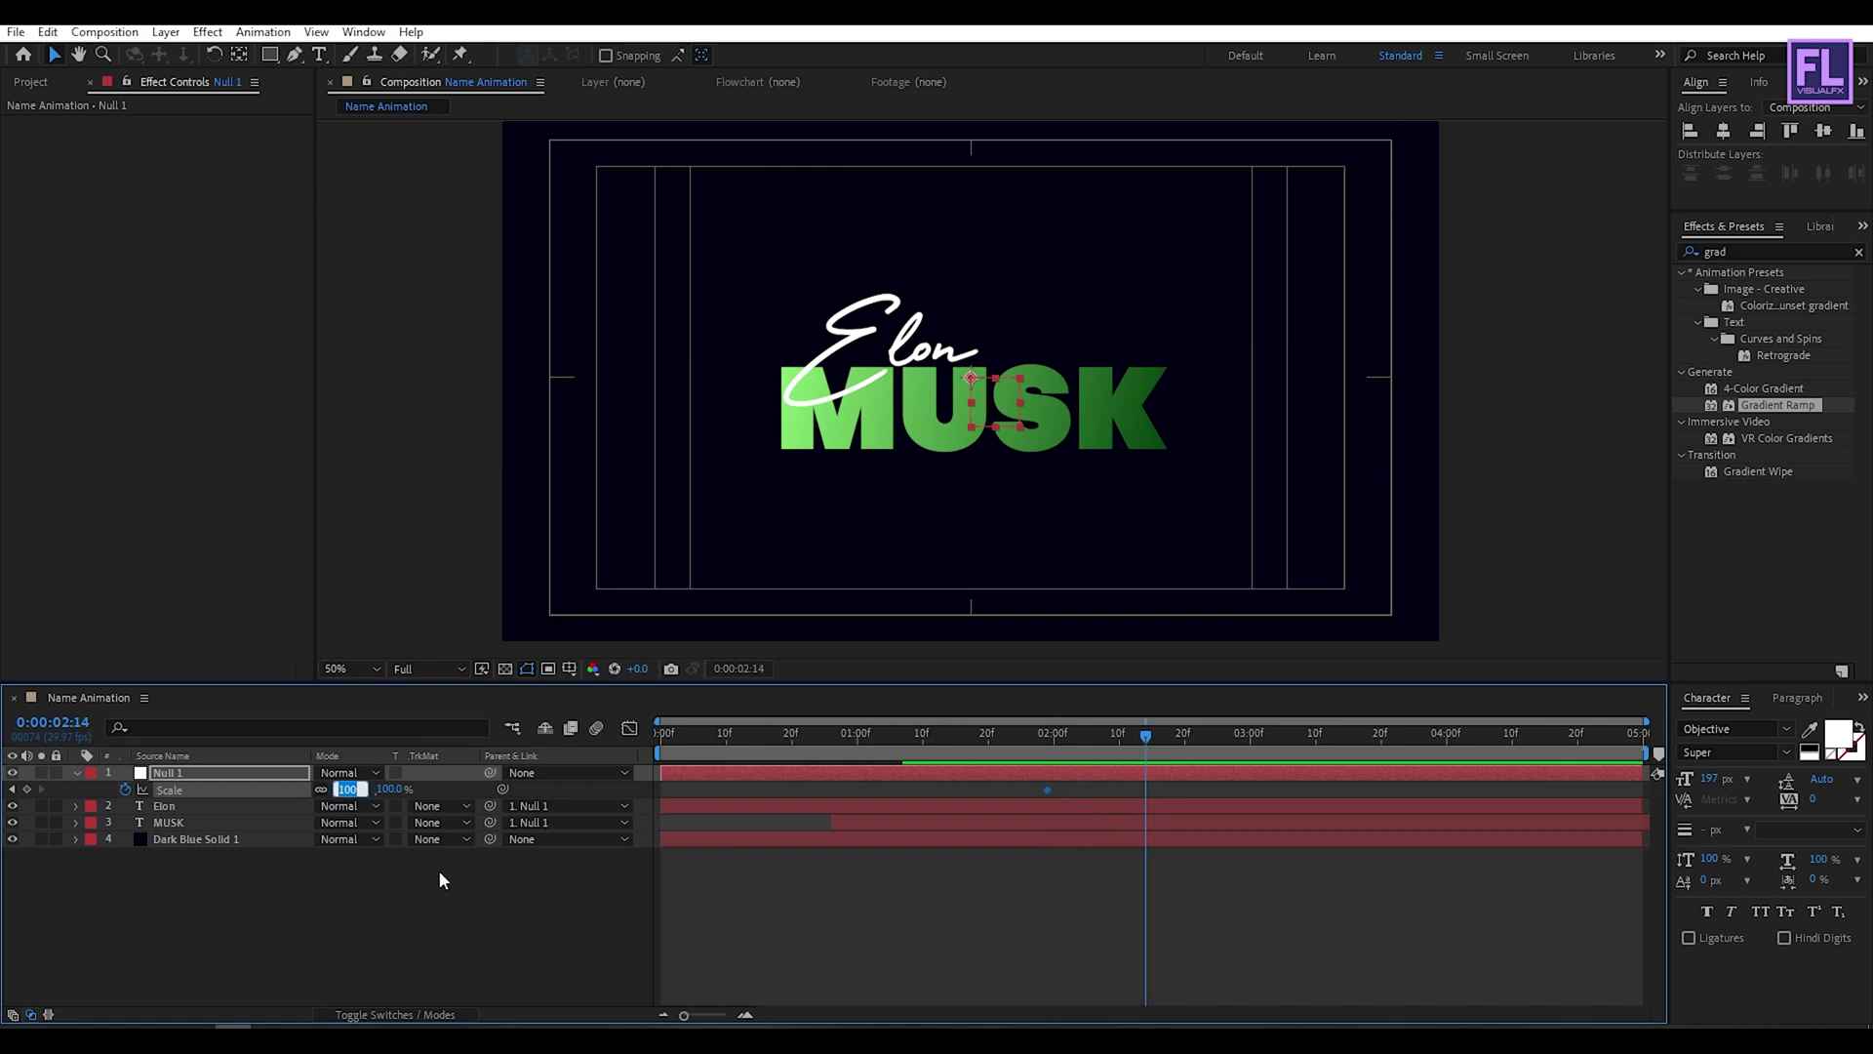
type("75")
key("Return")
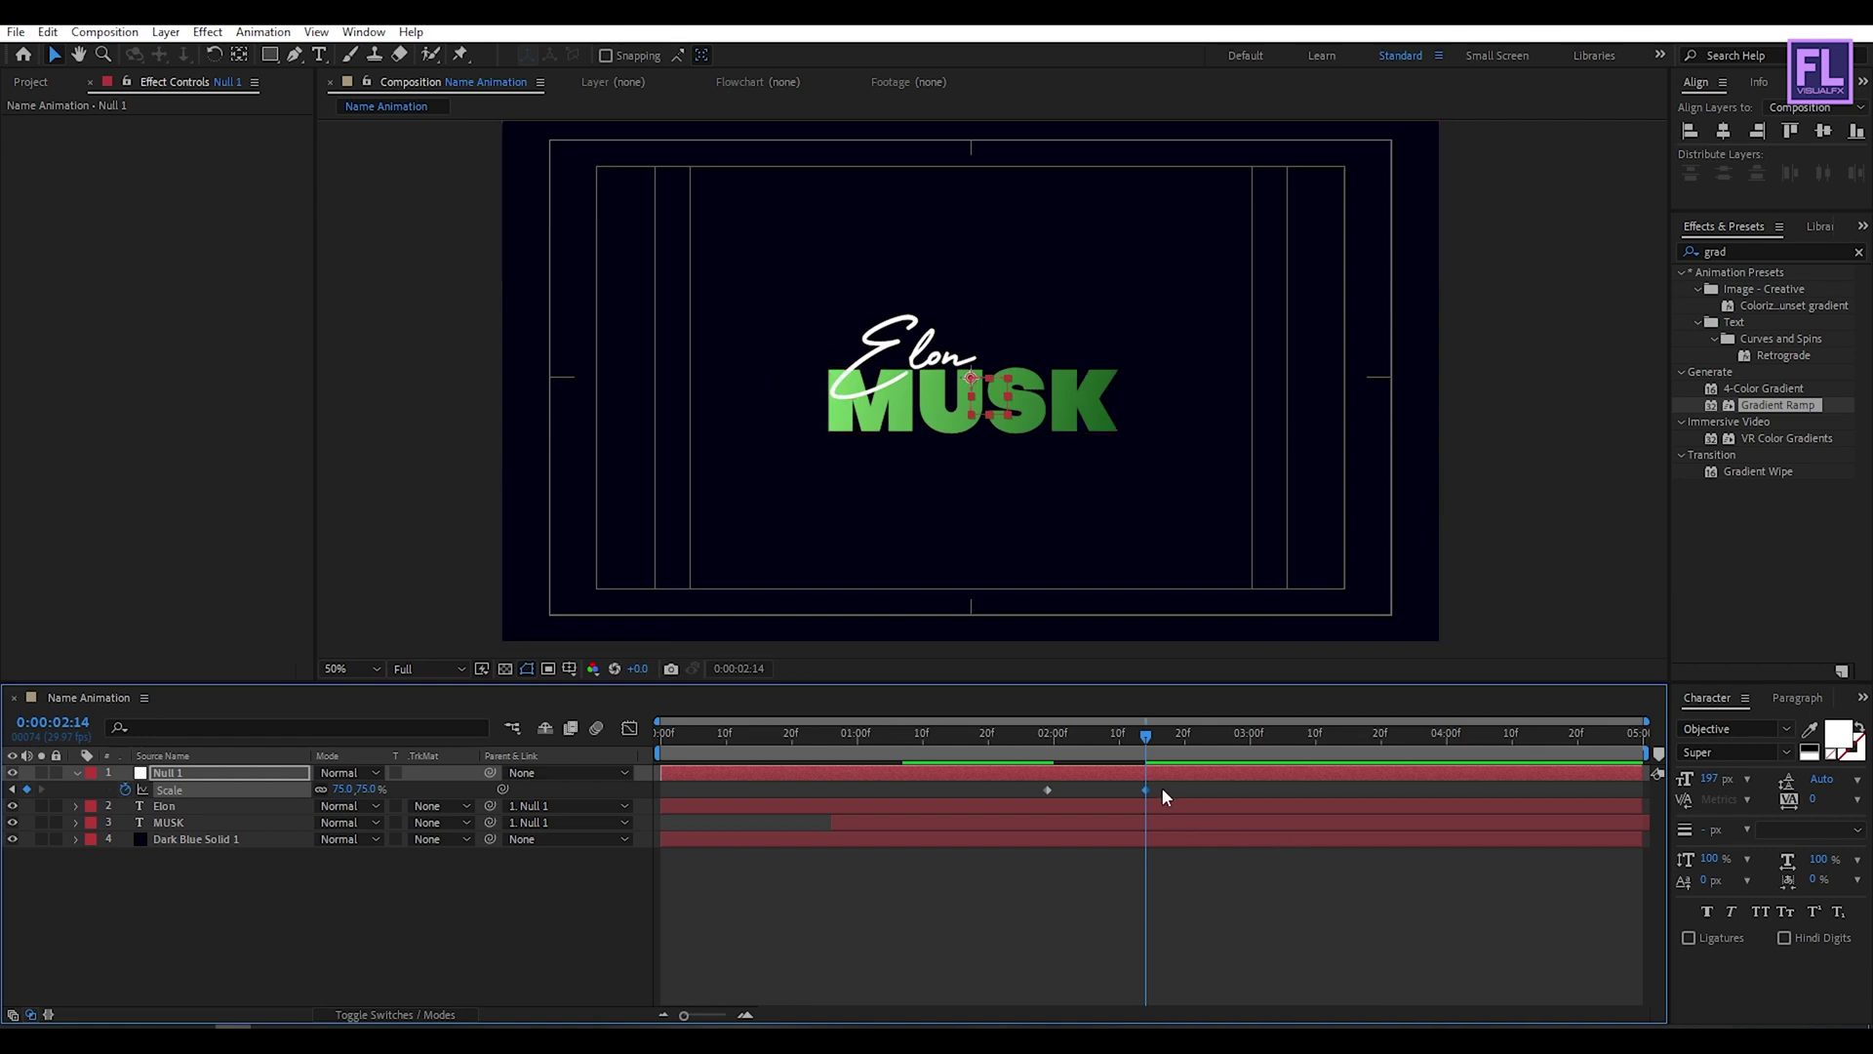
left_click_drag(1162, 788, 1008, 799)
key("F9")
- Widen the Scale keyframe influence in the Graph Editor for a strong ease, then review timing
left_click(630, 729)
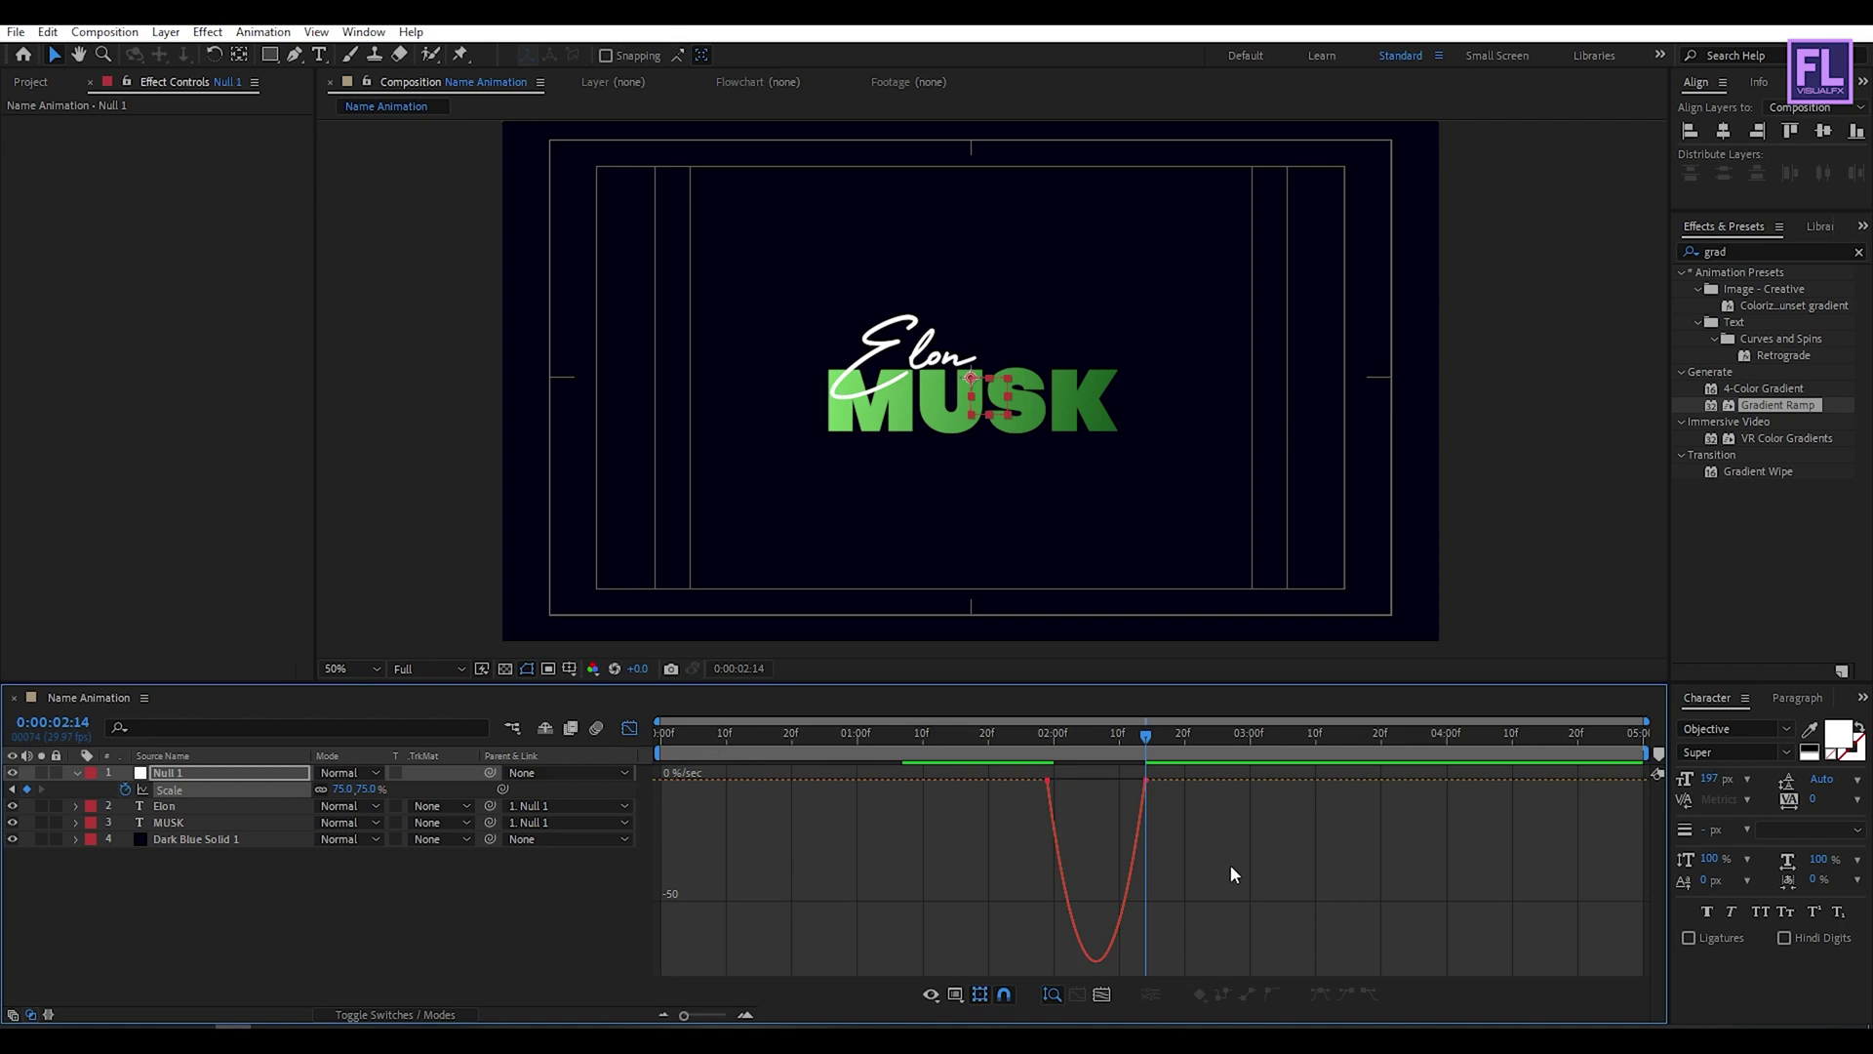
left_click(1101, 993)
mouse_move(1559, 805)
left_mouse_down()
mouse_move(1480, 770)
mouse_move(1164, 776)
mouse_move(1180, 771)
left_mouse_up()
mouse_move(908, 778)
left_mouse_down()
mouse_move(1148, 786)
mouse_move(1123, 791)
left_mouse_up()
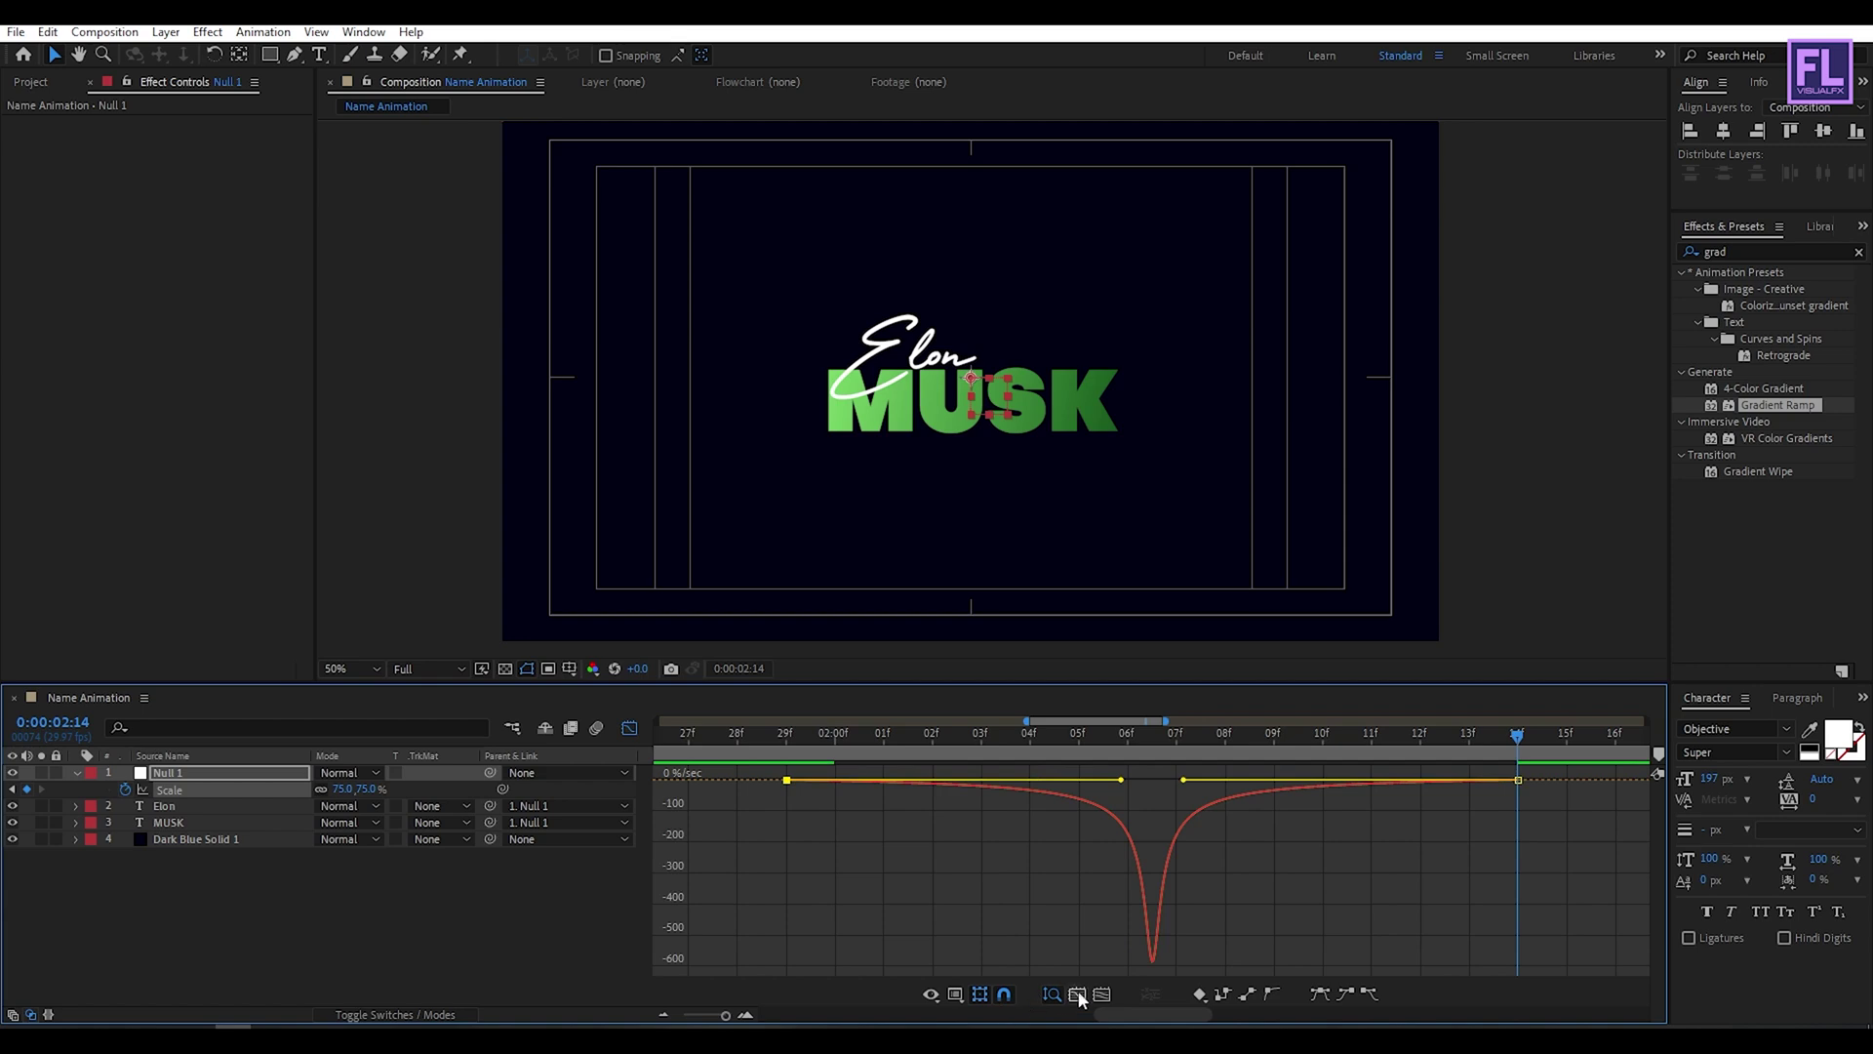
left_click(630, 728)
left_click_drag(725, 1015, 684, 1017)
mouse_move(1153, 732)
left_mouse_down()
mouse_move(975, 736)
mouse_move(1557, 736)
mouse_move(1053, 737)
mouse_move(1255, 740)
mouse_move(1239, 738)
left_mouse_up()
key("'")
key("'")
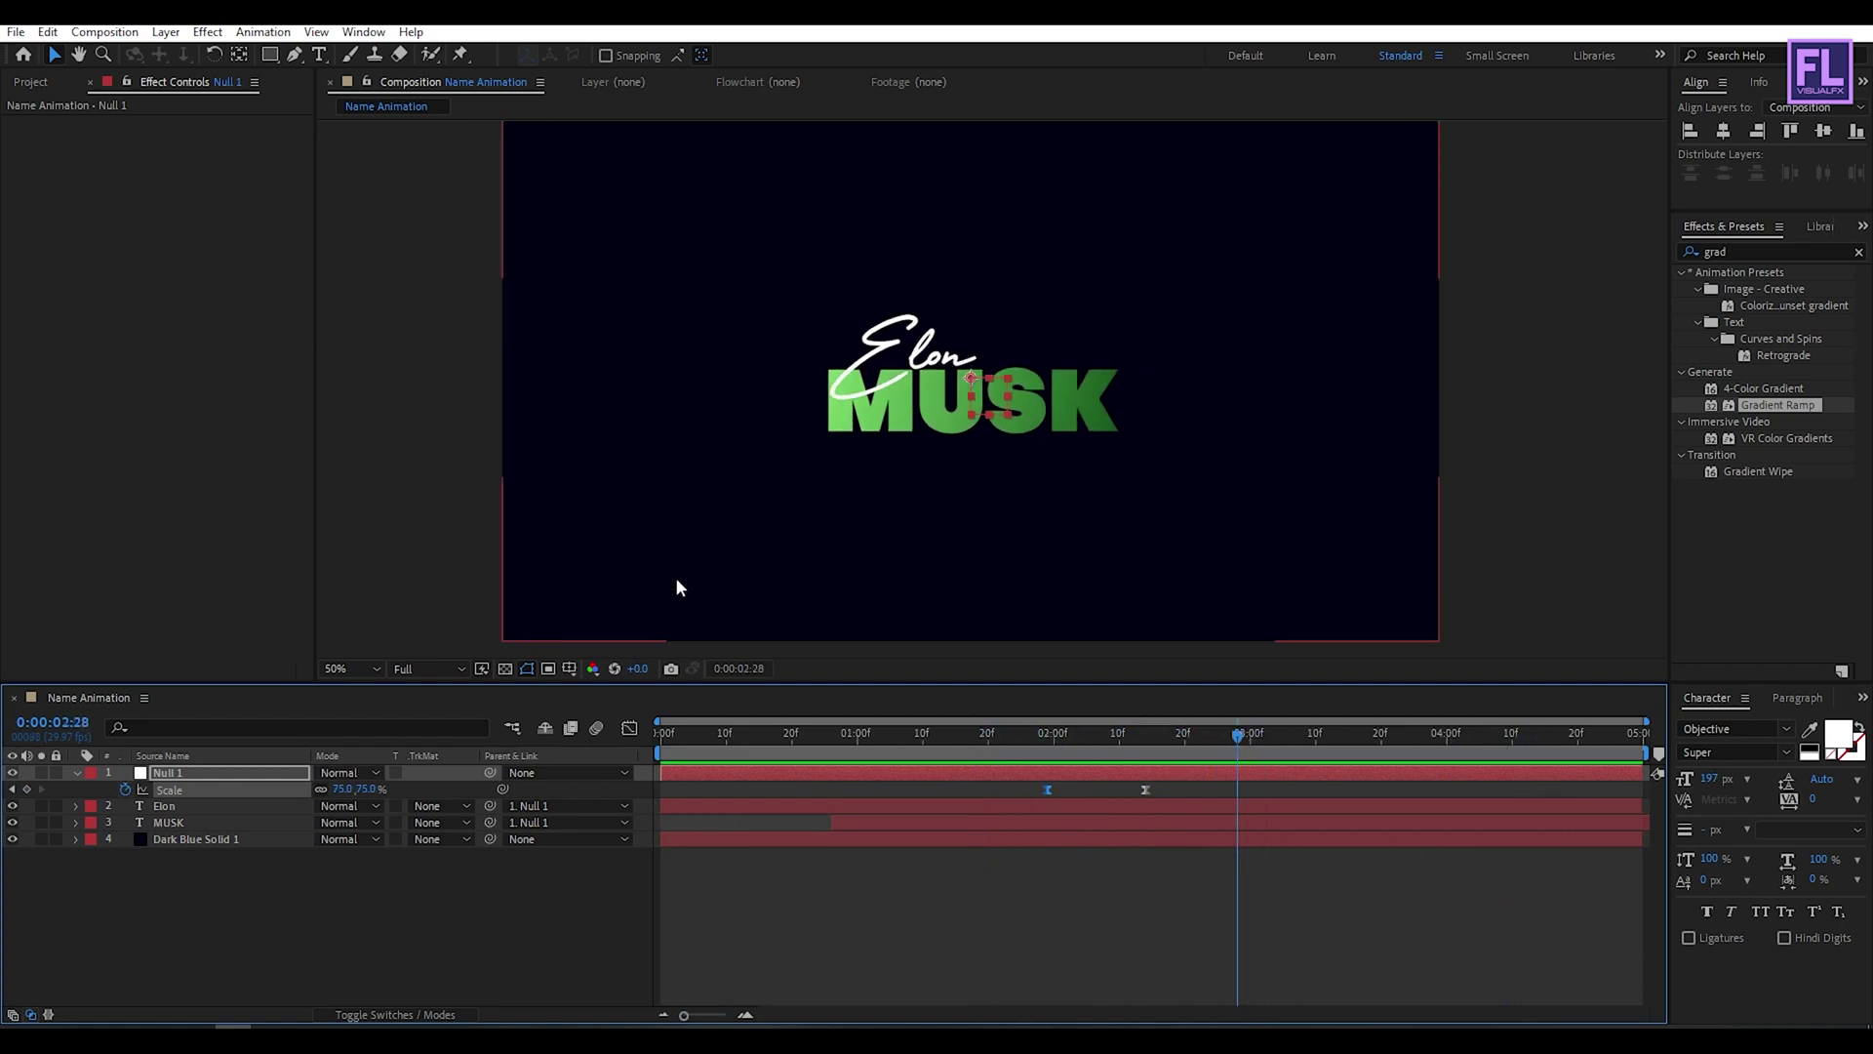
left_click(445, 473)
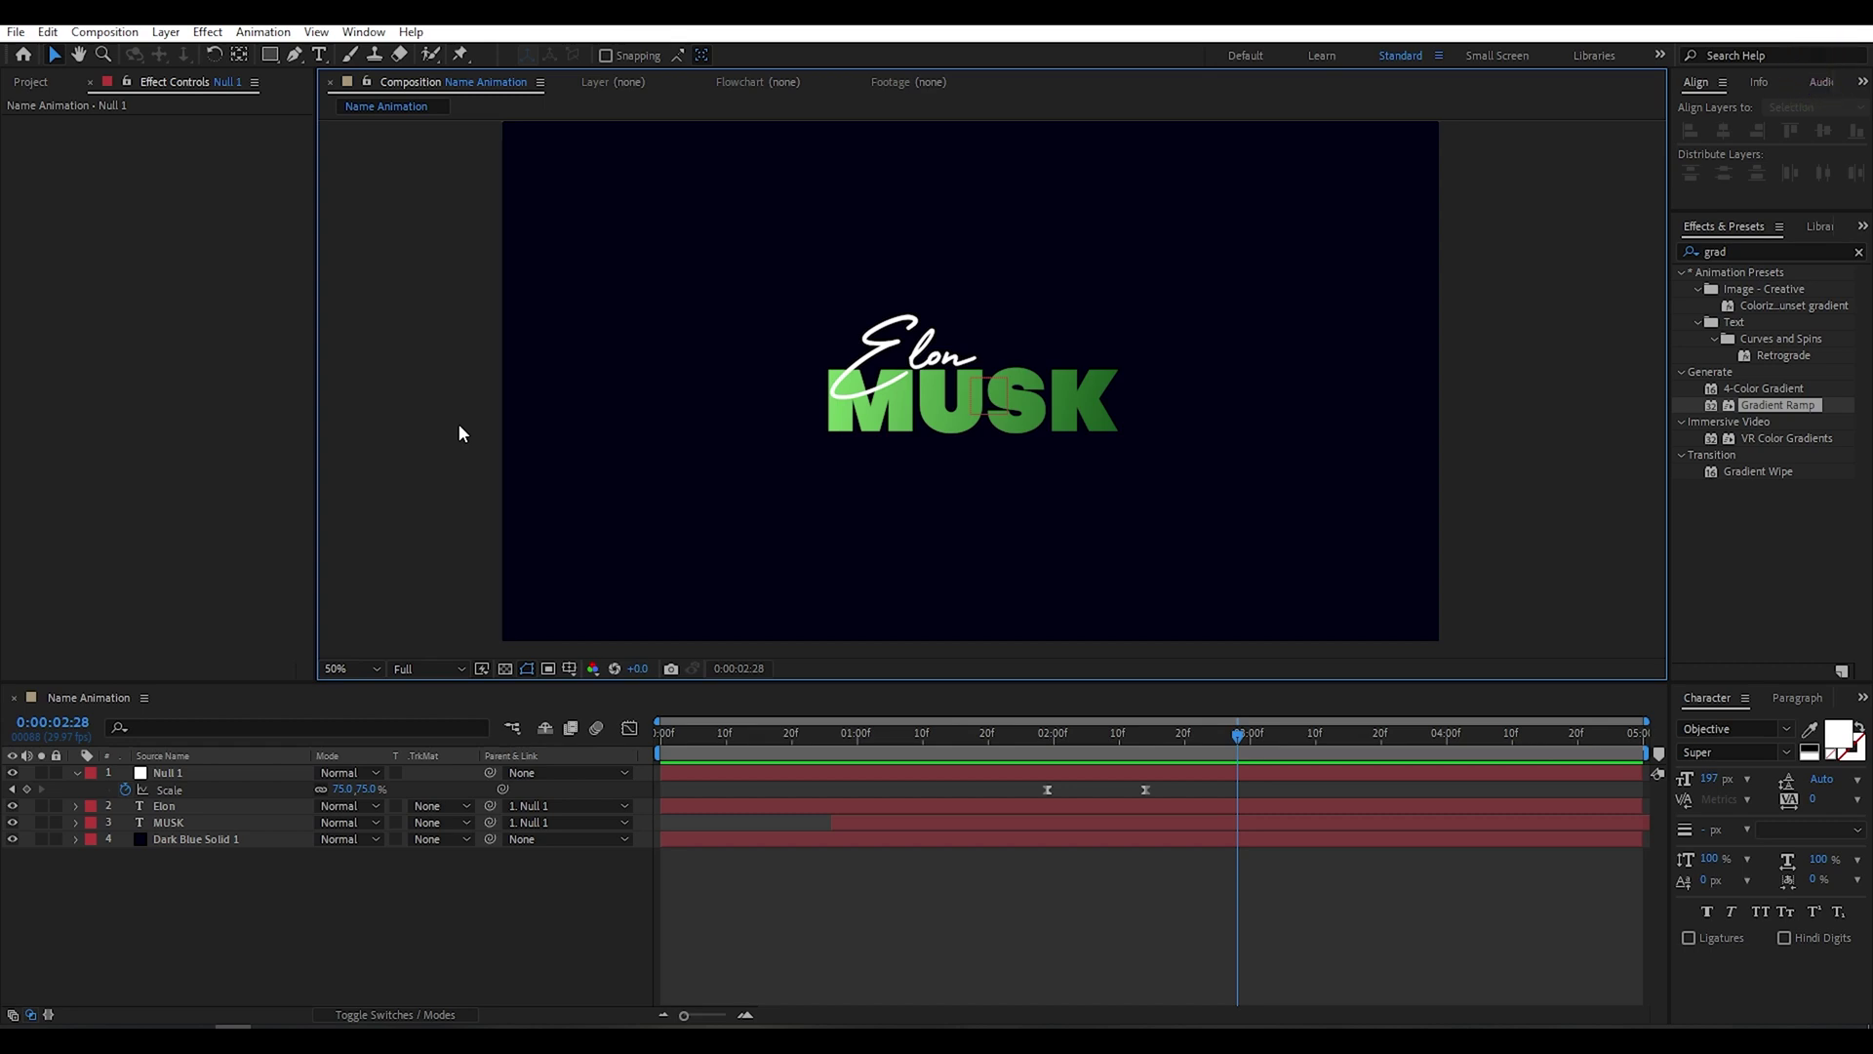
- Import FilmDamage.mov from File Explorer and add it as the top layer
left_click(196, 974)
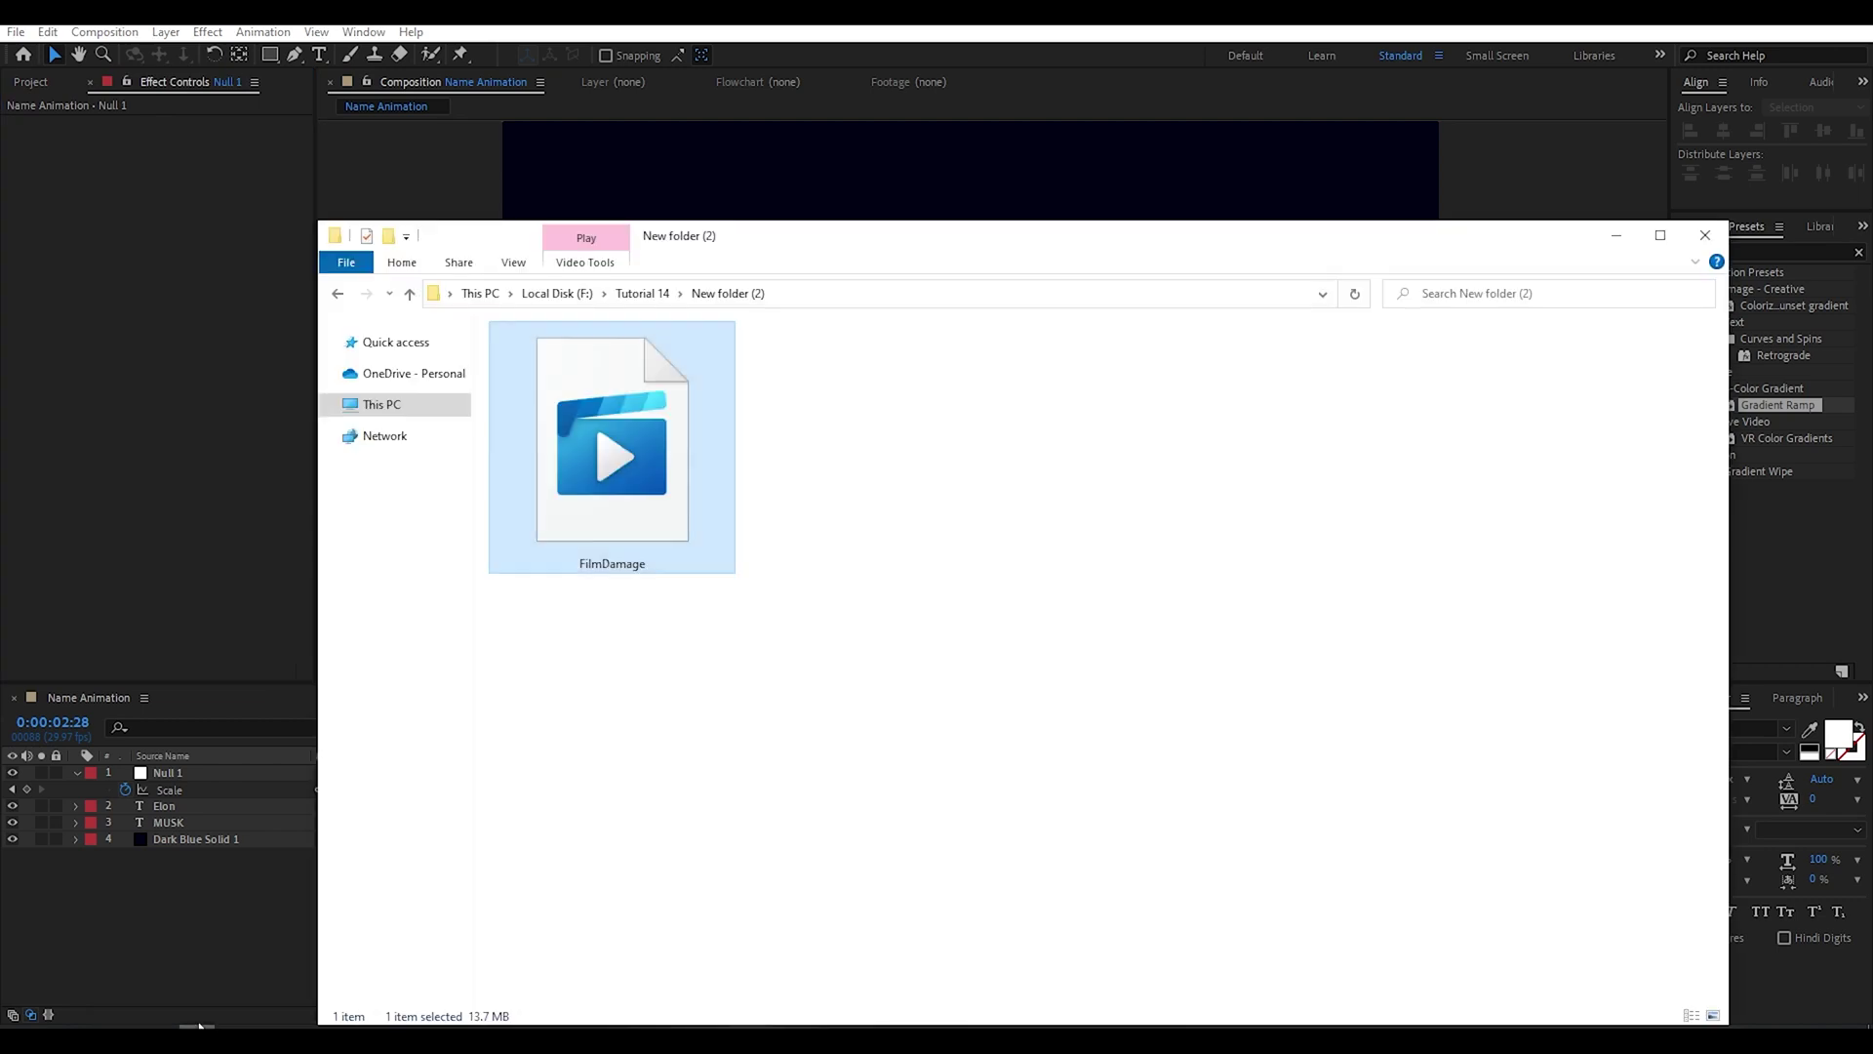
left_click_drag(644, 502, 144, 421)
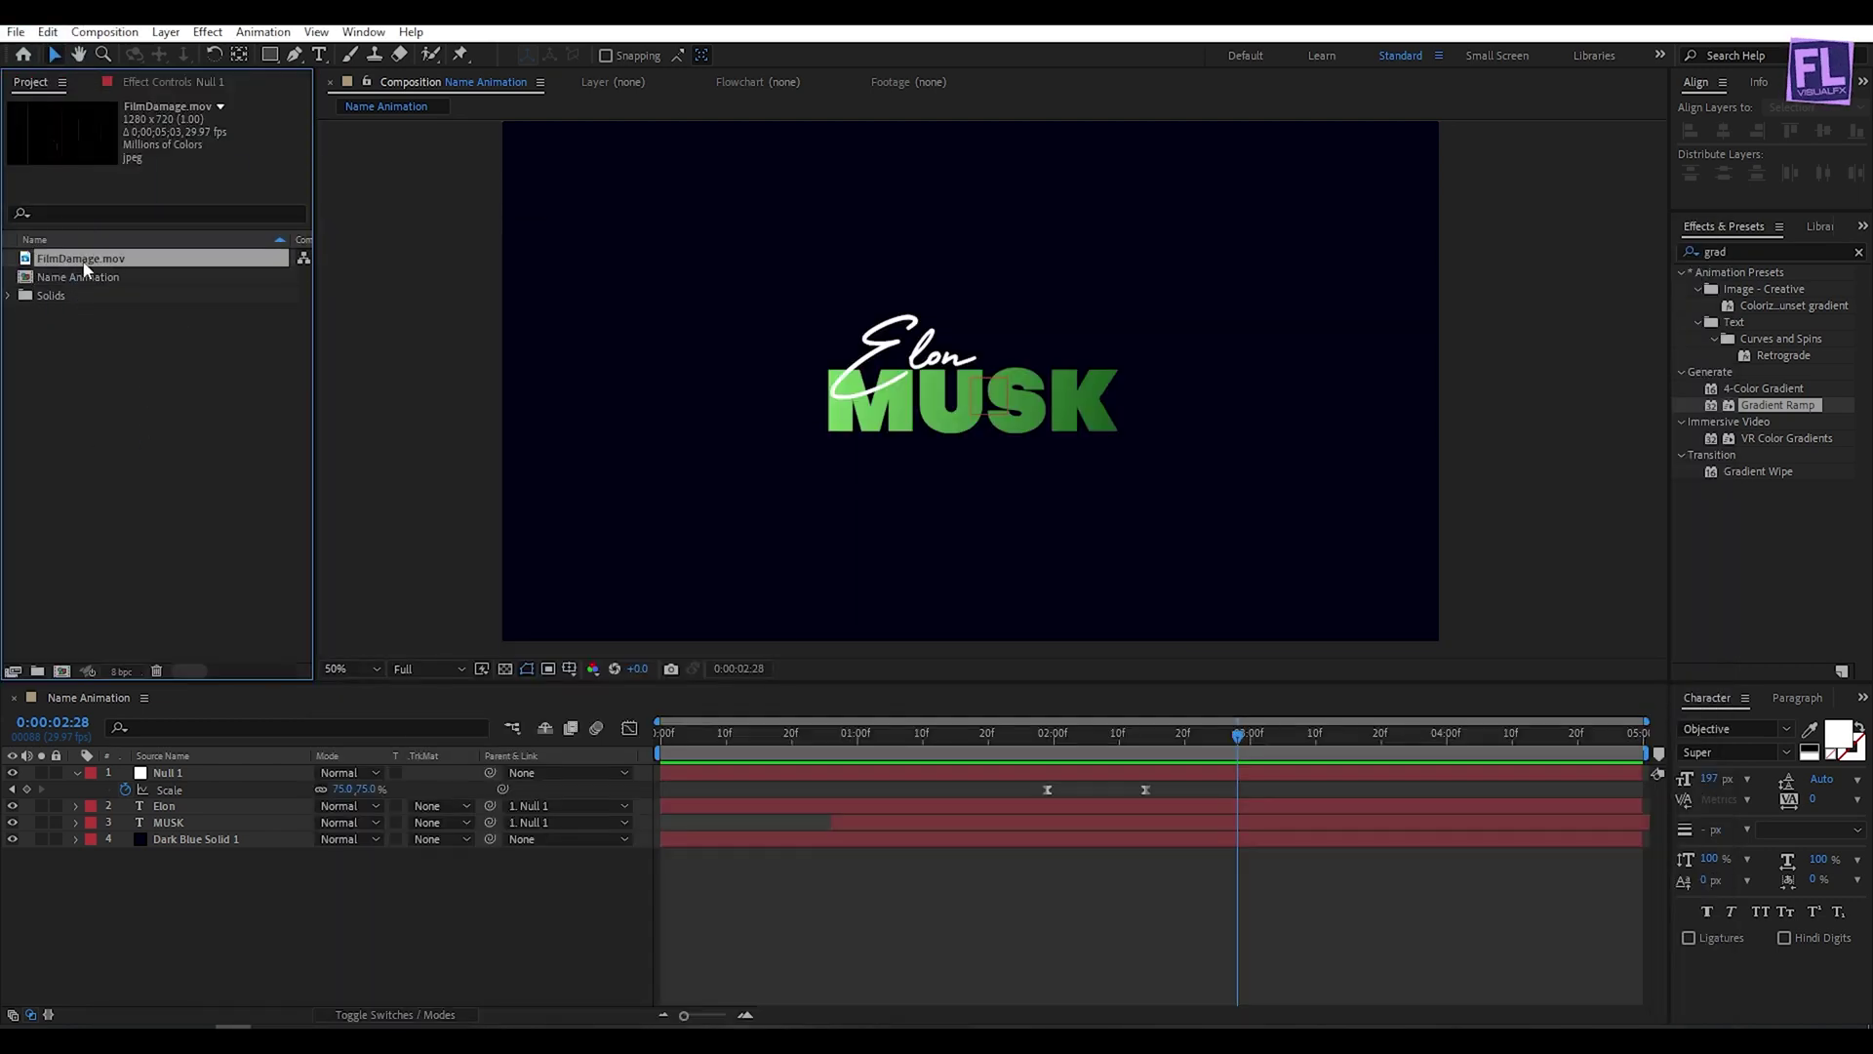
left_click_drag(79, 270, 214, 768)
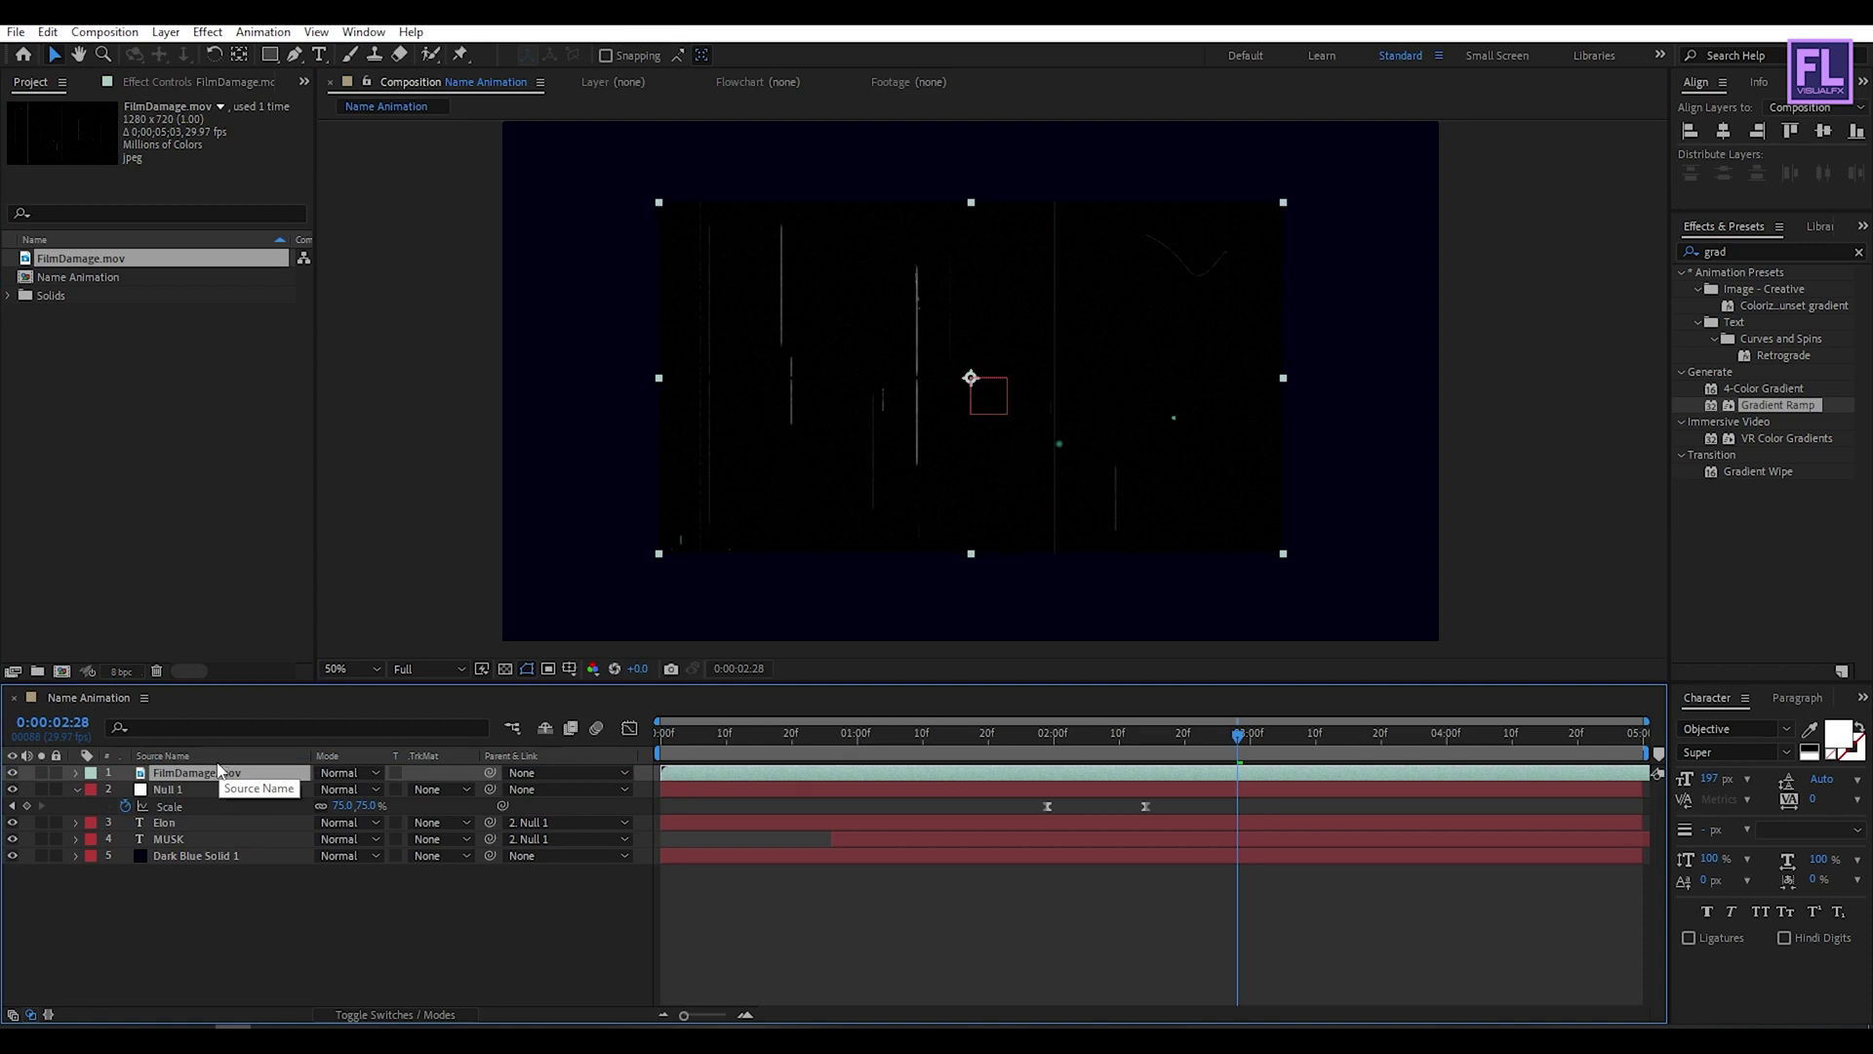
- Fit FilmDamage to the comp with Ctrl+Alt+F, set its mode to Add and opacity to 24%
key("ctrl+alt+f")
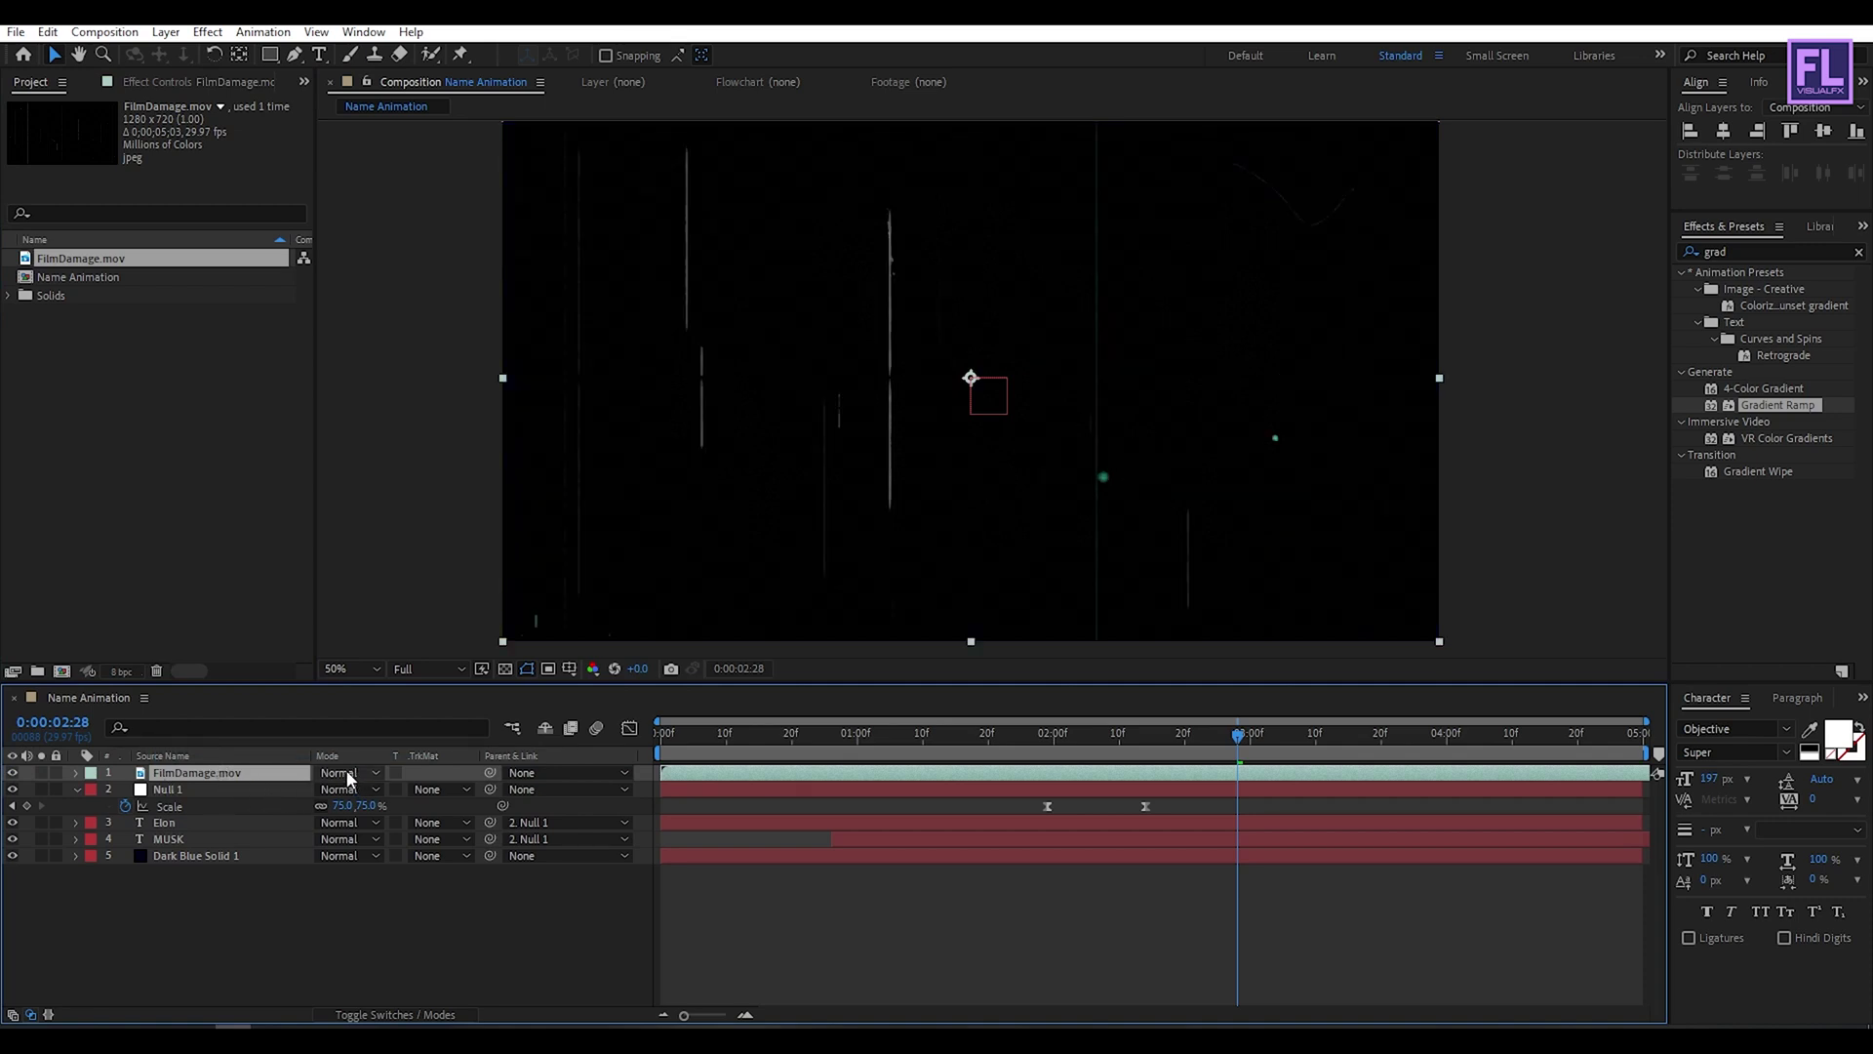
left_click(347, 771)
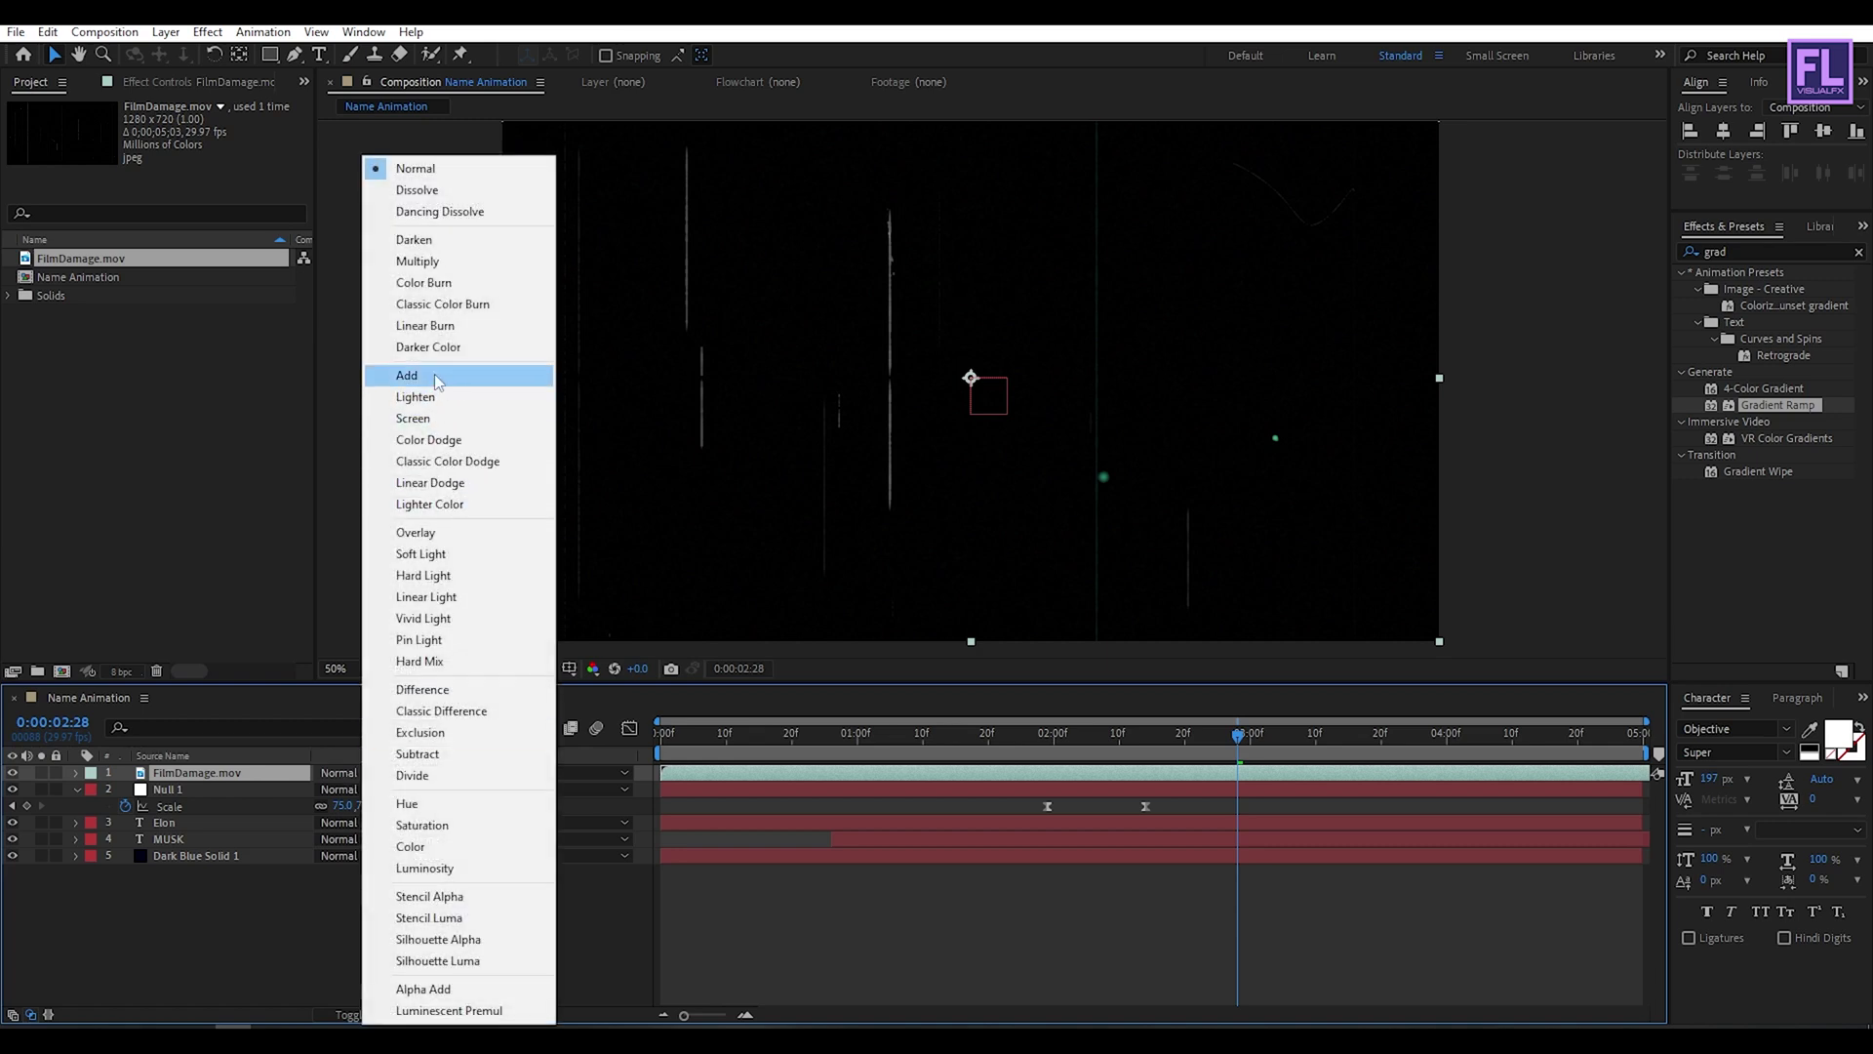
left_click(435, 377)
left_click(77, 787)
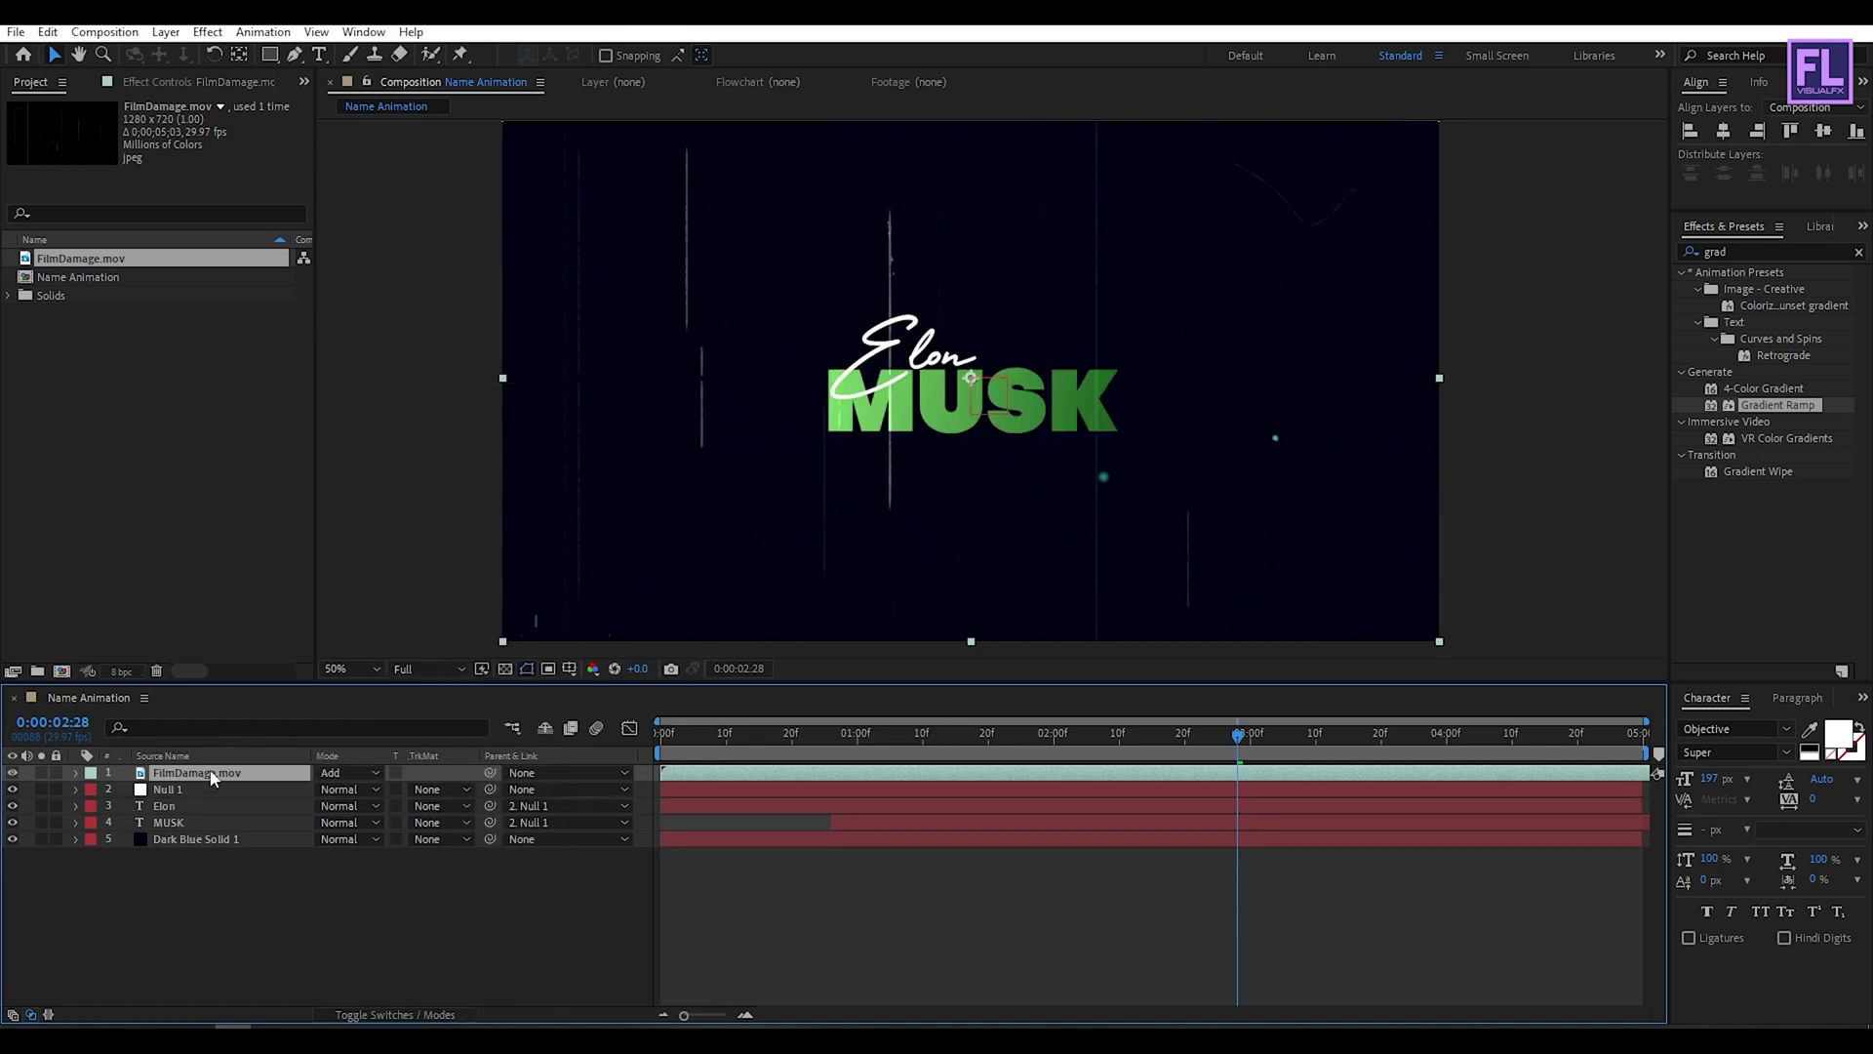
key("t")
left_click(335, 788)
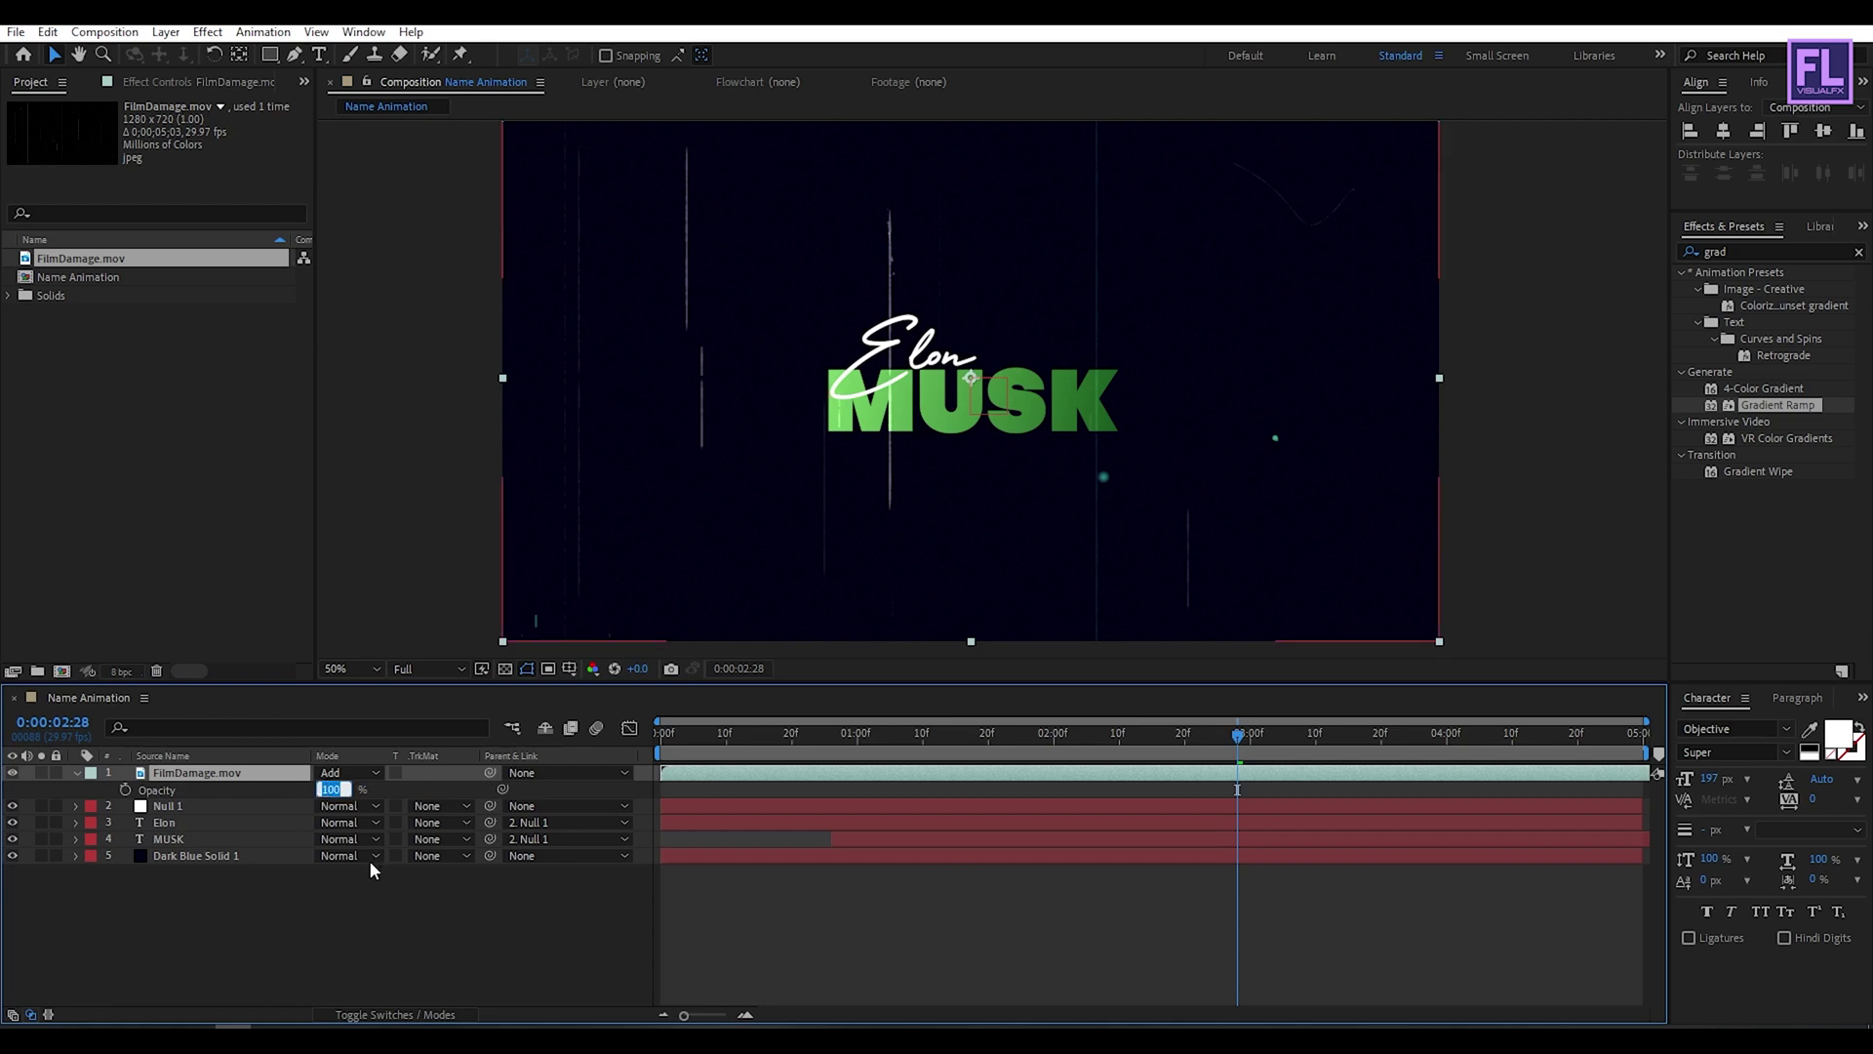
type("24")
left_click(321, 919)
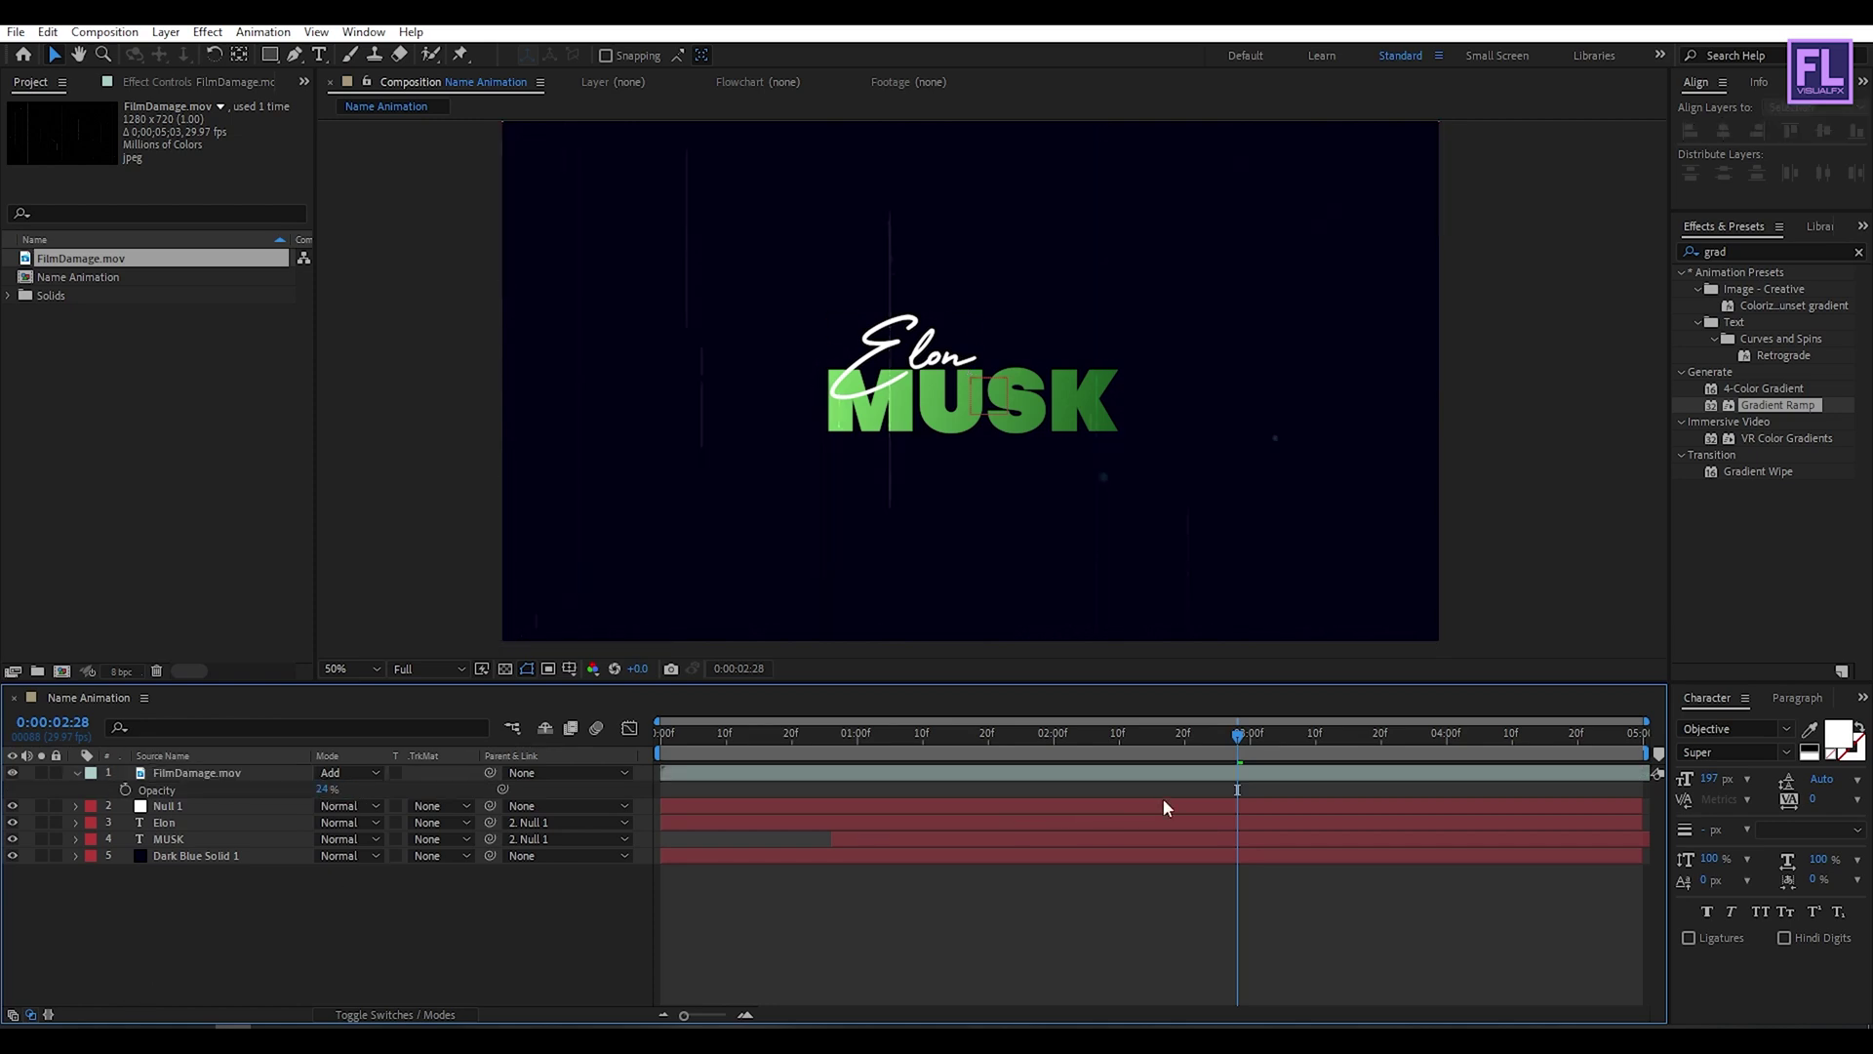
mouse_move(1237, 736)
left_mouse_down()
mouse_move(836, 747)
mouse_move(628, 784)
mouse_move(1344, 758)
mouse_move(1045, 765)
mouse_move(1132, 760)
left_mouse_up()
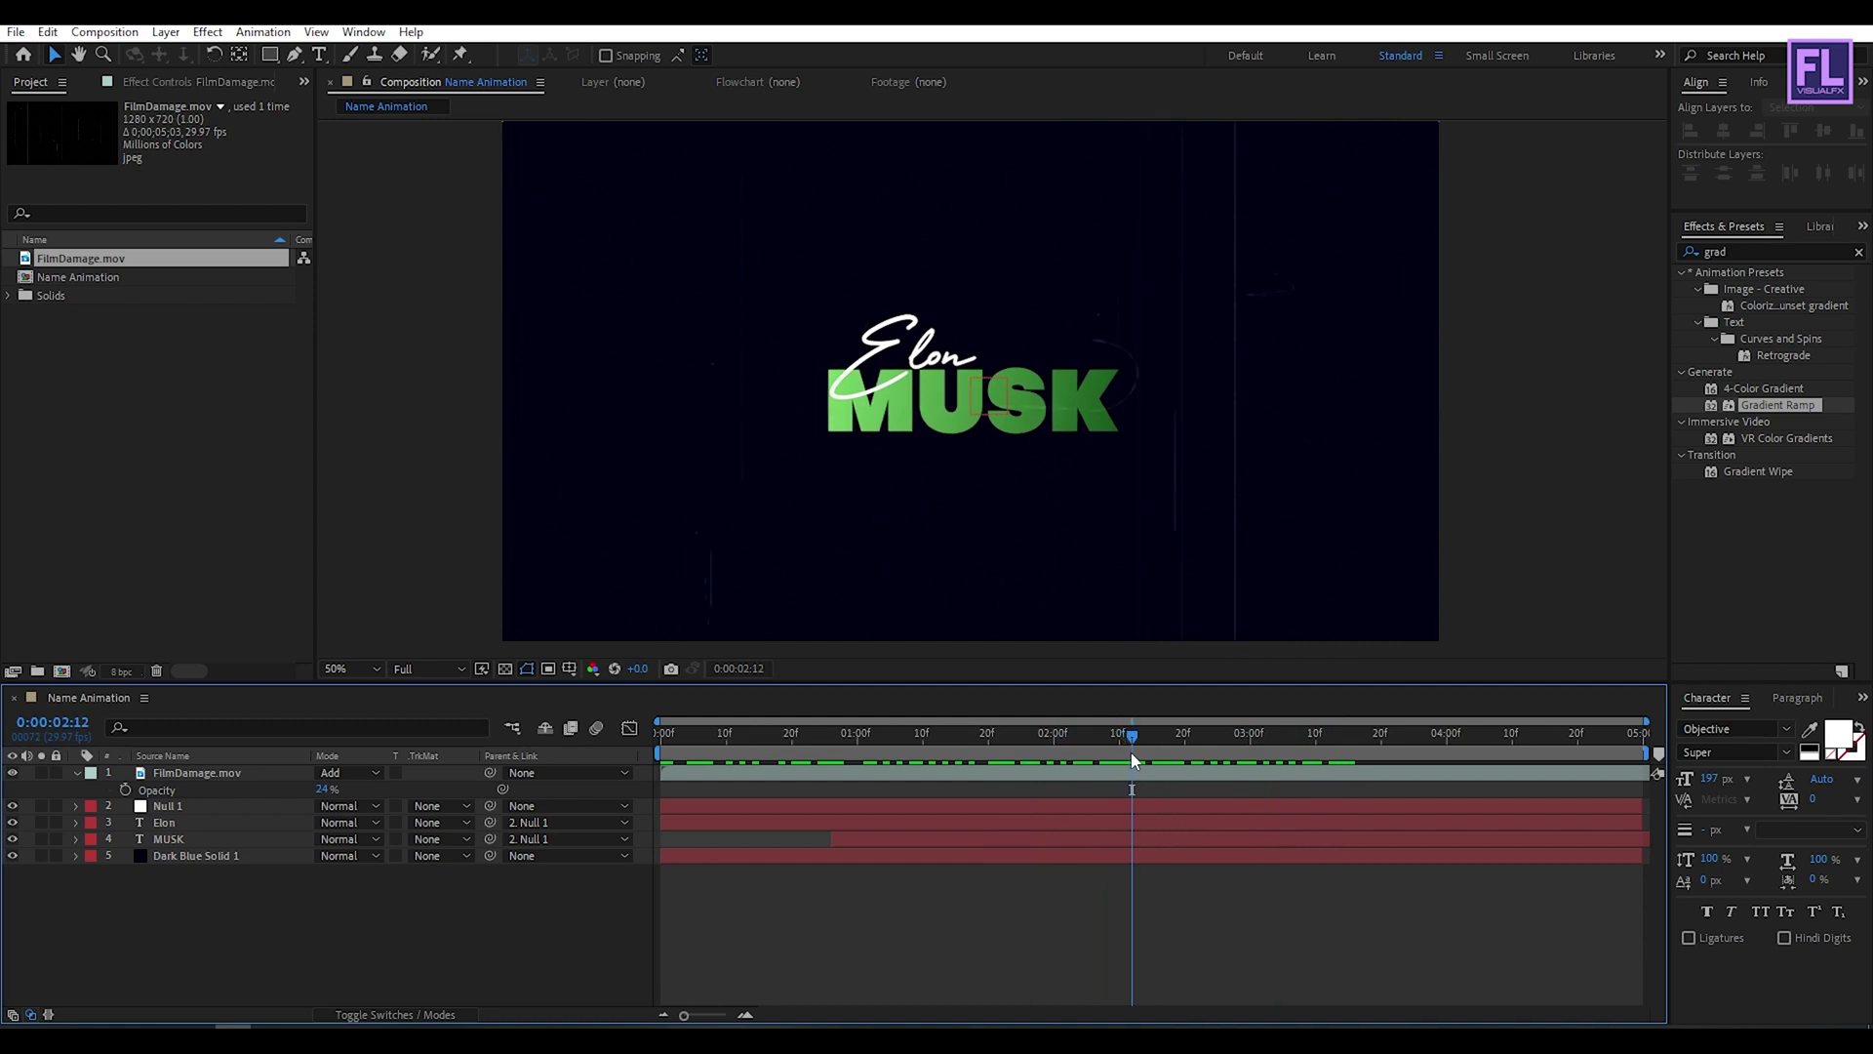
- Set the work area end at 0:00:02:12 and jump back to the composition start
key("n")
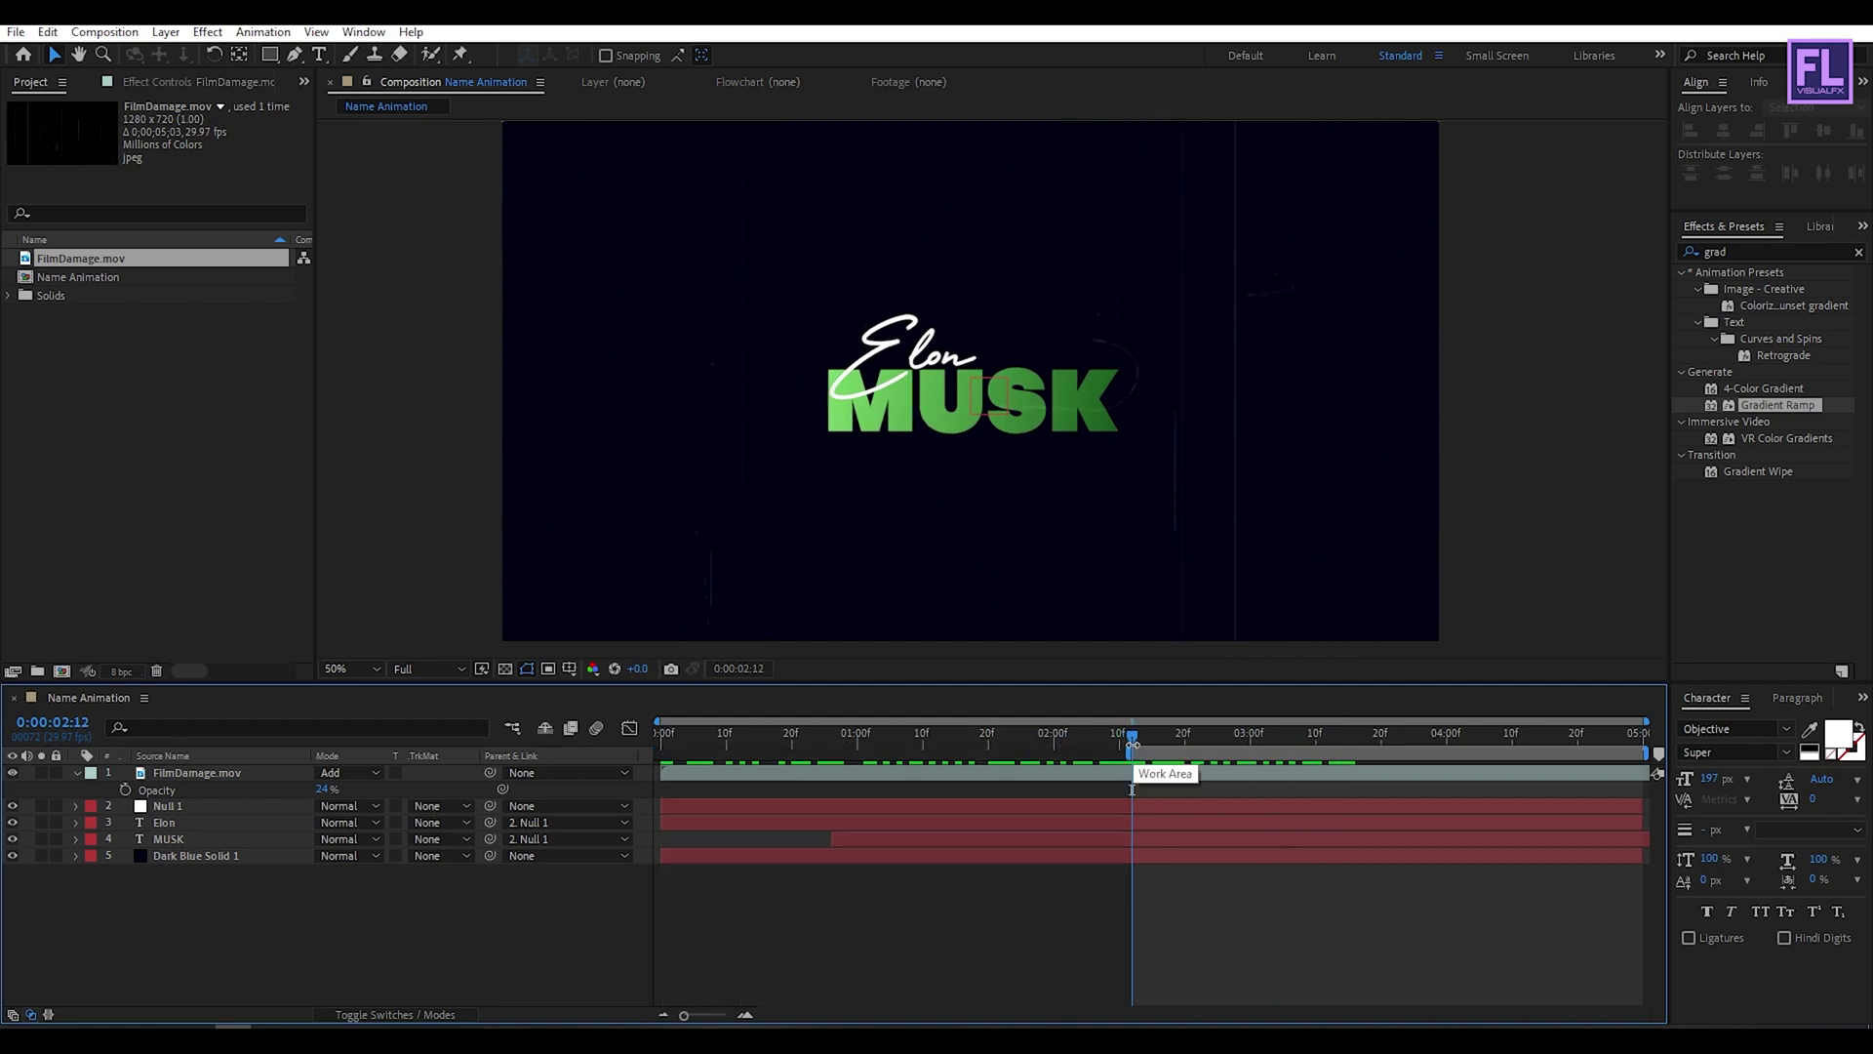
key("n")
key("Home")
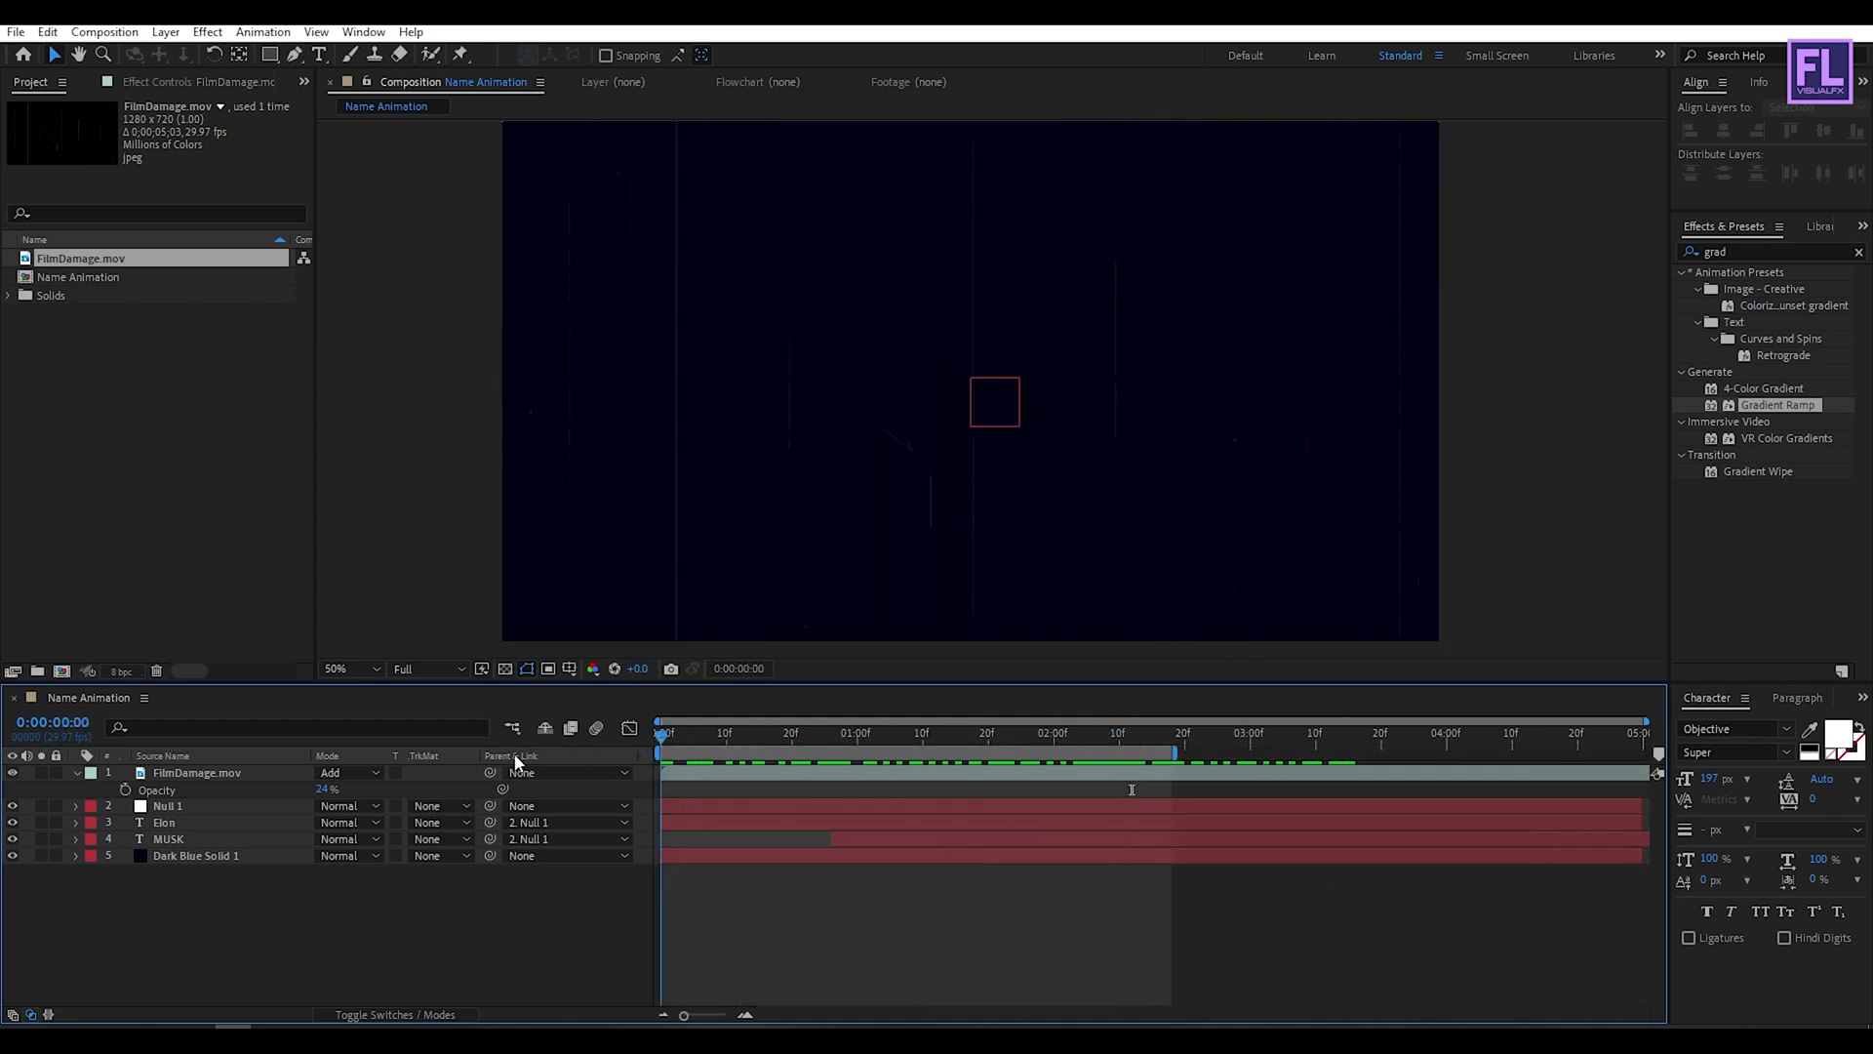
- Maximize the composition viewer and set its magnification to Fit for preview
key("grave")
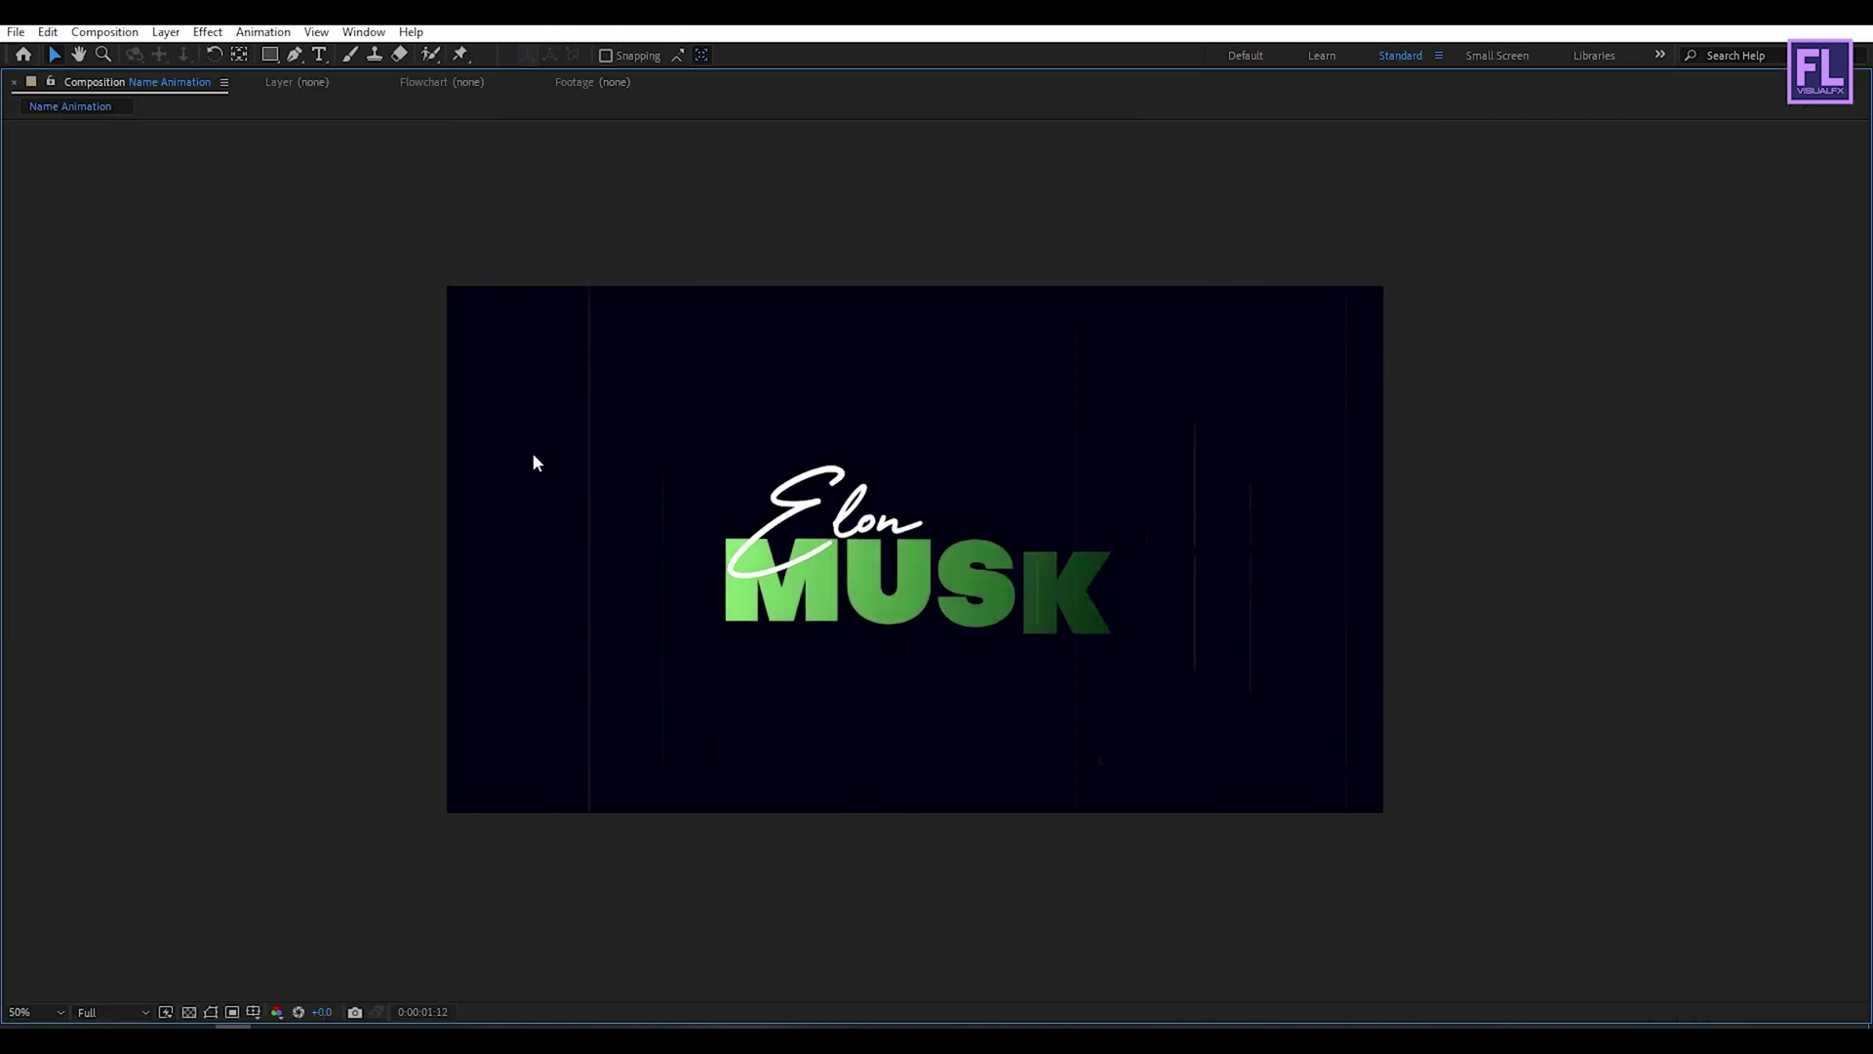
left_click(37, 1011)
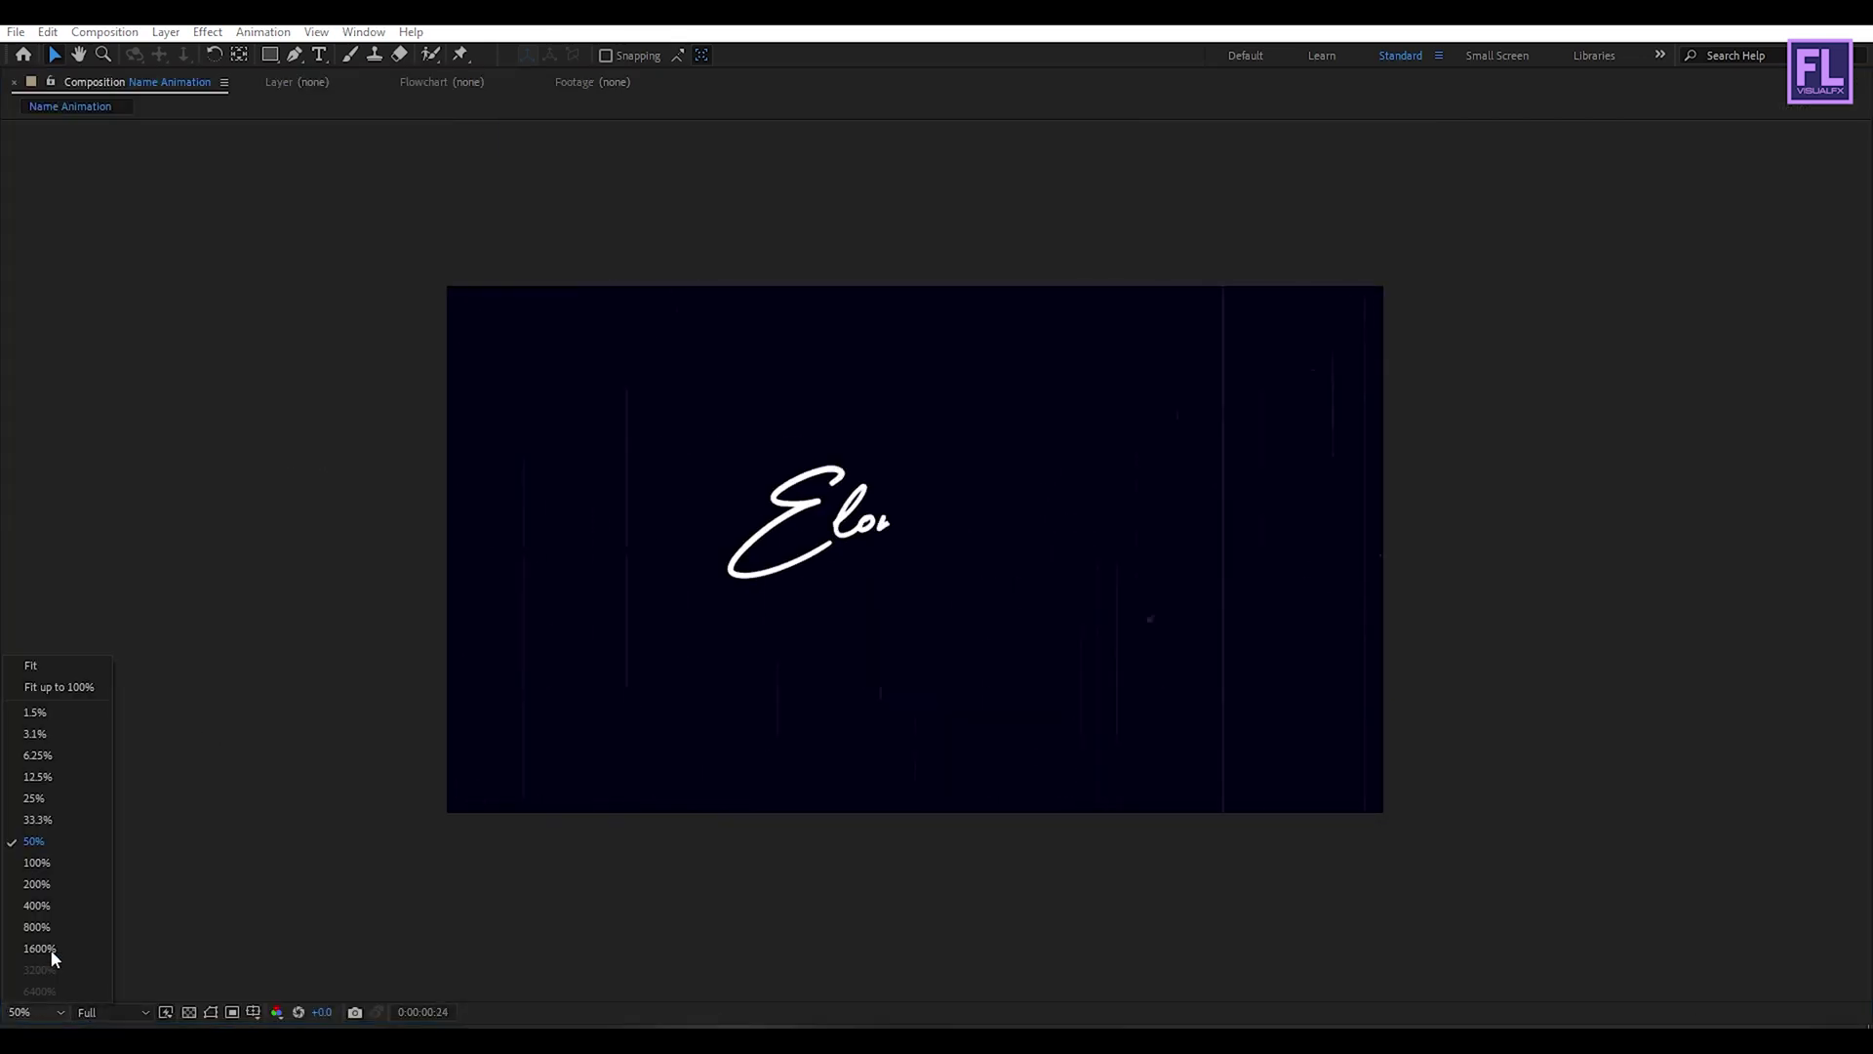
left_click(47, 664)
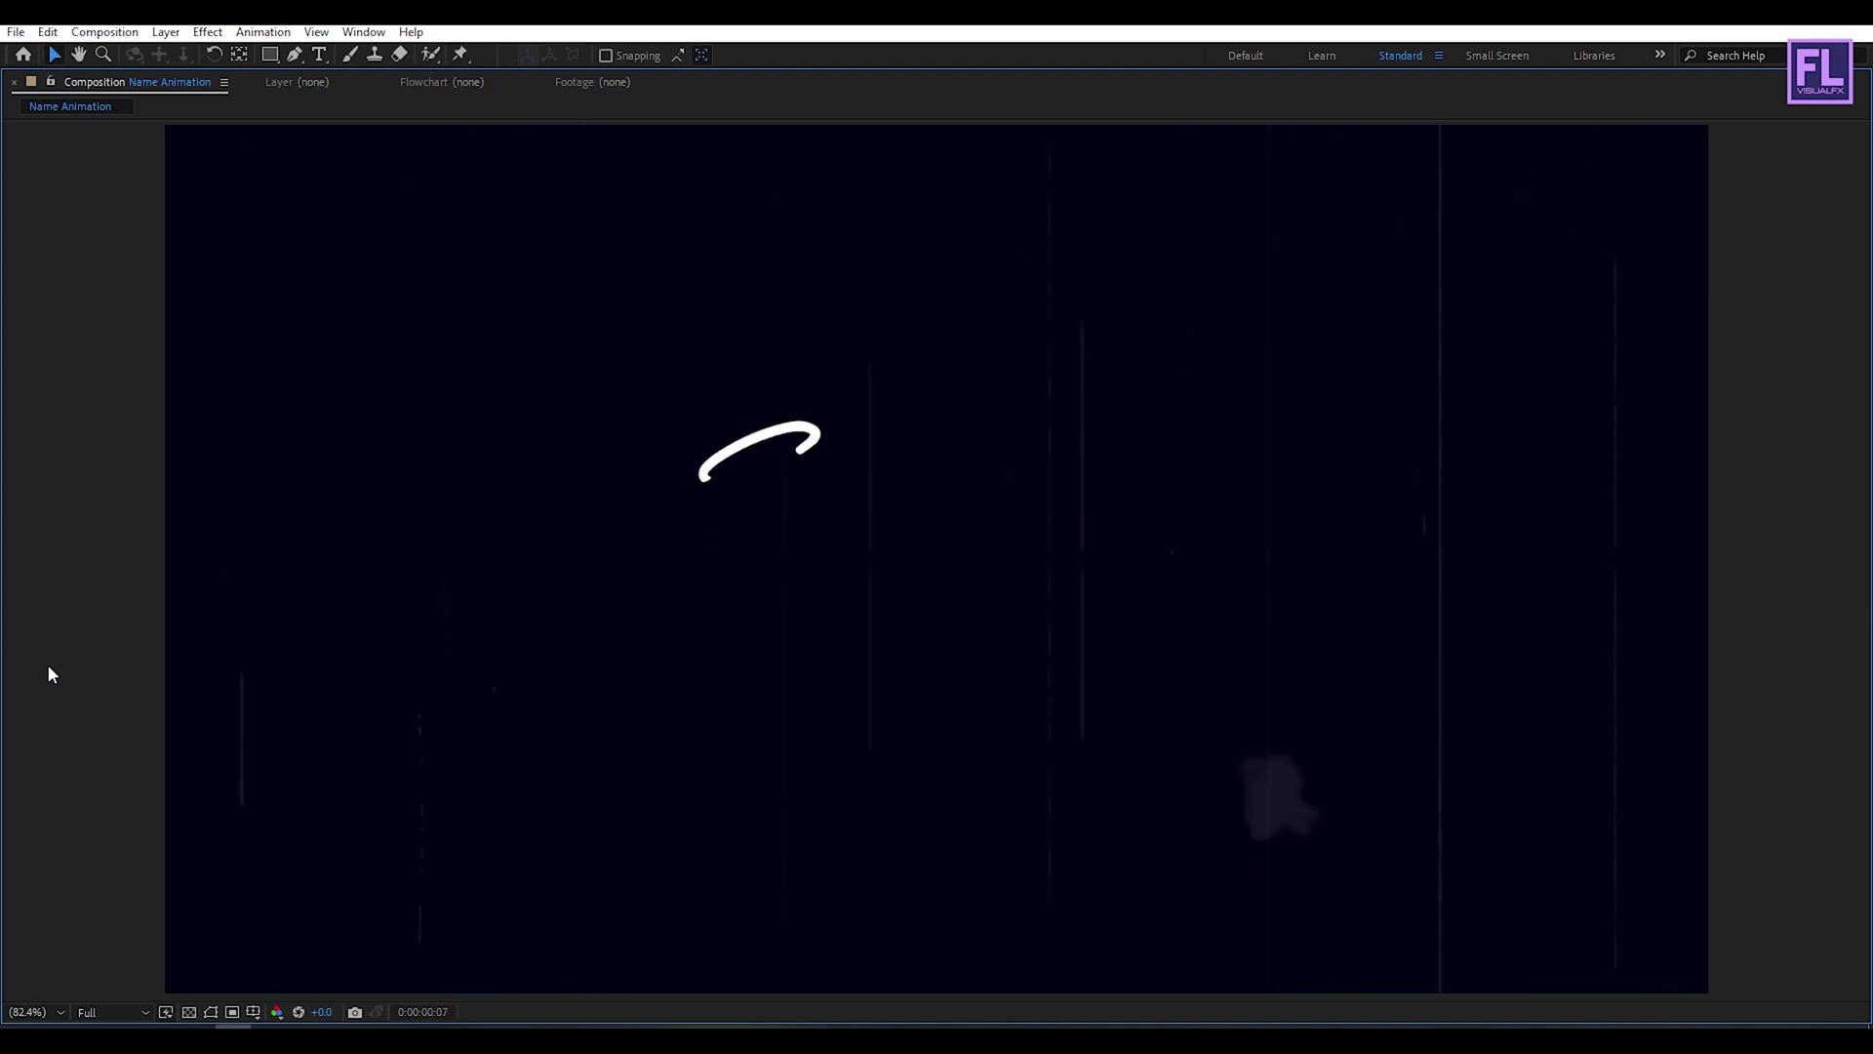